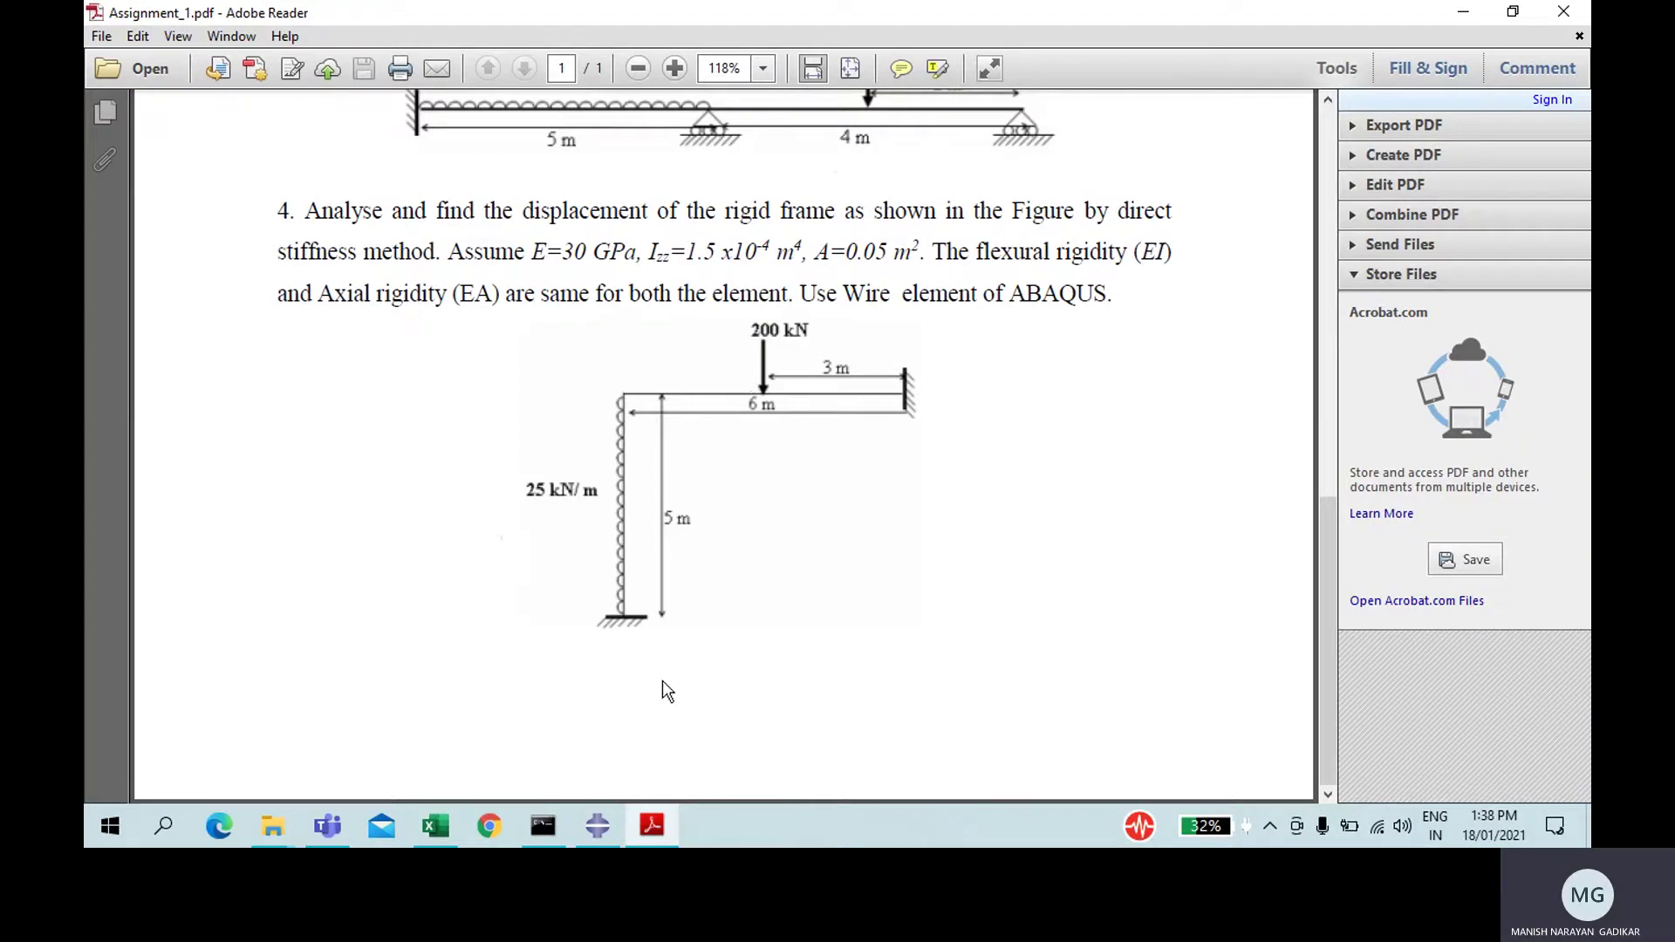
- Switch to Abaqus/CAE and create a 2D planar deformable wire part named Frame with an approximate size of 100
{"action": "mouse_move", "coordinate": [439, 824]}
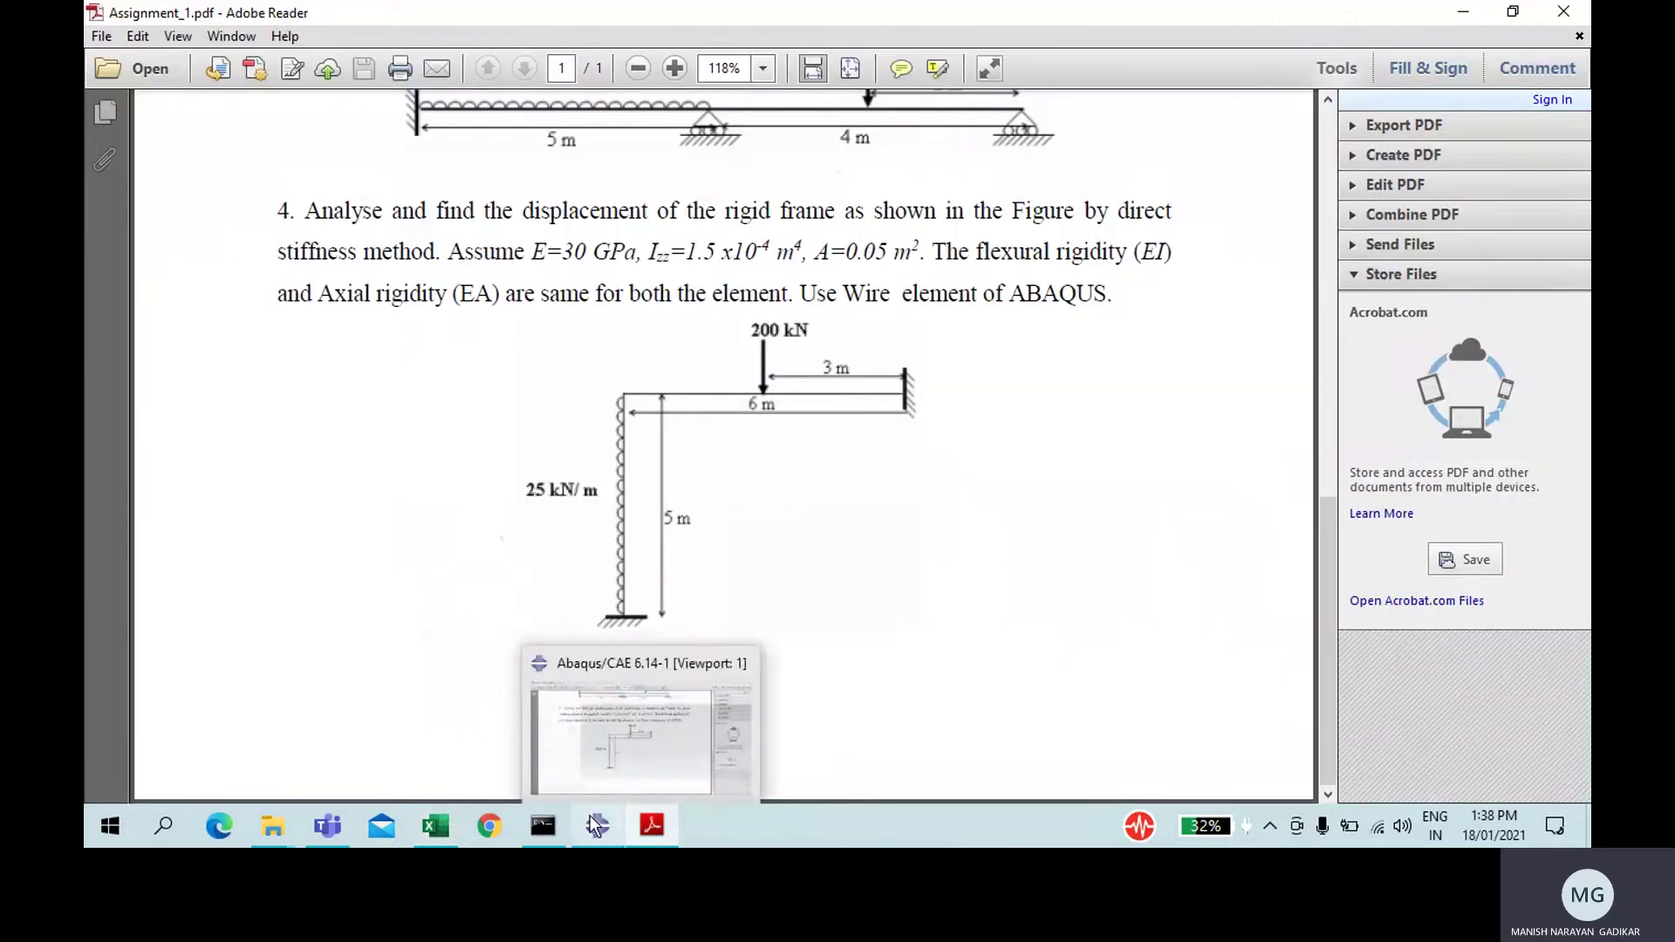
{"action": "left_click", "coordinate": [594, 821]}
{"action": "left_click", "coordinate": [969, 522]}
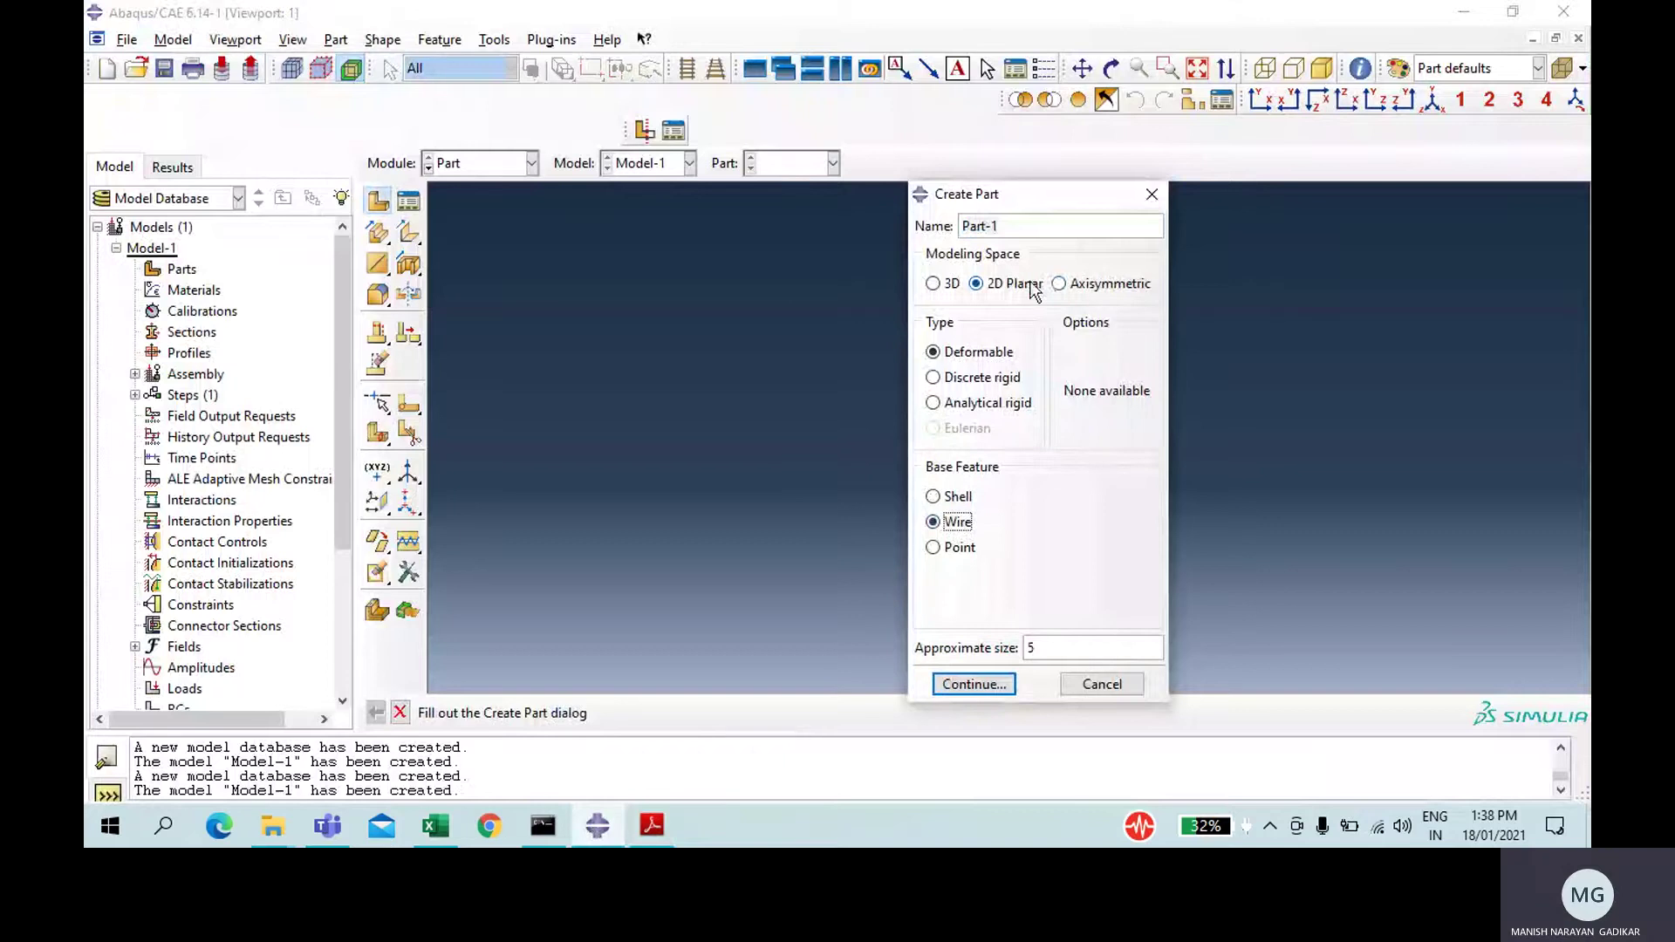
{"action": "left_click_drag", "start_coordinate": [1010, 227], "coordinate": [918, 227]}
{"action": "type", "text": "Frame"}
{"action": "left_click_drag", "start_coordinate": [1088, 644], "coordinate": [1001, 641]}
{"action": "type", "text": "100"}
{"action": "key", "text": "Return"}
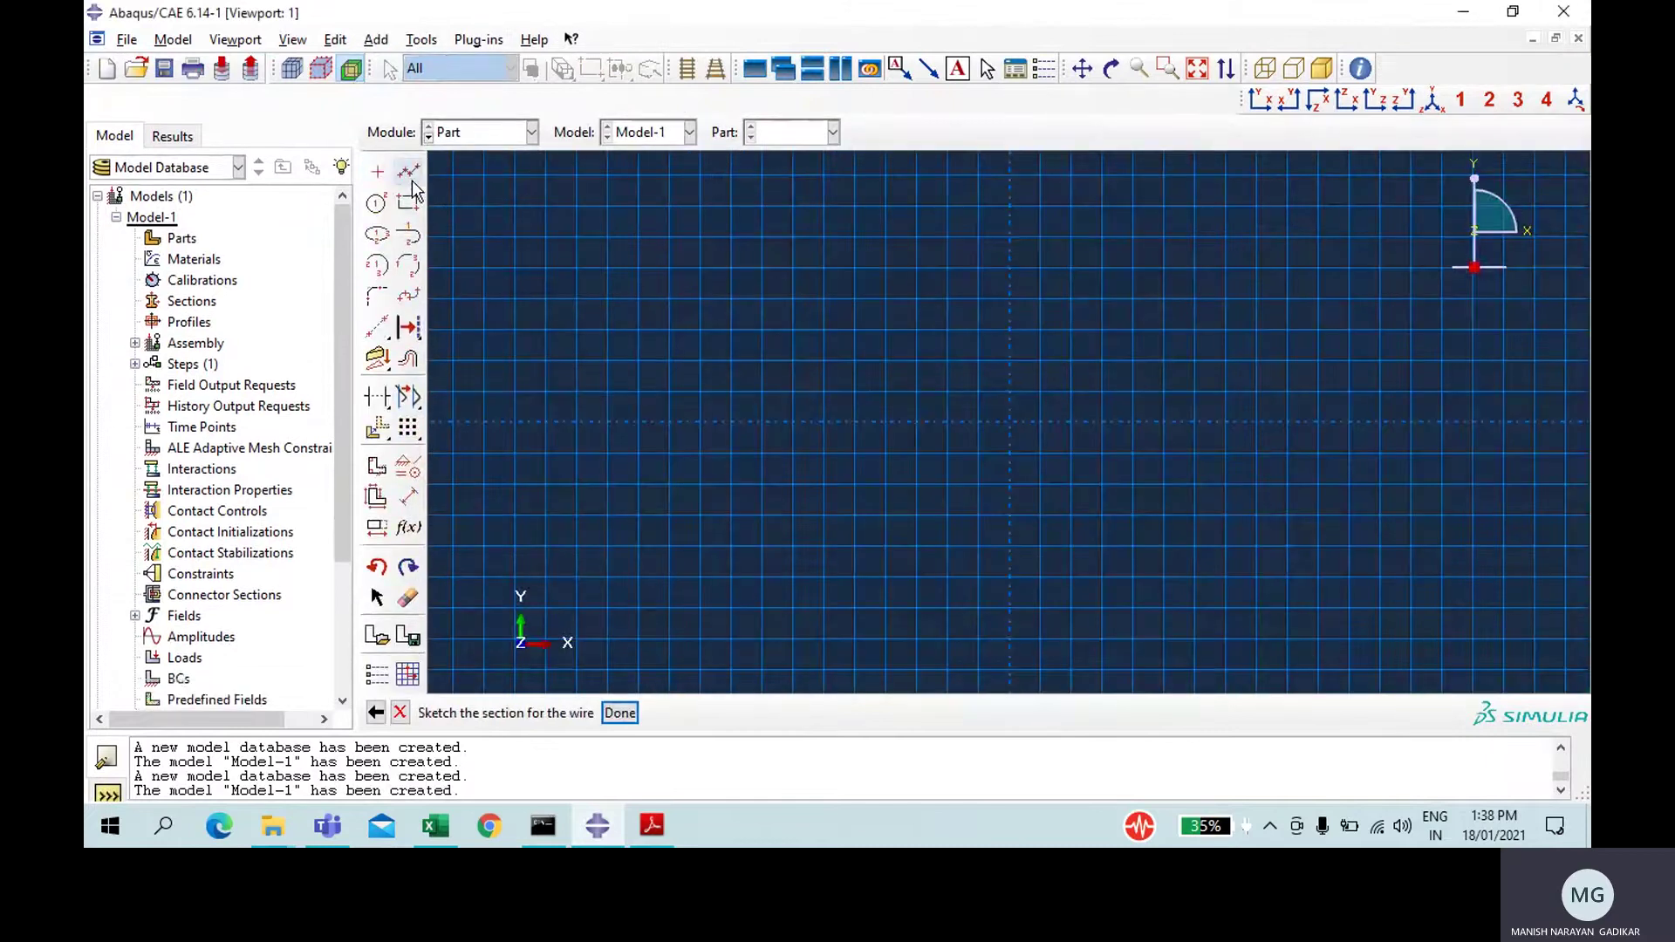
- Sketch connected lines: a vertical member about 11.5 long, continued from its upper end by two horizontal segments about 7 long each
{"action": "left_click", "coordinate": [410, 174]}
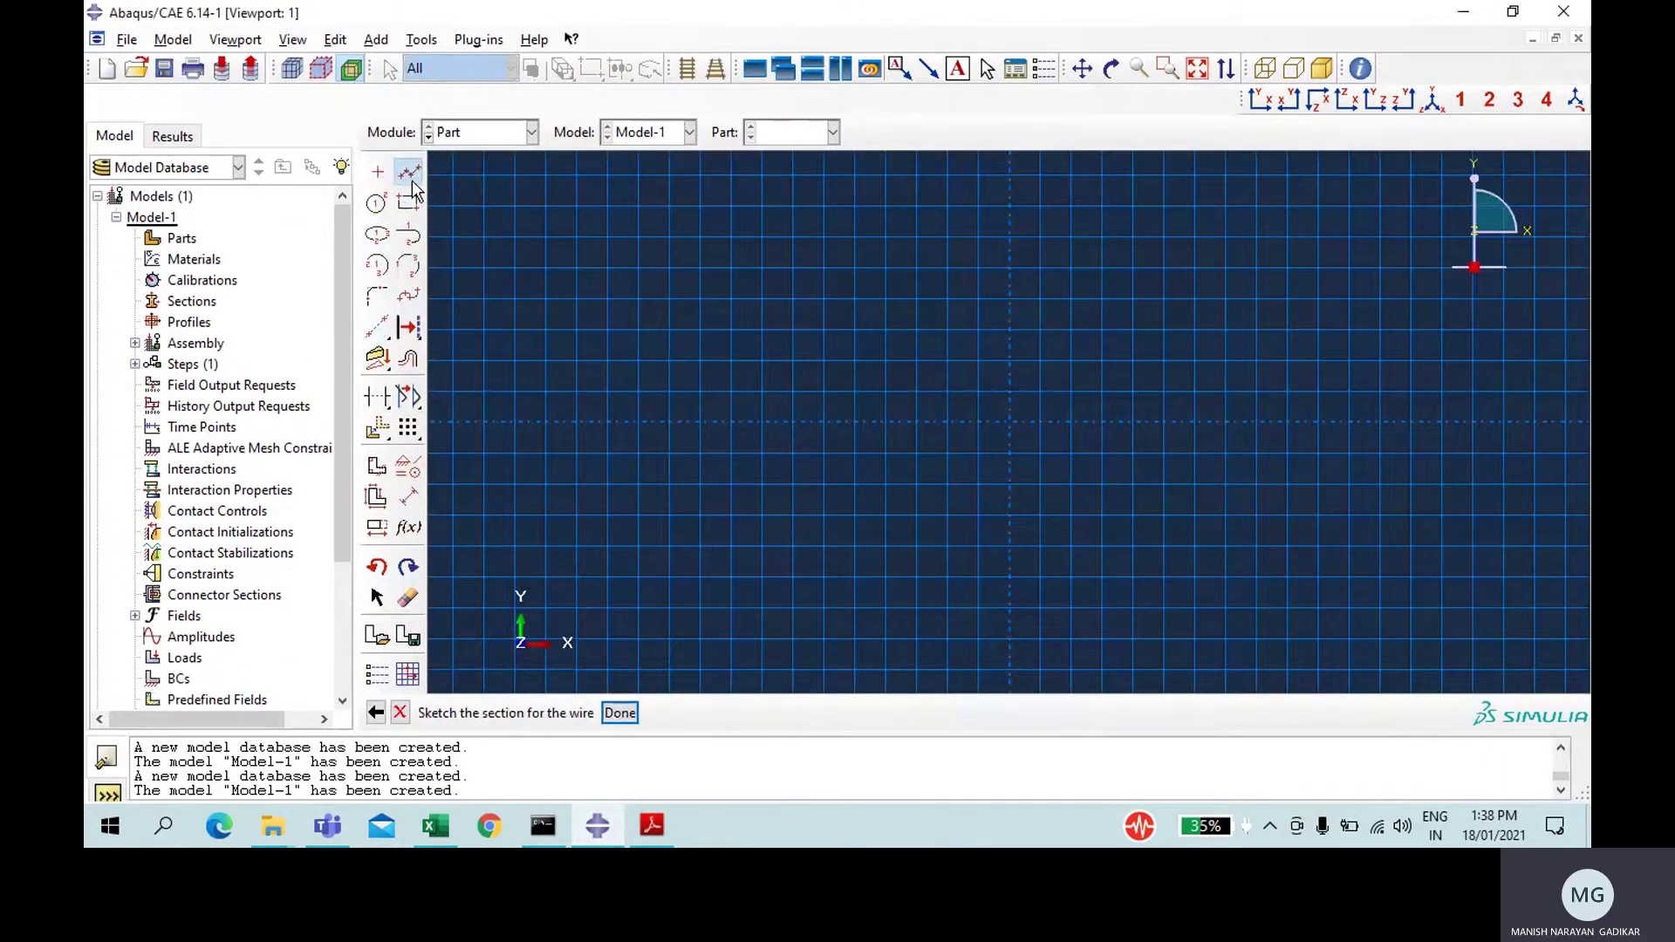
{"action": "left_click", "coordinate": [646, 539]}
{"action": "left_click", "coordinate": [646, 361]}
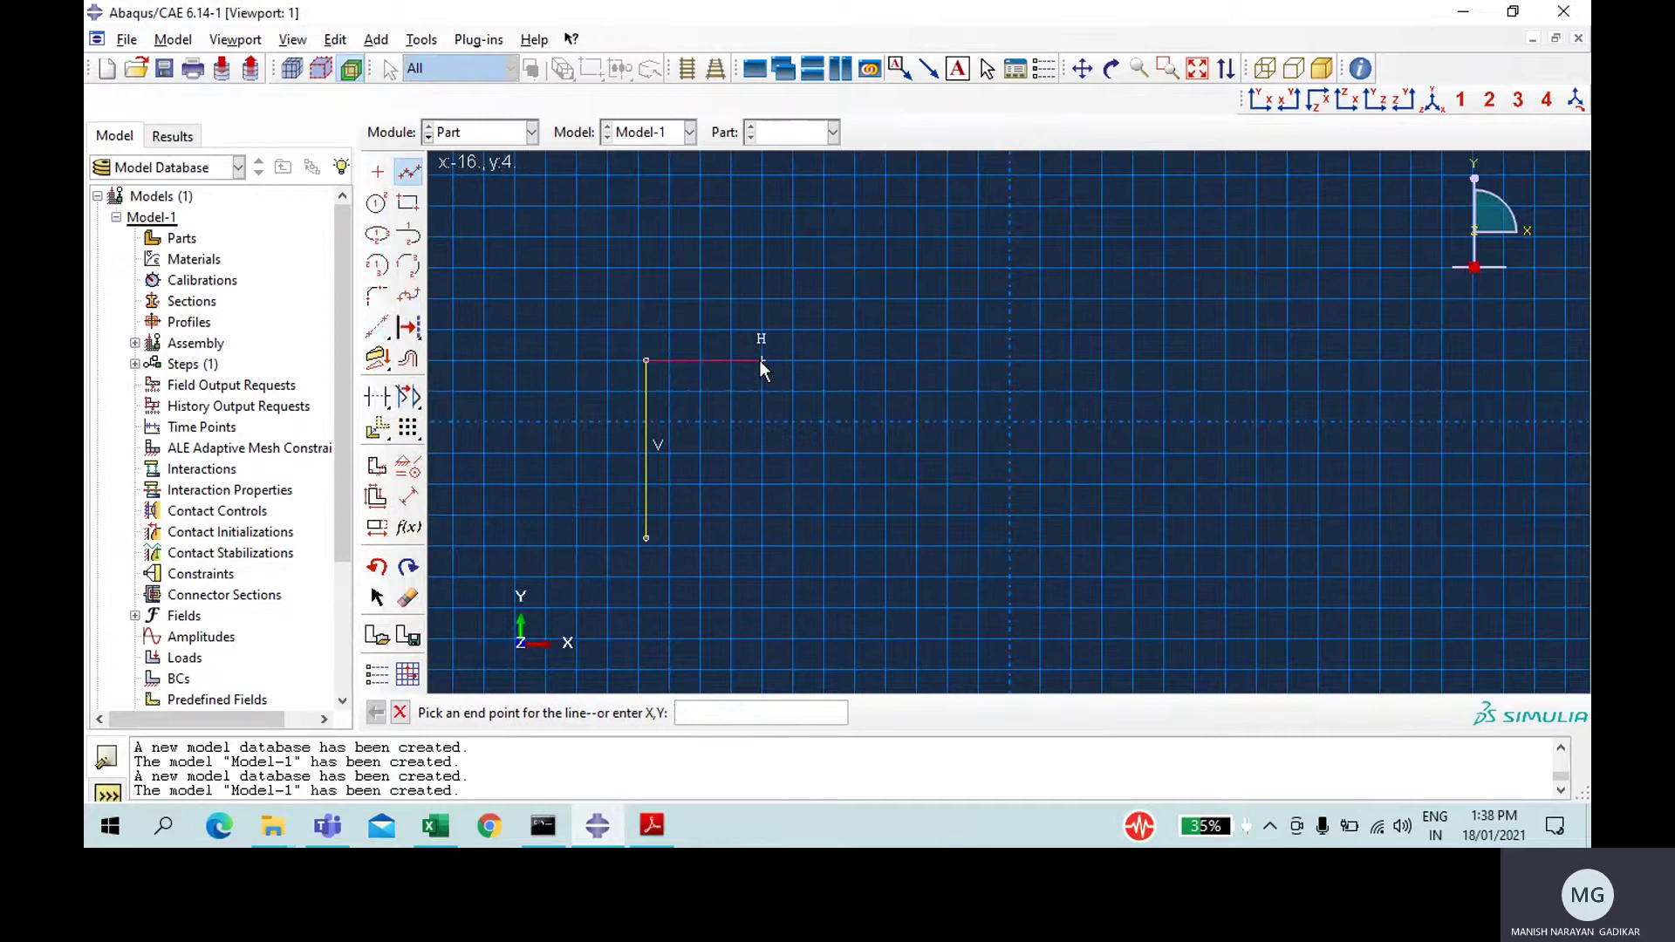
{"action": "left_click", "coordinate": [761, 360]}
{"action": "left_click", "coordinate": [871, 361]}
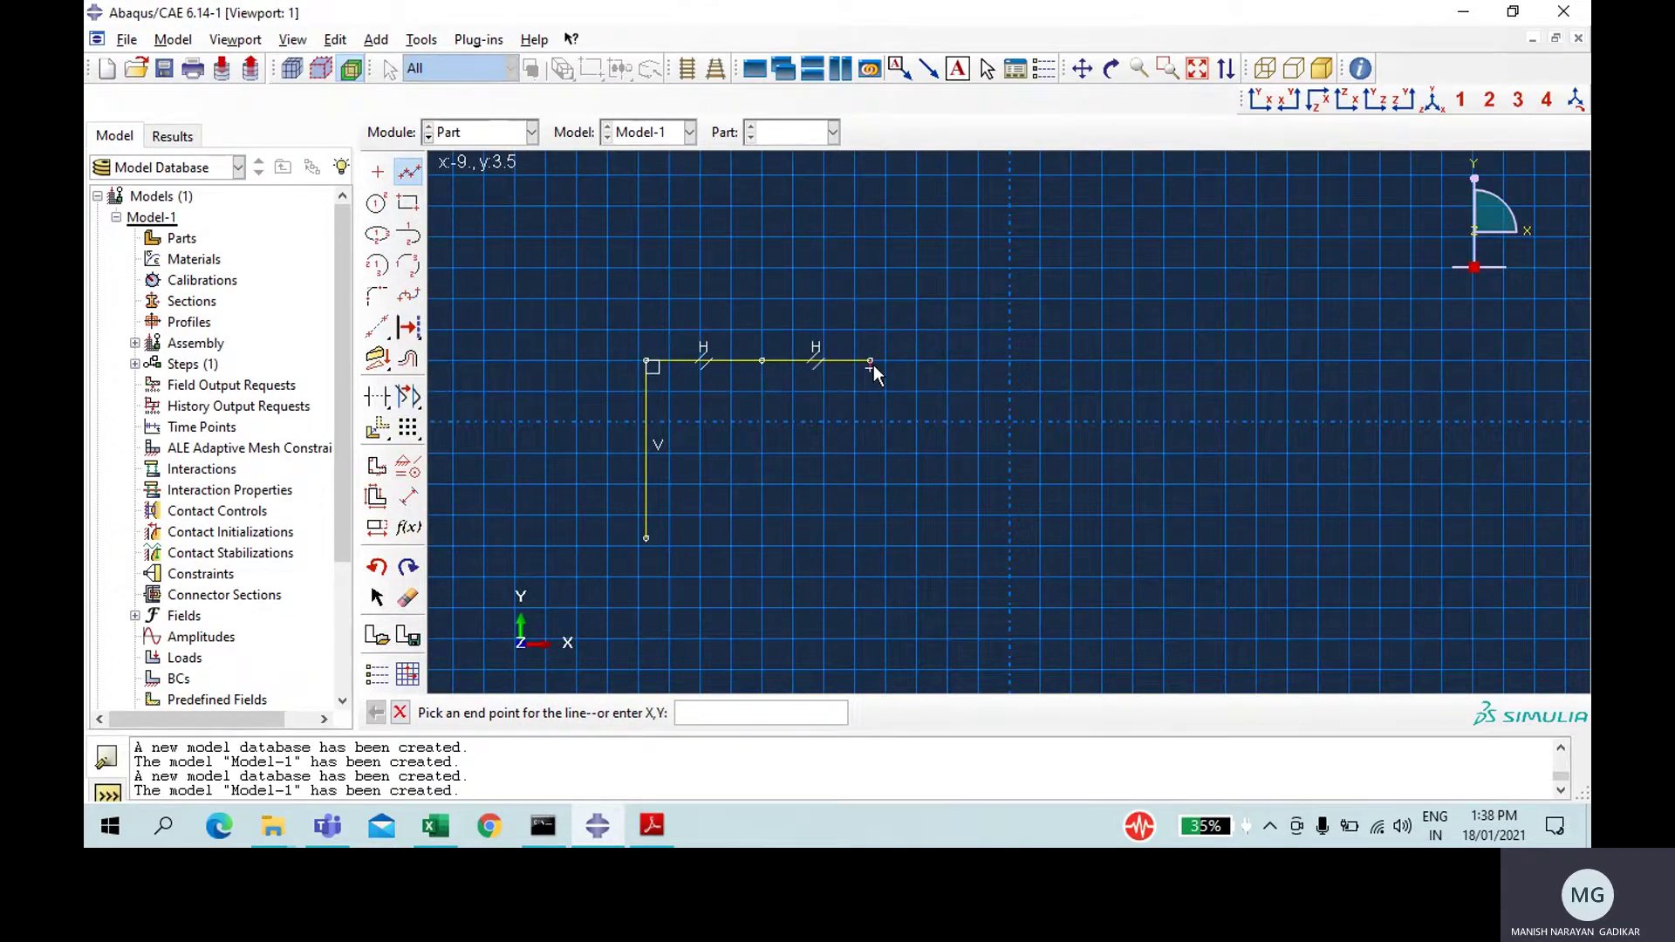
- Dimension the vertical member of the frame sketch with a length of 5
{"action": "left_click", "coordinate": [409, 498]}
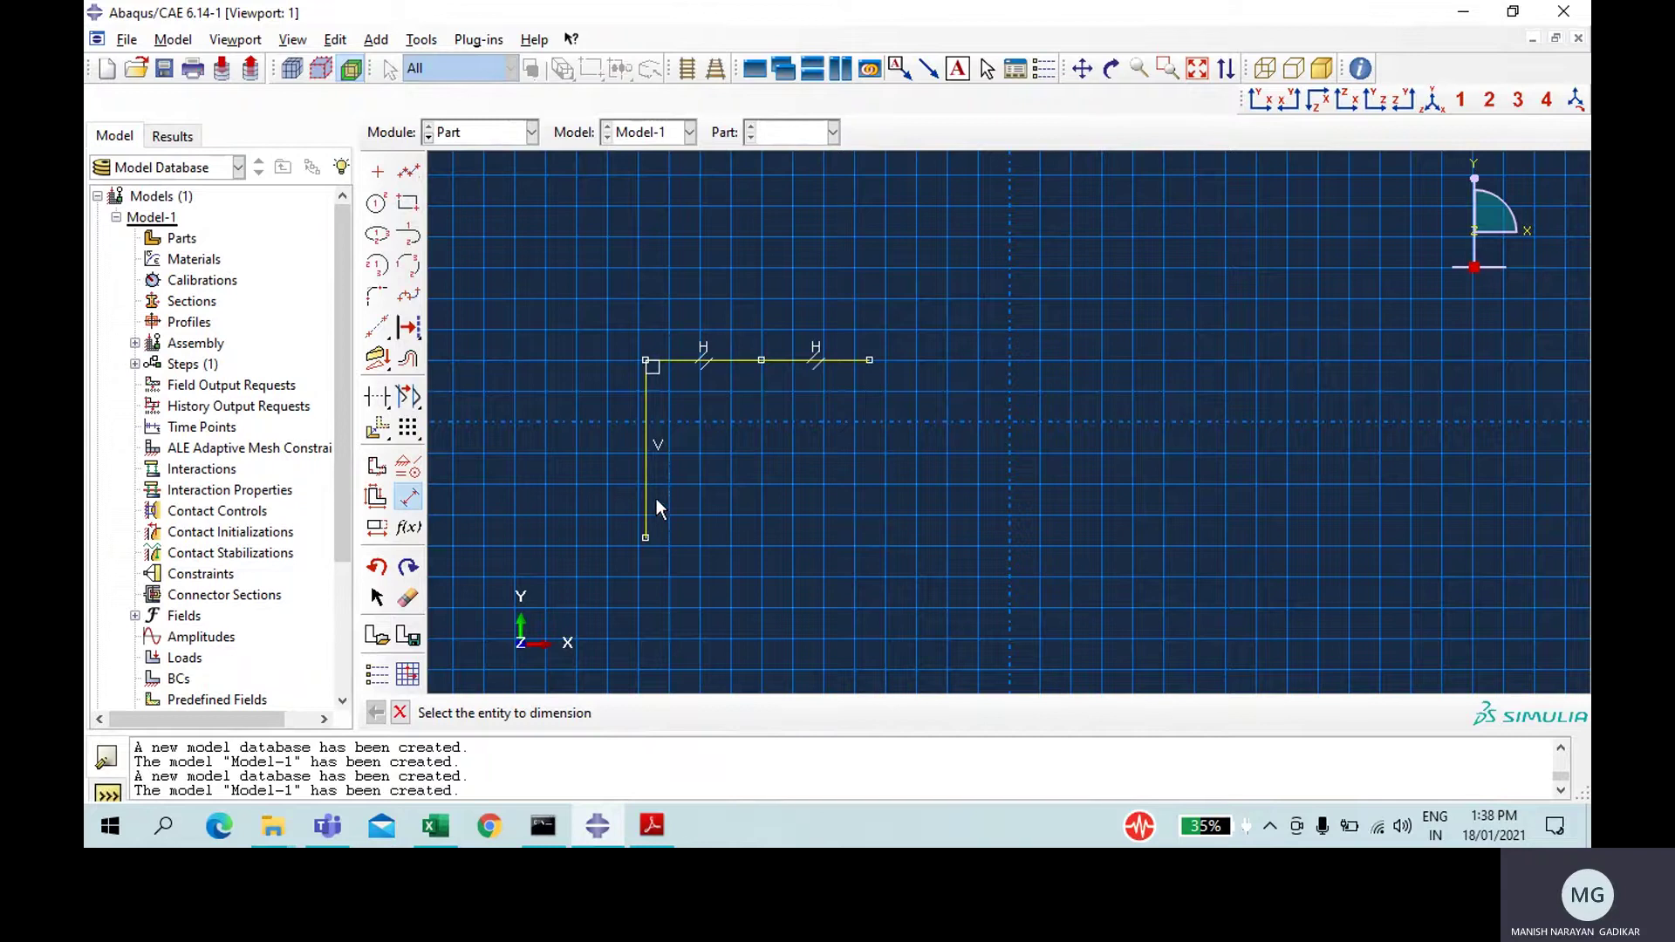
{"action": "left_click", "coordinate": [647, 496]}
{"action": "left_click", "coordinate": [597, 492]}
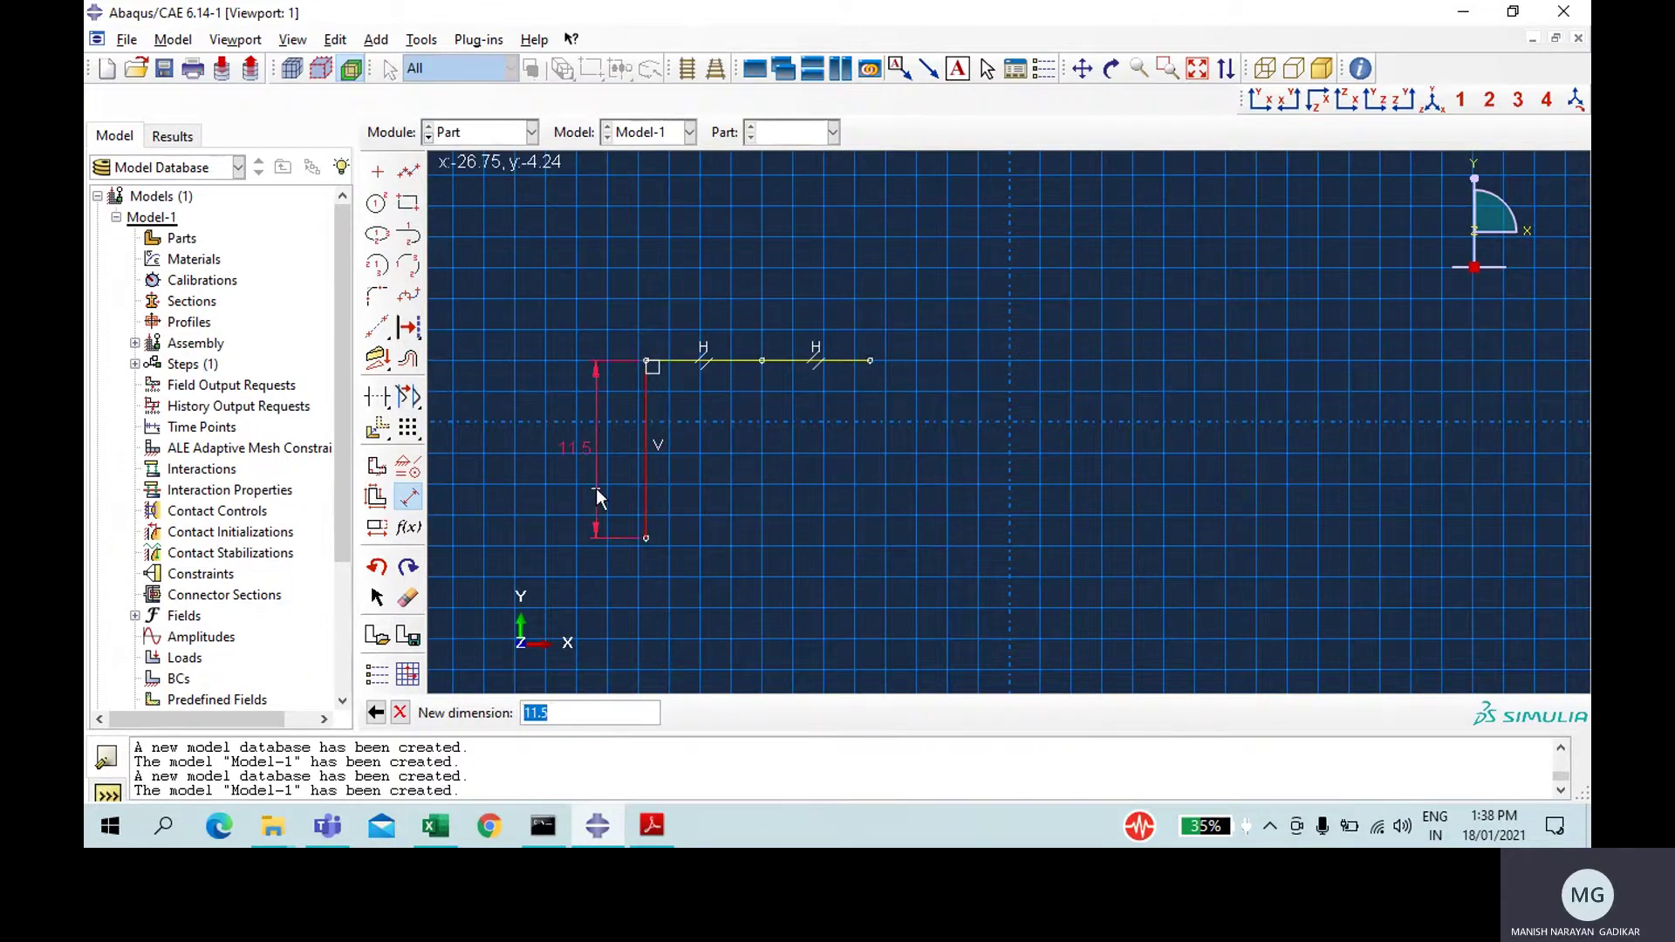
{"action": "type", "text": "5"}
{"action": "key", "text": "Return"}
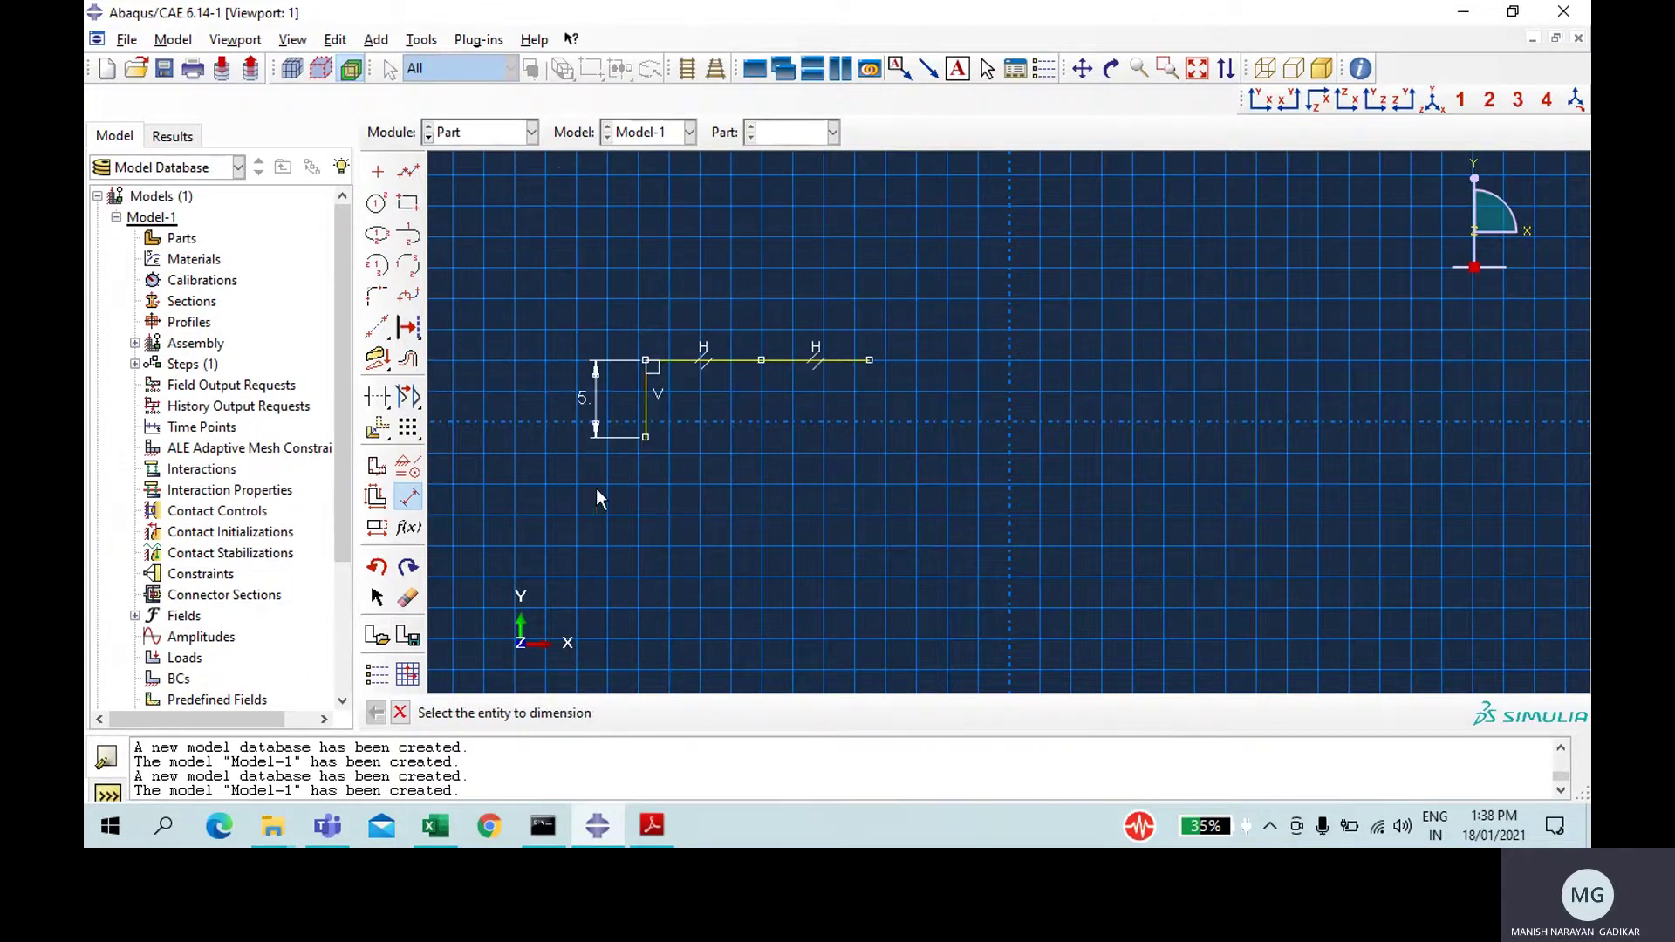
- Dimension each of the two horizontal segments with a length of 3 and finish the wire sketch
{"action": "left_click", "coordinate": [720, 353]}
{"action": "left_click", "coordinate": [720, 313]}
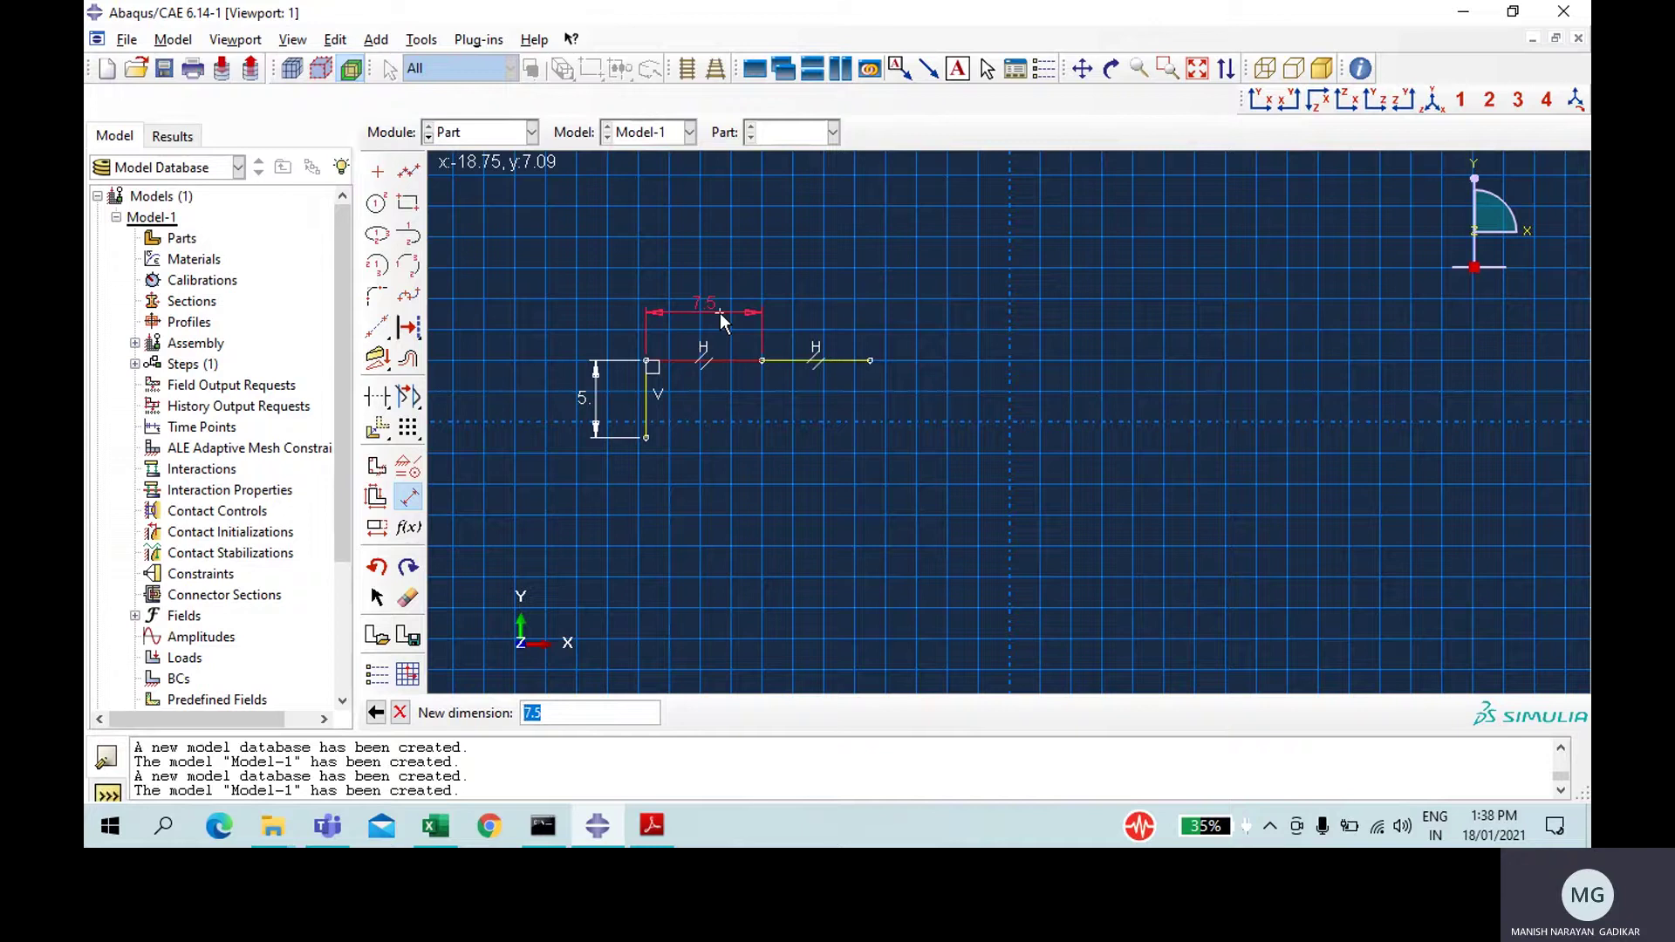
{"action": "type", "text": "3"}
{"action": "key", "text": "Return"}
{"action": "left_click", "coordinate": [784, 359]}
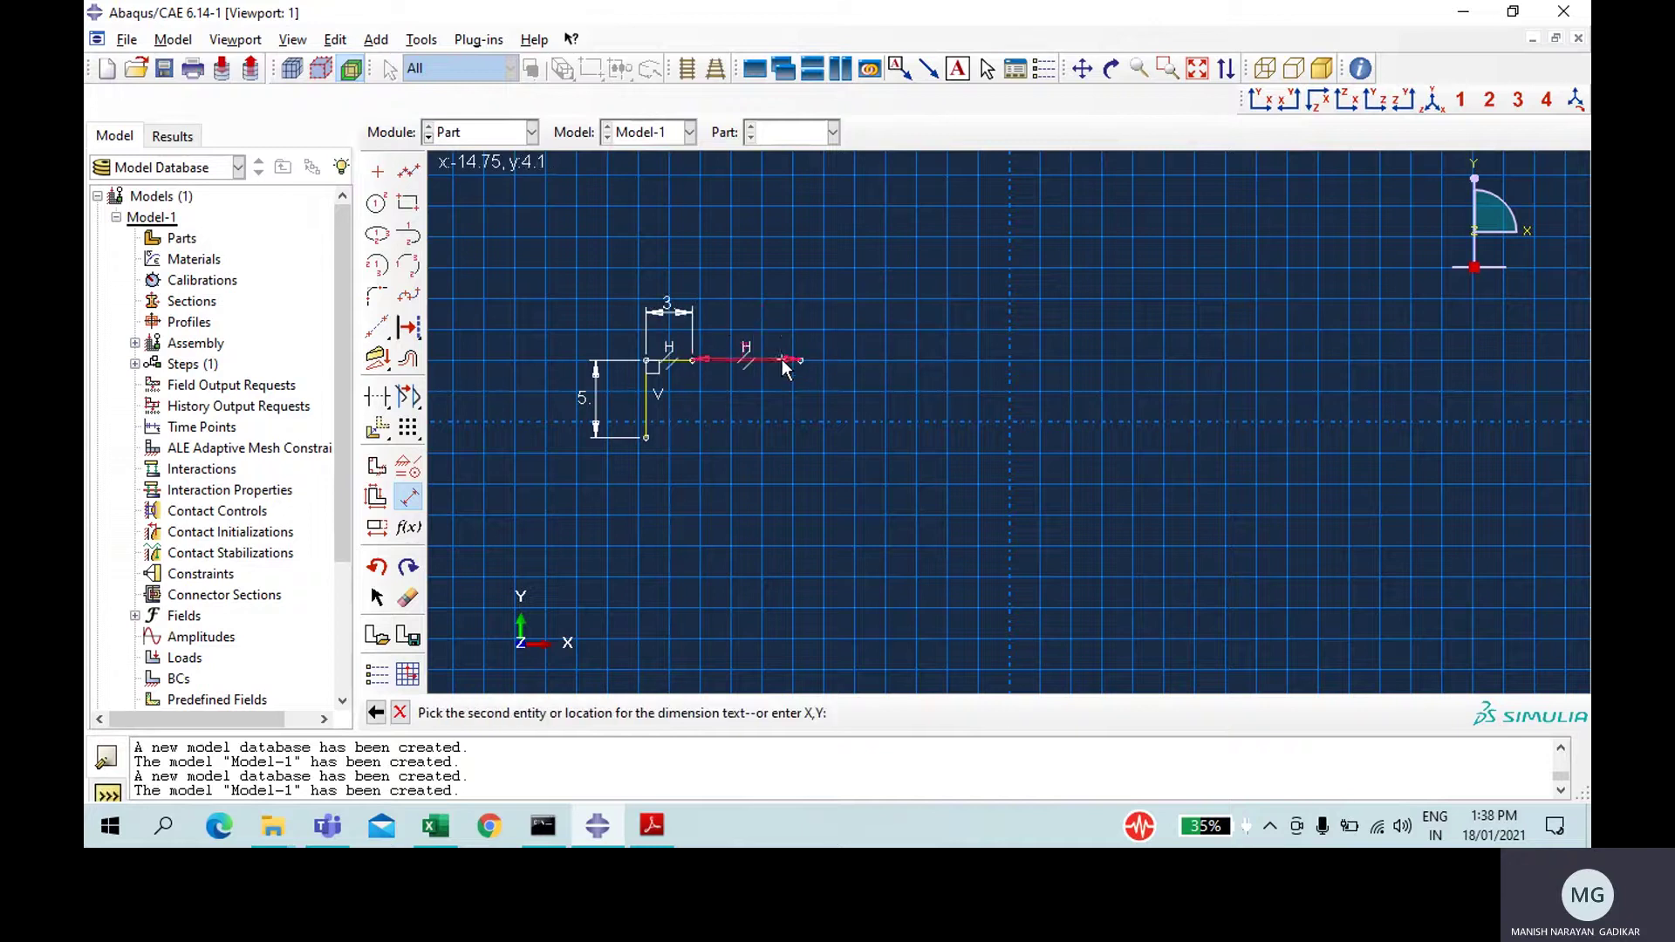
{"action": "left_click", "coordinate": [782, 314]}
{"action": "type", "text": "3"}
{"action": "key", "text": "Return"}
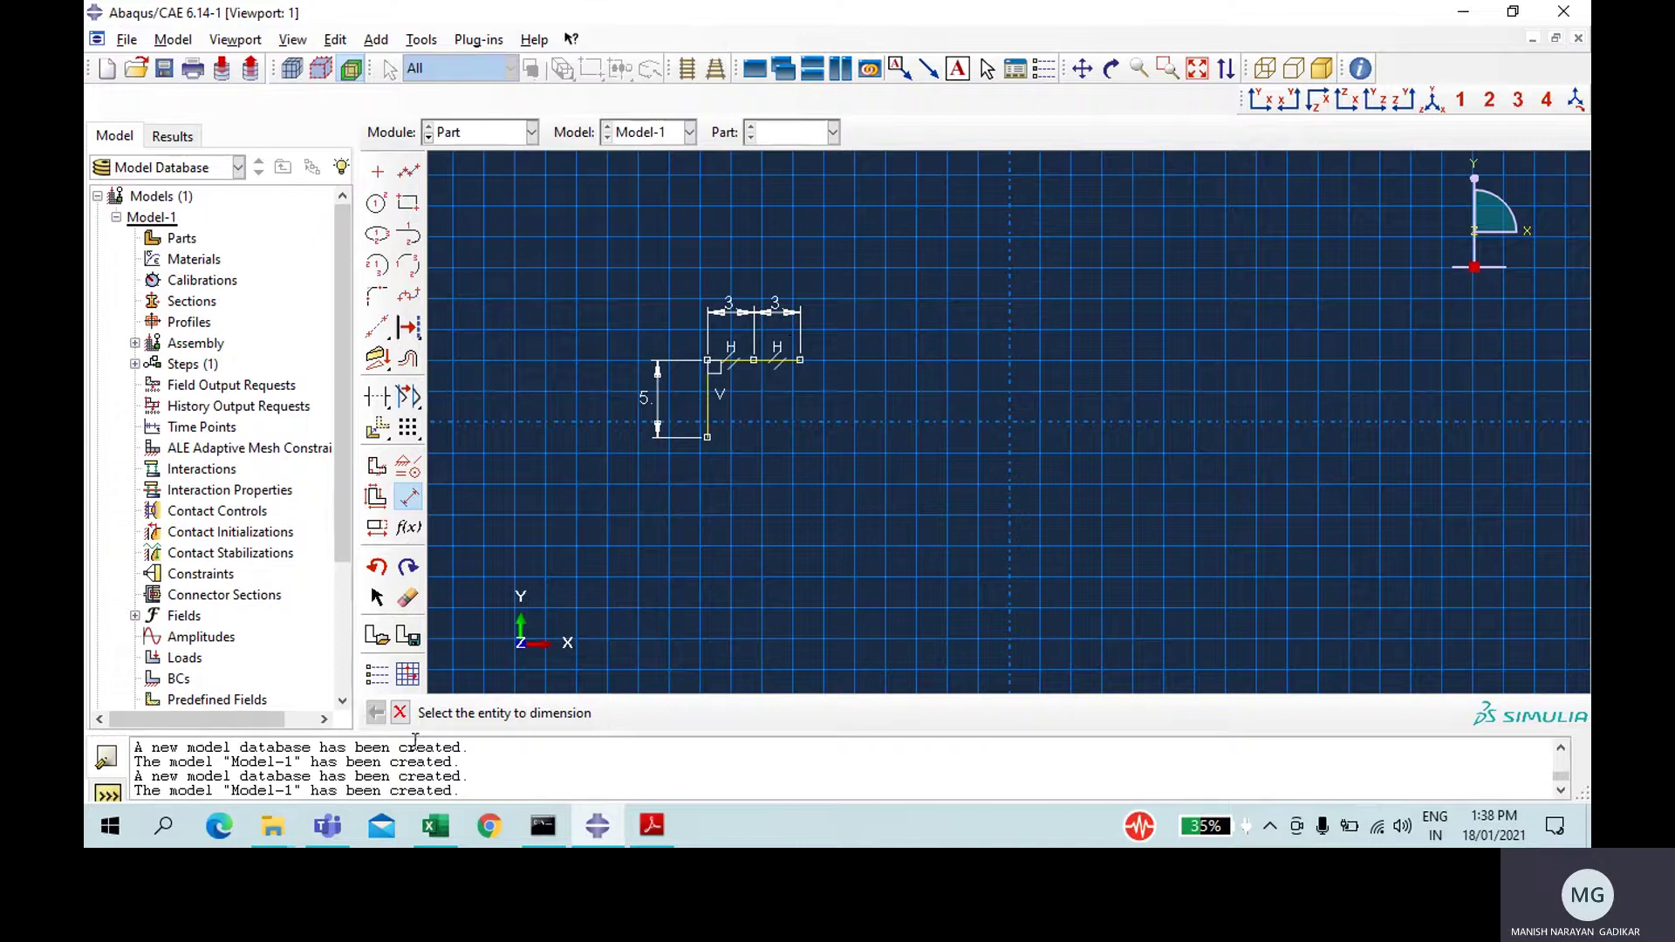
{"action": "left_click", "coordinate": [399, 713]}
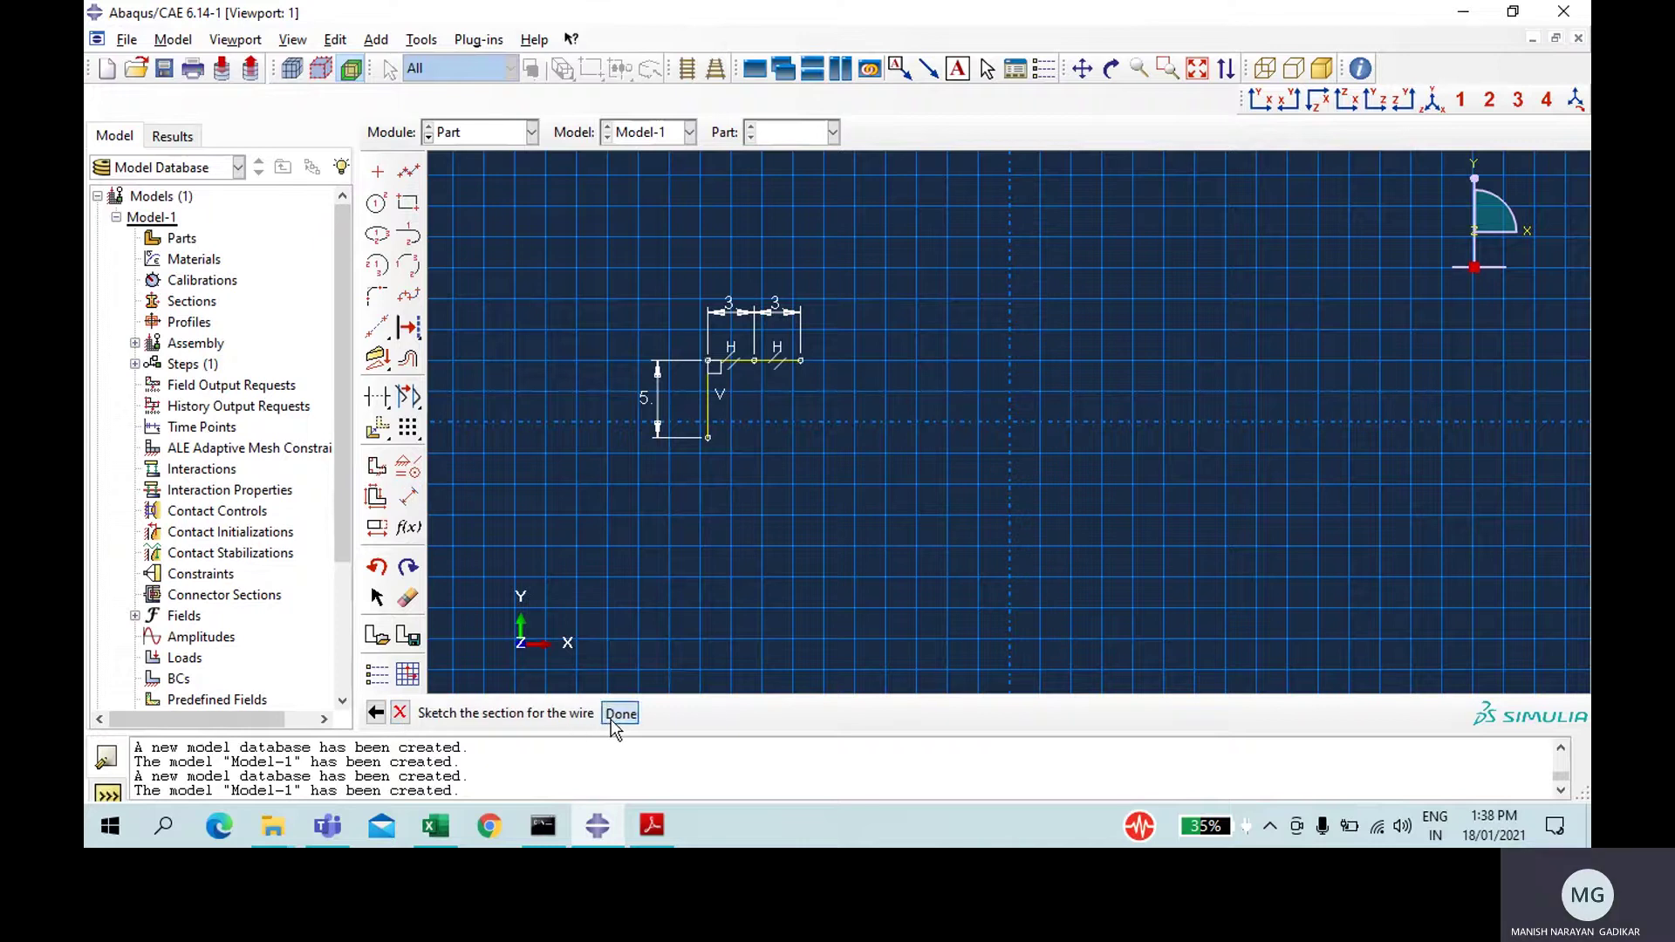
{"action": "left_click", "coordinate": [612, 716]}
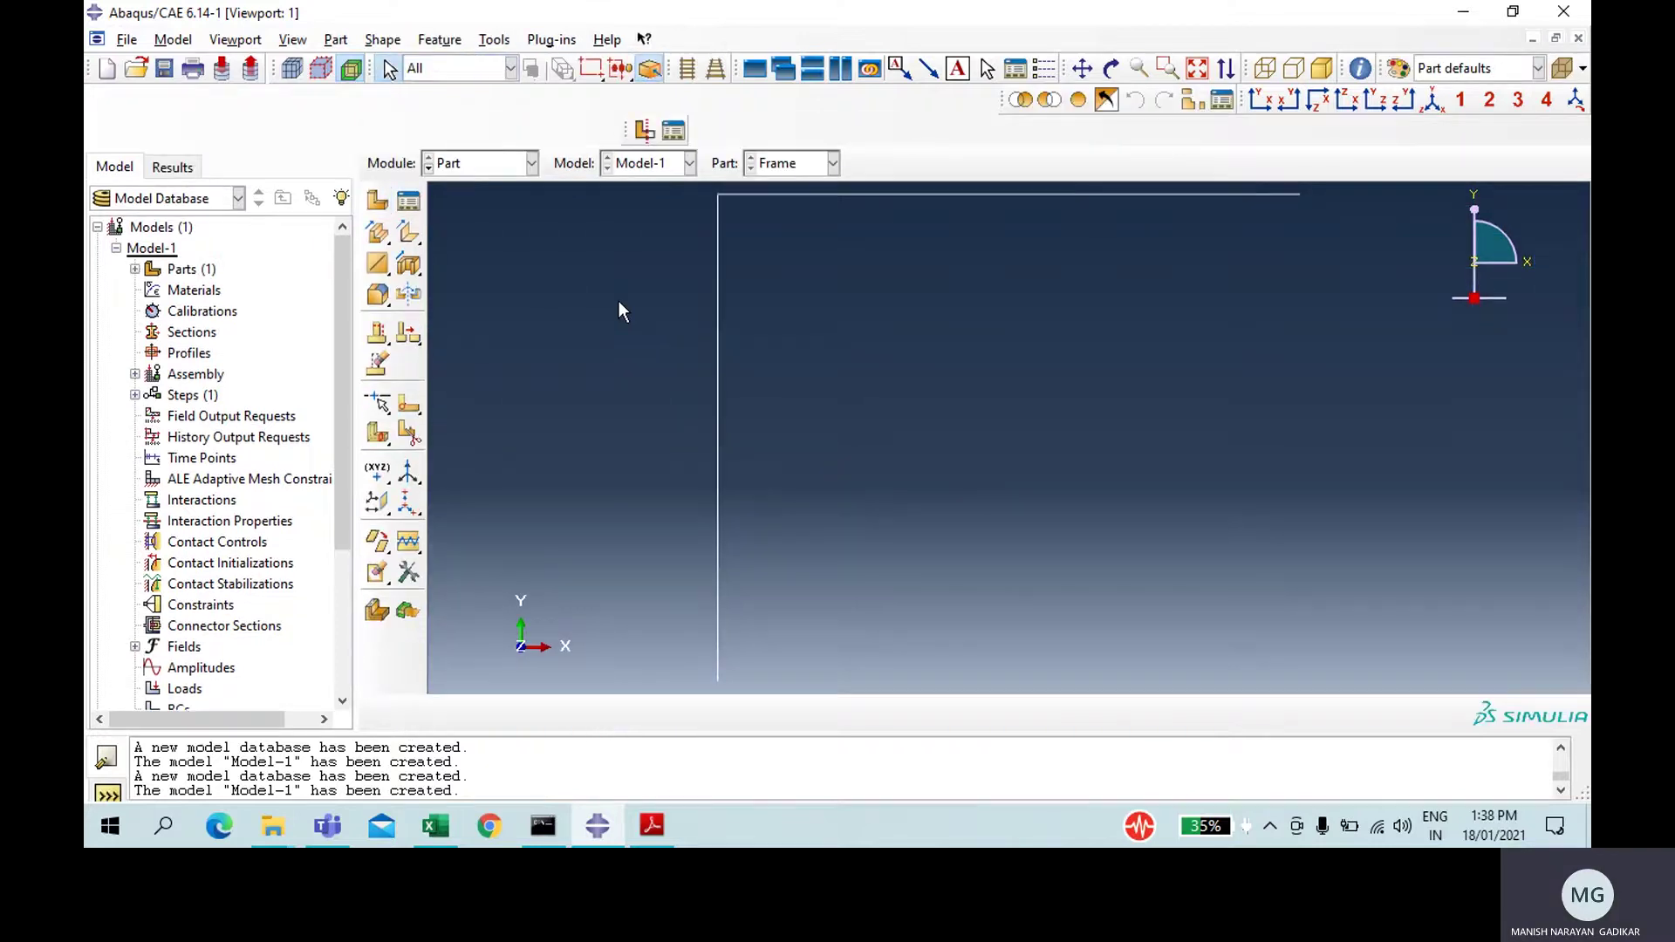
- In the Property module, create a material named Steel with a mass density of 7850
{"action": "left_click", "coordinate": [457, 162]}
{"action": "left_click", "coordinate": [463, 209]}
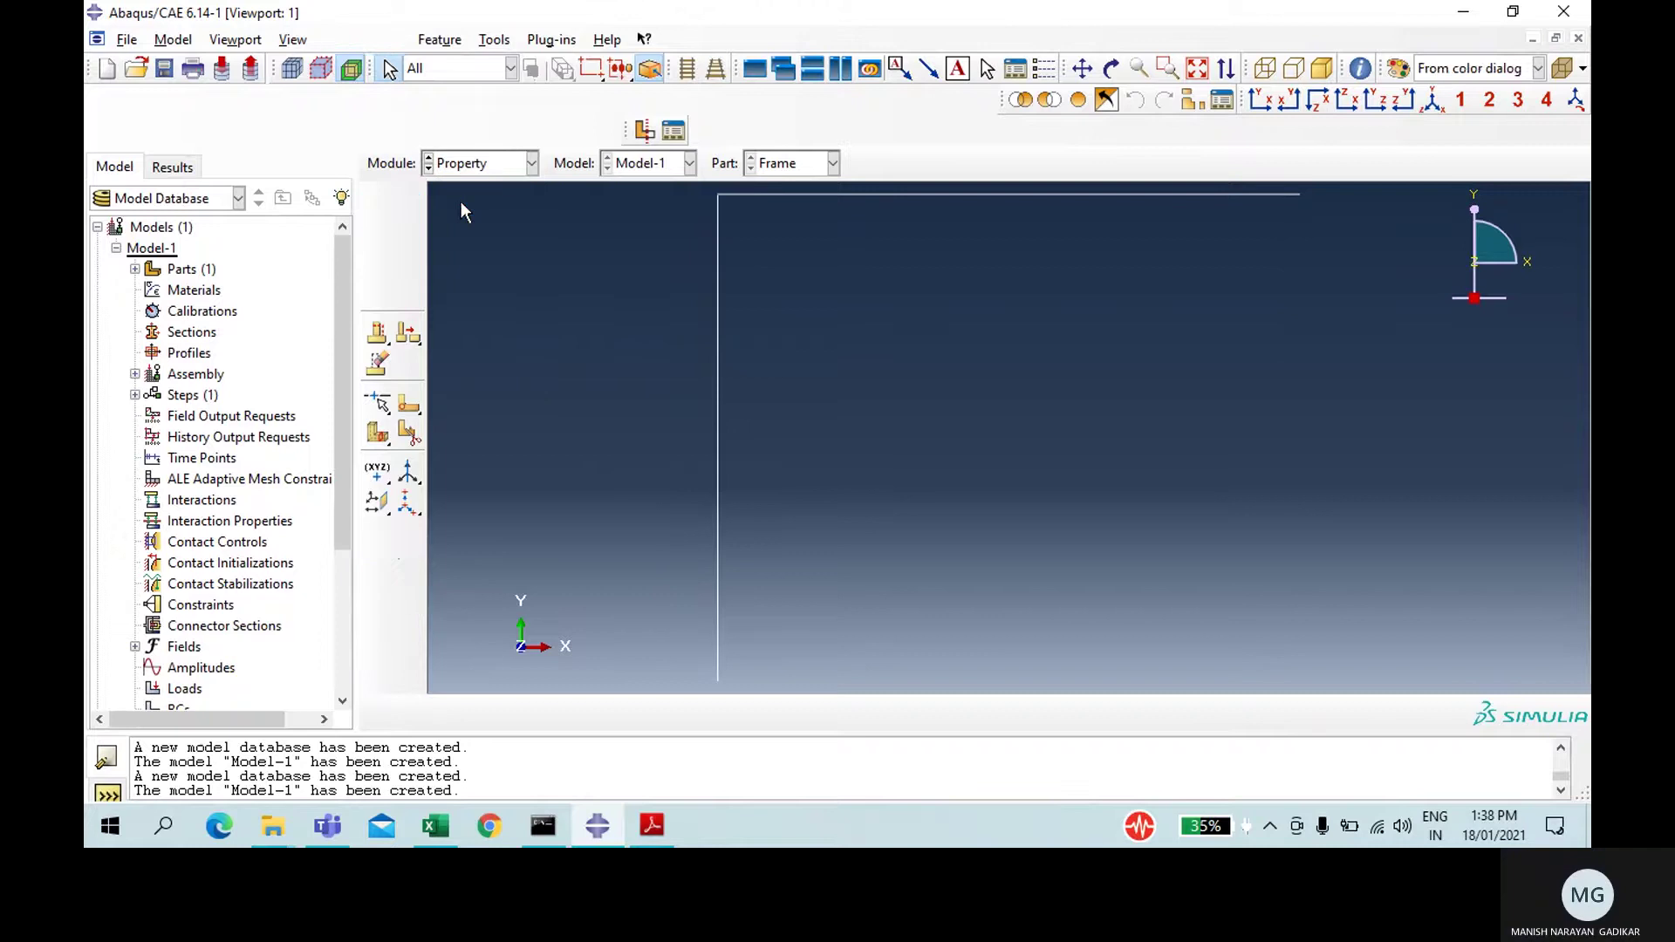
{"action": "left_click", "coordinate": [377, 202]}
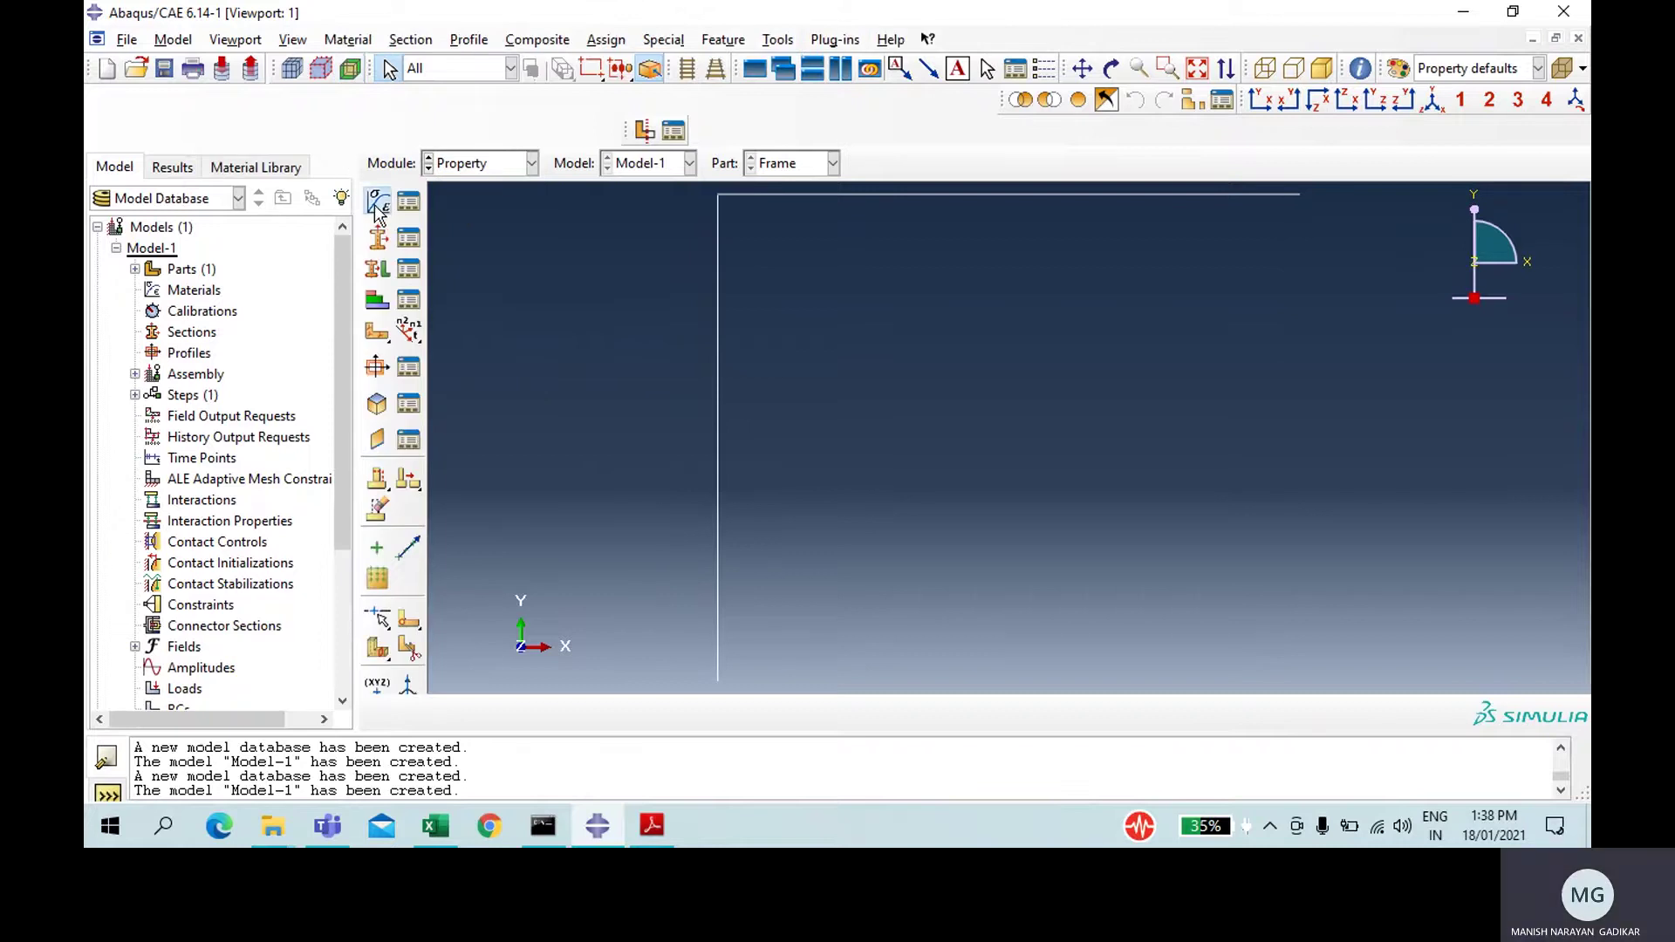
{"action": "type", "text": "Steel"}
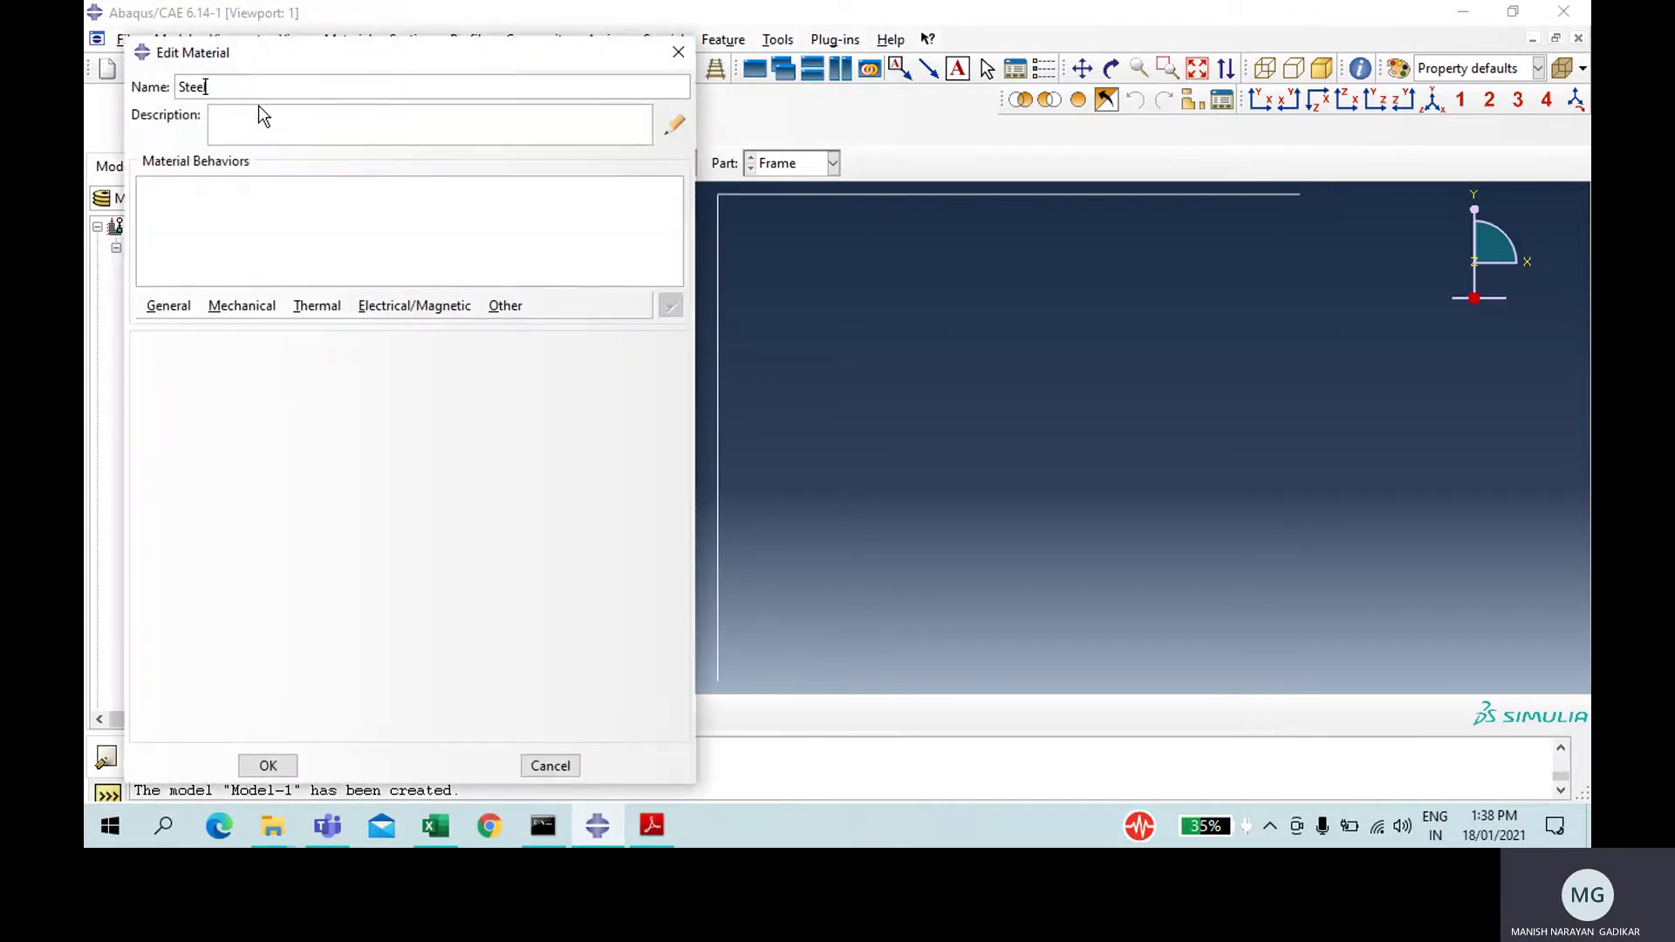
{"action": "key", "text": "Tab"}
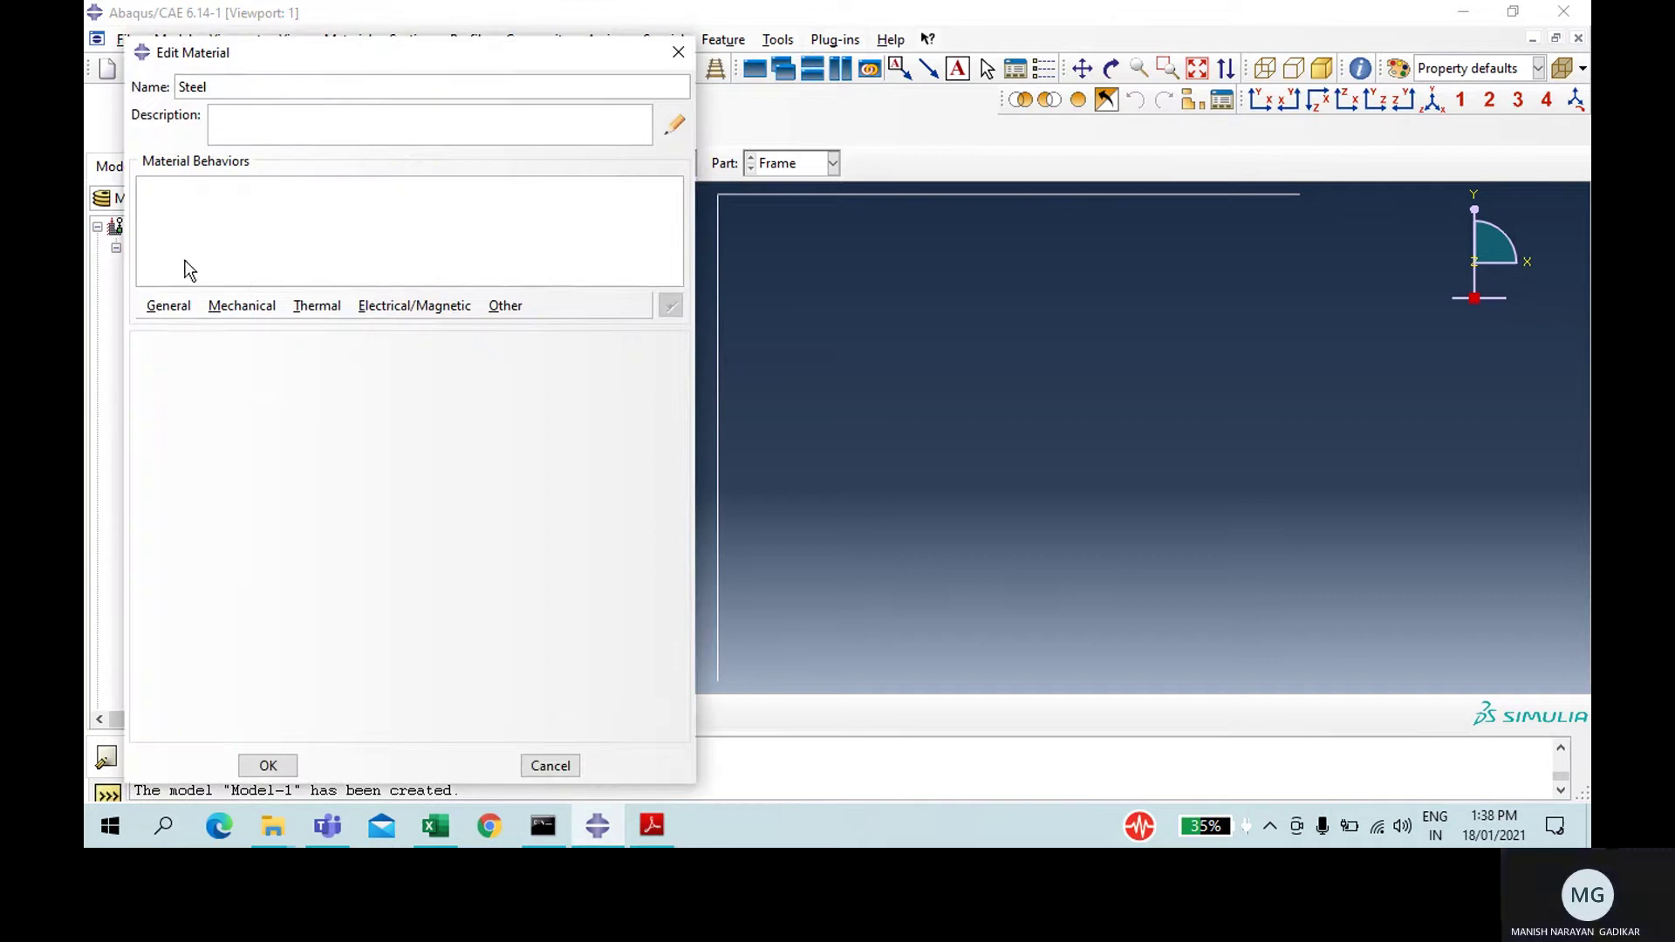
{"action": "left_click", "coordinate": [169, 305]}
{"action": "left_click", "coordinate": [199, 329]}
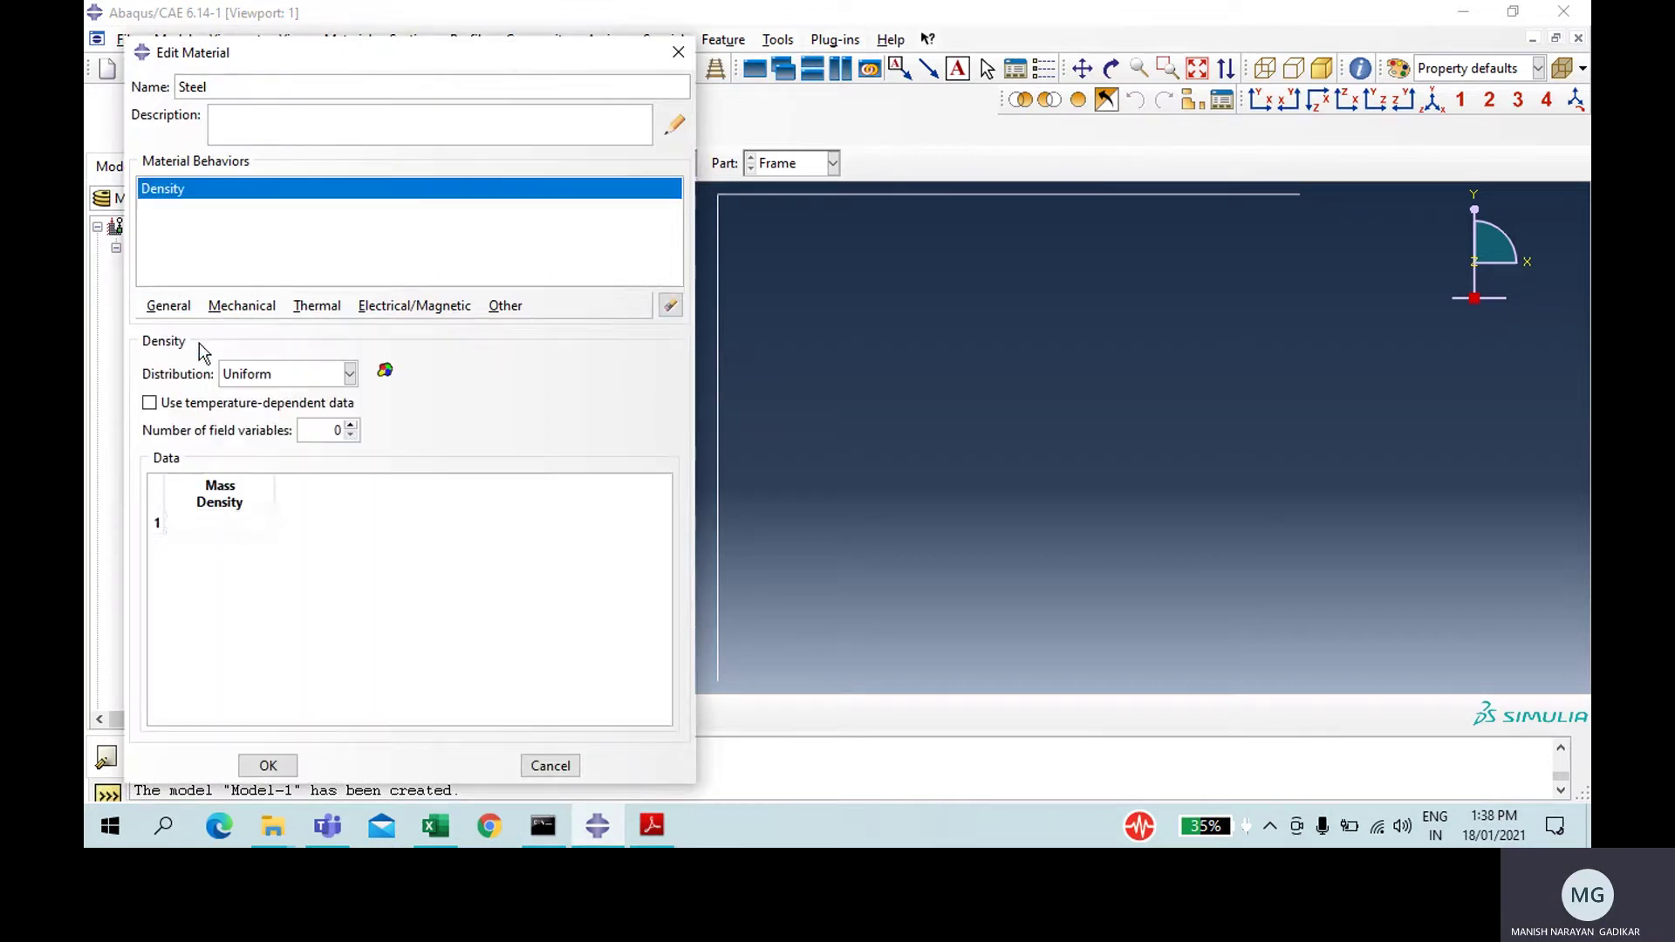
{"action": "left_click", "coordinate": [232, 521]}
- Add isotropic elastic behavior to the Steel material
{"action": "left_click", "coordinate": [239, 307]}
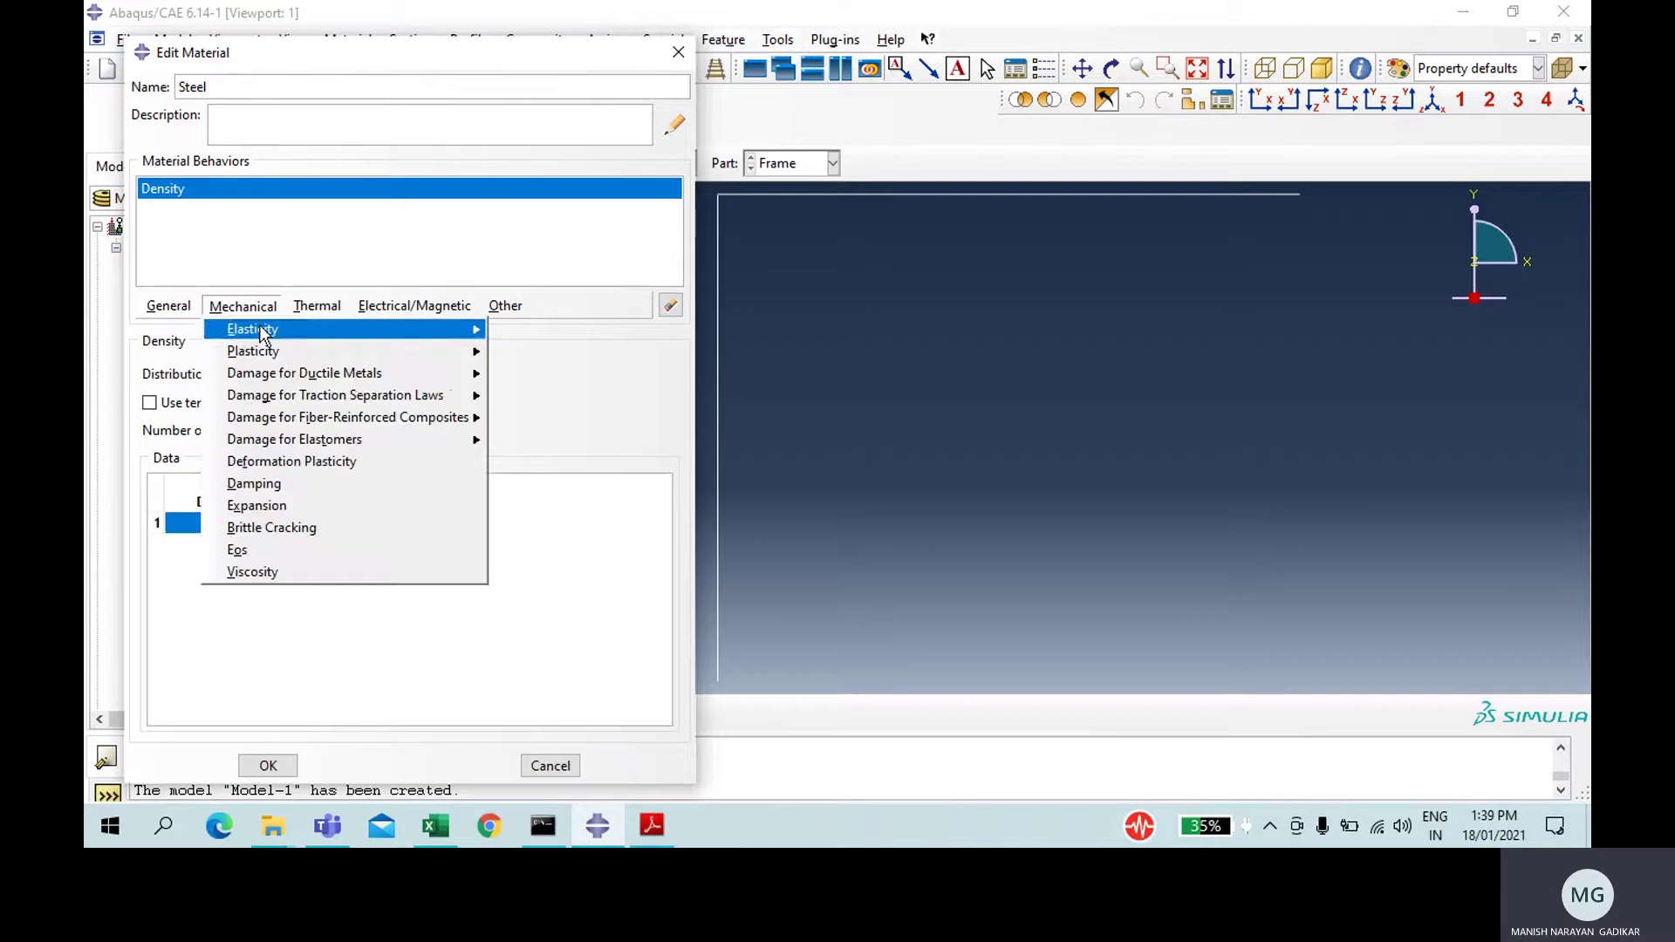
{"action": "key", "text": "Escape"}
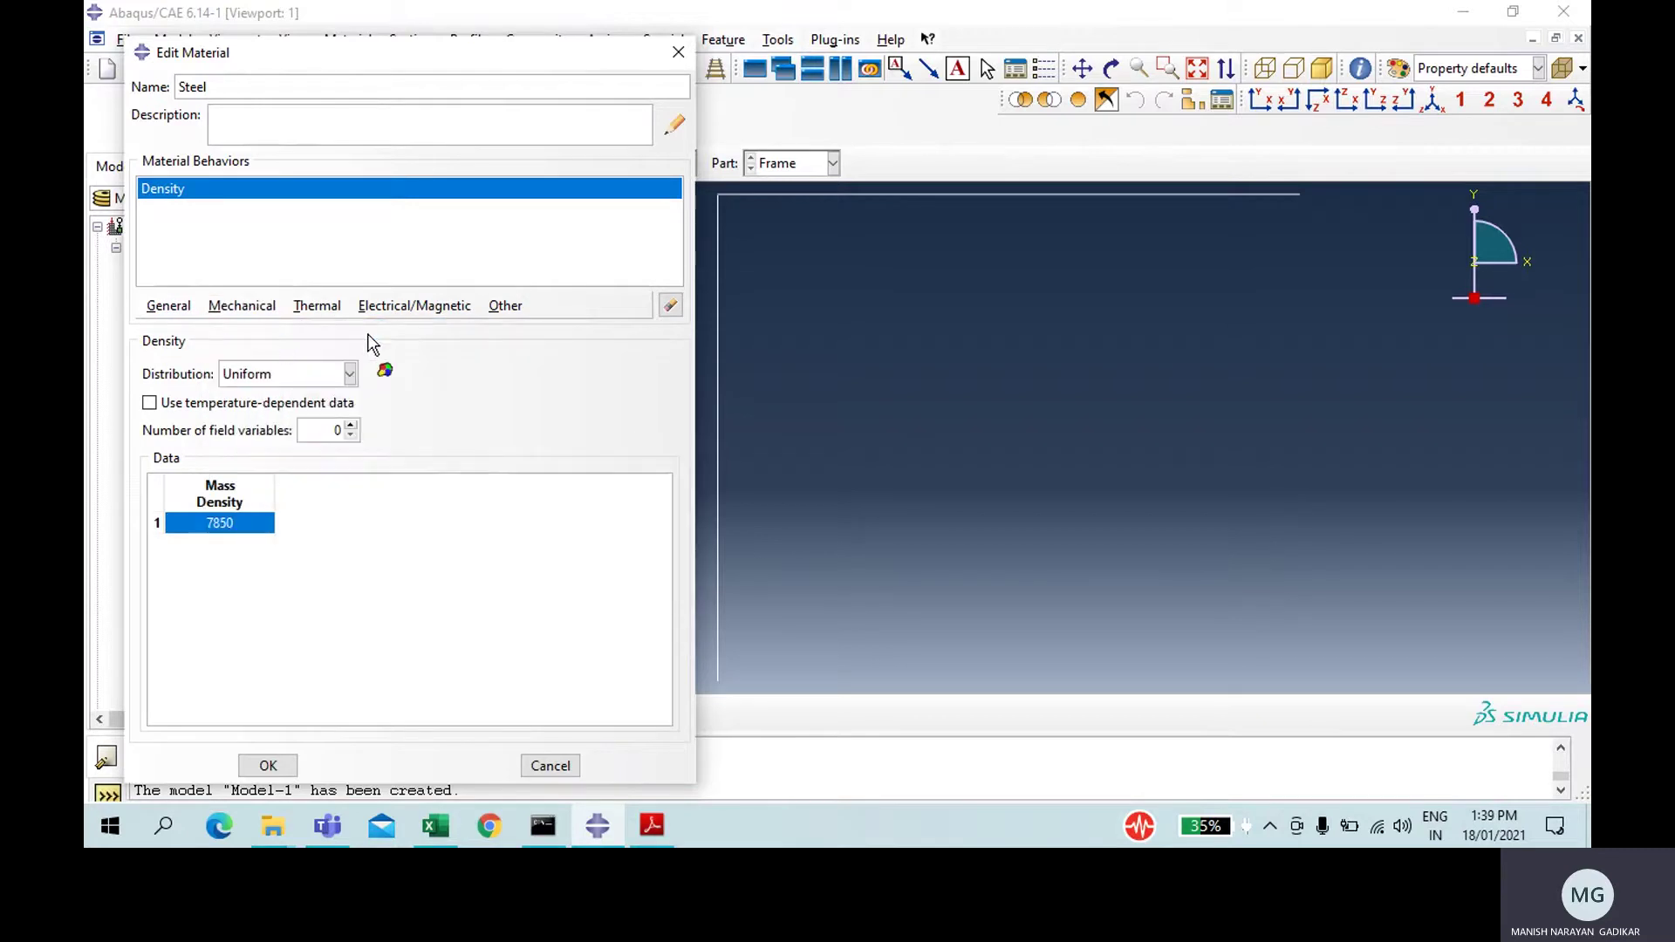
{"action": "left_click", "coordinate": [266, 310]}
{"action": "mouse_move", "coordinate": [274, 331]}
{"action": "left_click", "coordinate": [558, 333]}
{"action": "left_click", "coordinate": [207, 608]}
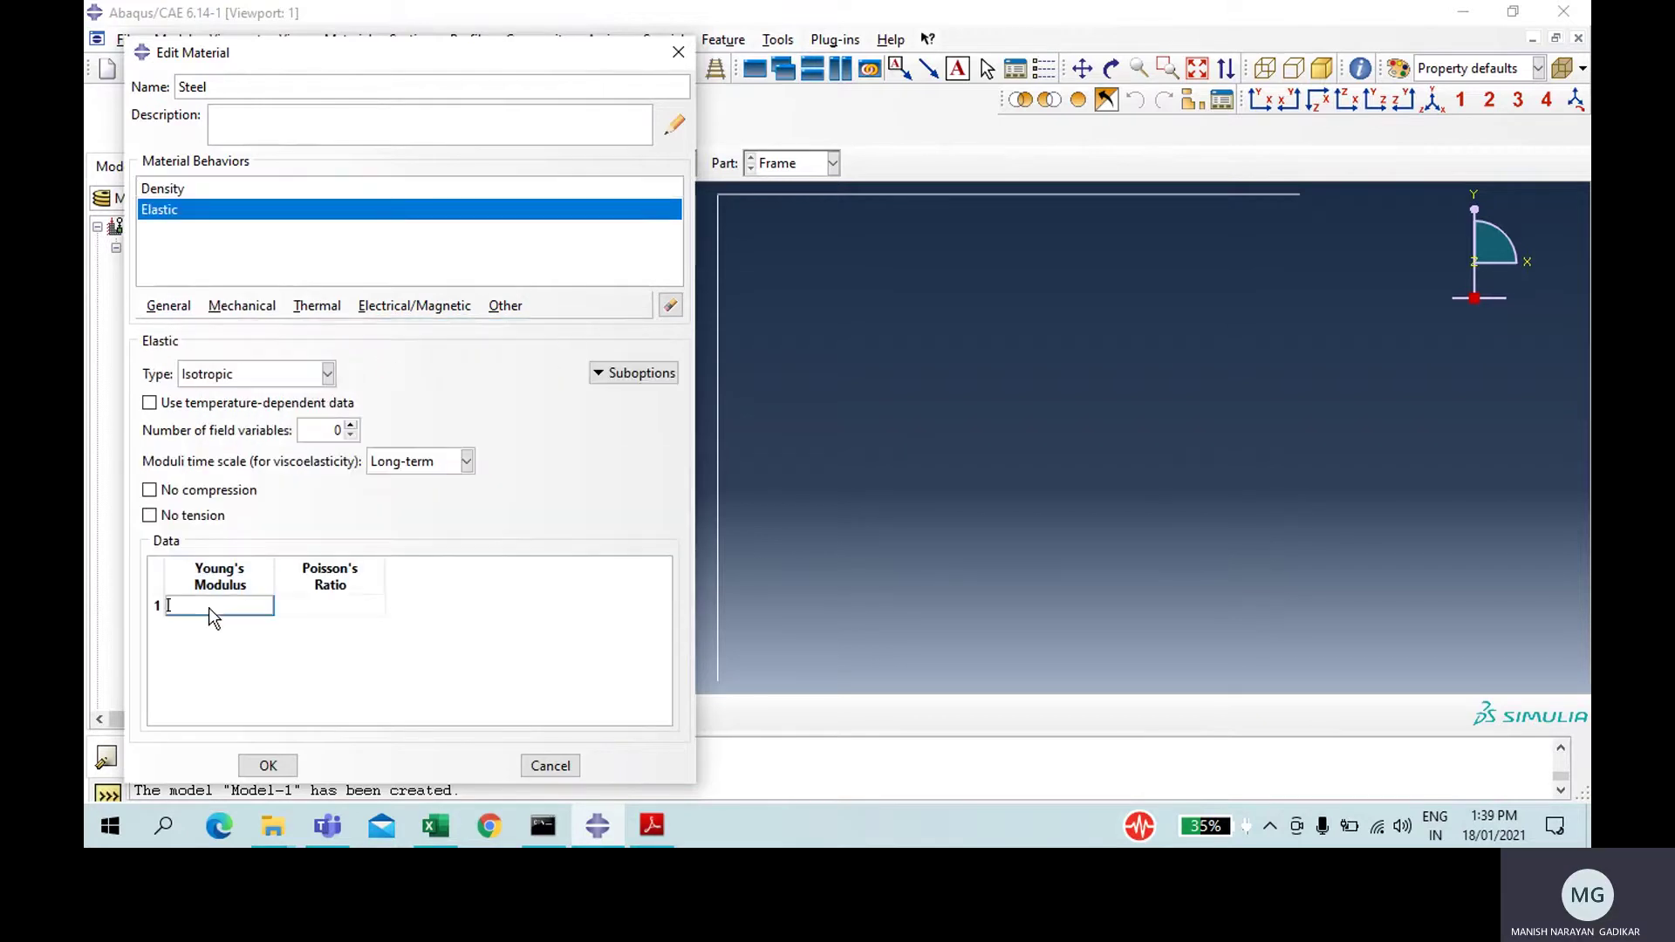
- Check Young's modulus in the assignment PDF, enter it as 30e09 with Poisson's ratio 0.3, and save the Steel material
{"action": "left_click", "coordinate": [663, 826]}
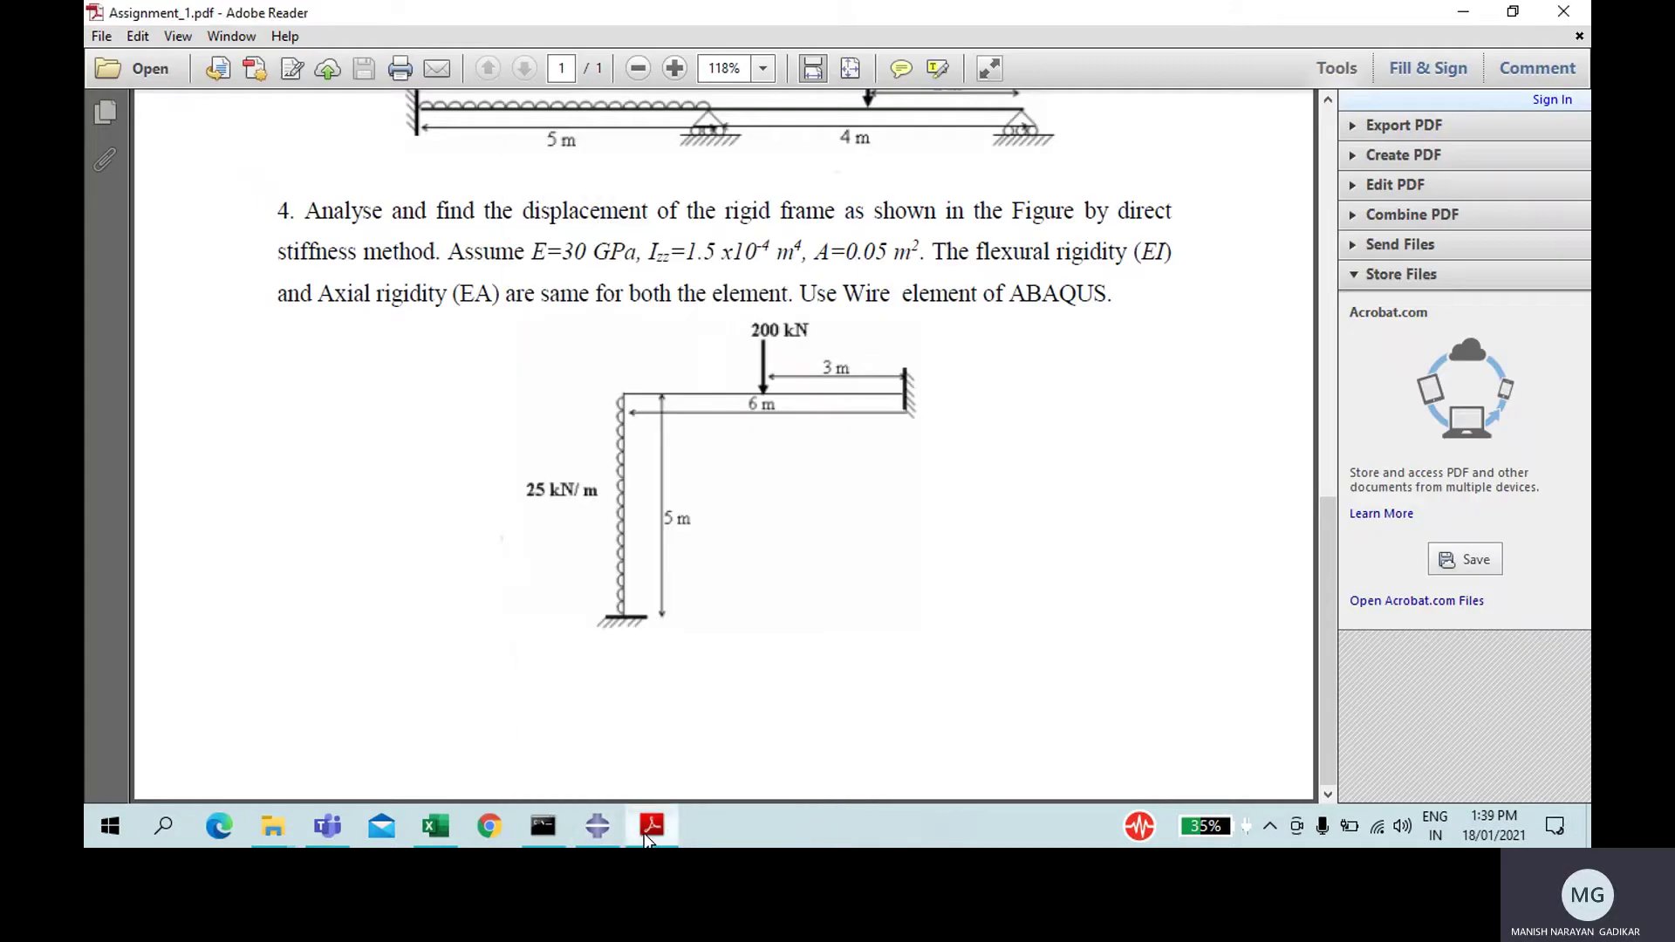
{"action": "left_click", "coordinate": [611, 827]}
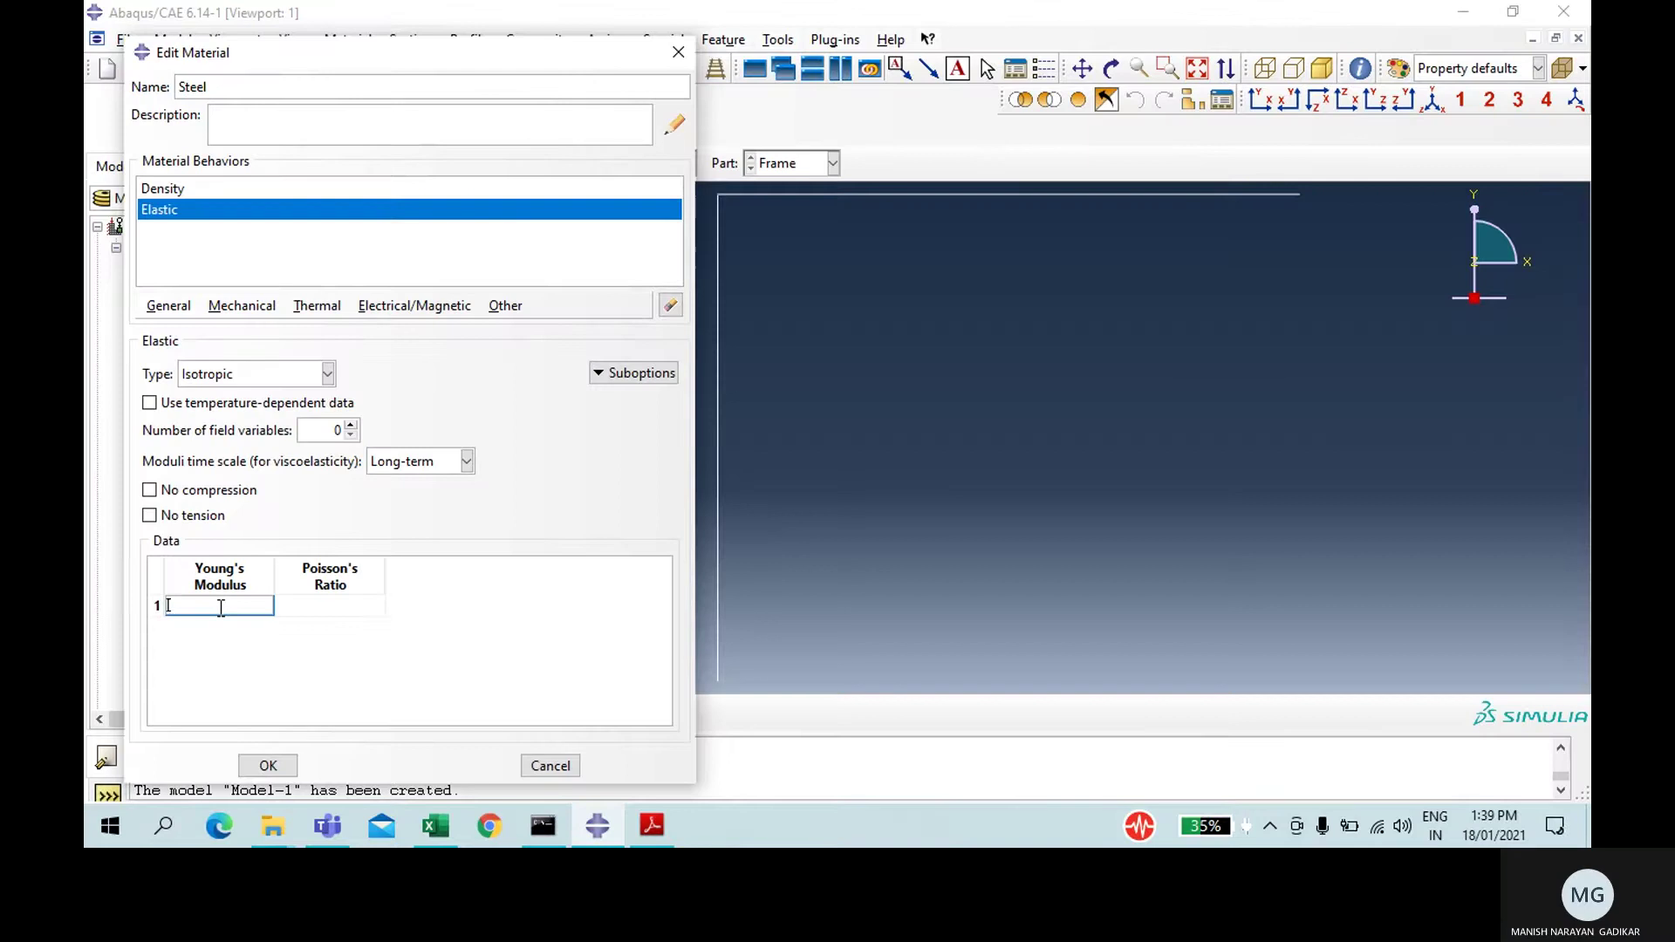
{"action": "type", "text": "30e09"}
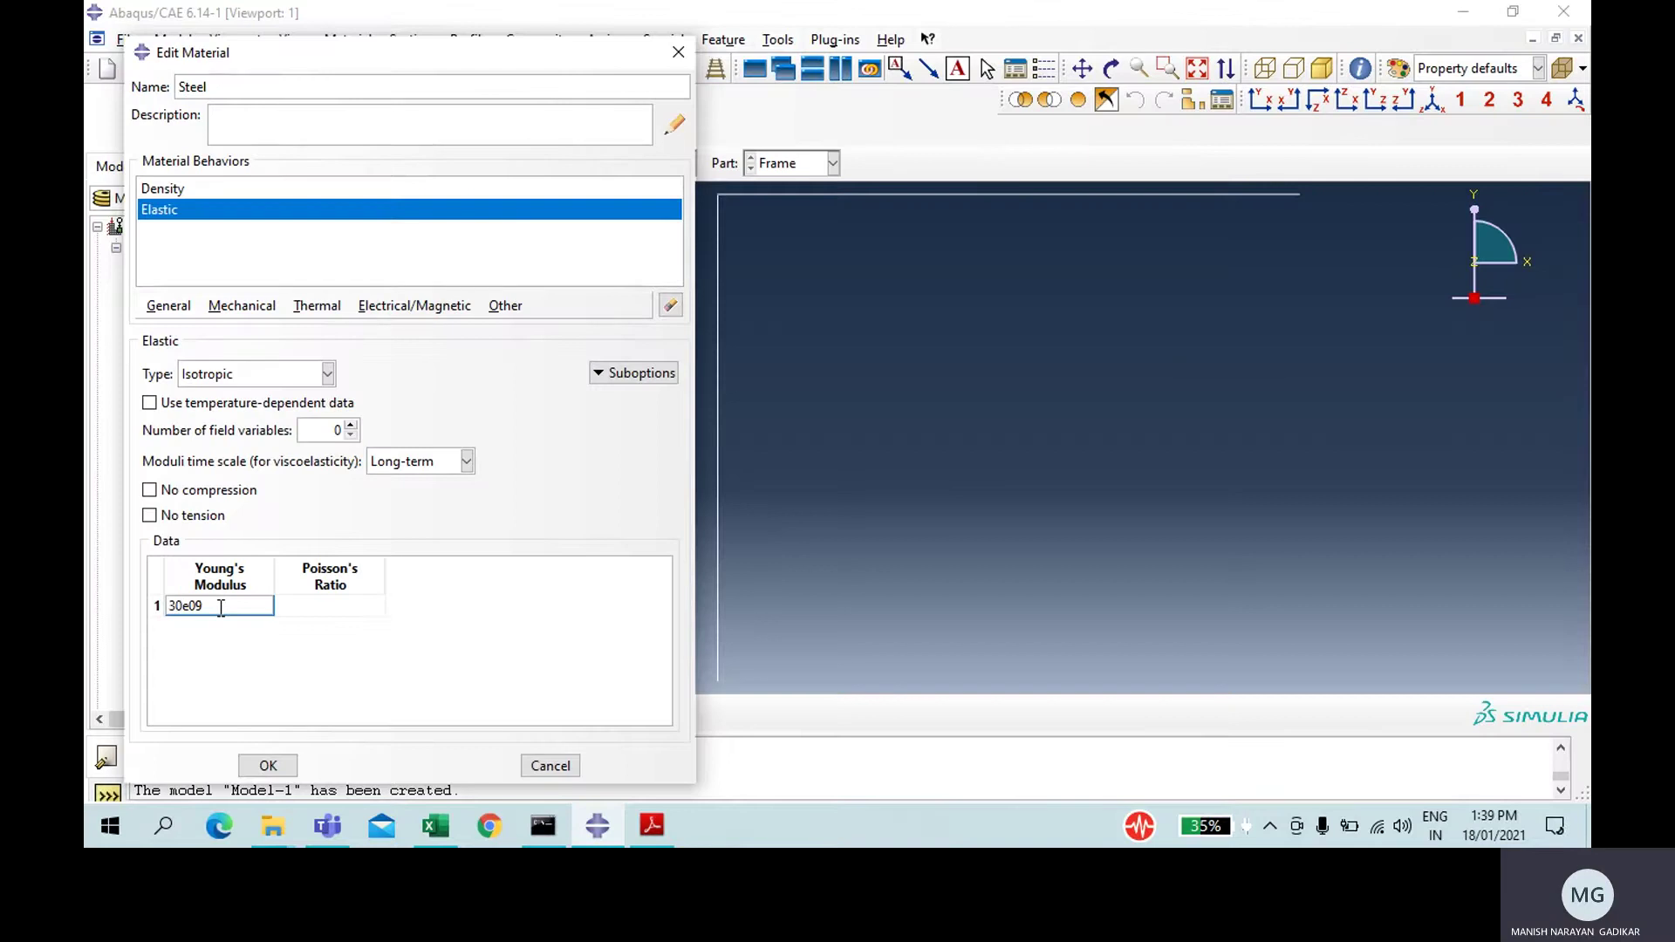
{"action": "key", "text": "Tab"}
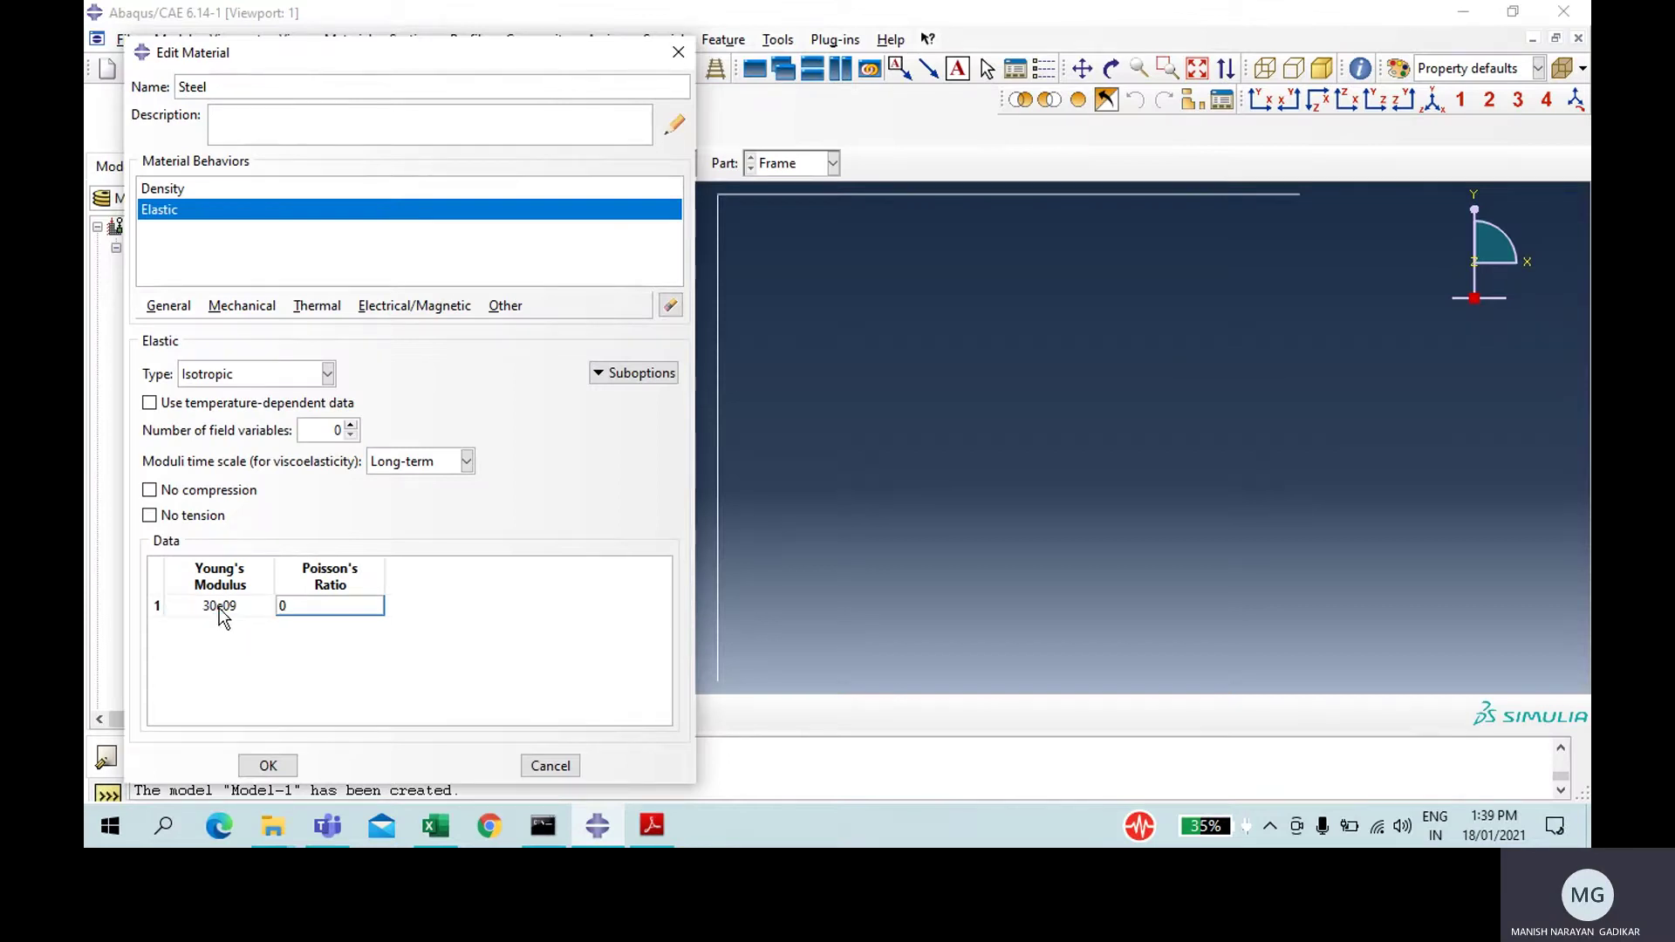
{"action": "type", "text": "0.3"}
{"action": "left_click", "coordinate": [270, 768]}
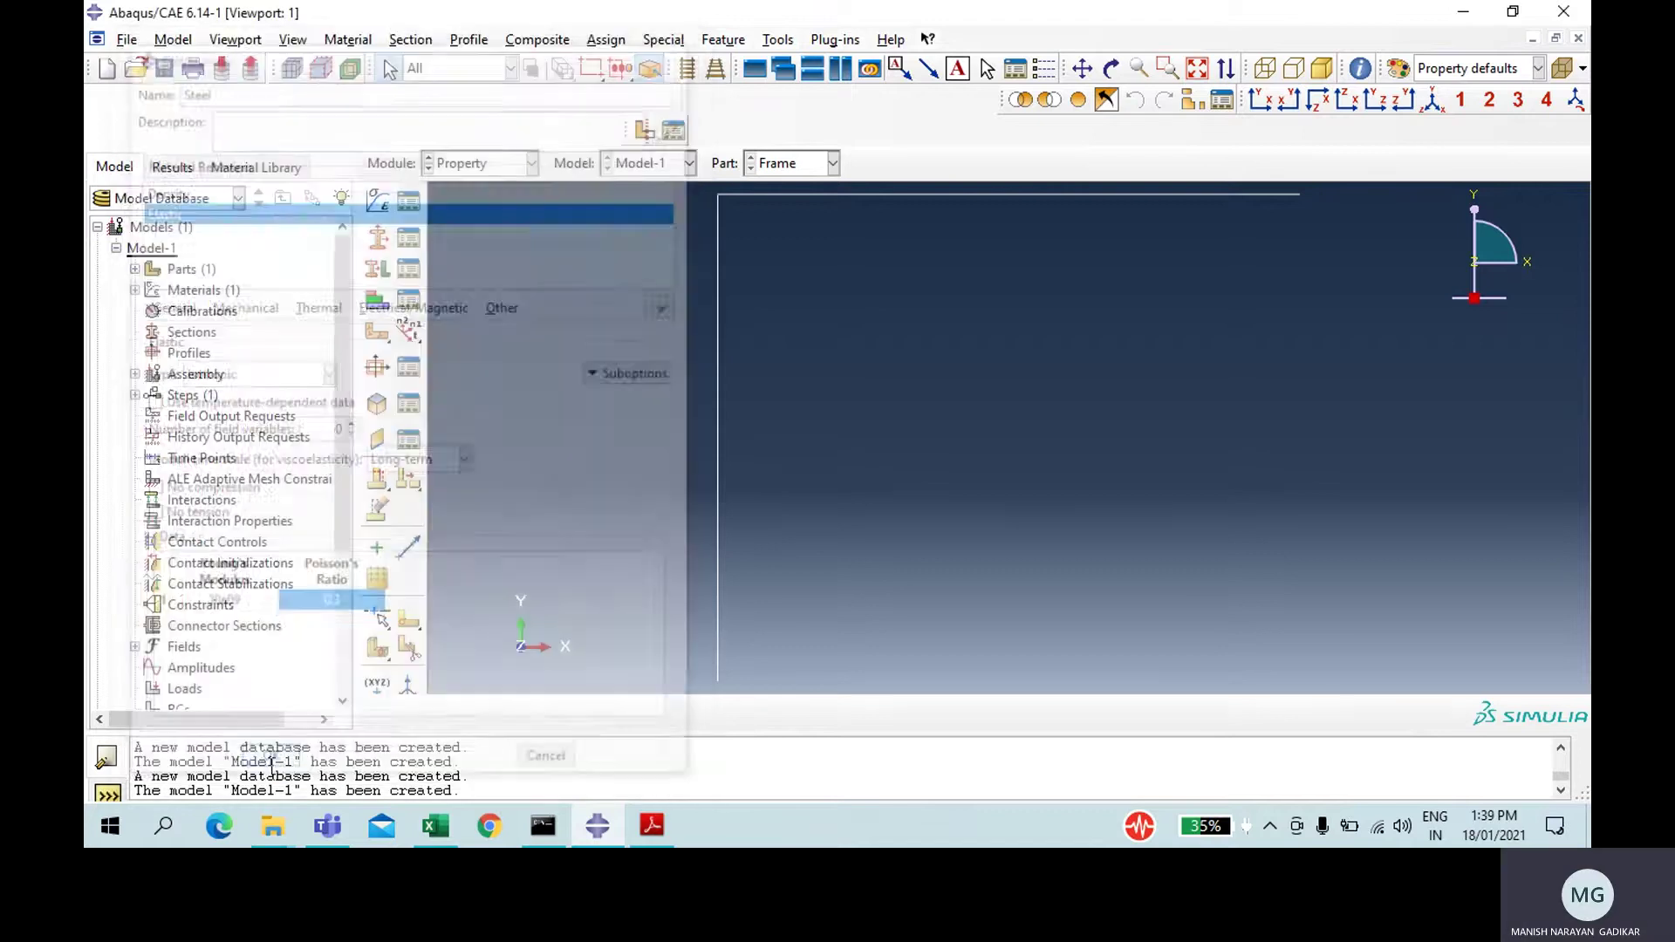
- Create a section of category and type Beam, named Beam
{"action": "left_click", "coordinate": [378, 239]}
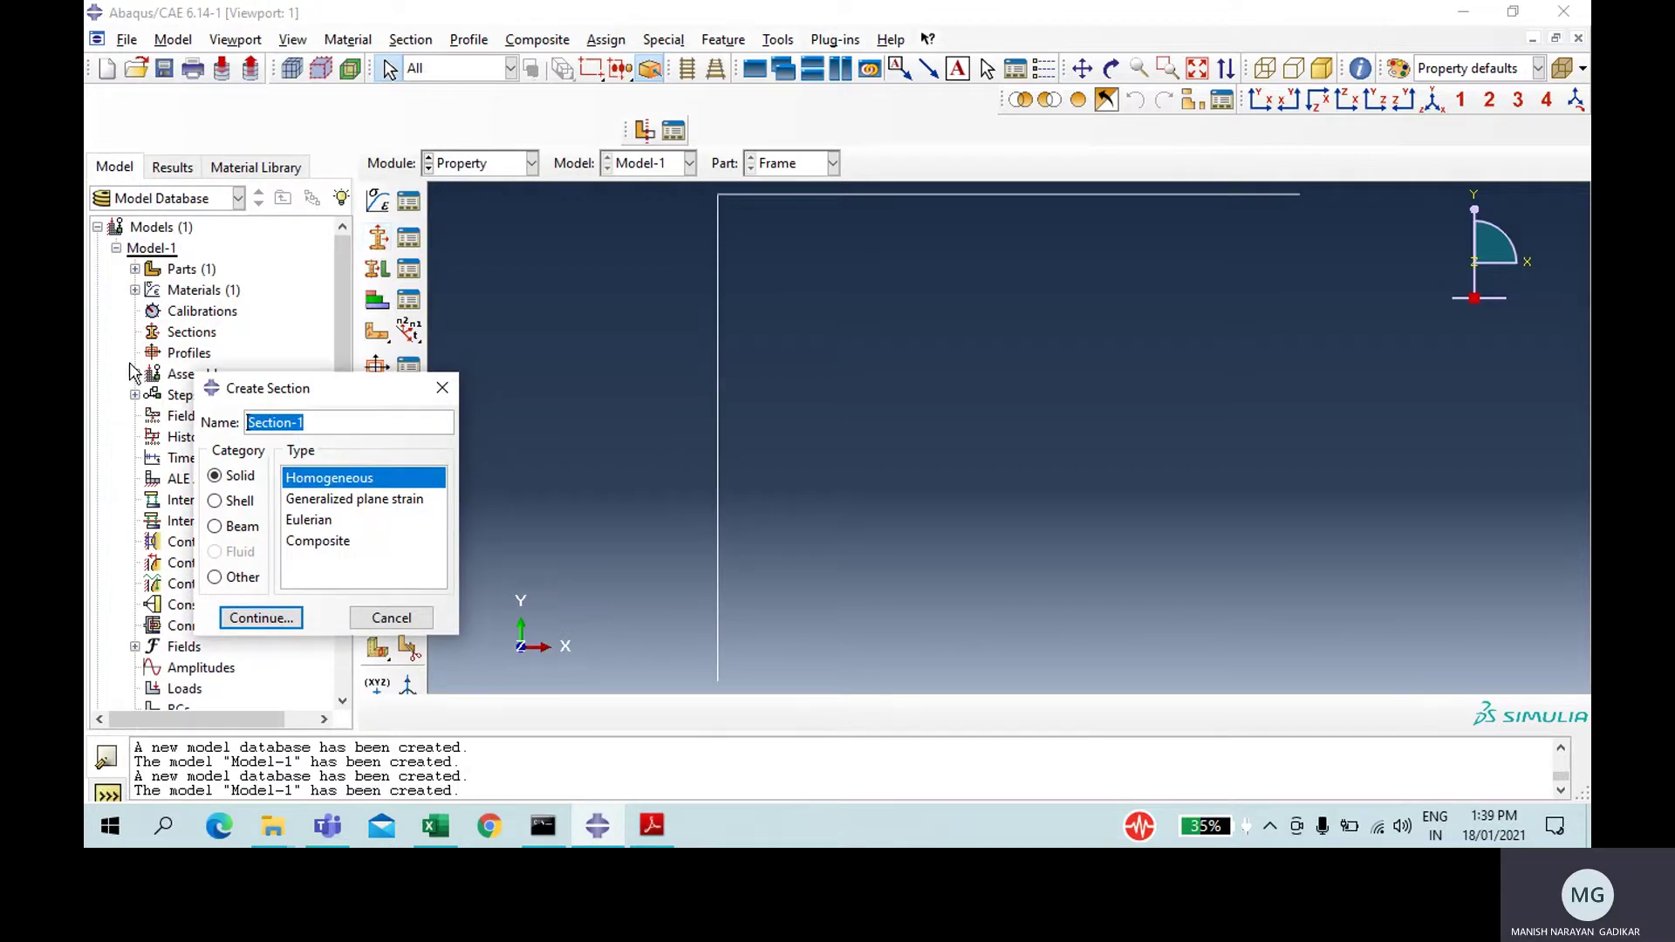
{"action": "left_click", "coordinate": [242, 527]}
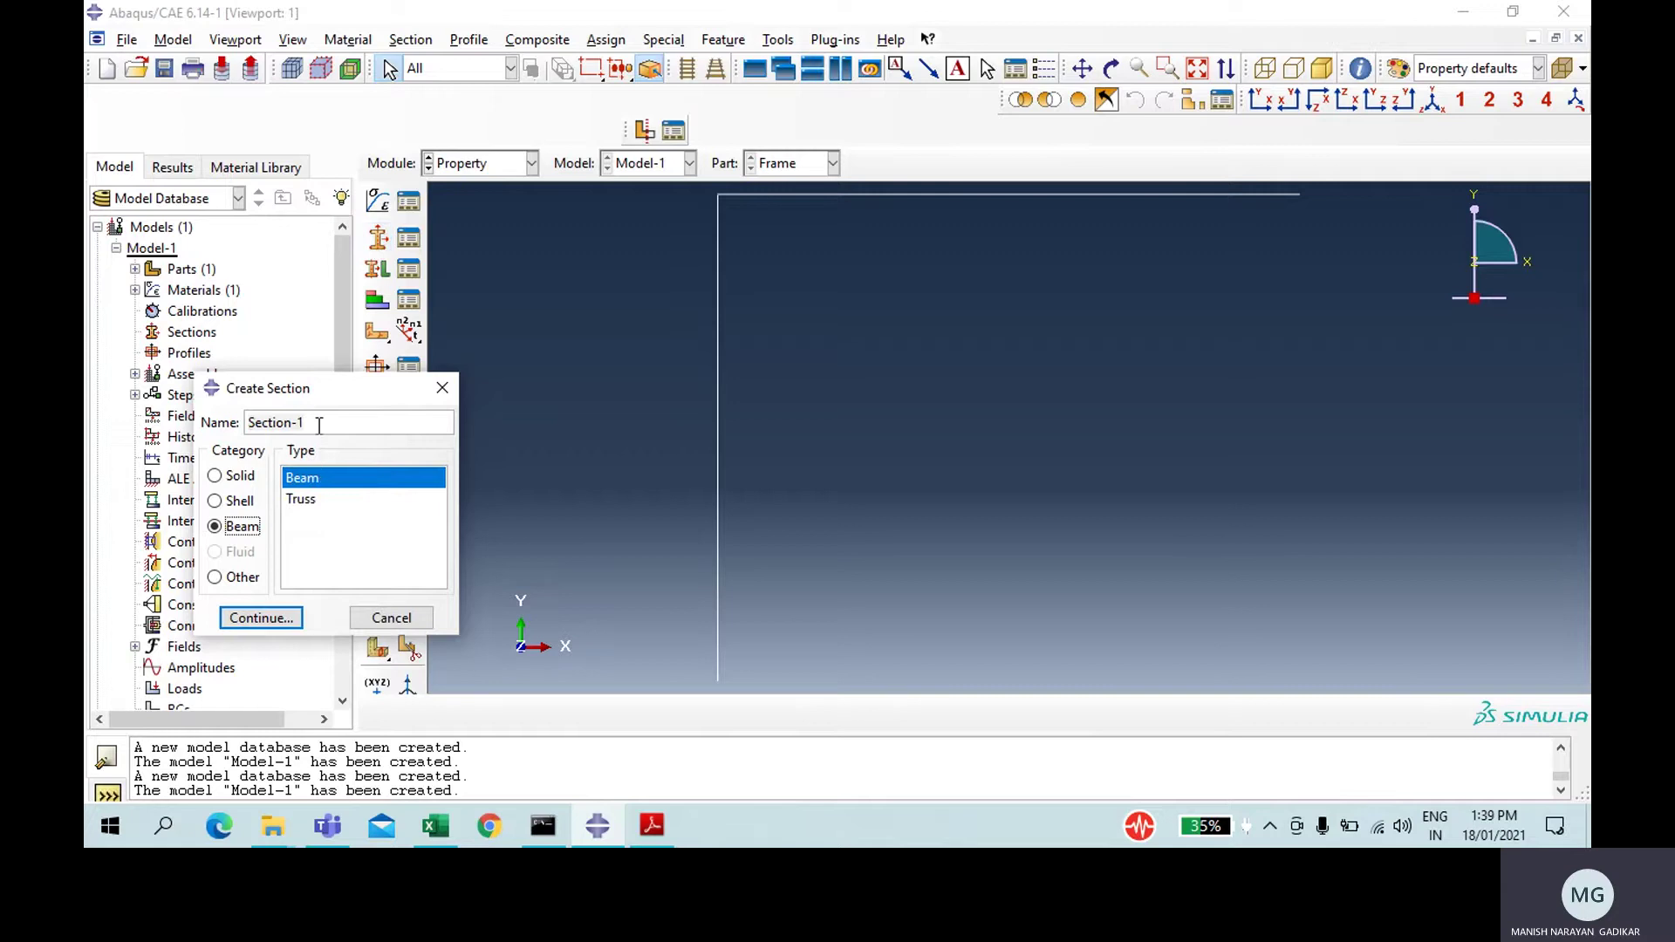
{"action": "left_click_drag", "start_coordinate": [319, 424], "coordinate": [220, 421]}
{"action": "type", "text": "Beam"}
{"action": "left_click", "coordinate": [260, 618]}
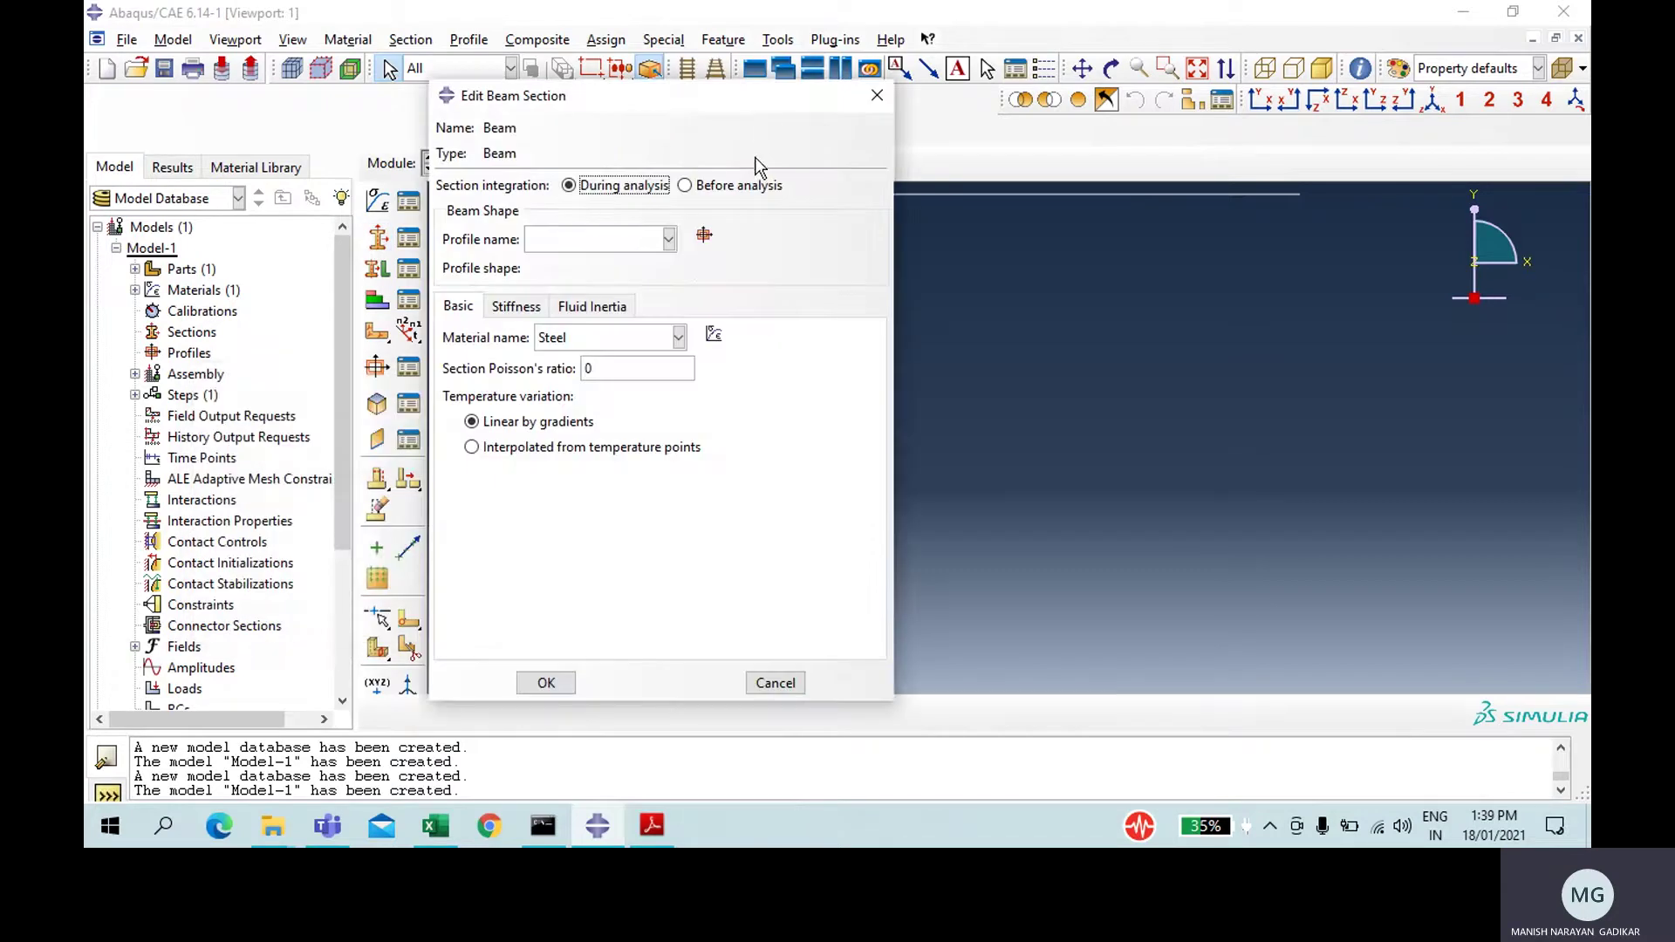
- Create a rectangular profile for the beam section, look up its width on the Qno 4 sheet in Excel, and set a to 0.2635
{"action": "left_click", "coordinate": [704, 235]}
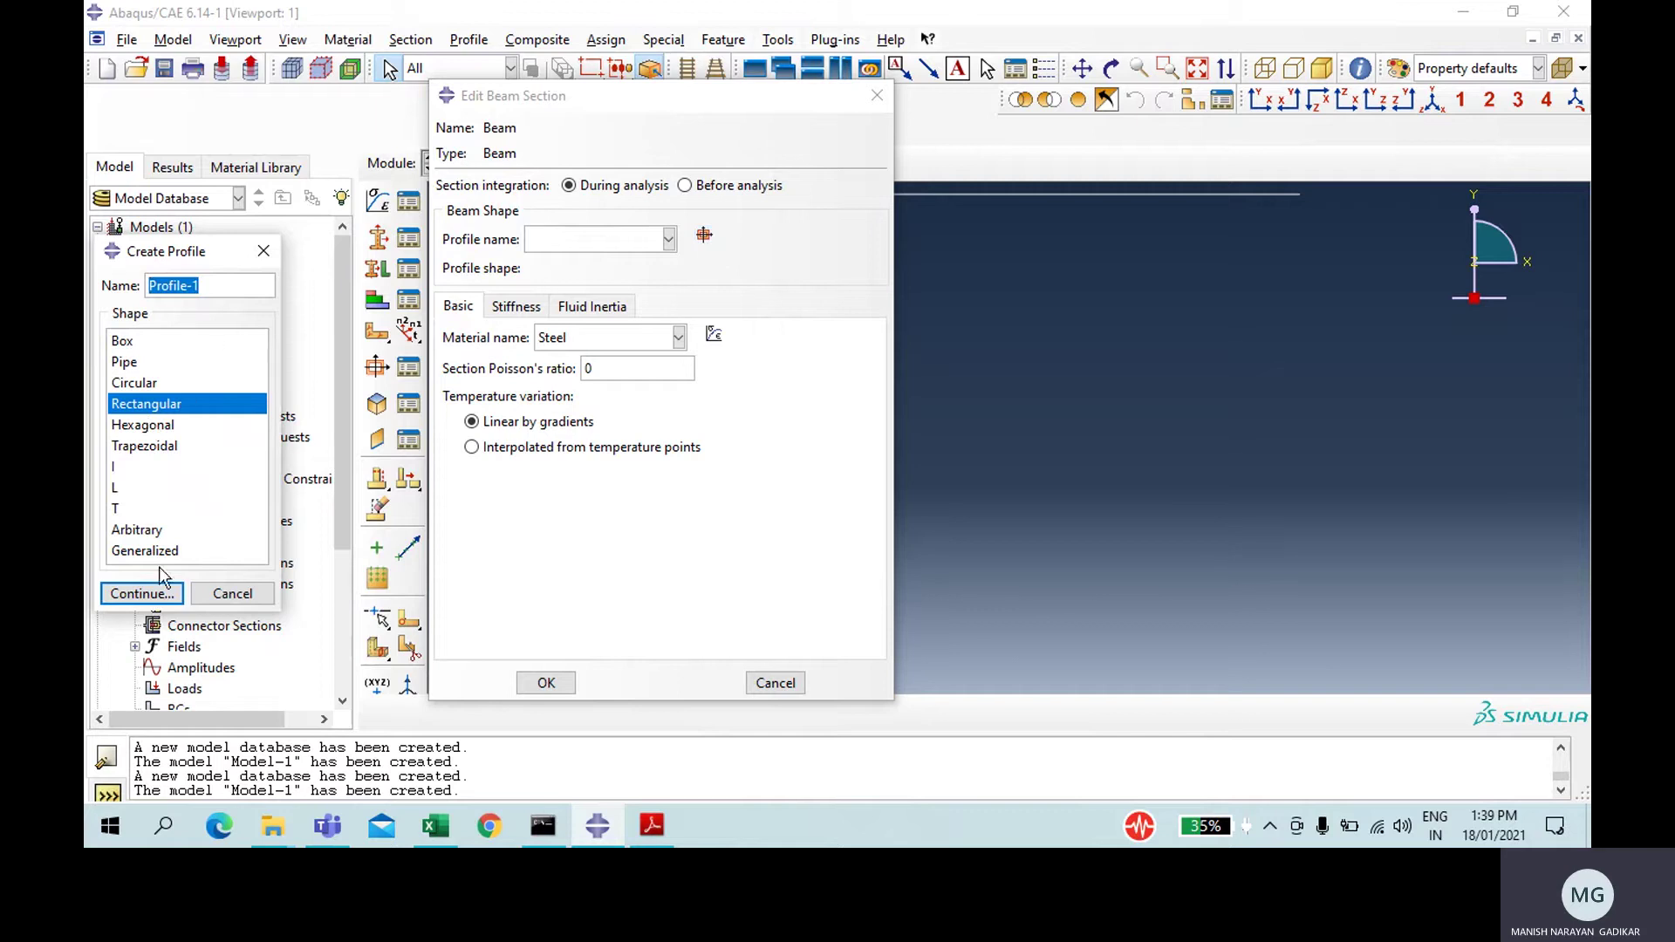
{"action": "left_click", "coordinate": [166, 594]}
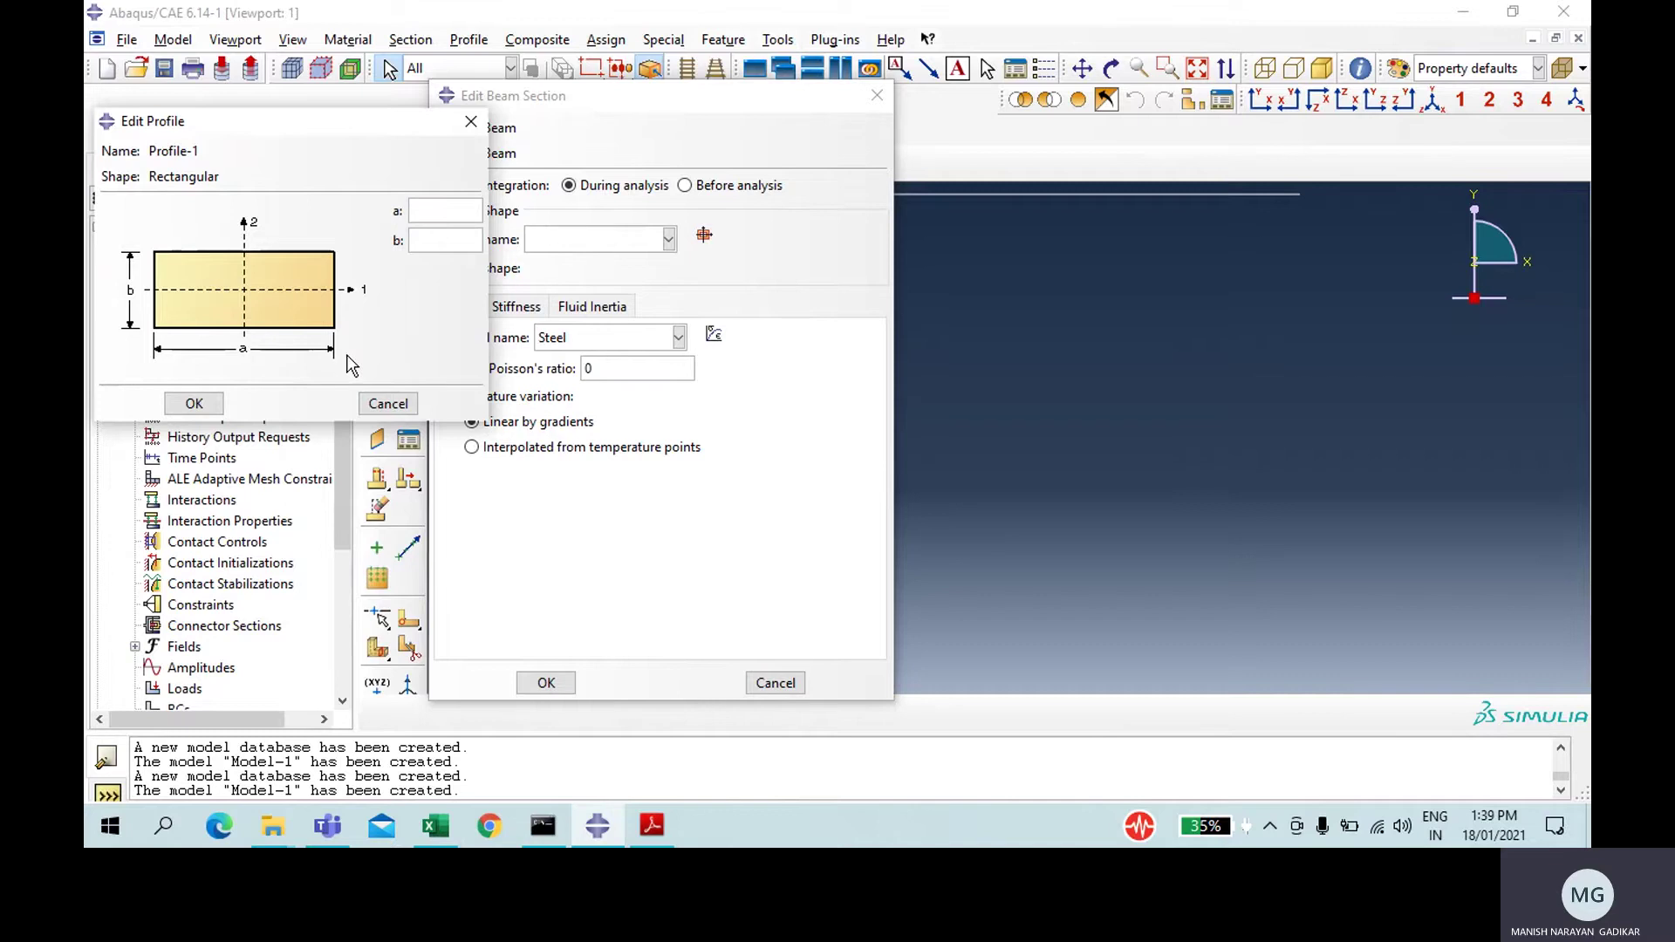
{"action": "left_click", "coordinate": [435, 826]}
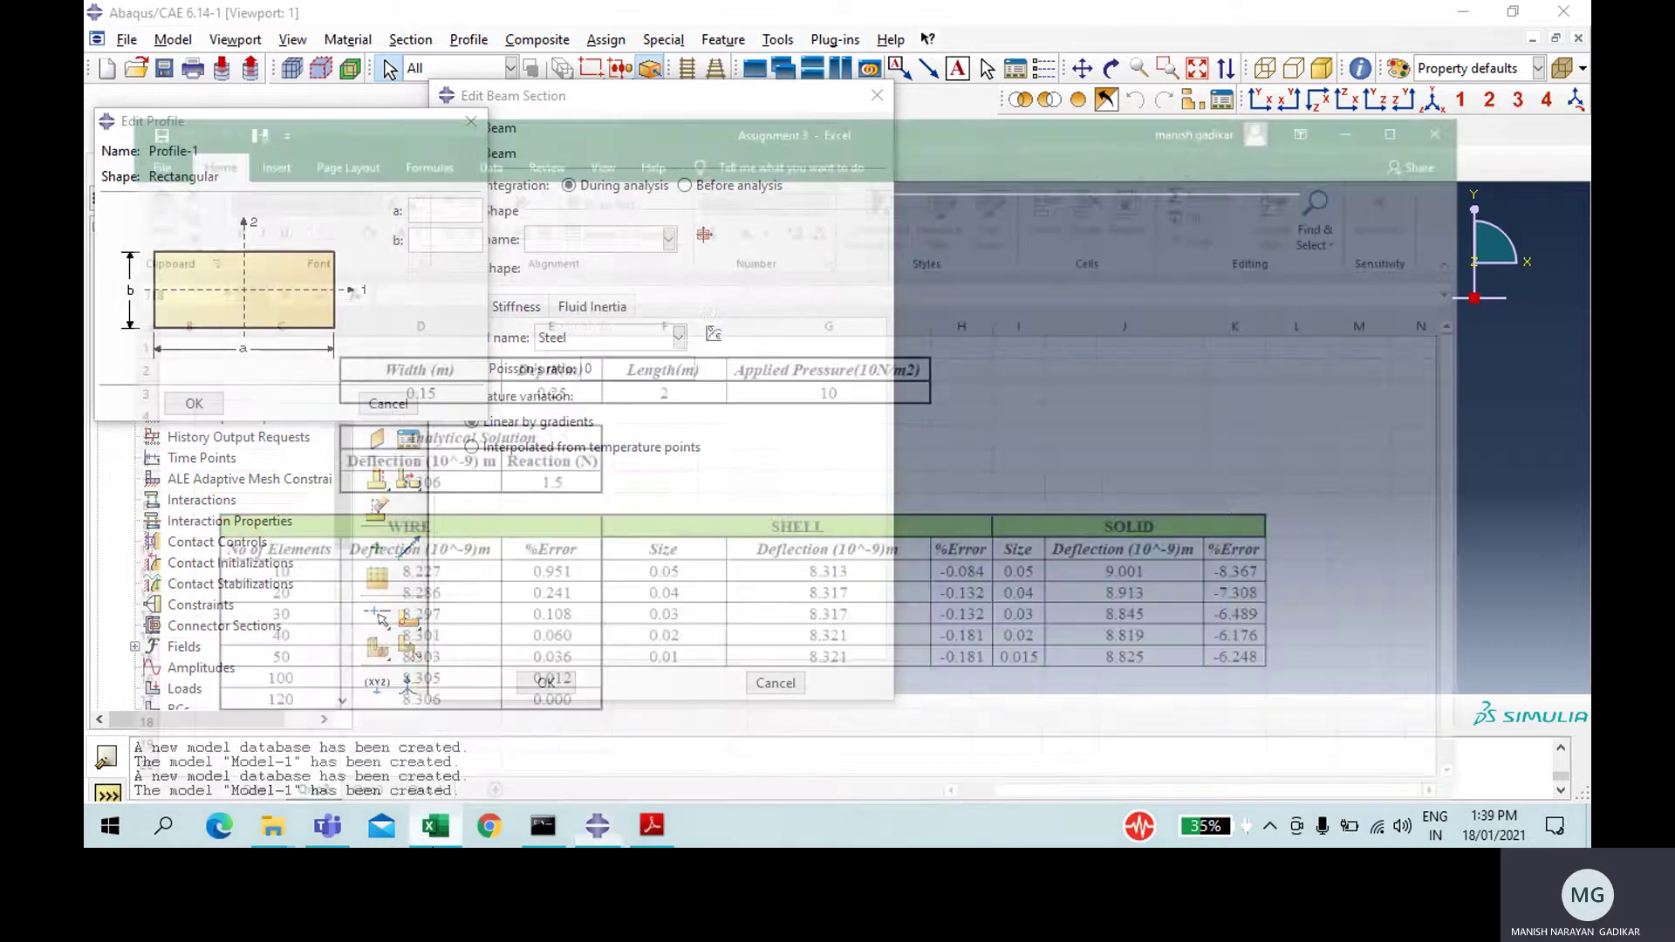
{"action": "left_click", "coordinate": [433, 767]}
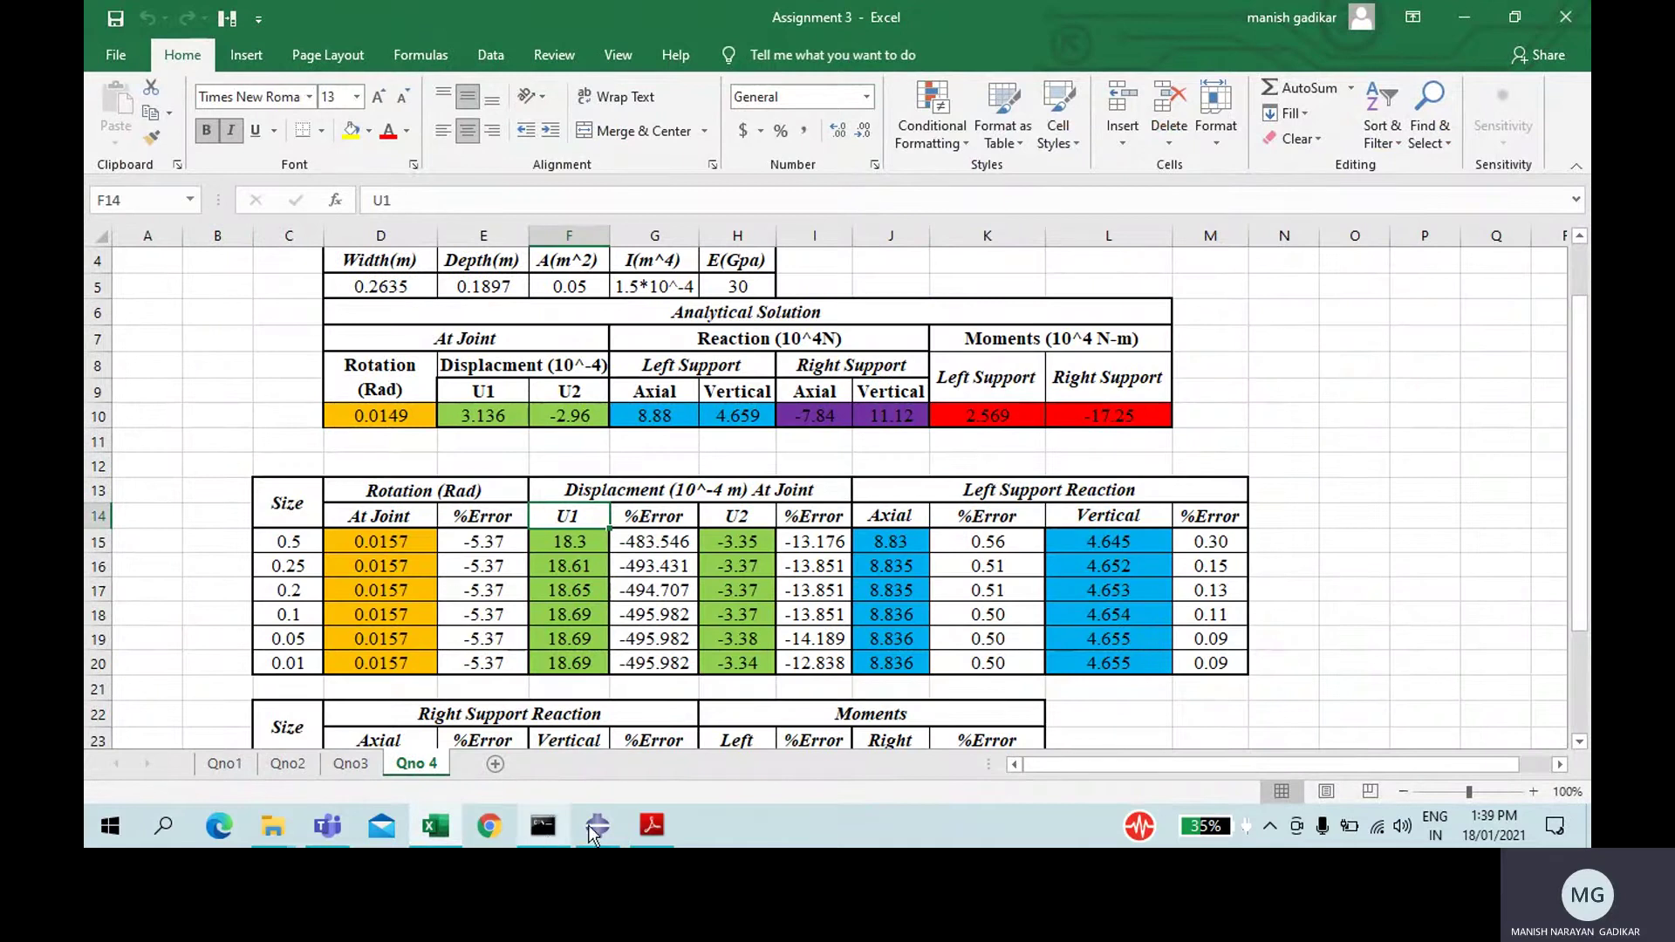
{"action": "left_click", "coordinate": [651, 825]}
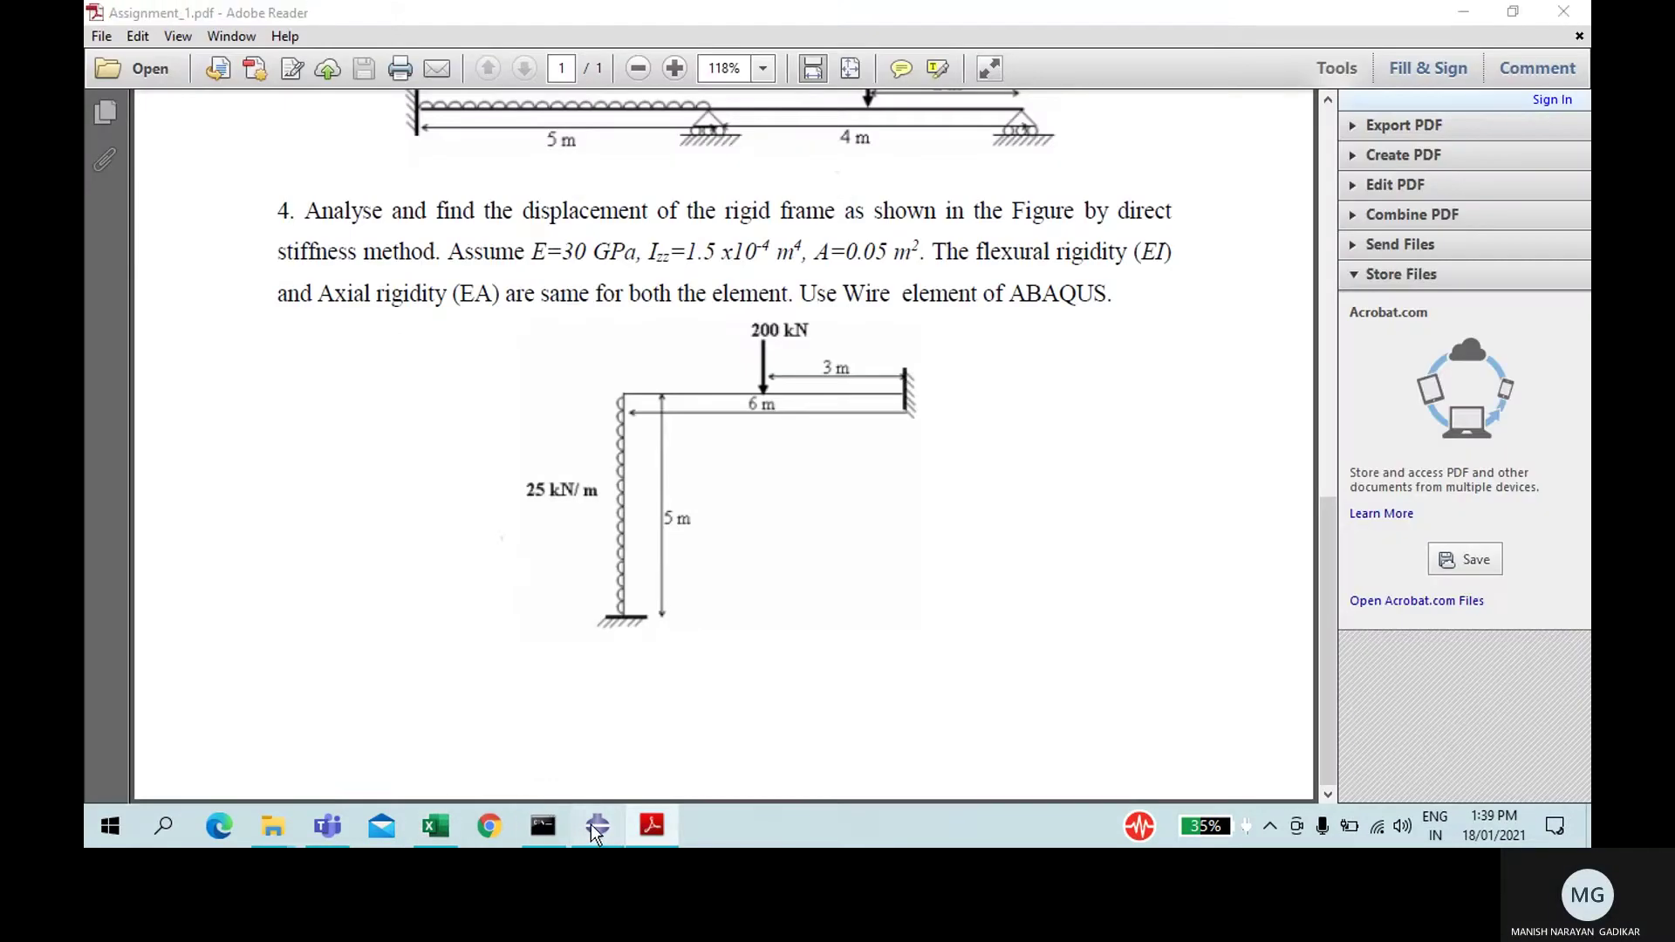
{"action": "left_click", "coordinate": [593, 827]}
{"action": "type", "text": "0.2635"}
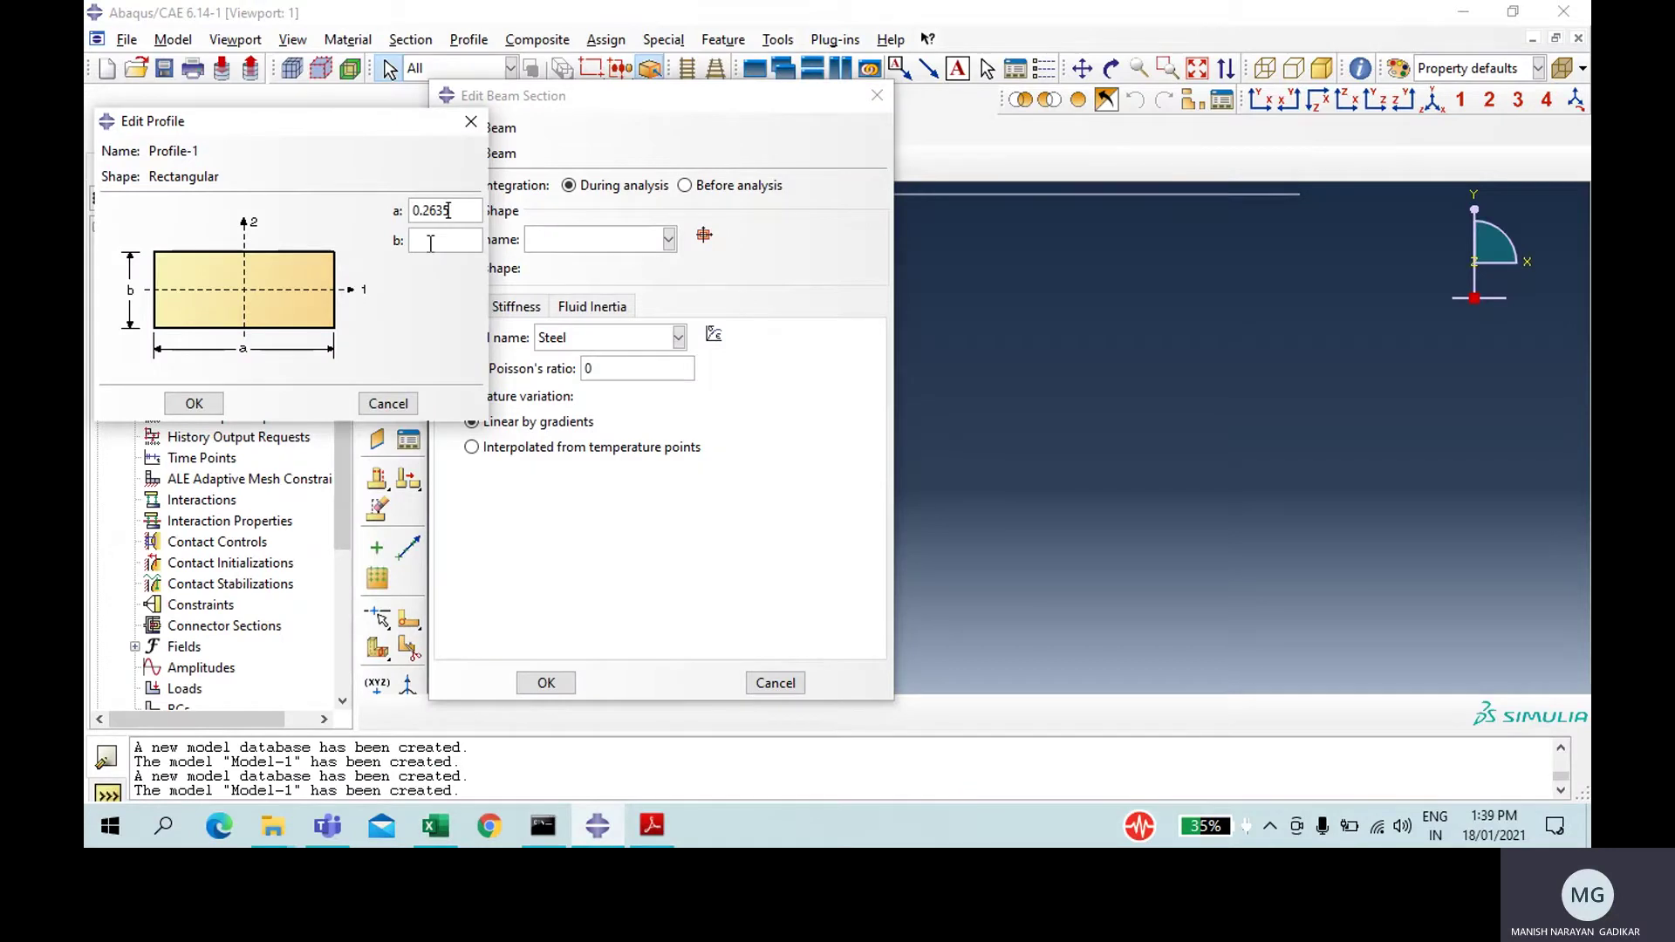
- Check the depth in the Excel sheet, set the profile's b to 0.1897, and save the profile and the Beam section
{"action": "left_click", "coordinate": [438, 829]}
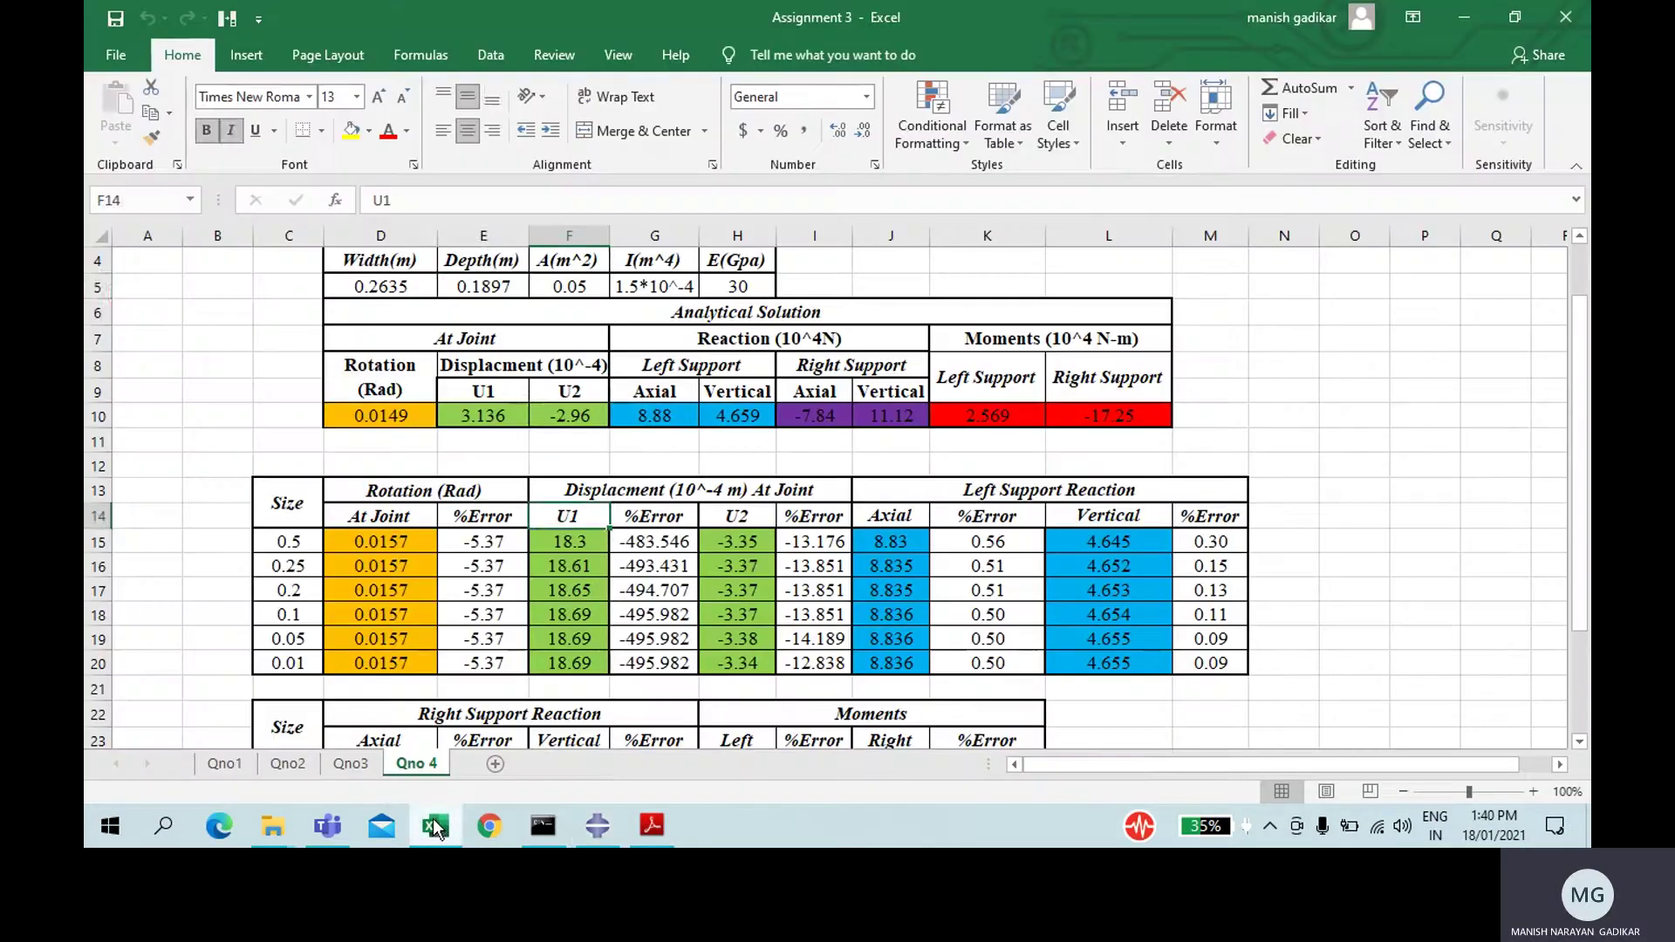
{"action": "left_click", "coordinate": [468, 288]}
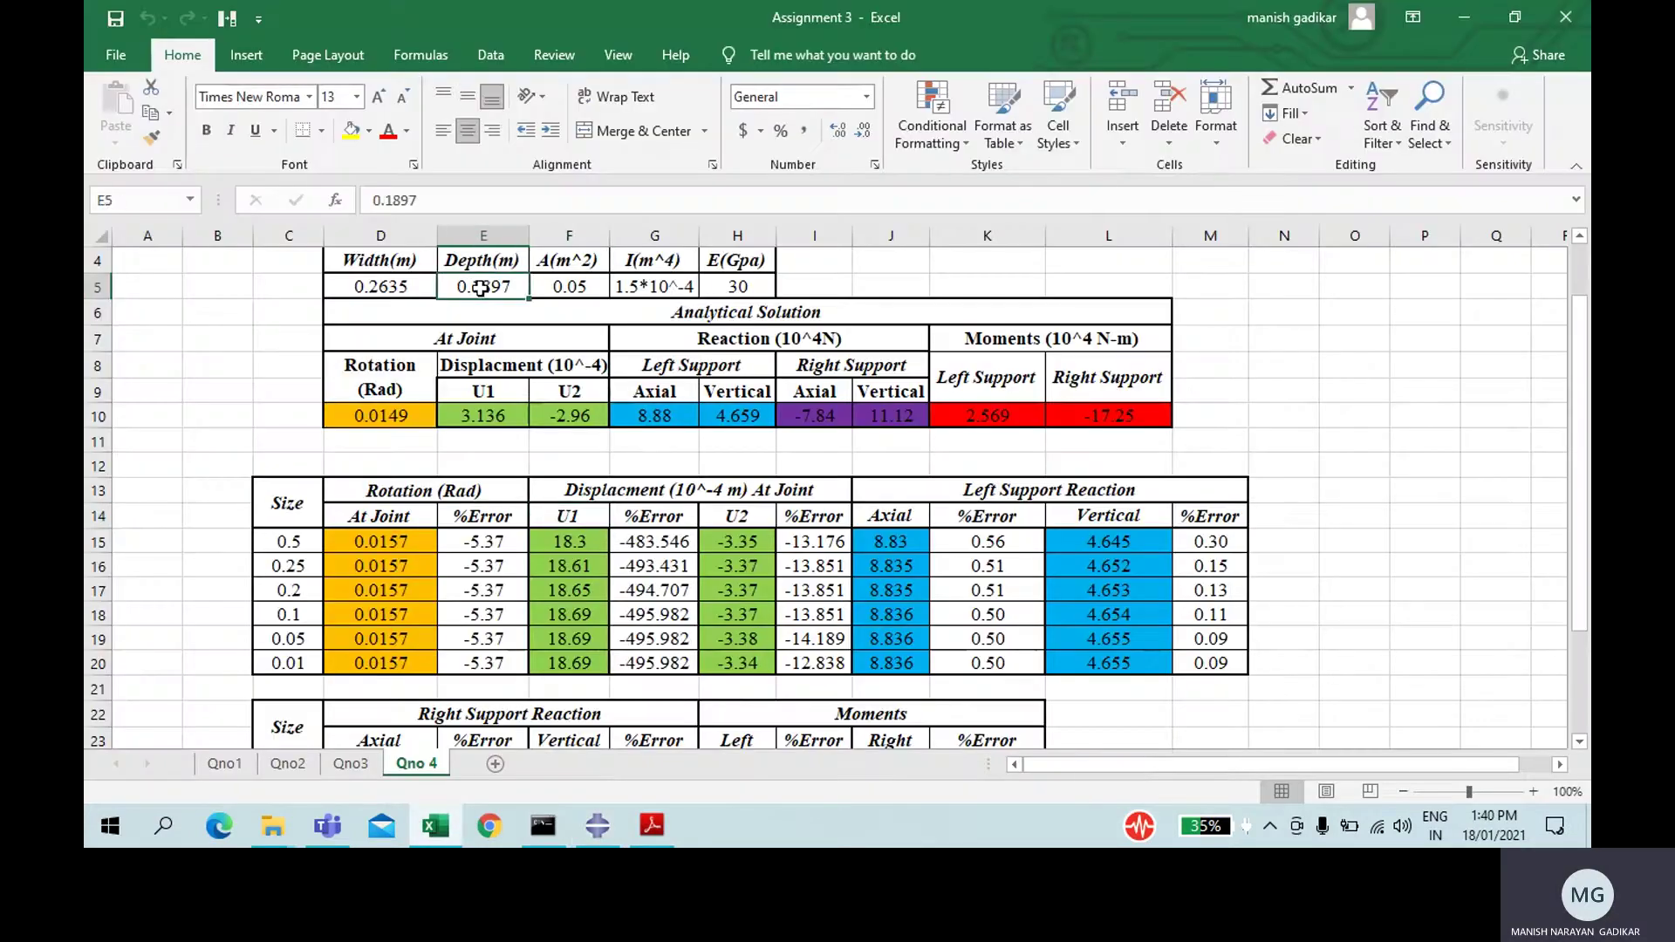
{"action": "left_click", "coordinate": [432, 833]}
{"action": "type", "text": "0.18"}
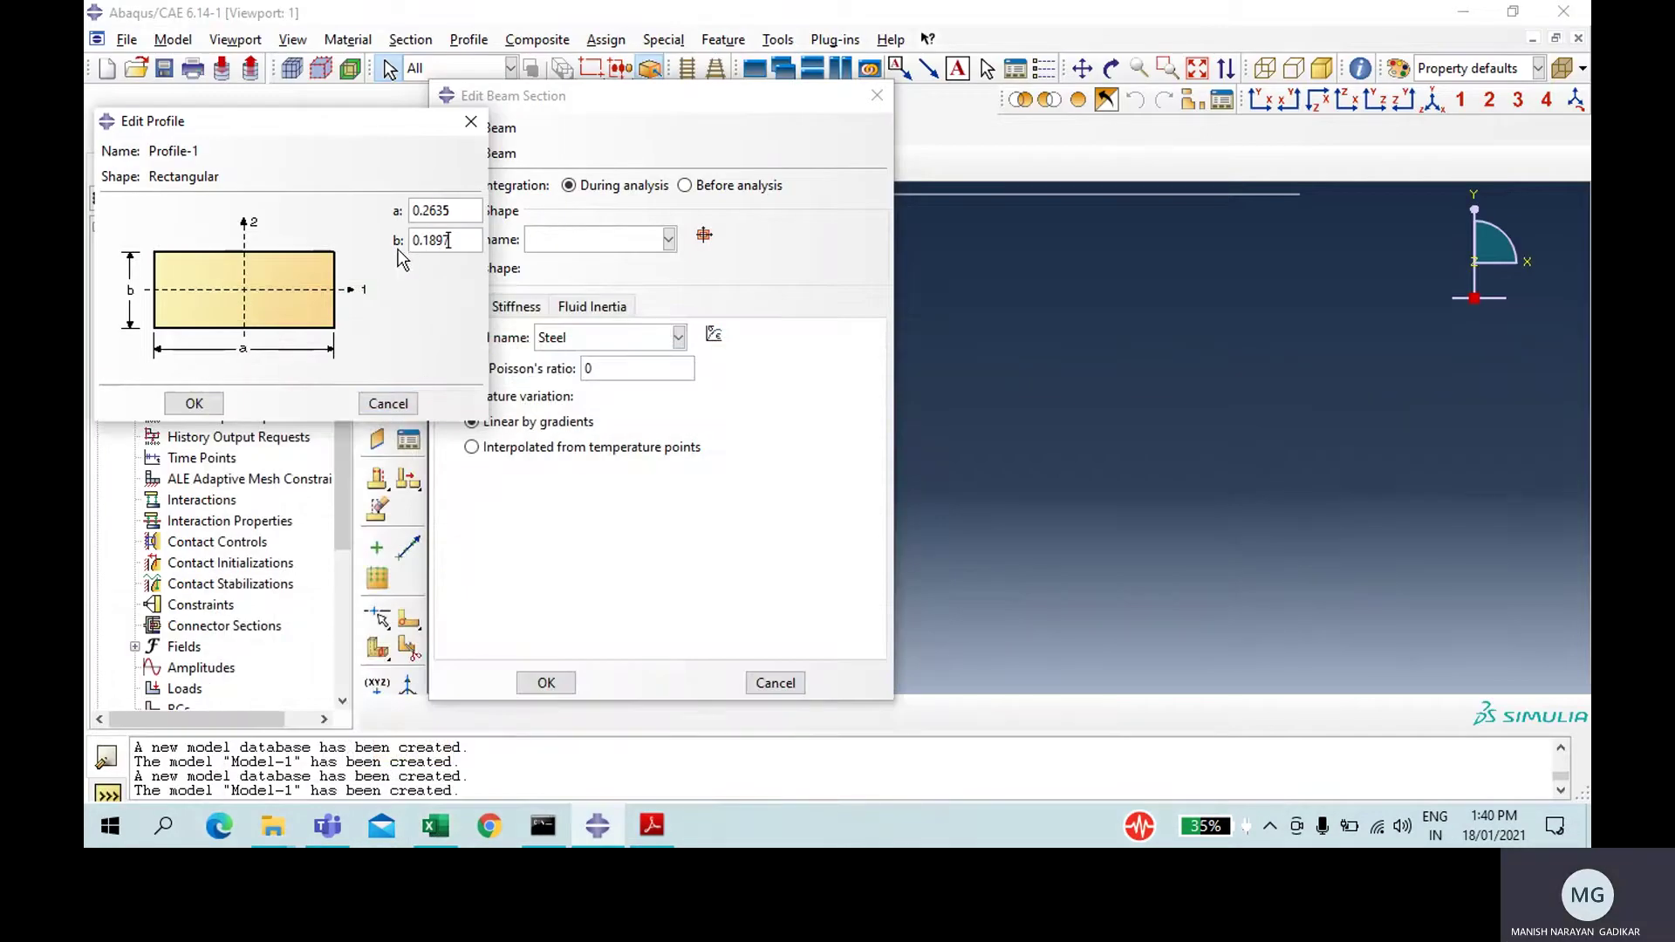
{"action": "type", "text": "97"}
{"action": "left_click", "coordinate": [199, 404]}
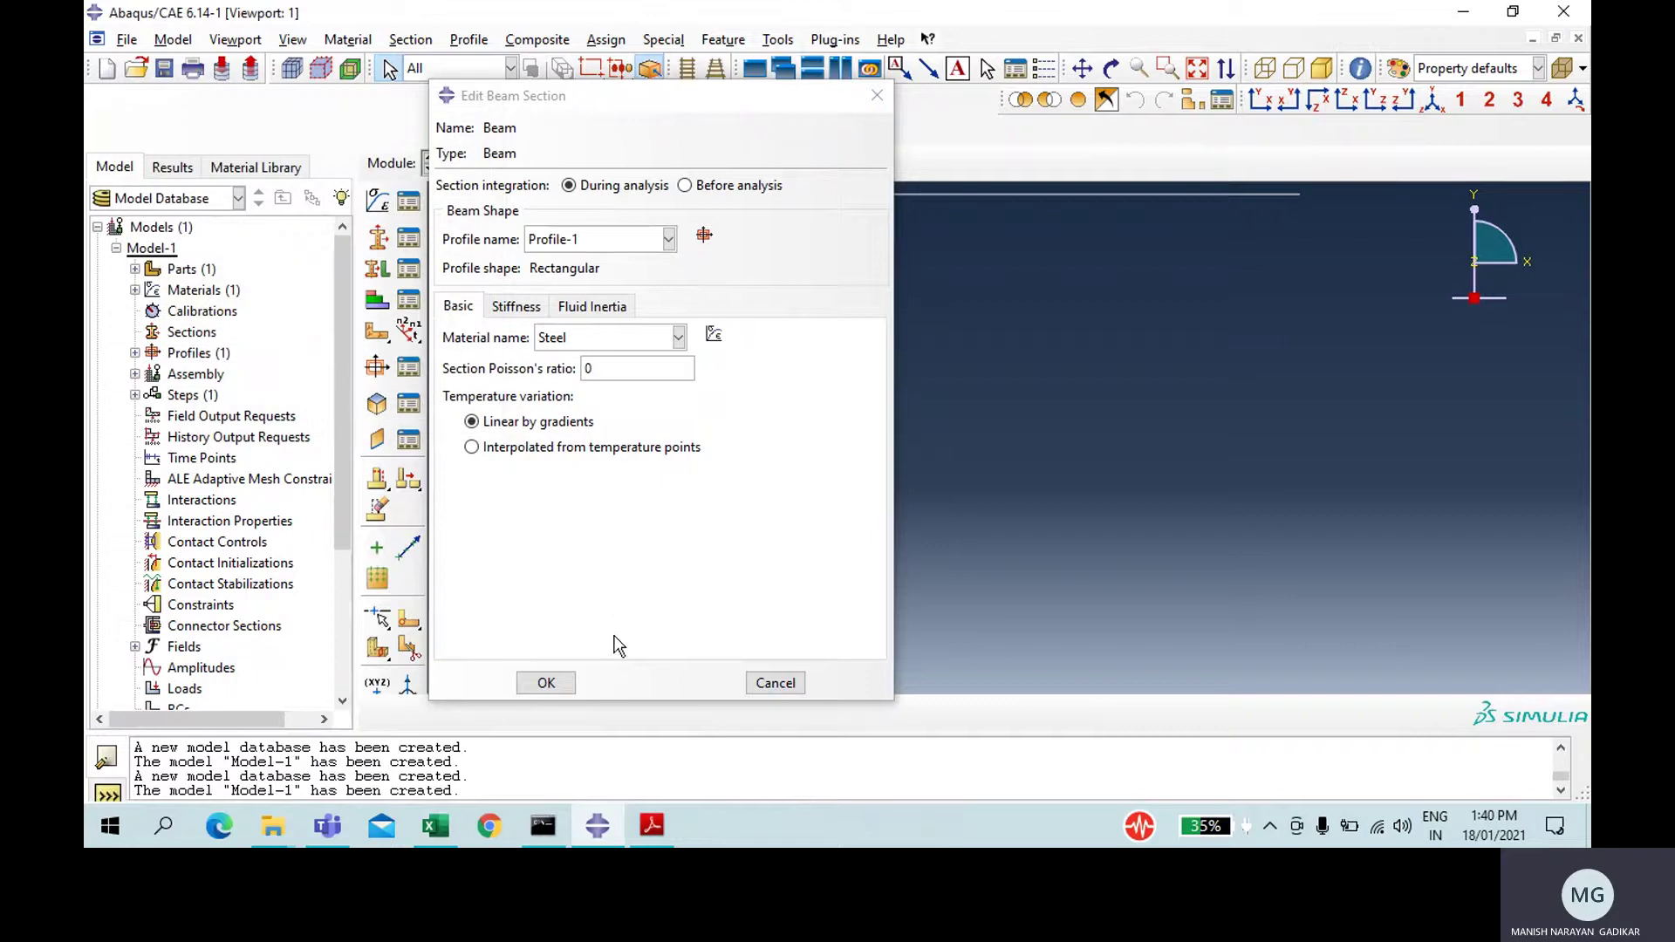
{"action": "left_click", "coordinate": [567, 680]}
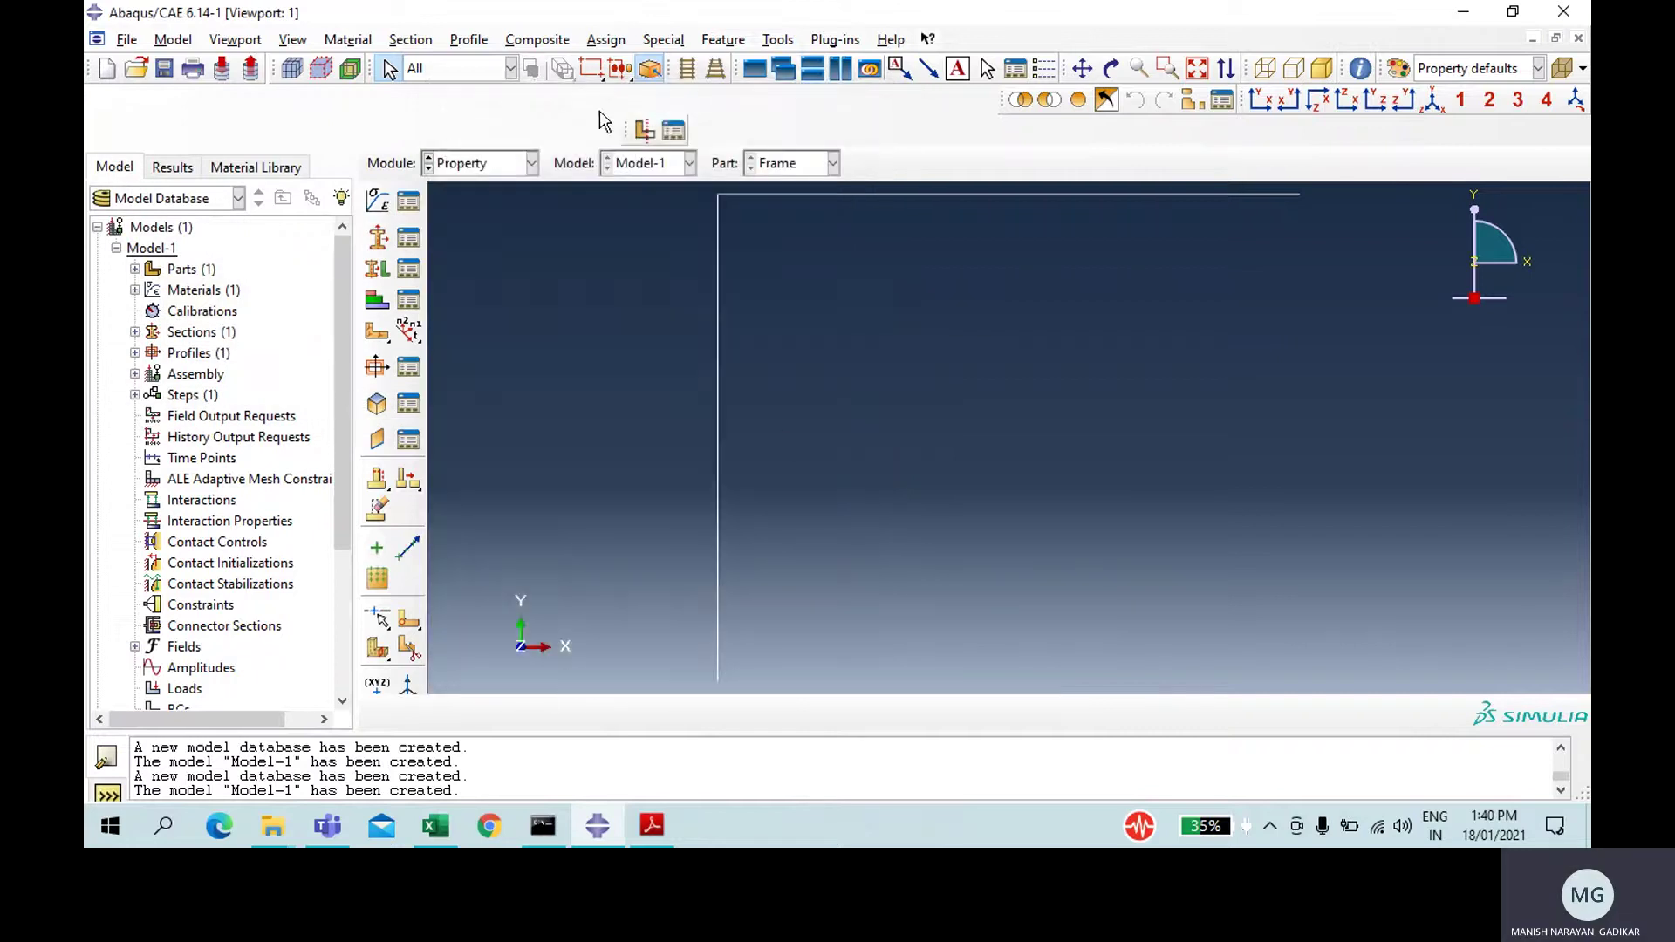
- Assign the Beam section to the whole frame, both the column and the horizontal member
{"action": "left_click", "coordinate": [378, 269]}
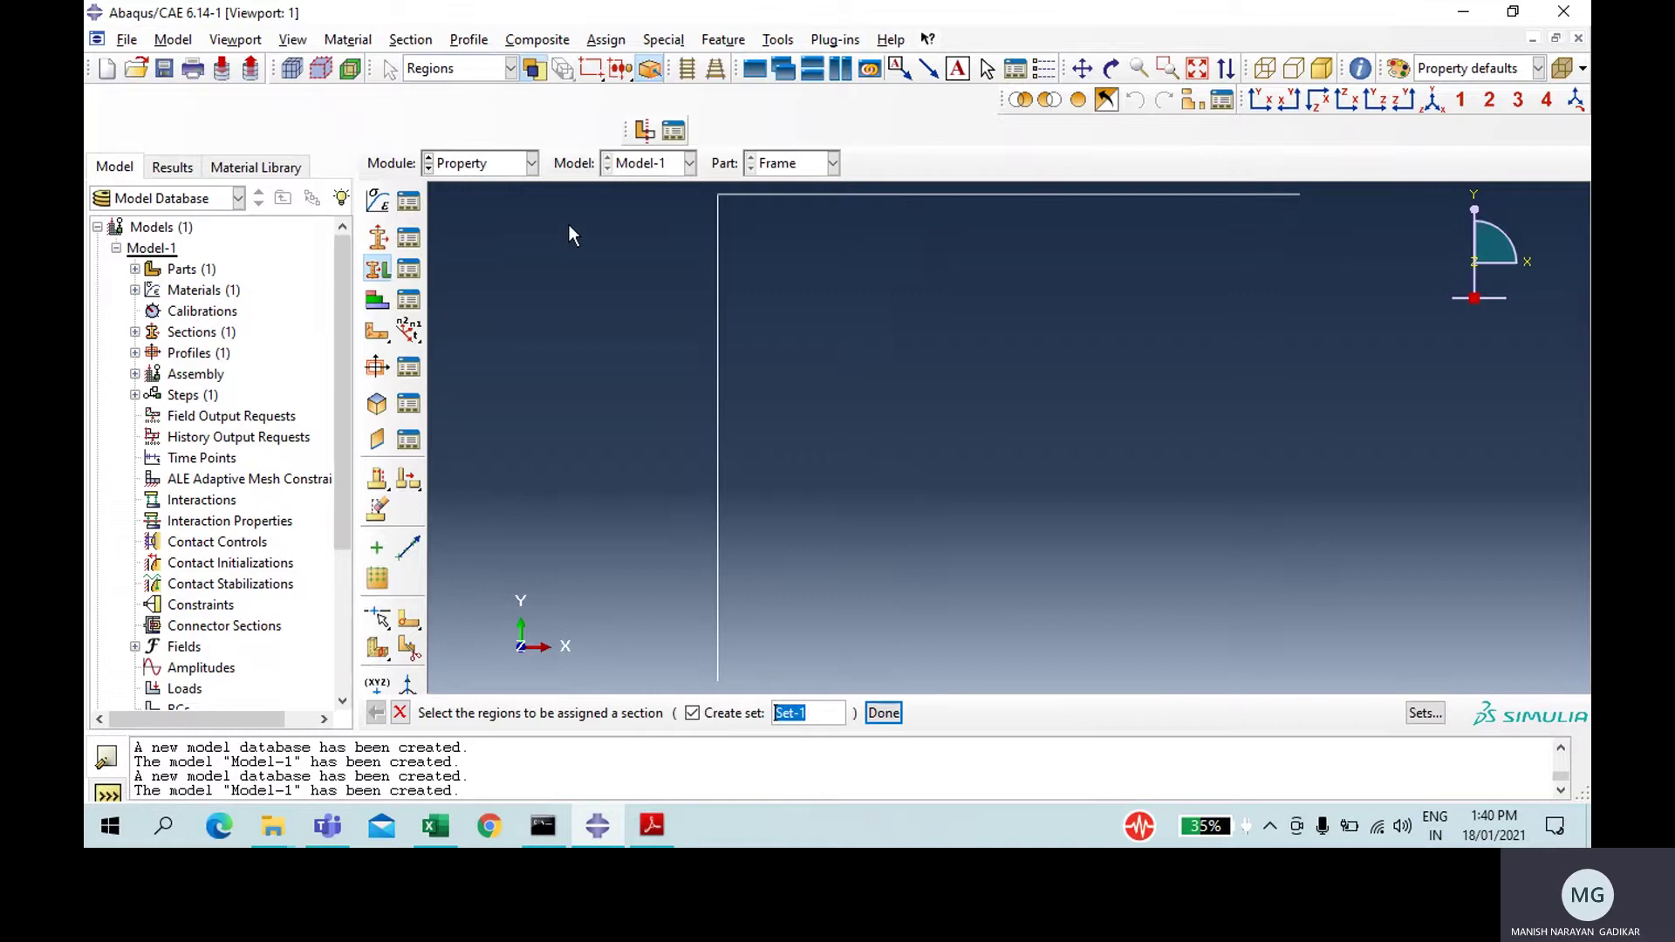
{"action": "left_click_drag", "start_coordinate": [652, 187], "coordinate": [1452, 747]}
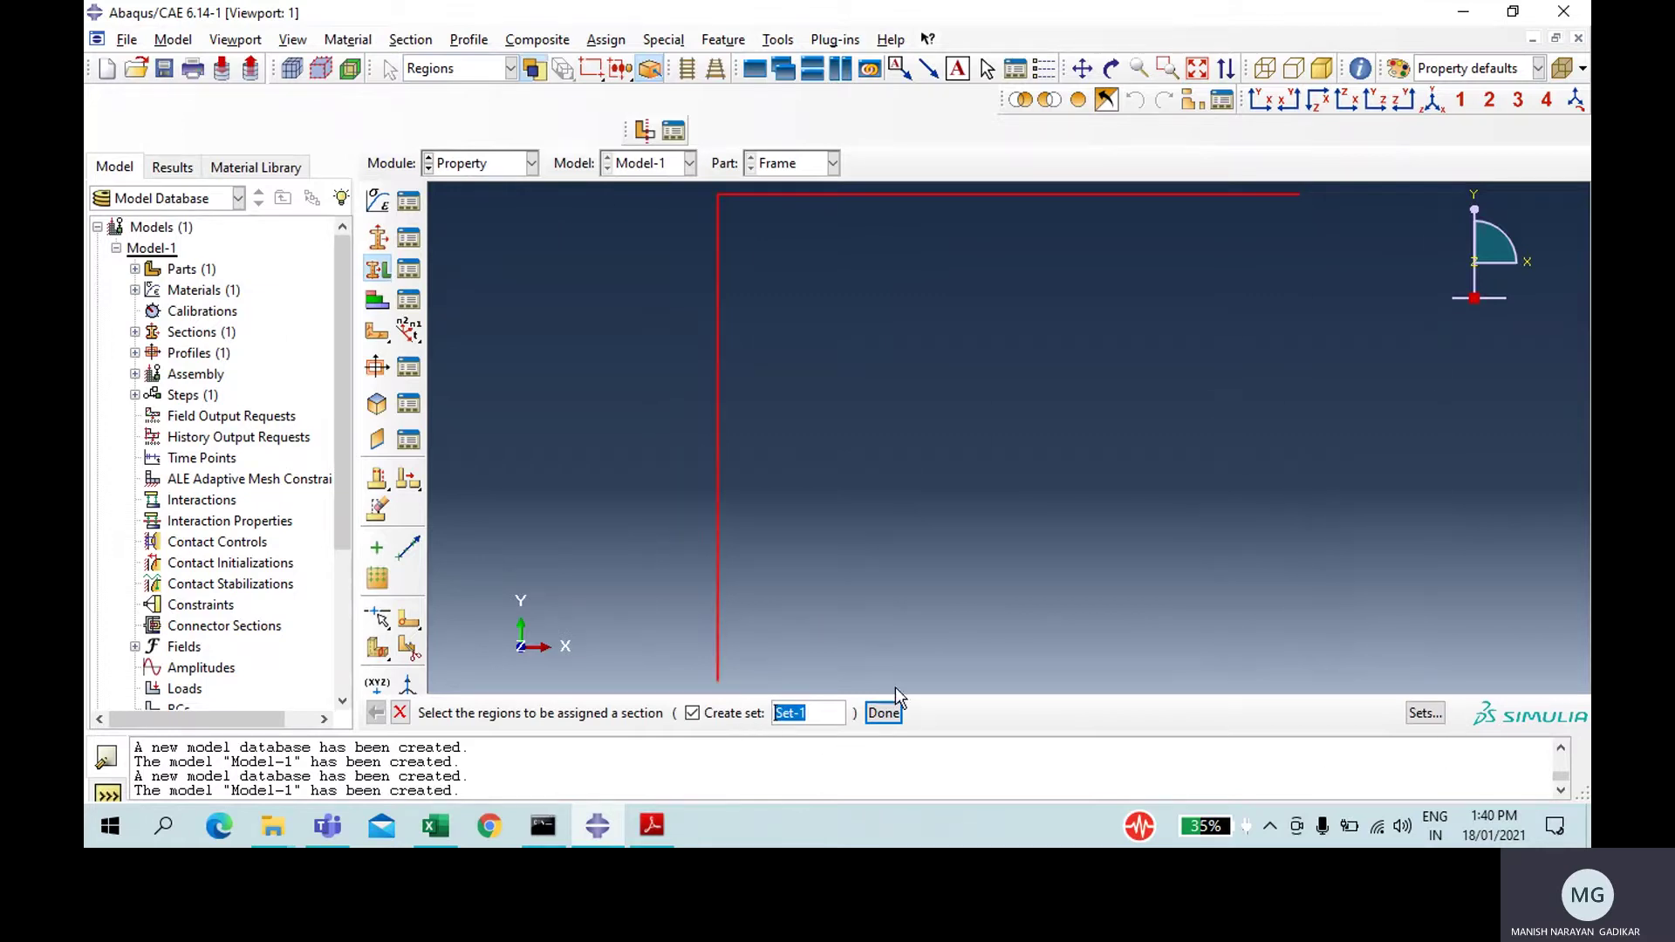
{"action": "left_click", "coordinate": [886, 714]}
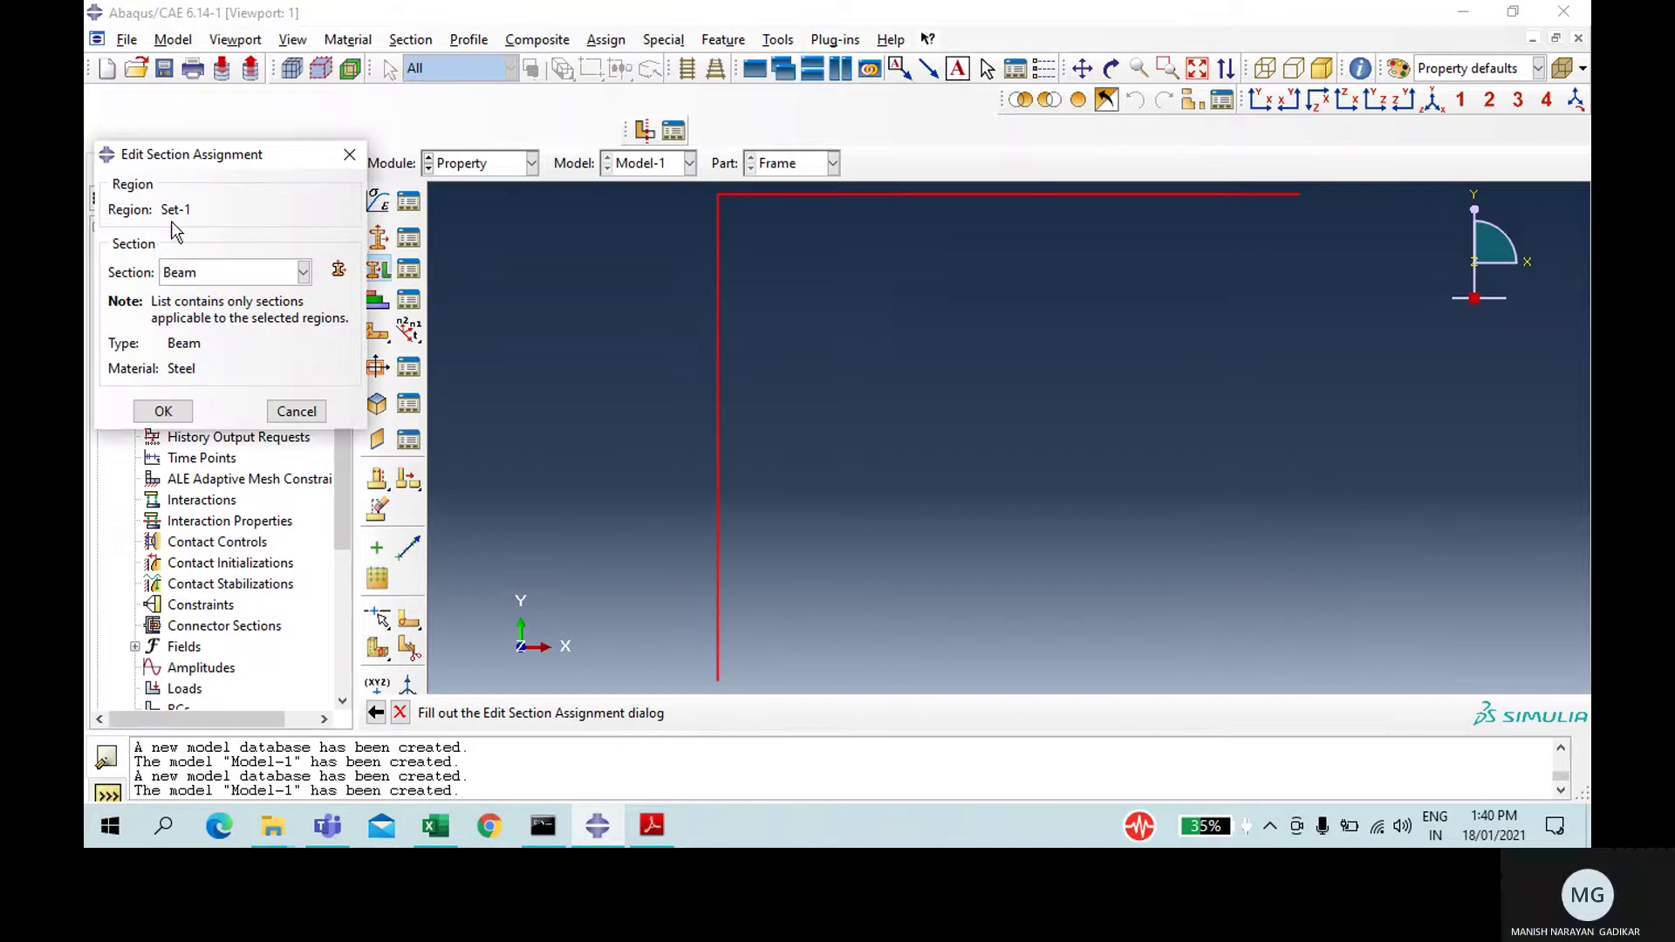
{"action": "left_click", "coordinate": [167, 411]}
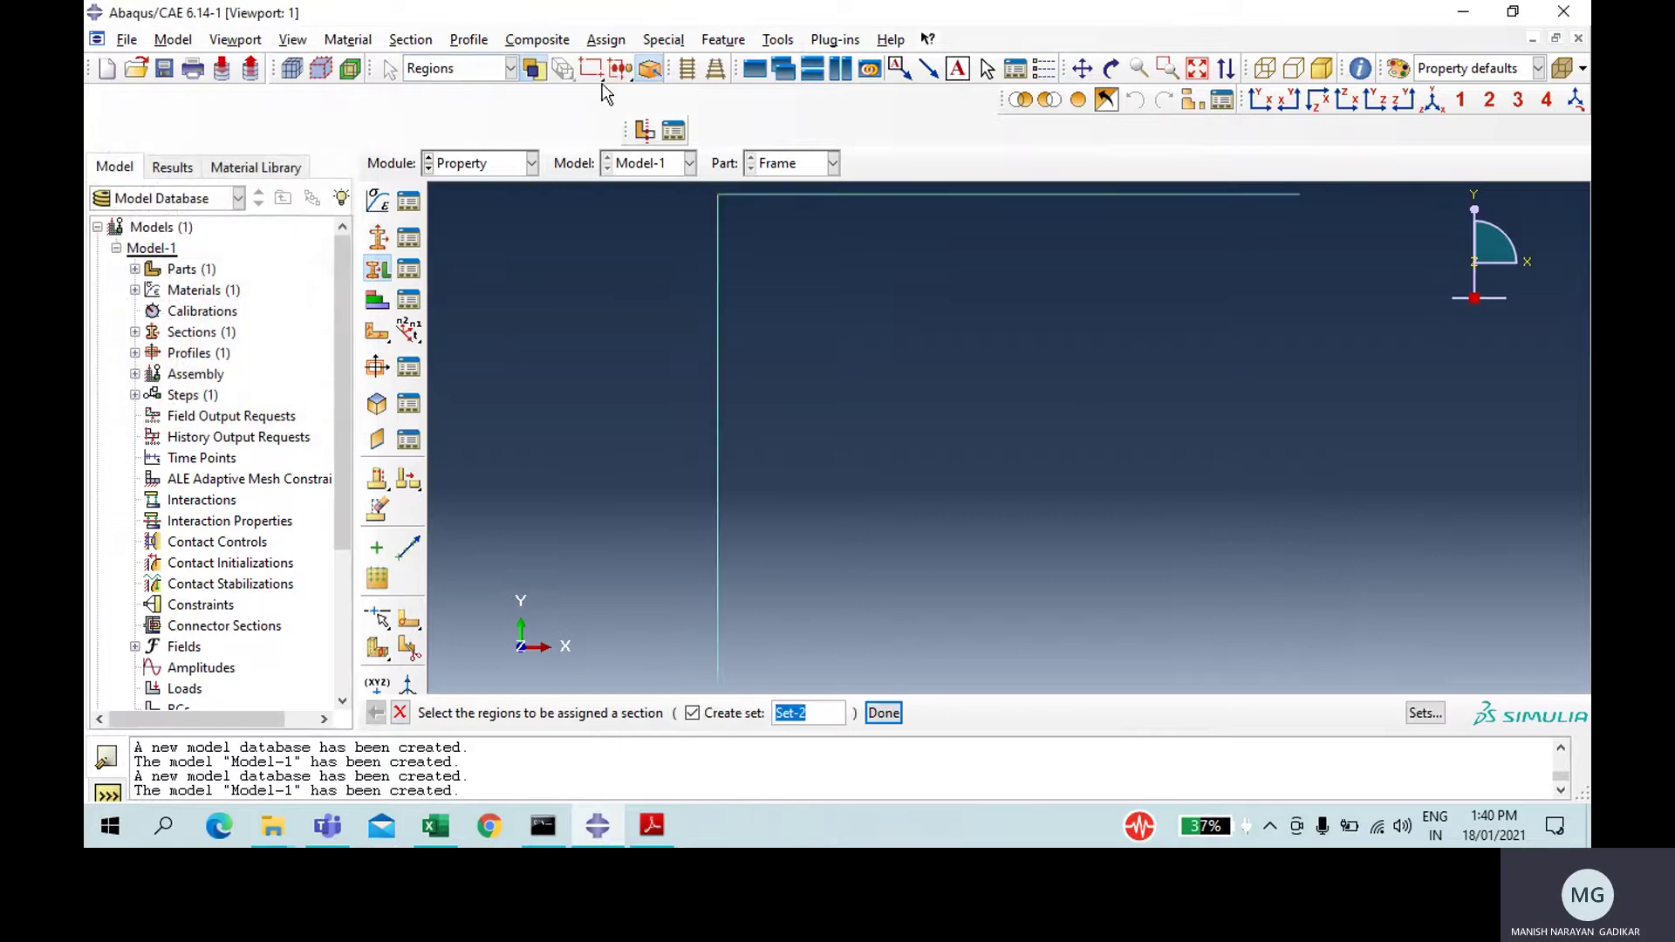
- In the Assembly module, create an independent instance of the Frame part
{"action": "left_click", "coordinate": [492, 165]}
{"action": "left_click", "coordinate": [467, 231]}
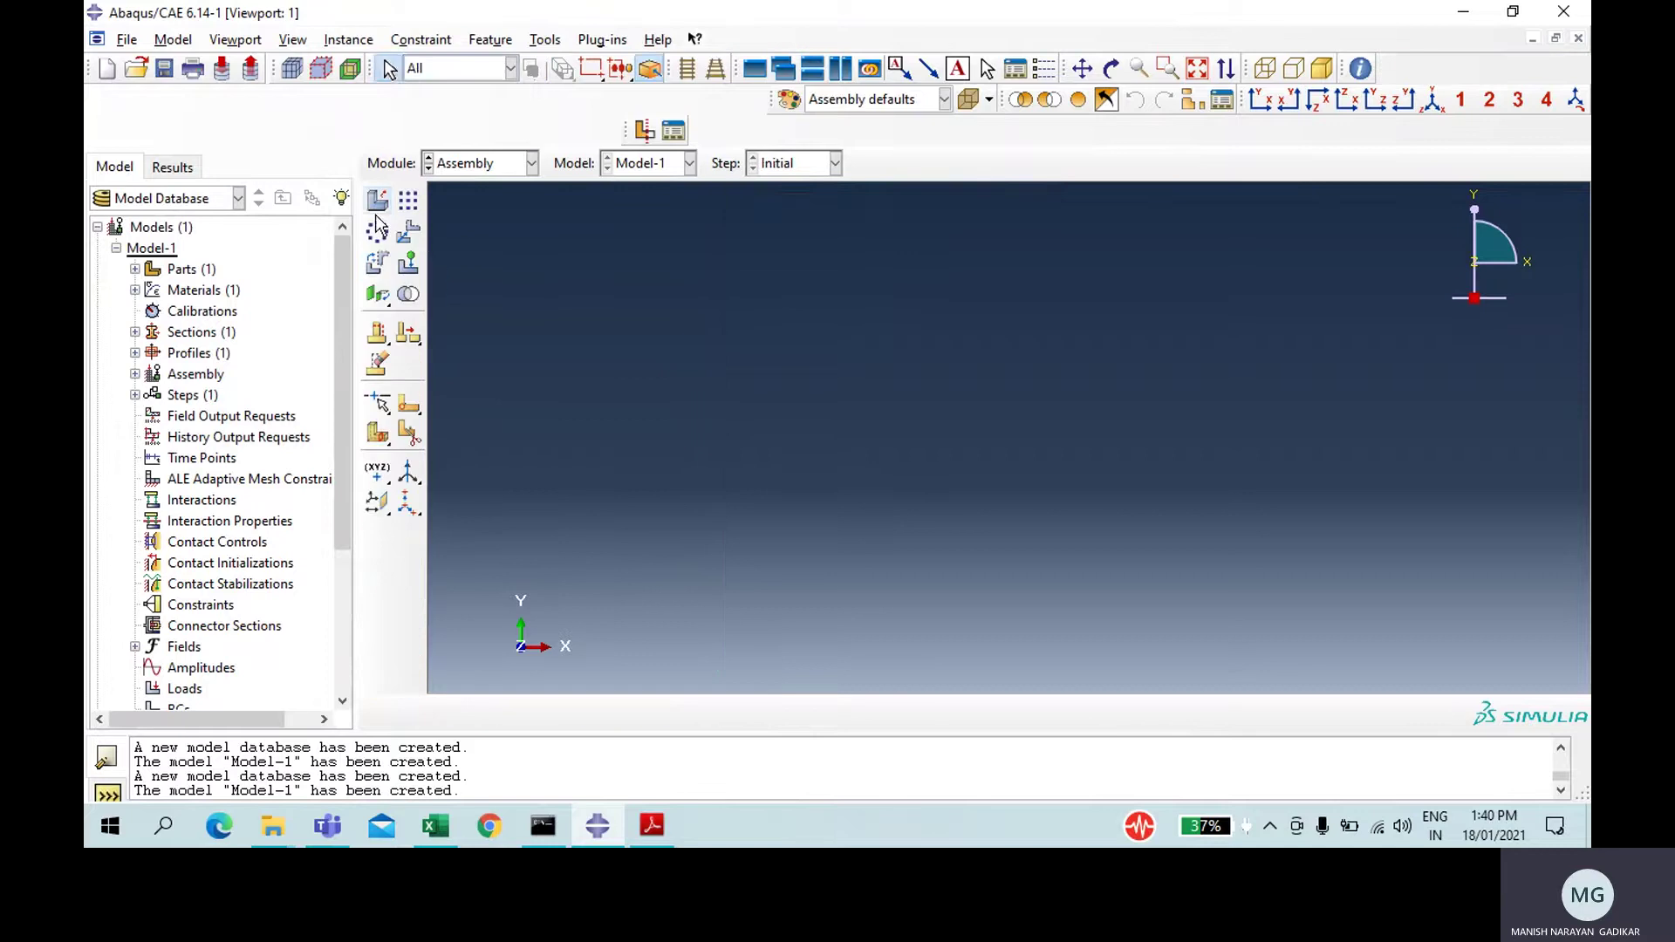
{"action": "left_click", "coordinate": [381, 202]}
{"action": "left_click", "coordinate": [289, 435]}
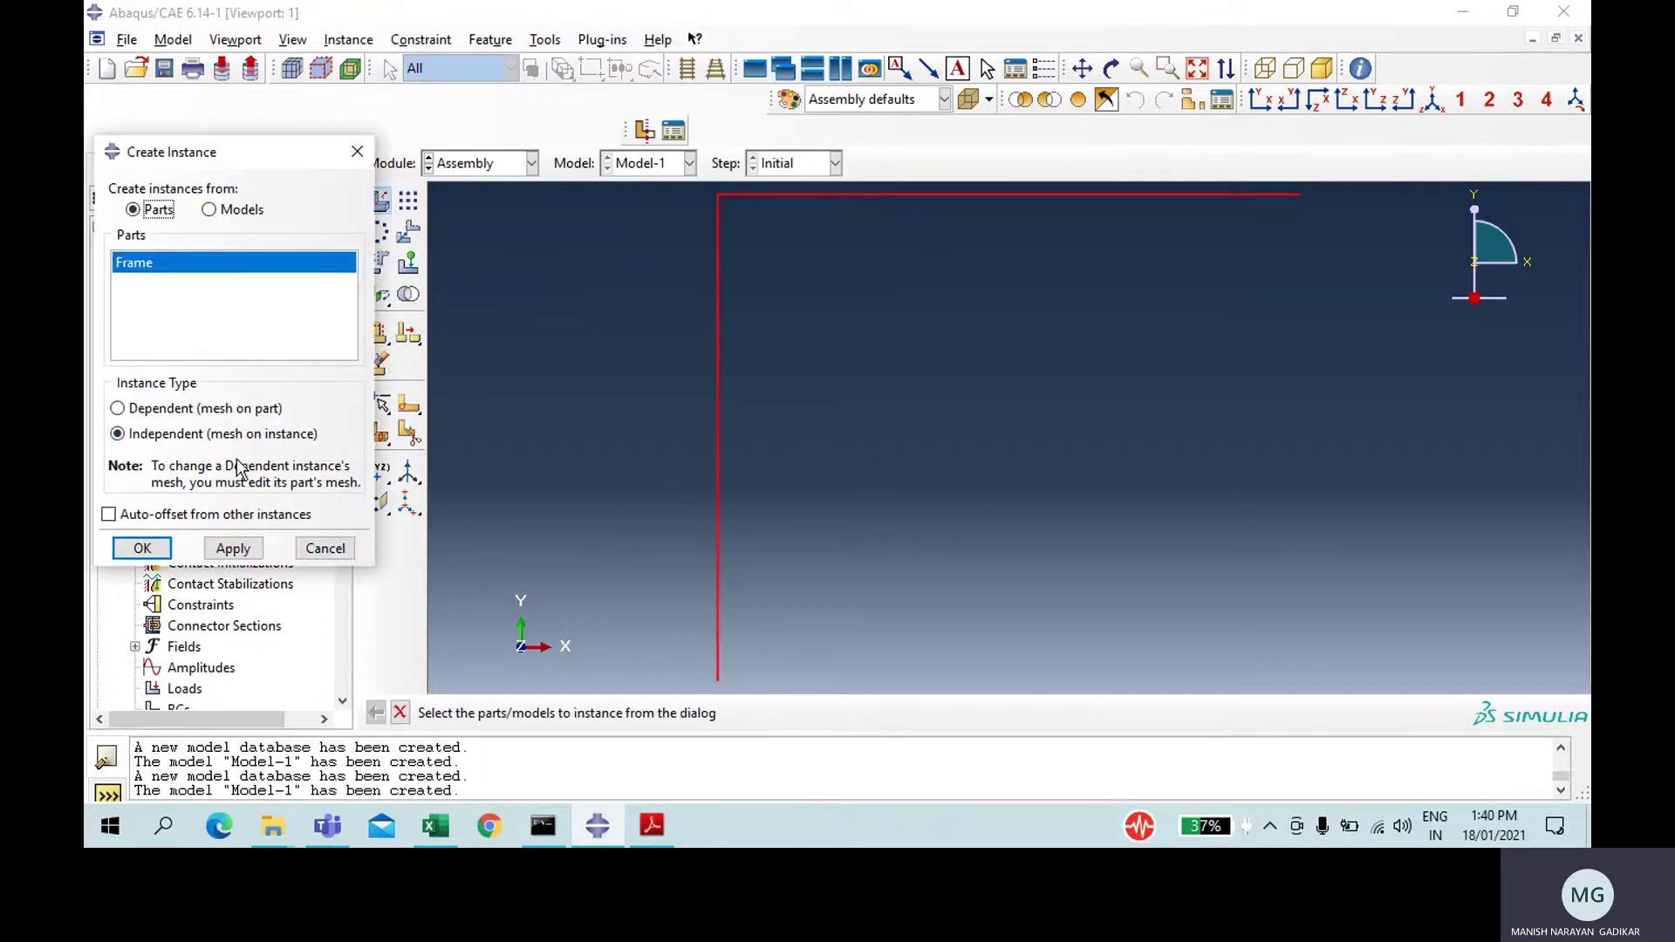
{"action": "left_click", "coordinate": [162, 548]}
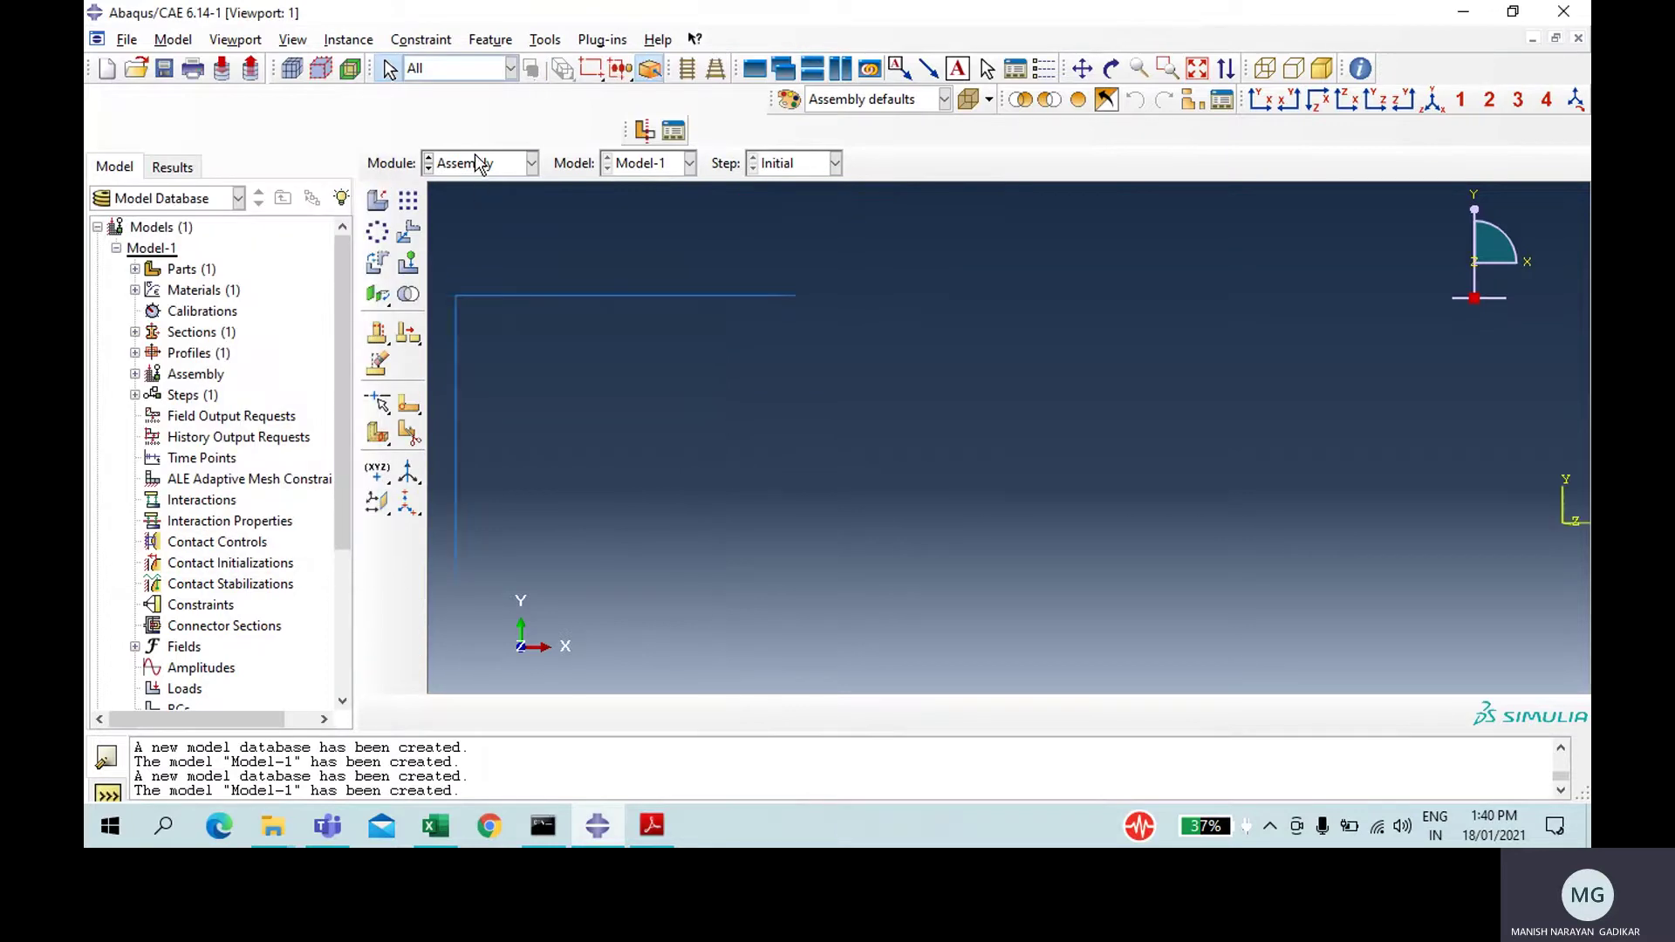
- In the Step module, create a Dynamic, Explicit step after Initial with the default settings
{"action": "left_click", "coordinate": [477, 162]}
{"action": "left_click", "coordinate": [471, 256]}
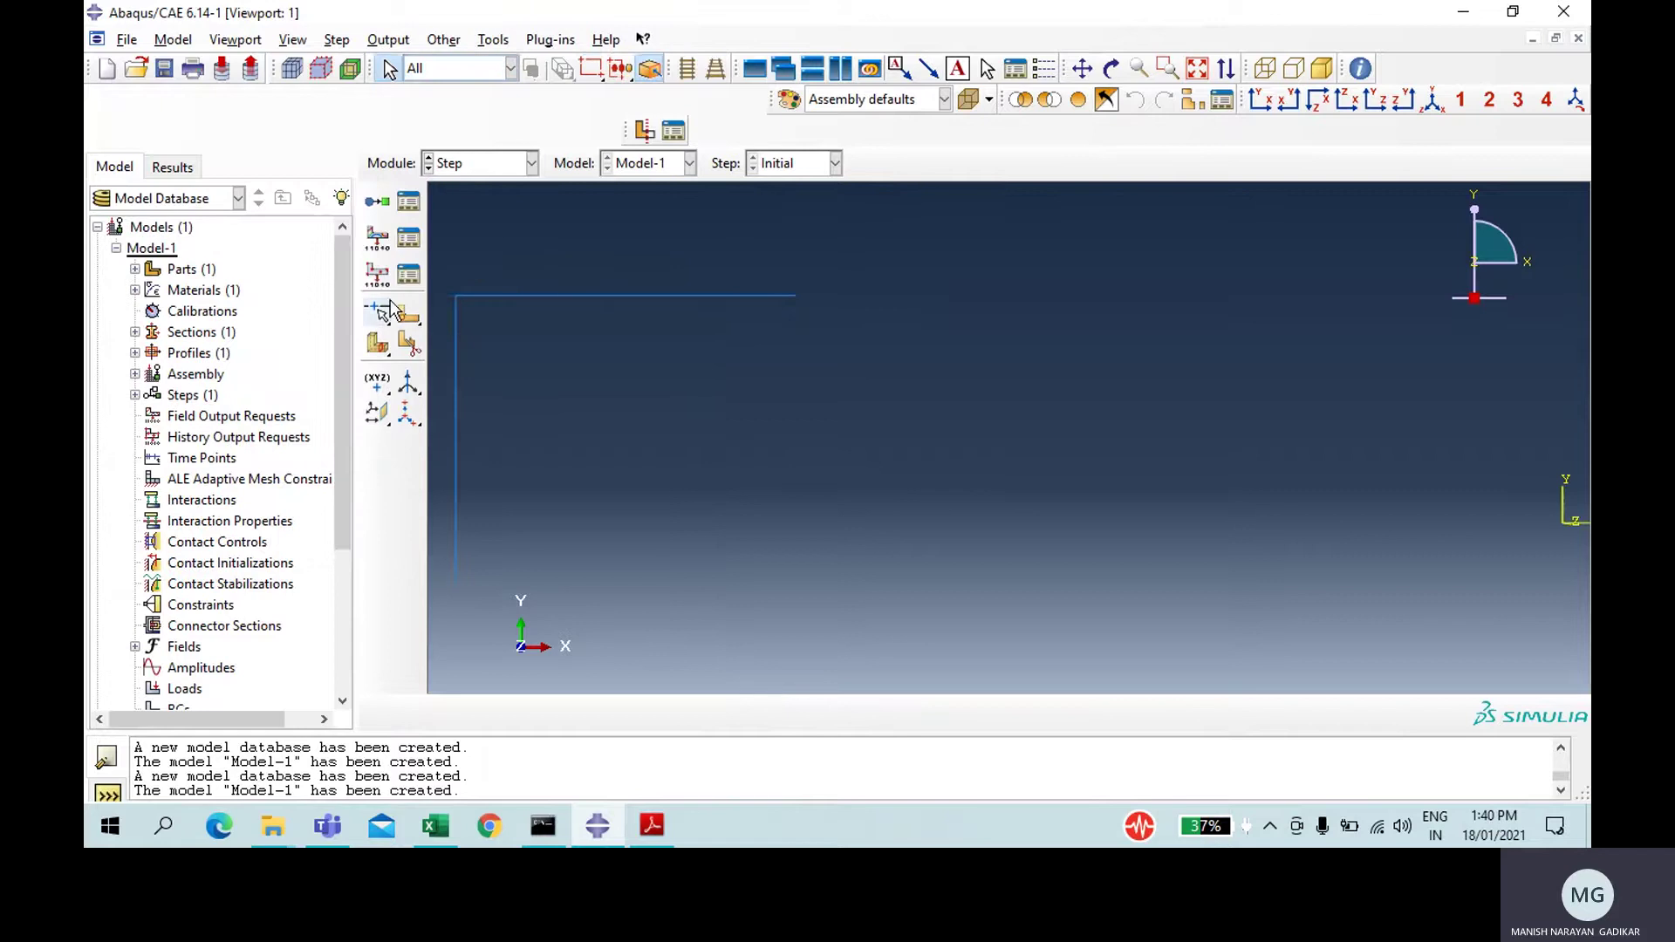
{"action": "left_click", "coordinate": [382, 202]}
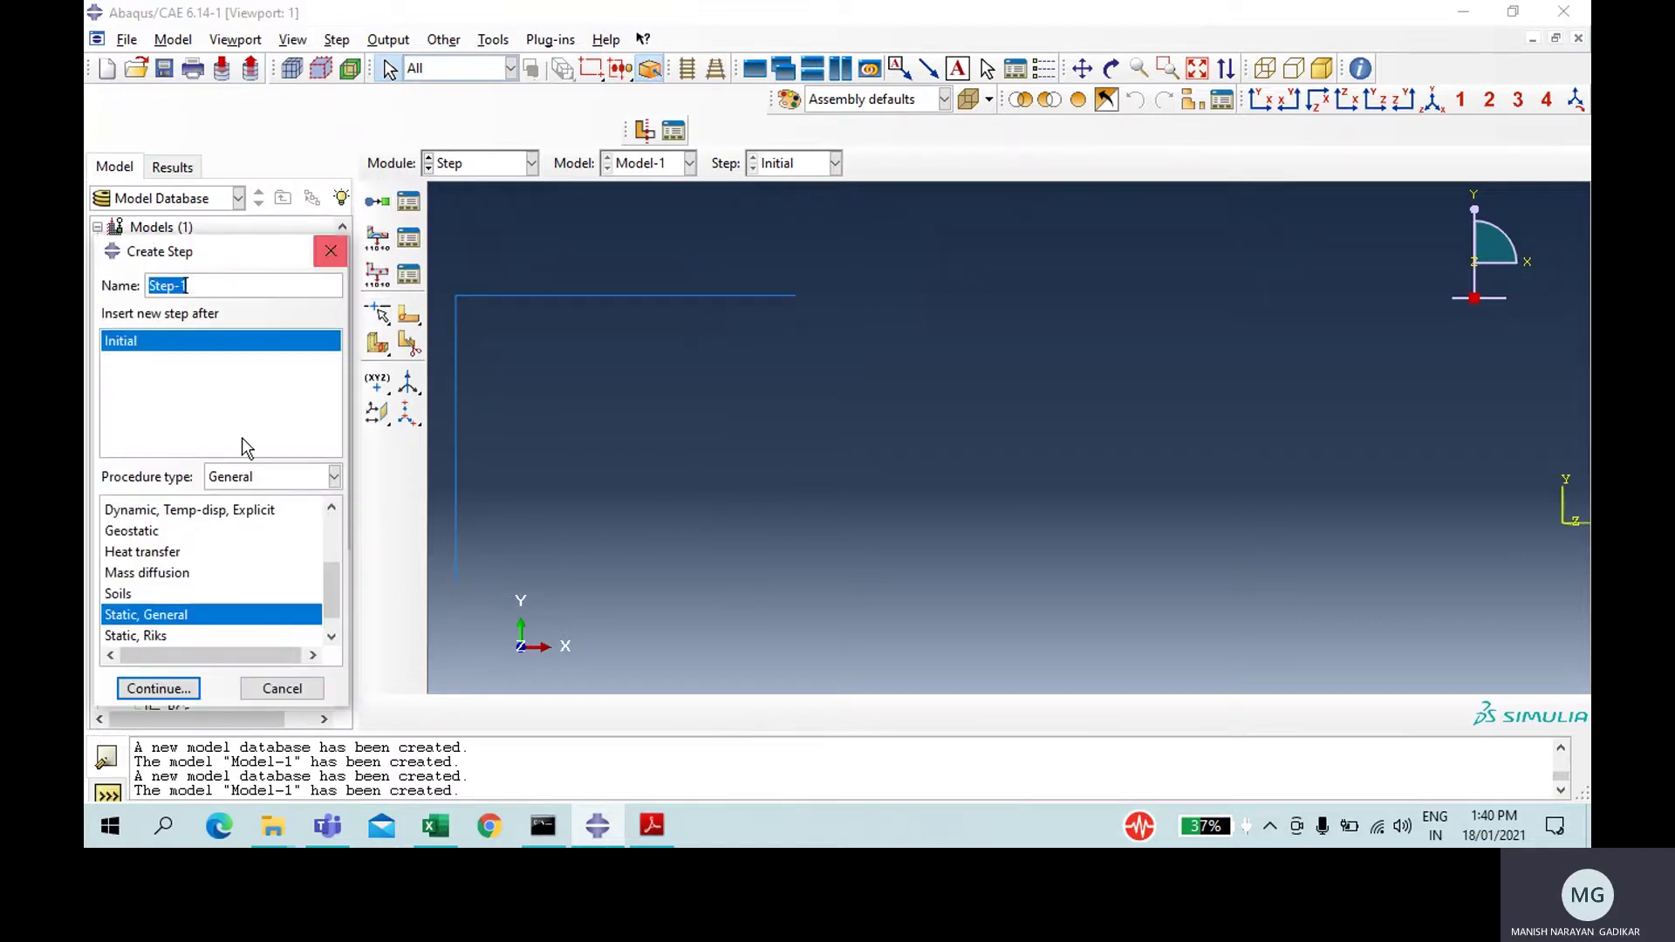
{"action": "left_click", "coordinate": [192, 530]}
{"action": "key", "text": "Up"}
{"action": "key", "text": "Up"}
{"action": "key", "text": "Return"}
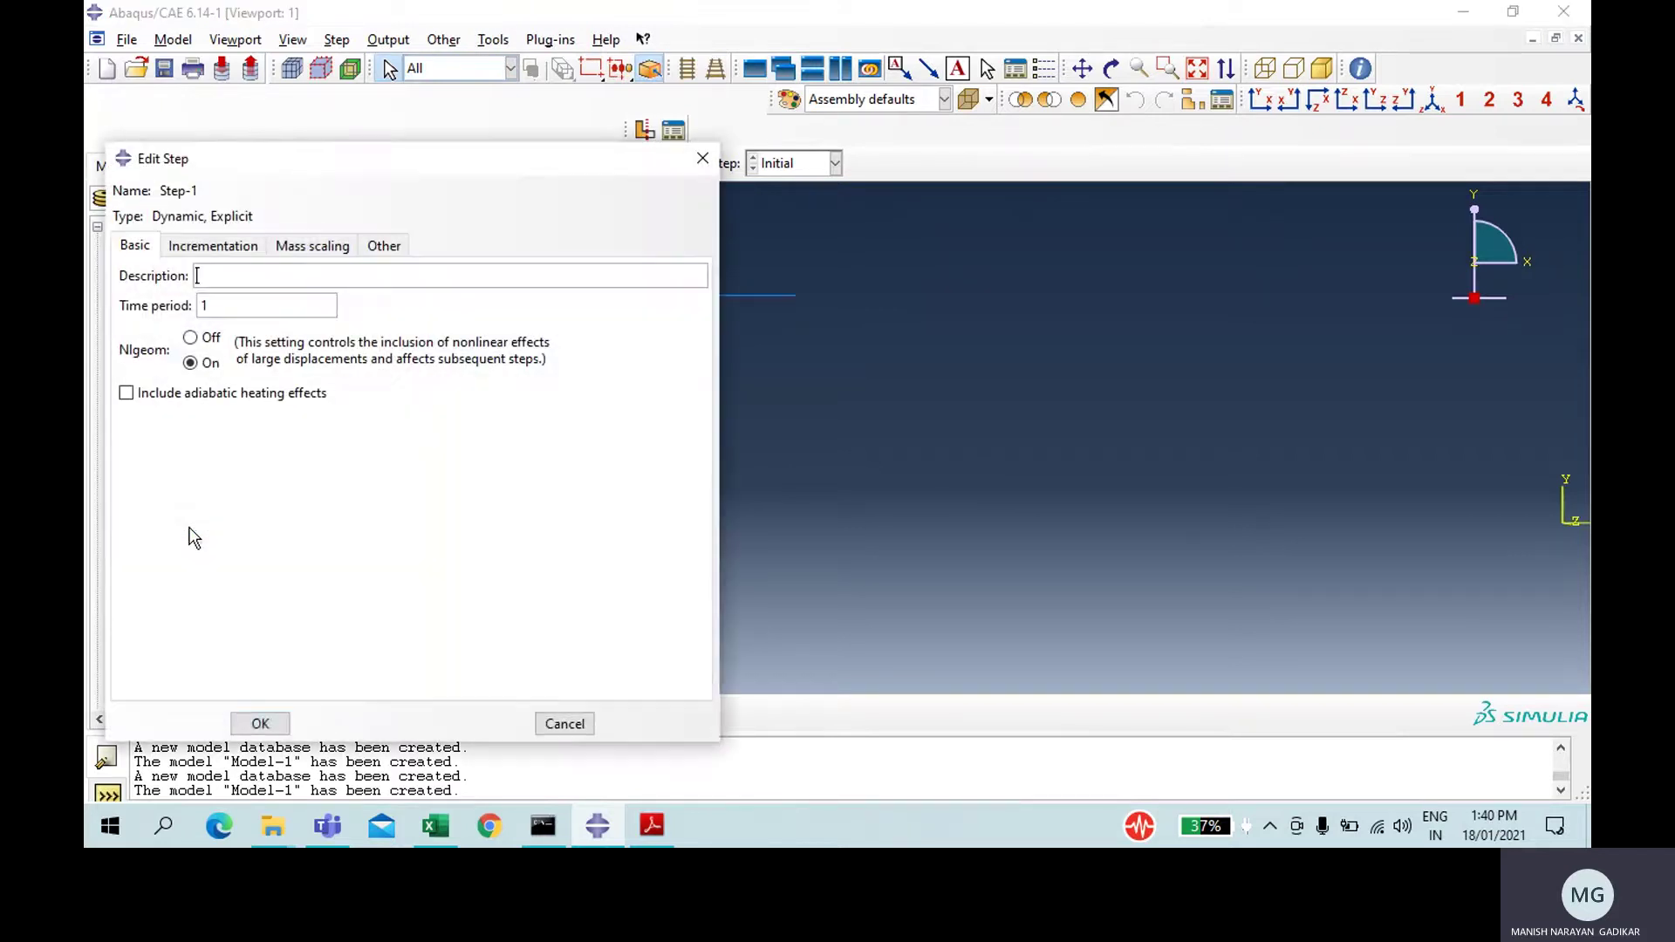
{"action": "left_click", "coordinate": [261, 723]}
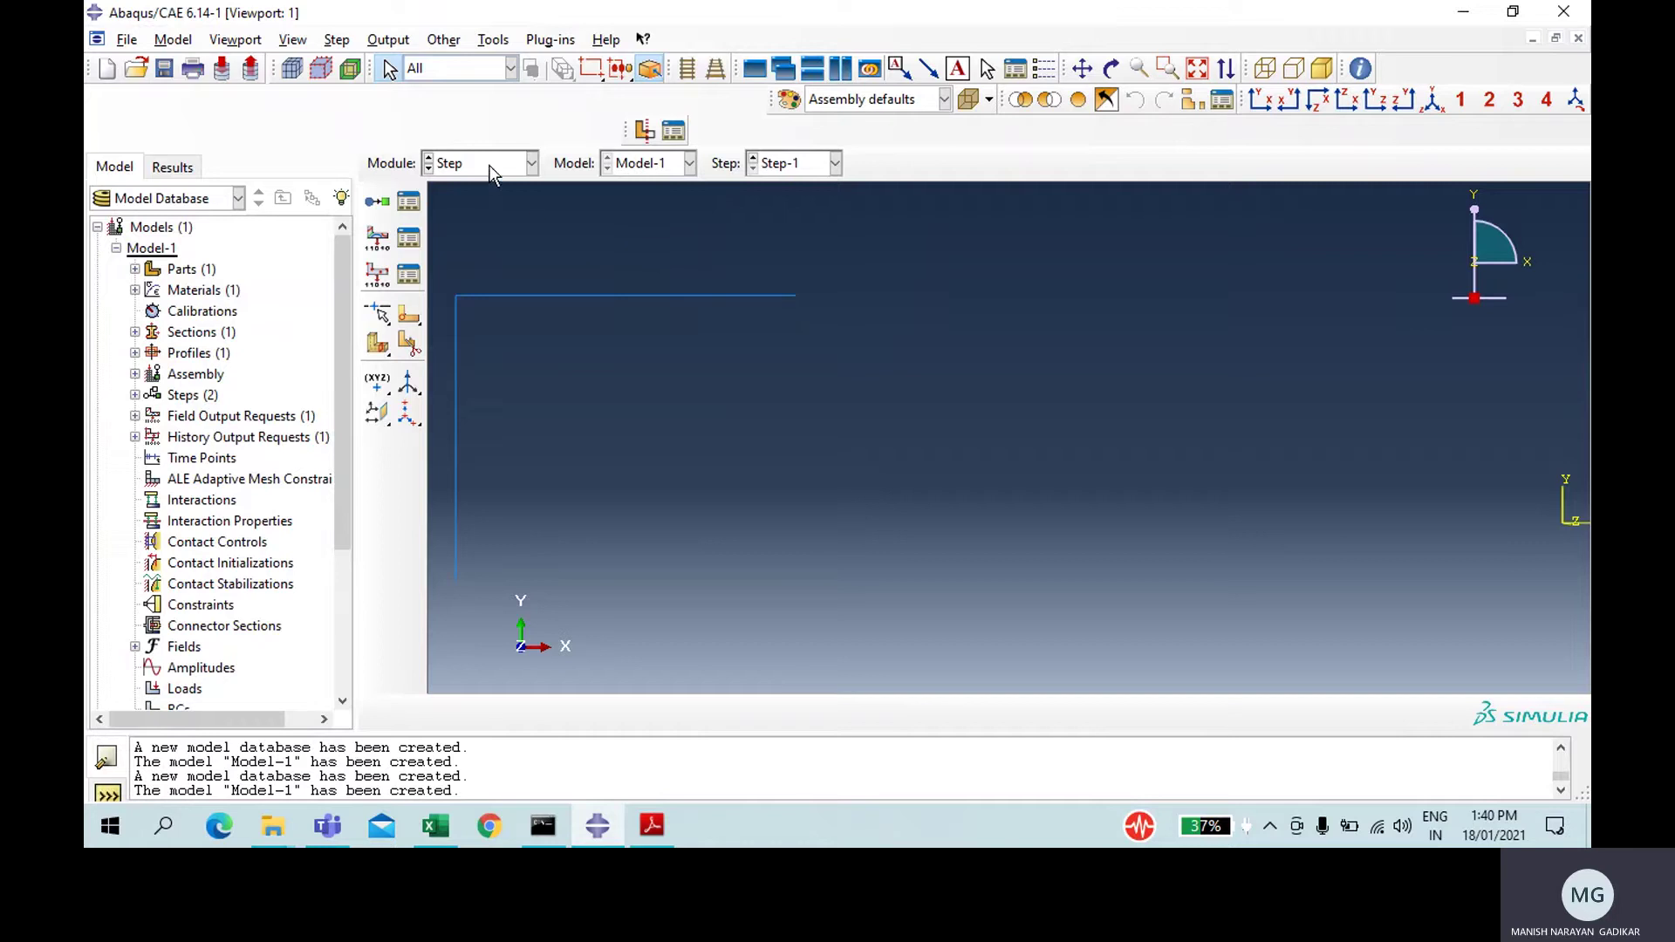
- In the Load module, check the supports in the assignment PDF and create a Symmetry/Antisymmetry/Encastre boundary condition named Fixed in Step-1
{"action": "left_click", "coordinate": [494, 173]}
{"action": "left_click", "coordinate": [470, 295]}
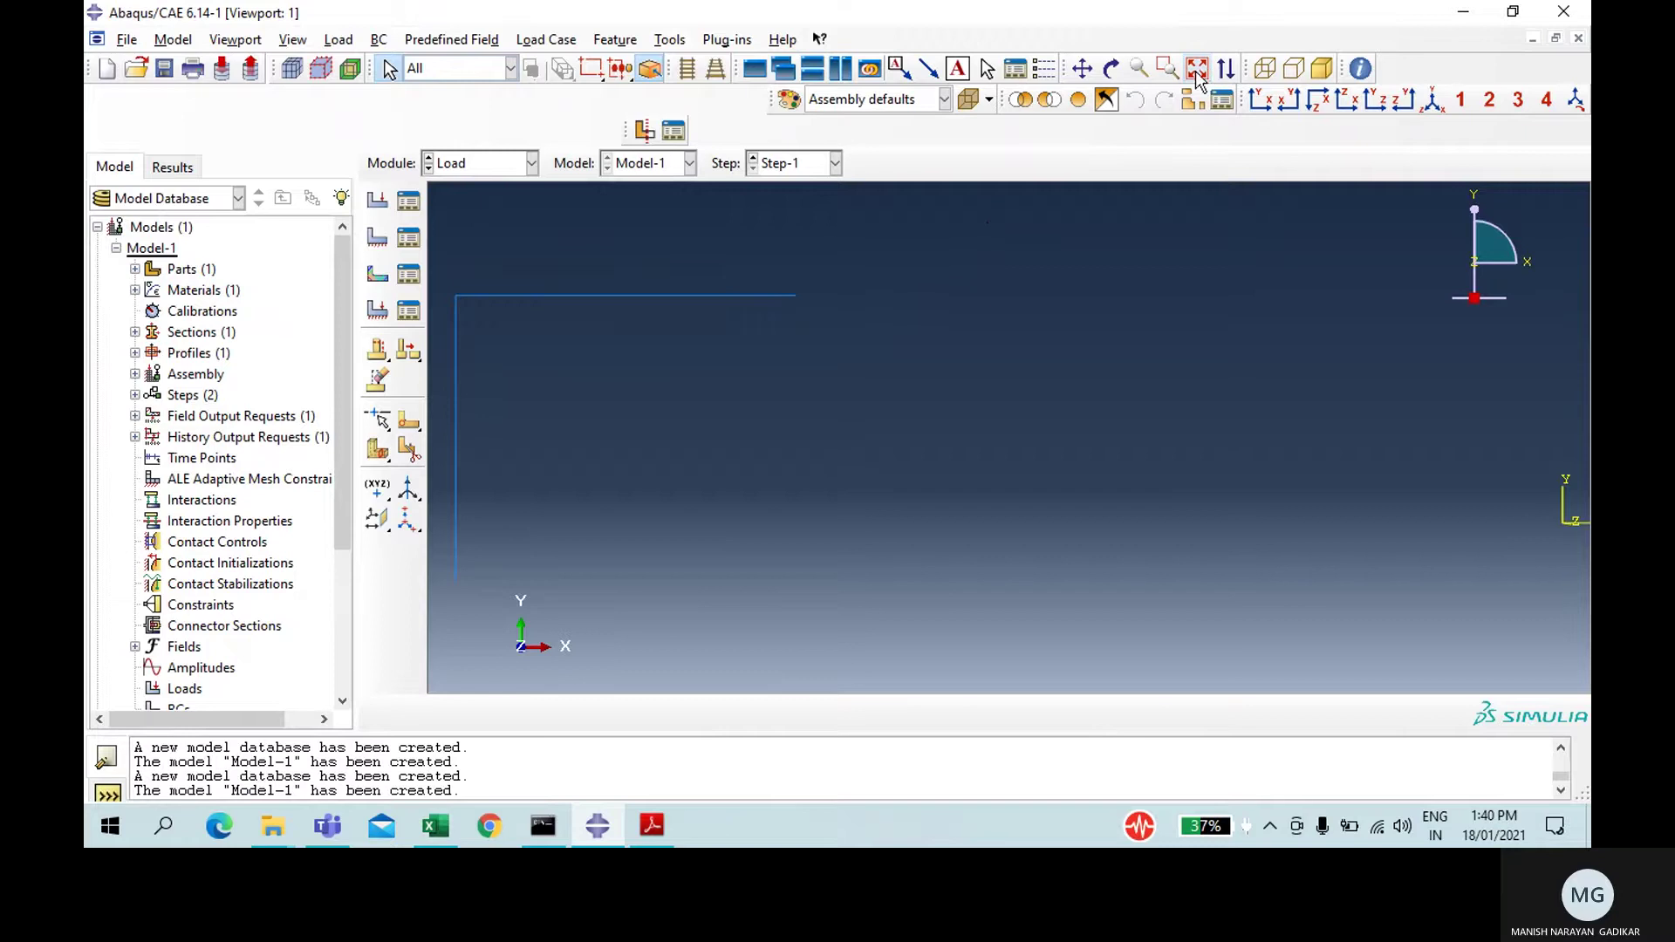
{"action": "left_click", "coordinate": [1090, 68]}
{"action": "left_click_drag", "start_coordinate": [584, 418], "coordinate": [1048, 456]}
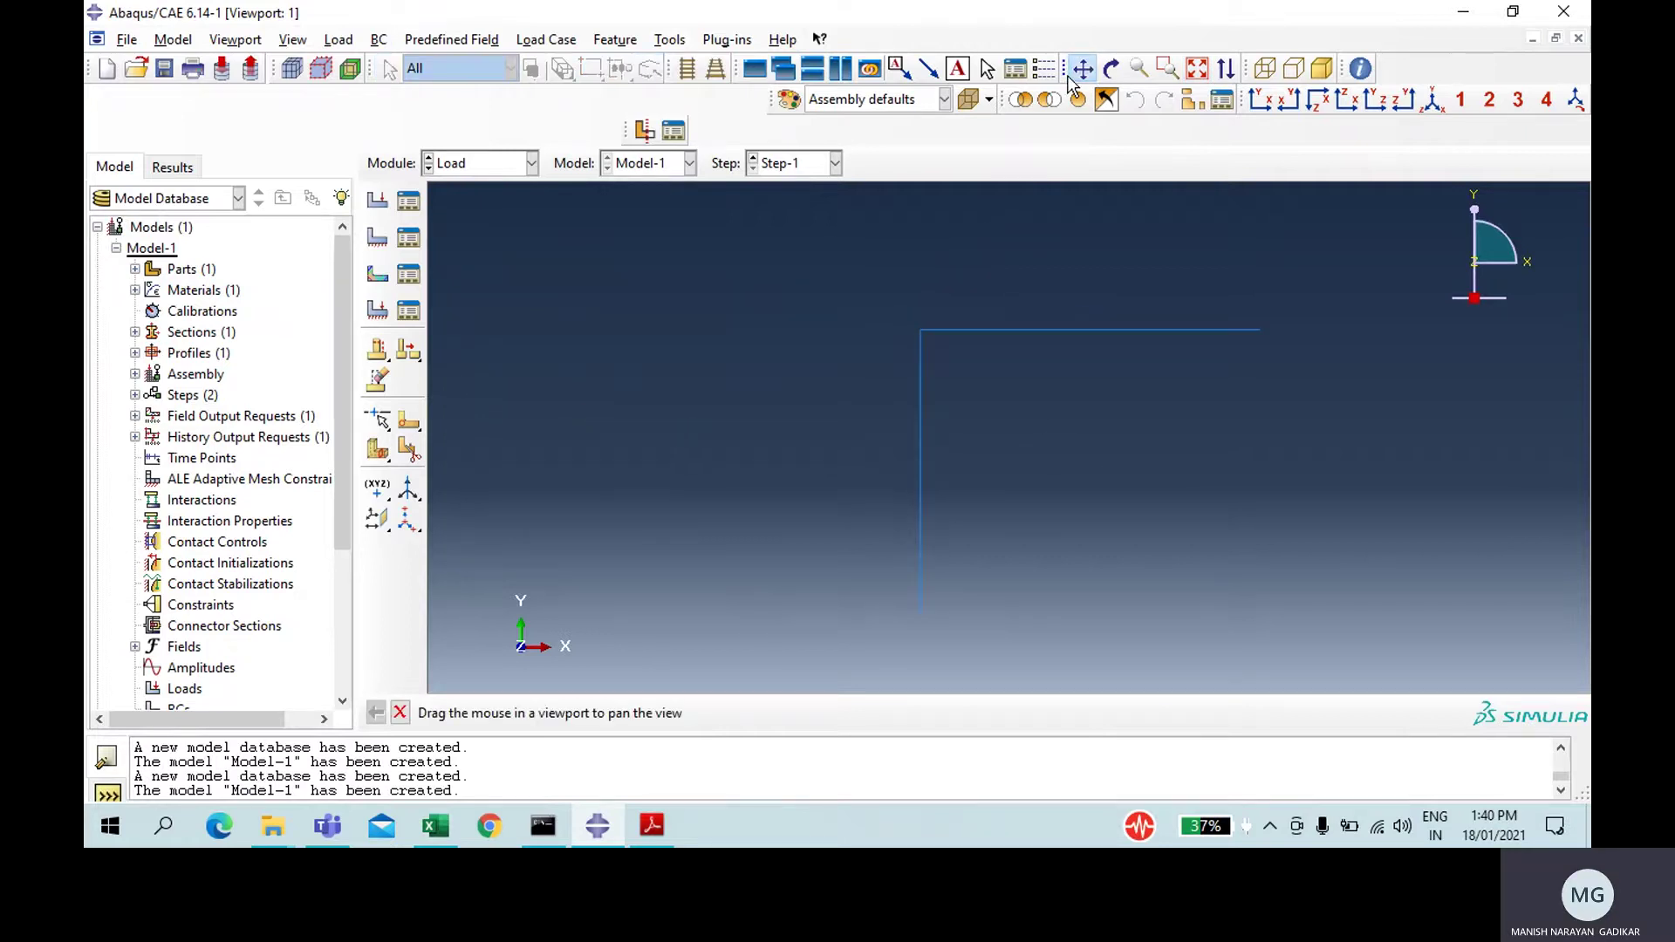
{"action": "left_click", "coordinate": [377, 239]}
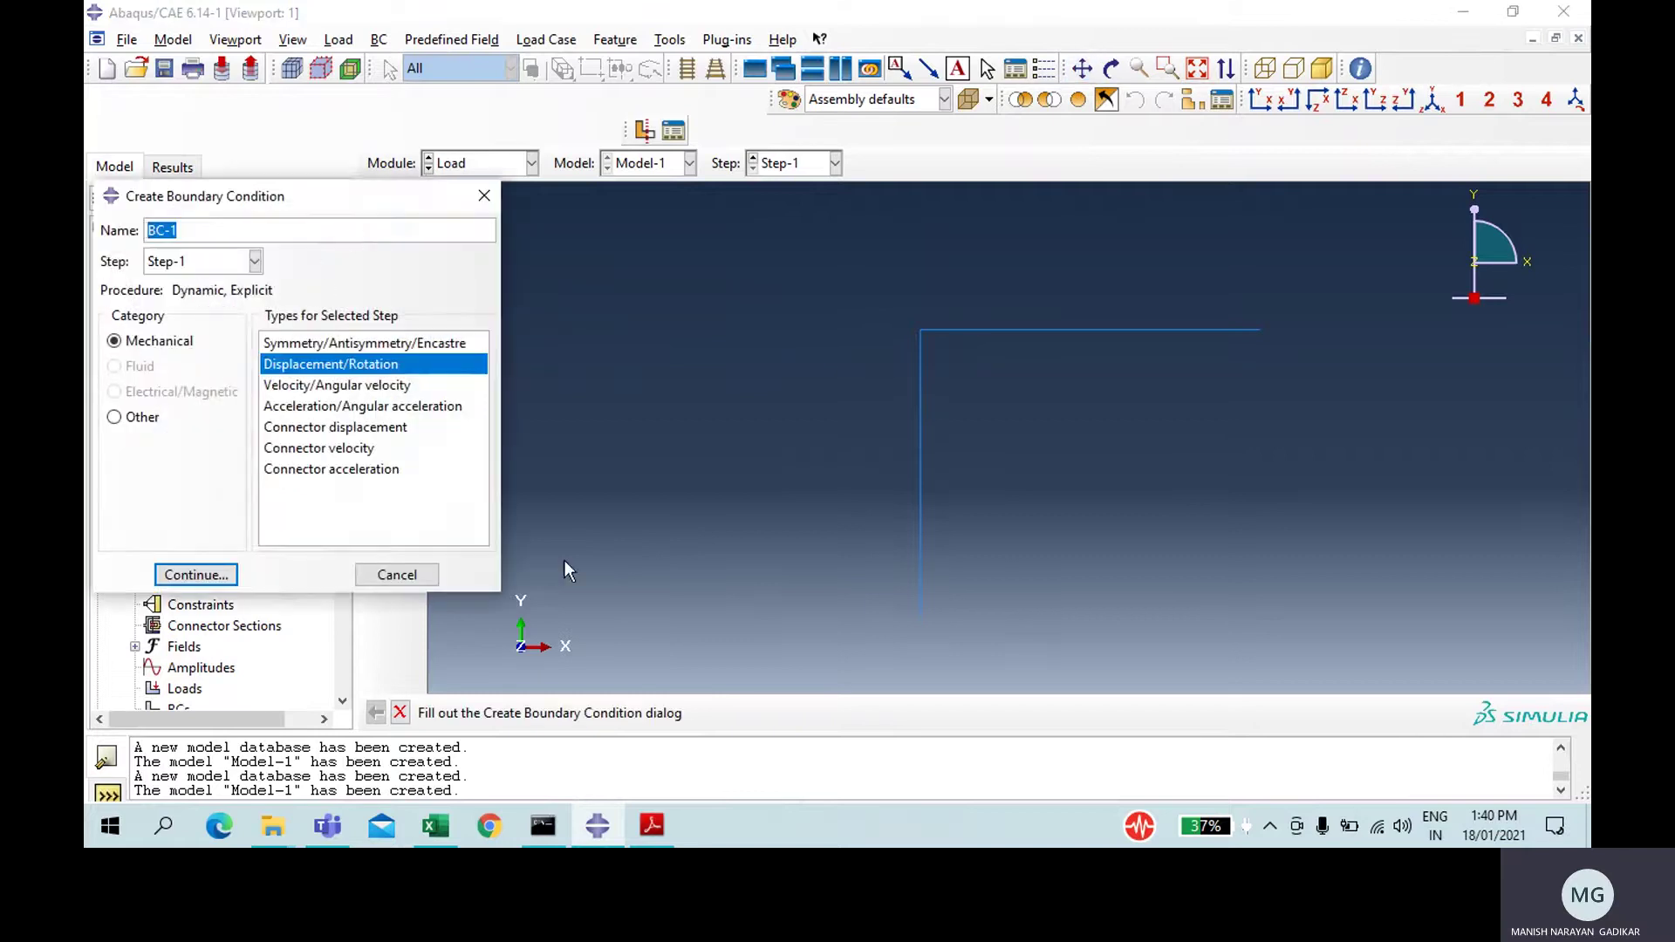
{"action": "left_click", "coordinate": [651, 826]}
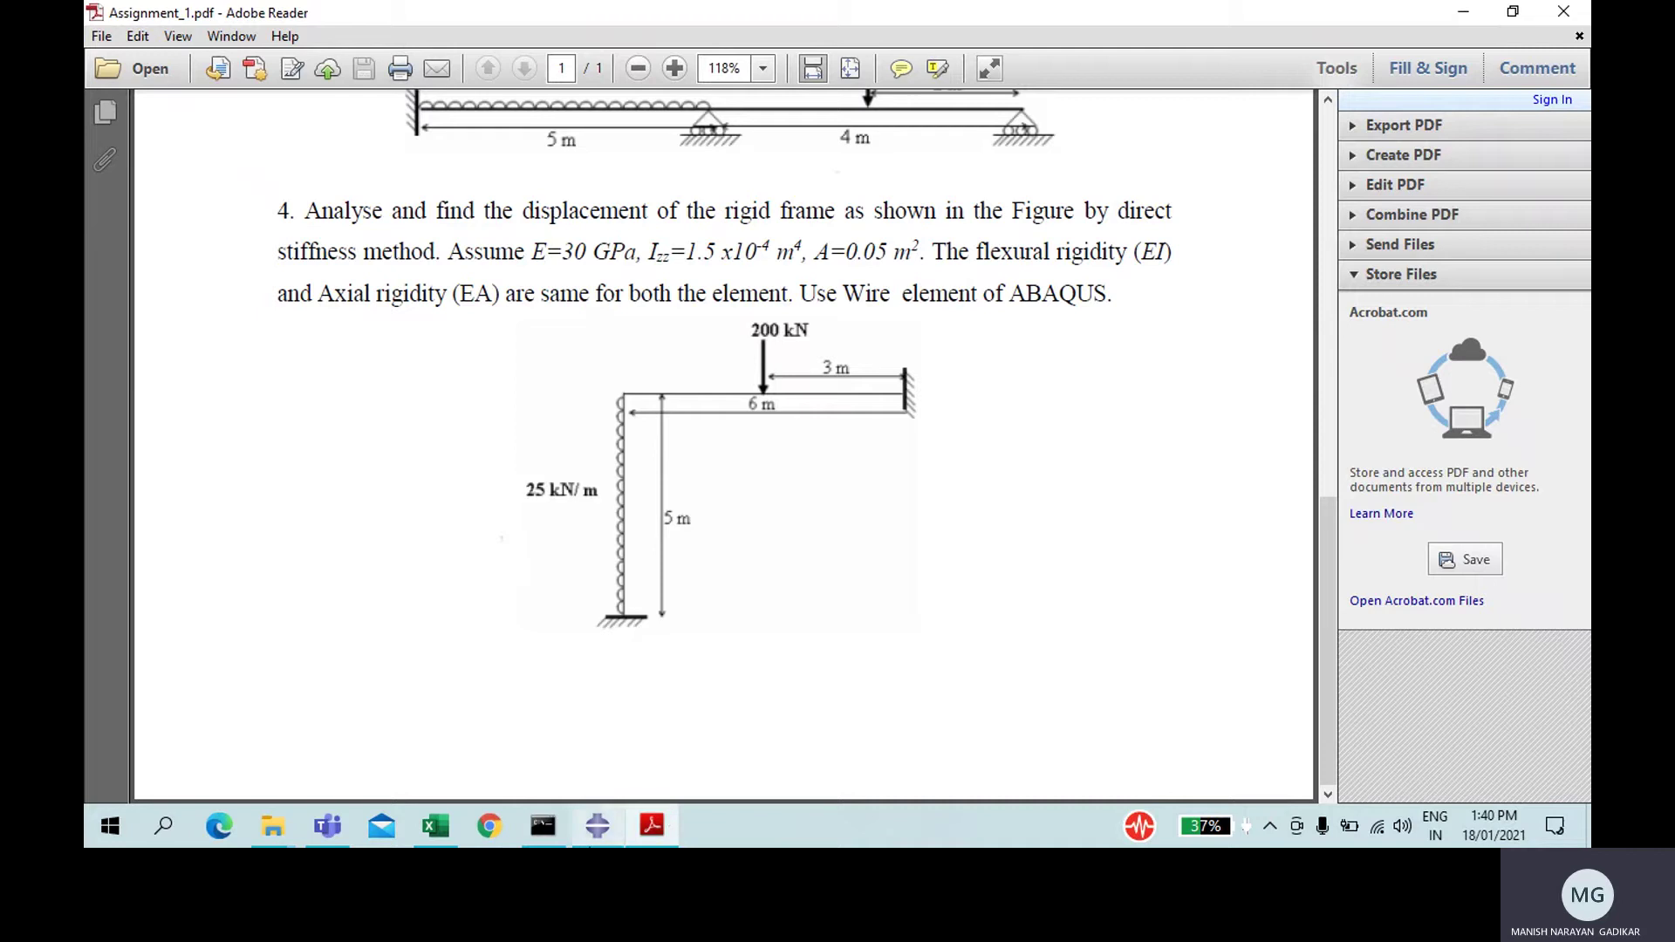
{"action": "left_click", "coordinate": [657, 831]}
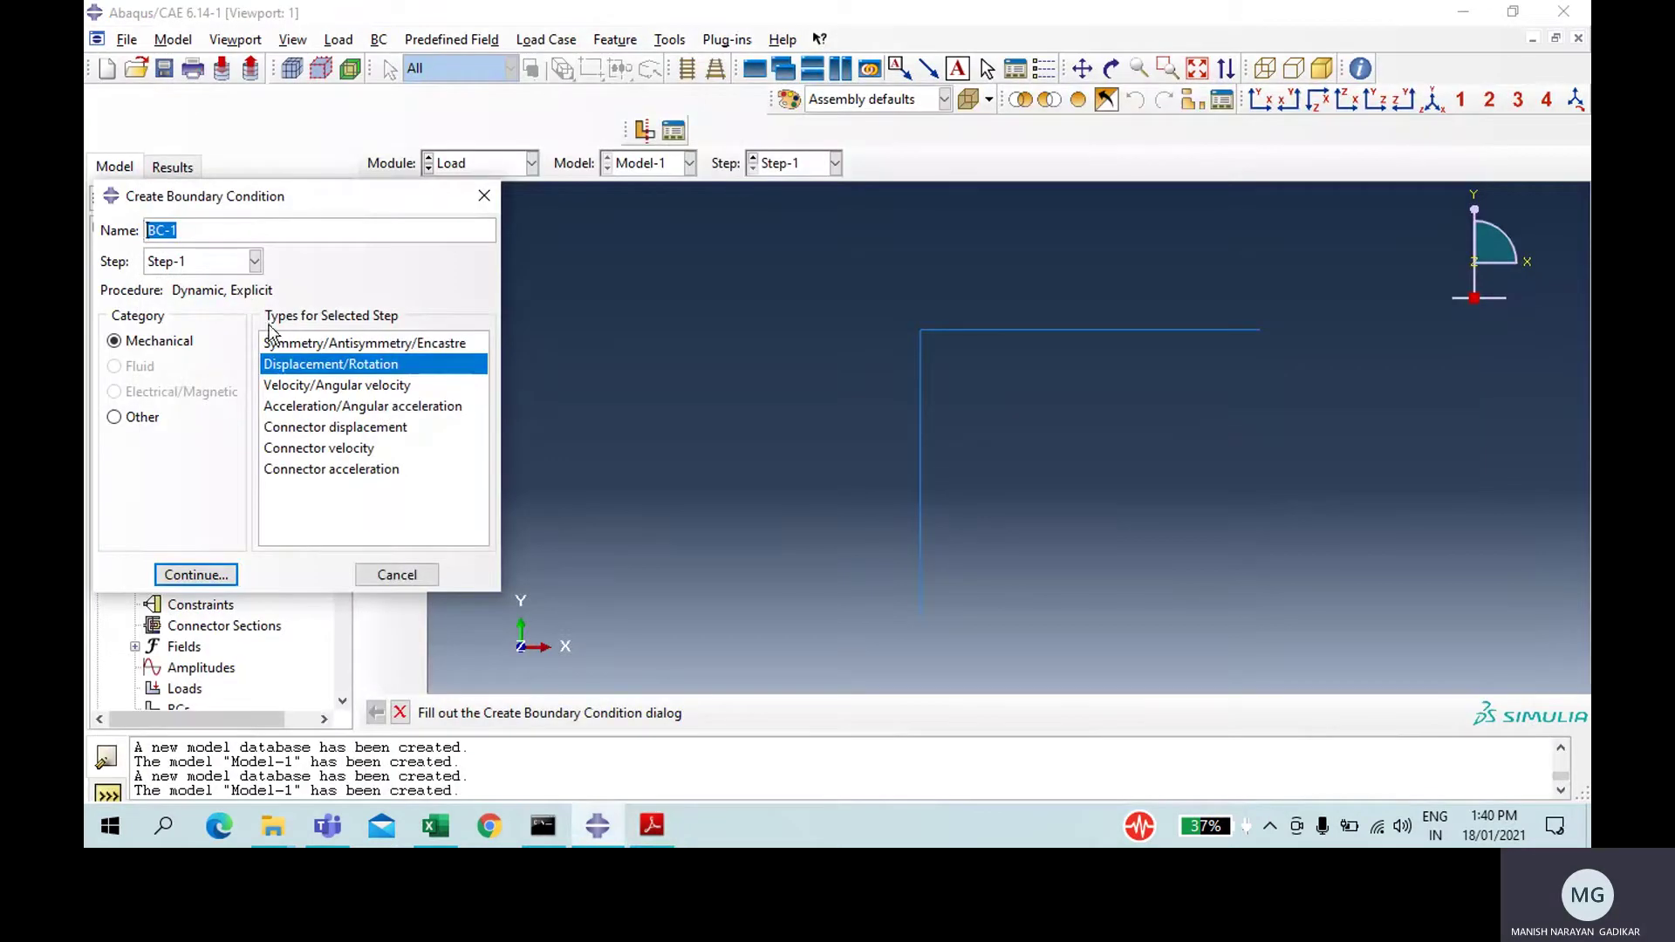
{"action": "left_click", "coordinate": [293, 344]}
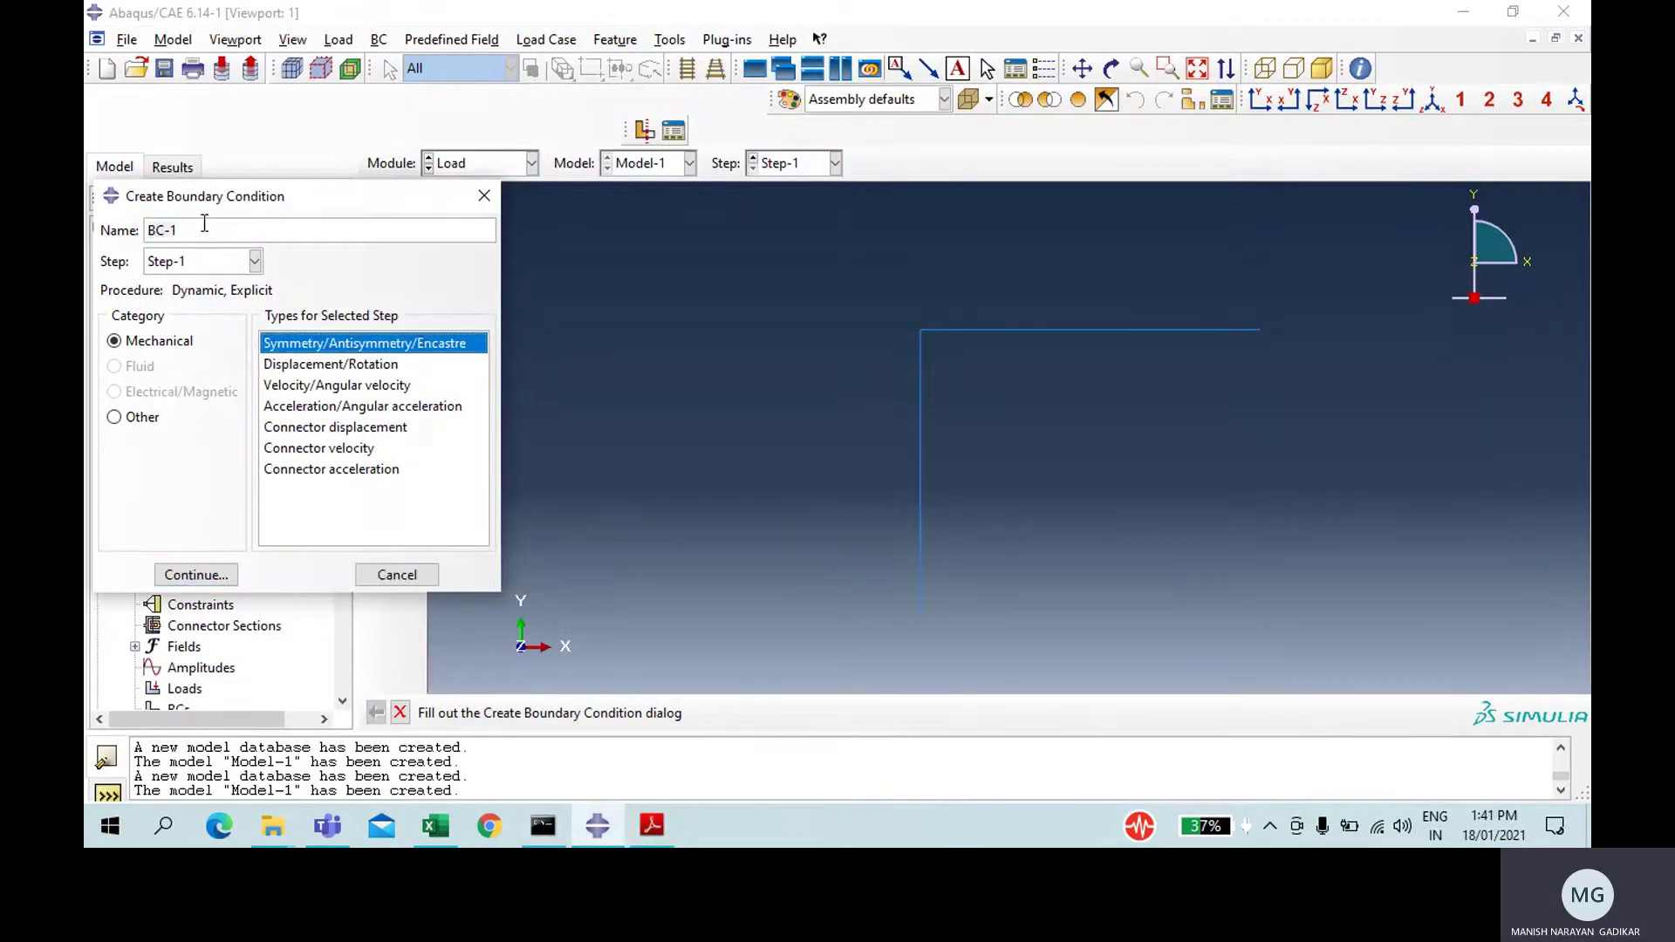
{"action": "double_click", "coordinate": [170, 231]}
{"action": "type", "text": "Fixed"}
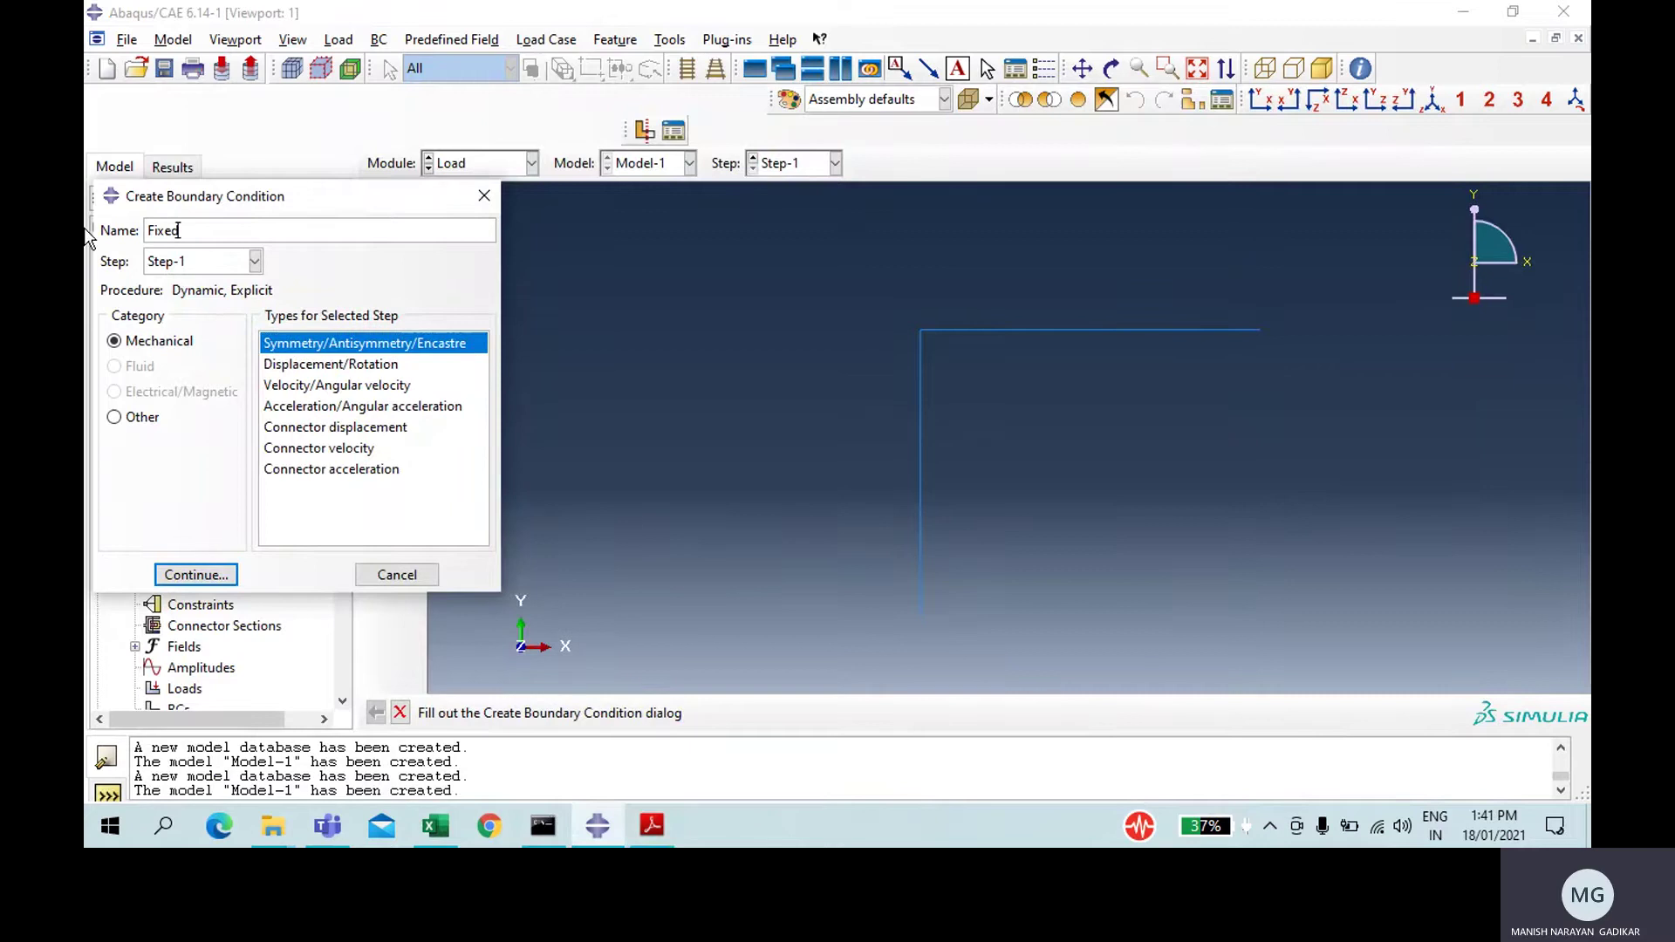
{"action": "left_click", "coordinate": [218, 576]}
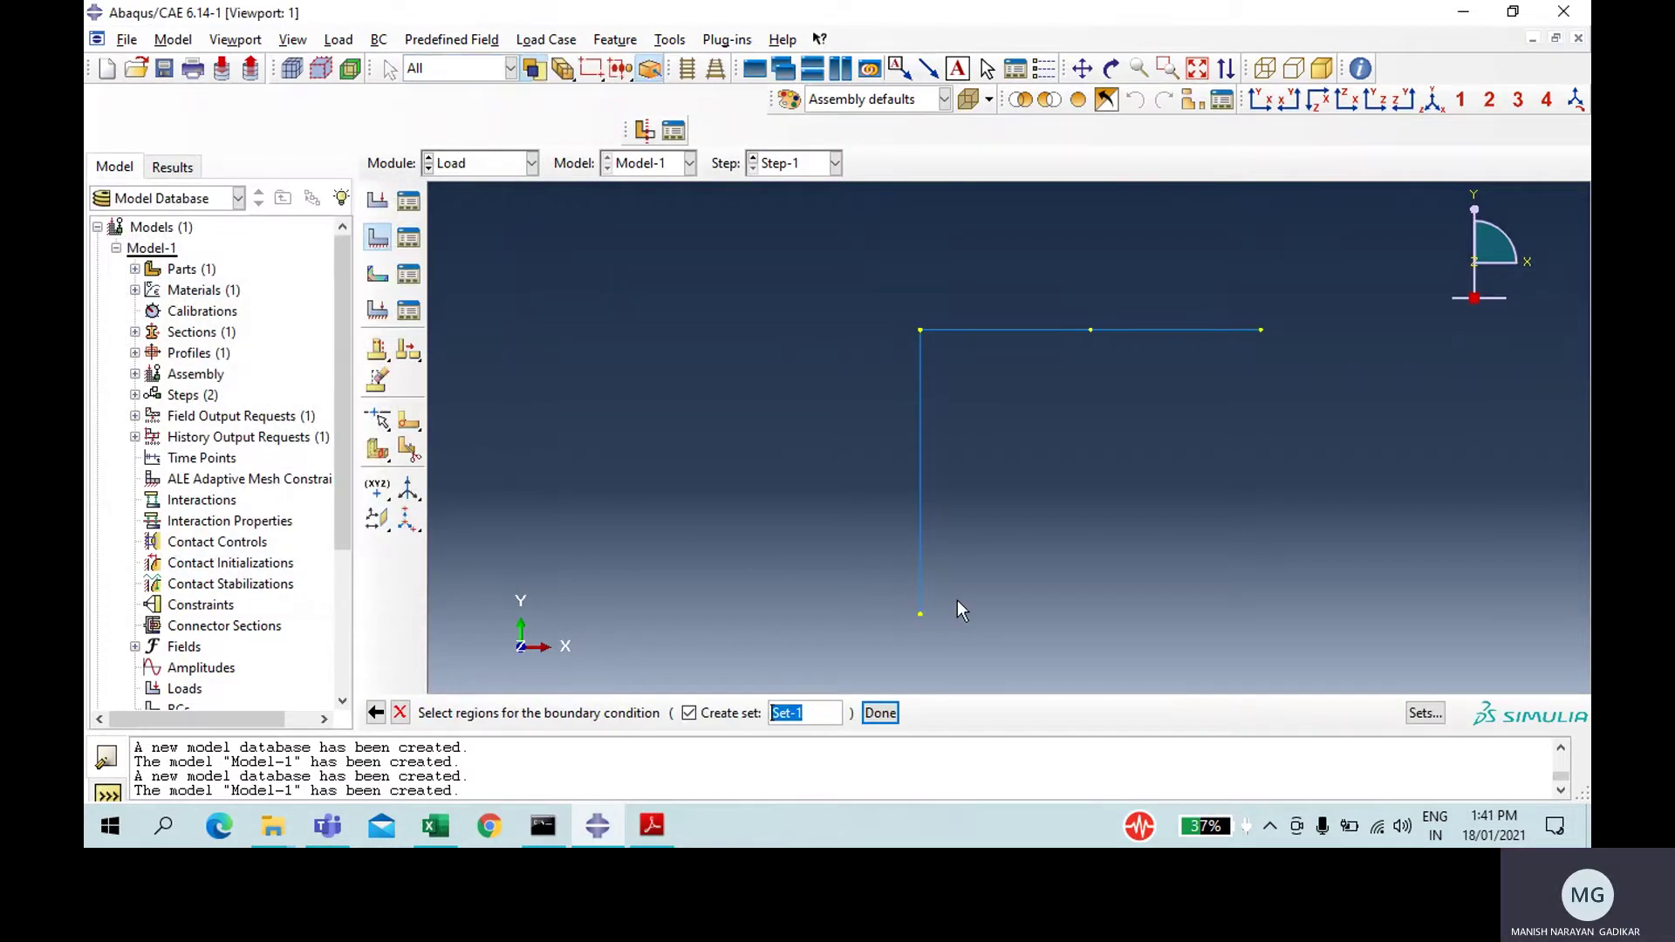
- Apply the Fixed boundary condition to the column's base and the beam's outer end, fully restraining both points
{"action": "left_click", "coordinate": [922, 614]}
{"action": "left_click", "coordinate": [1262, 331], "text": "shift"}
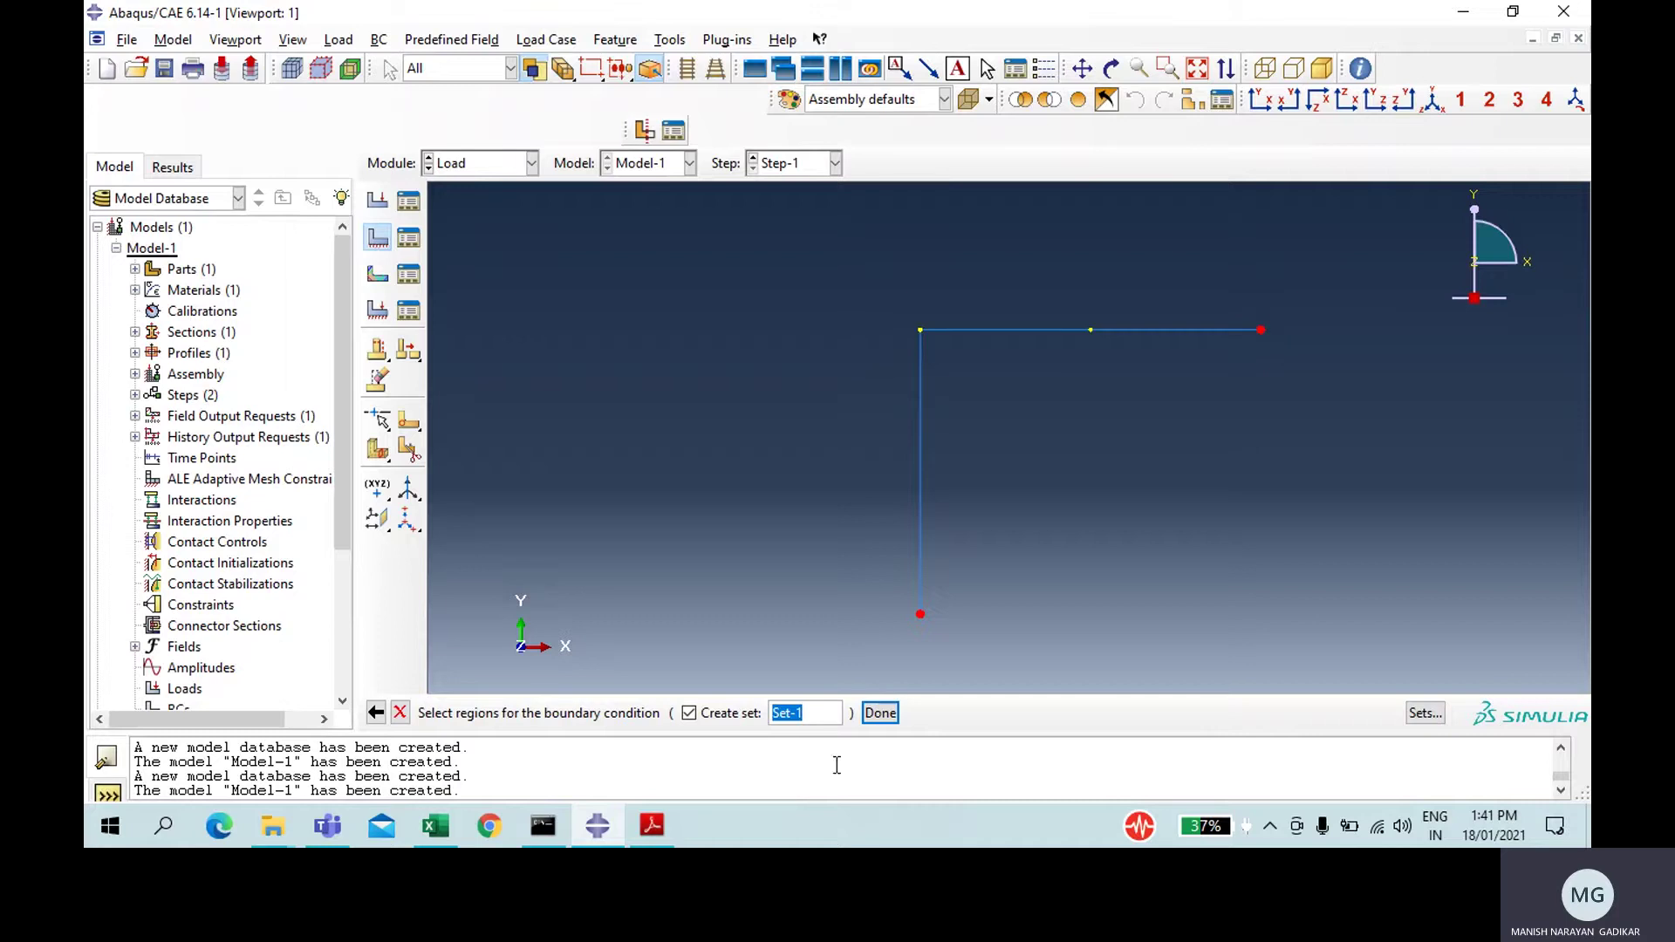
{"action": "left_click", "coordinate": [881, 713]}
{"action": "left_click", "coordinate": [206, 534]}
{"action": "left_click", "coordinate": [194, 569]}
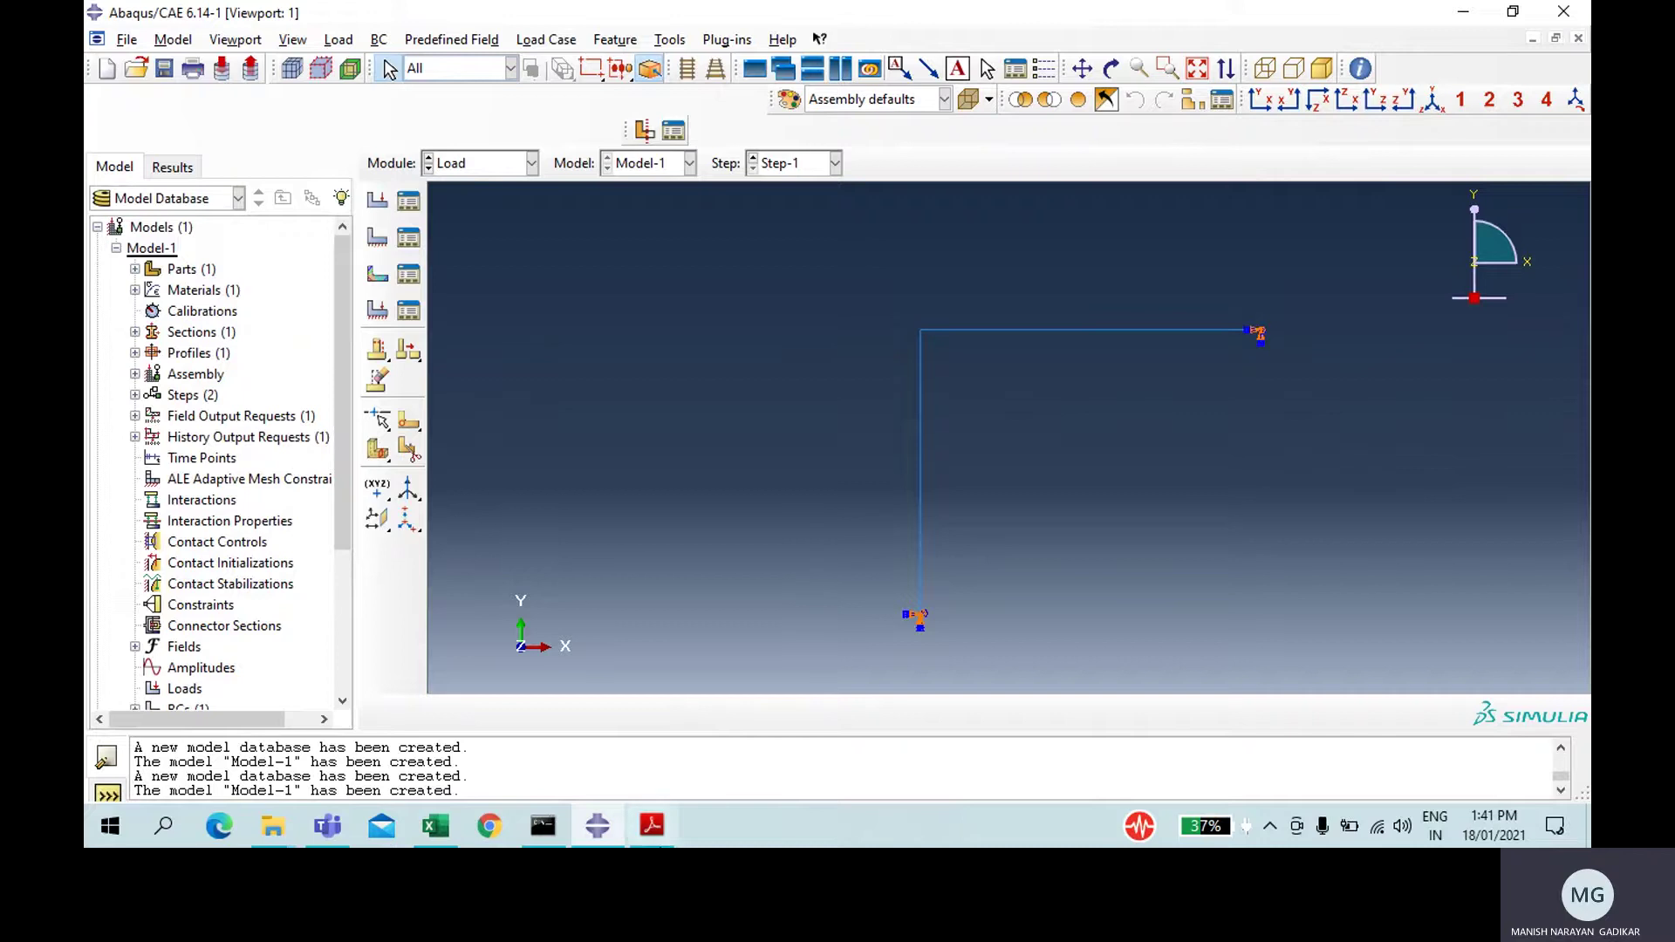
- Check the distributed load in the assignment PDF, and start a mechanical Line load named Line Load in Step-1 in Abaqus
{"action": "left_click", "coordinate": [653, 833]}
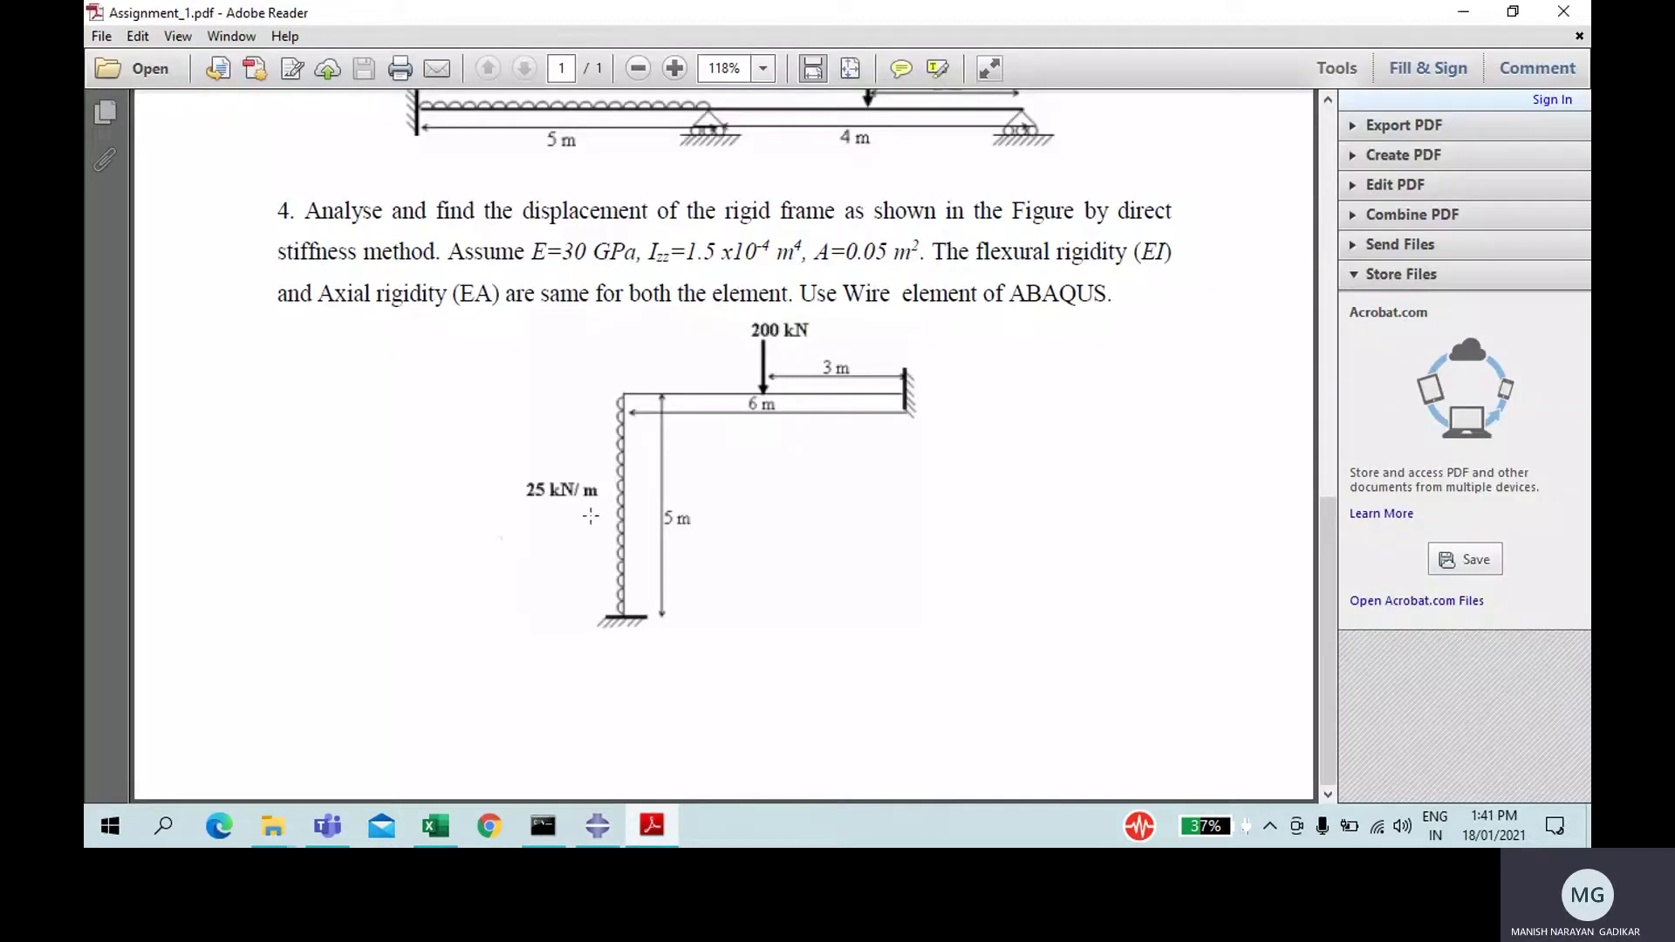
{"action": "left_click", "coordinate": [661, 825]}
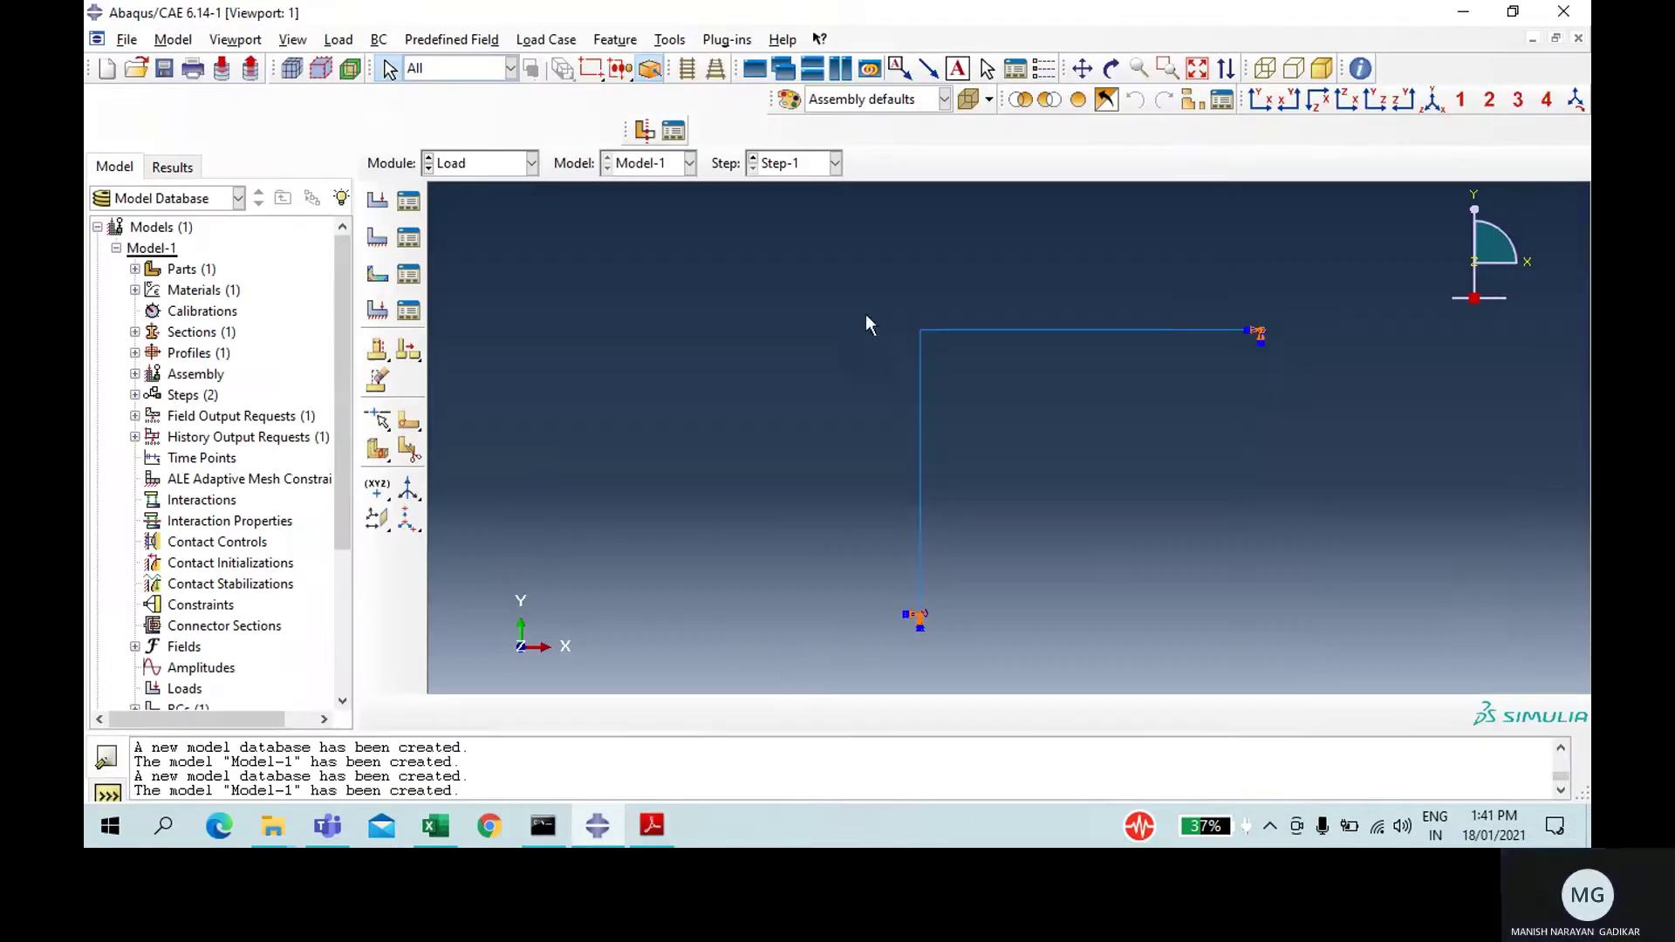
{"action": "left_click", "coordinate": [377, 199]}
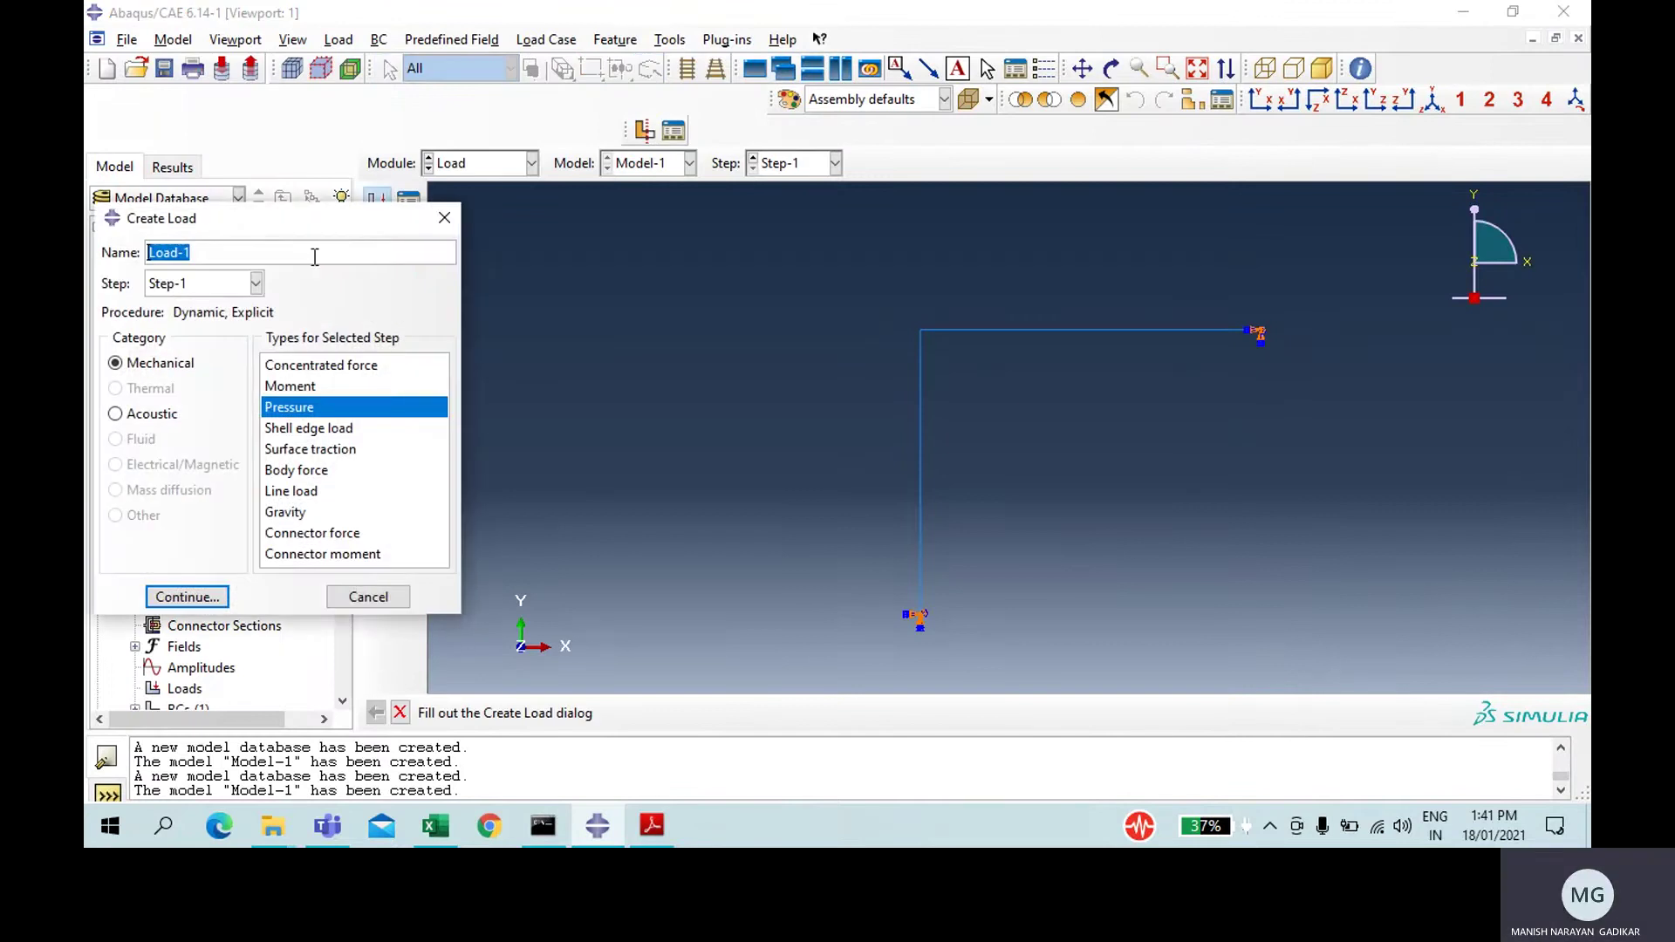
{"action": "type", "text": "Line"}
{"action": "left_click", "coordinate": [306, 491]}
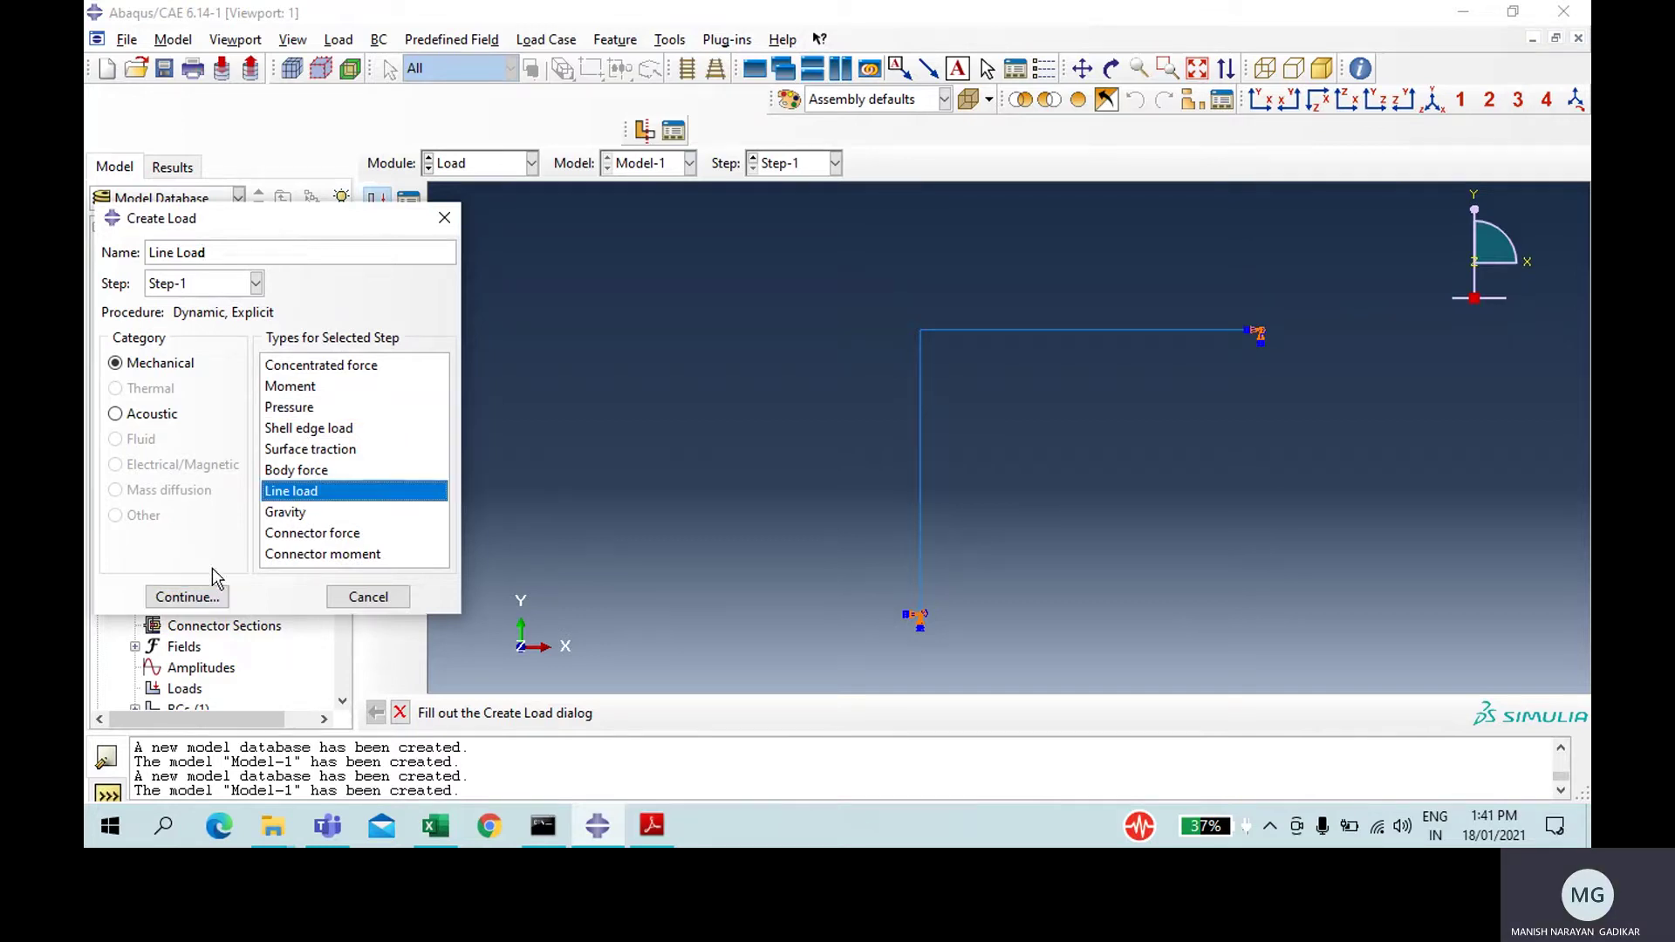
{"action": "left_click", "coordinate": [209, 597]}
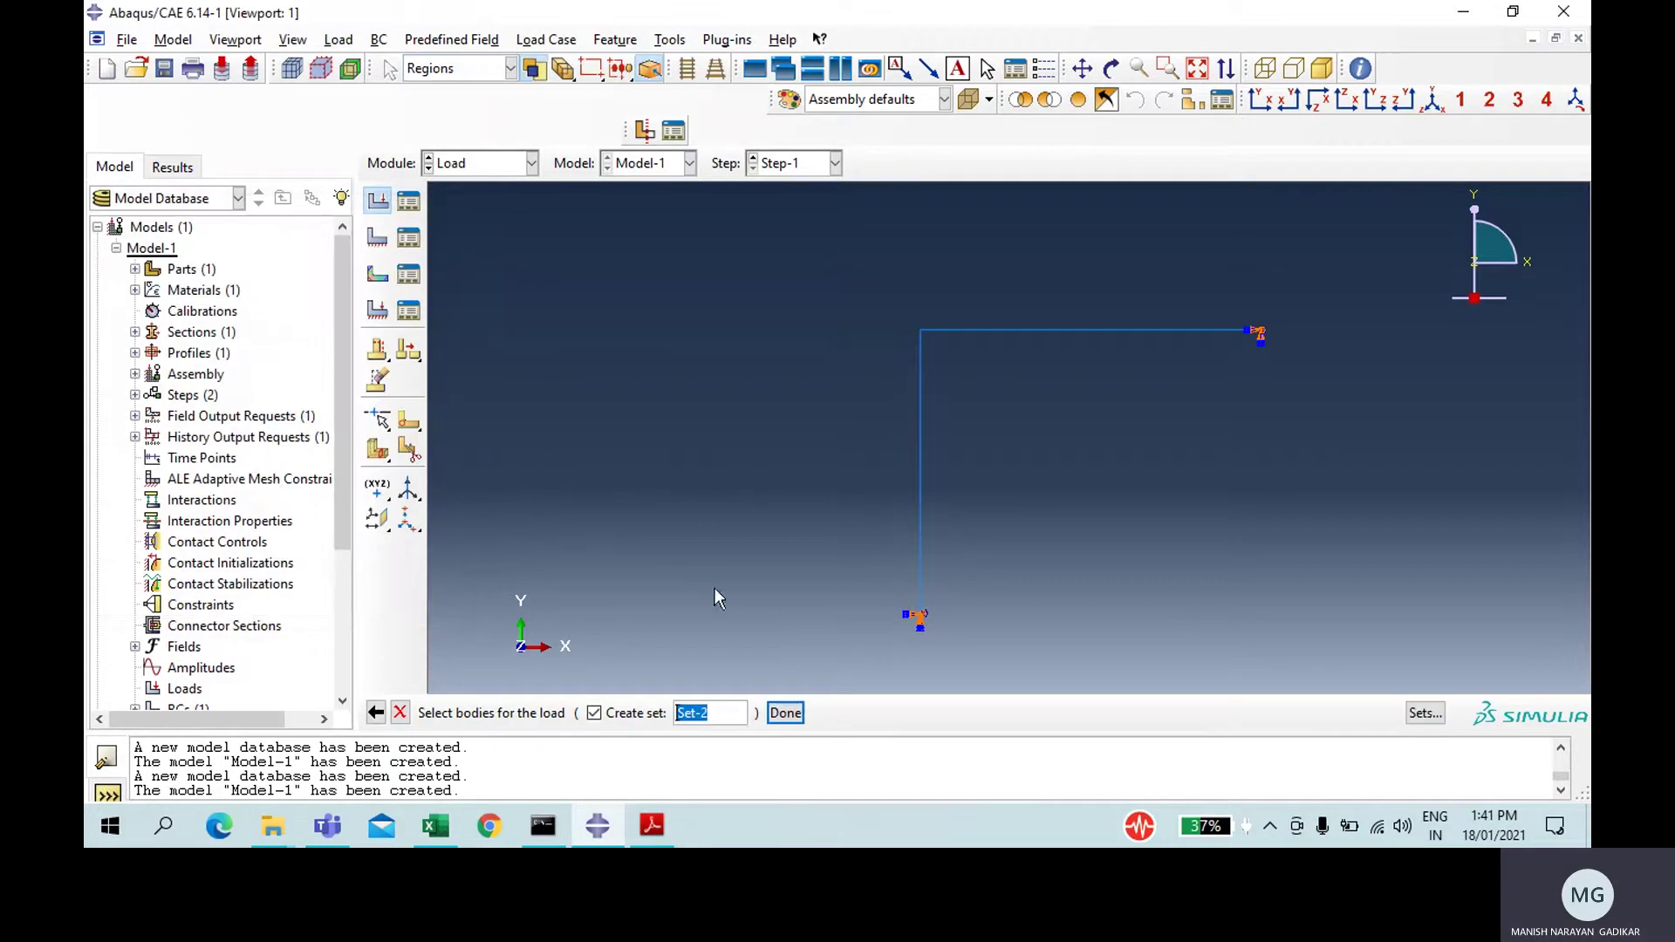
- Assign the line load to the frame's column, check its magnitude in the assignment PDF, and set Component 1 to 25000
{"action": "left_click", "coordinate": [921, 515]}
{"action": "left_click", "coordinate": [785, 713]}
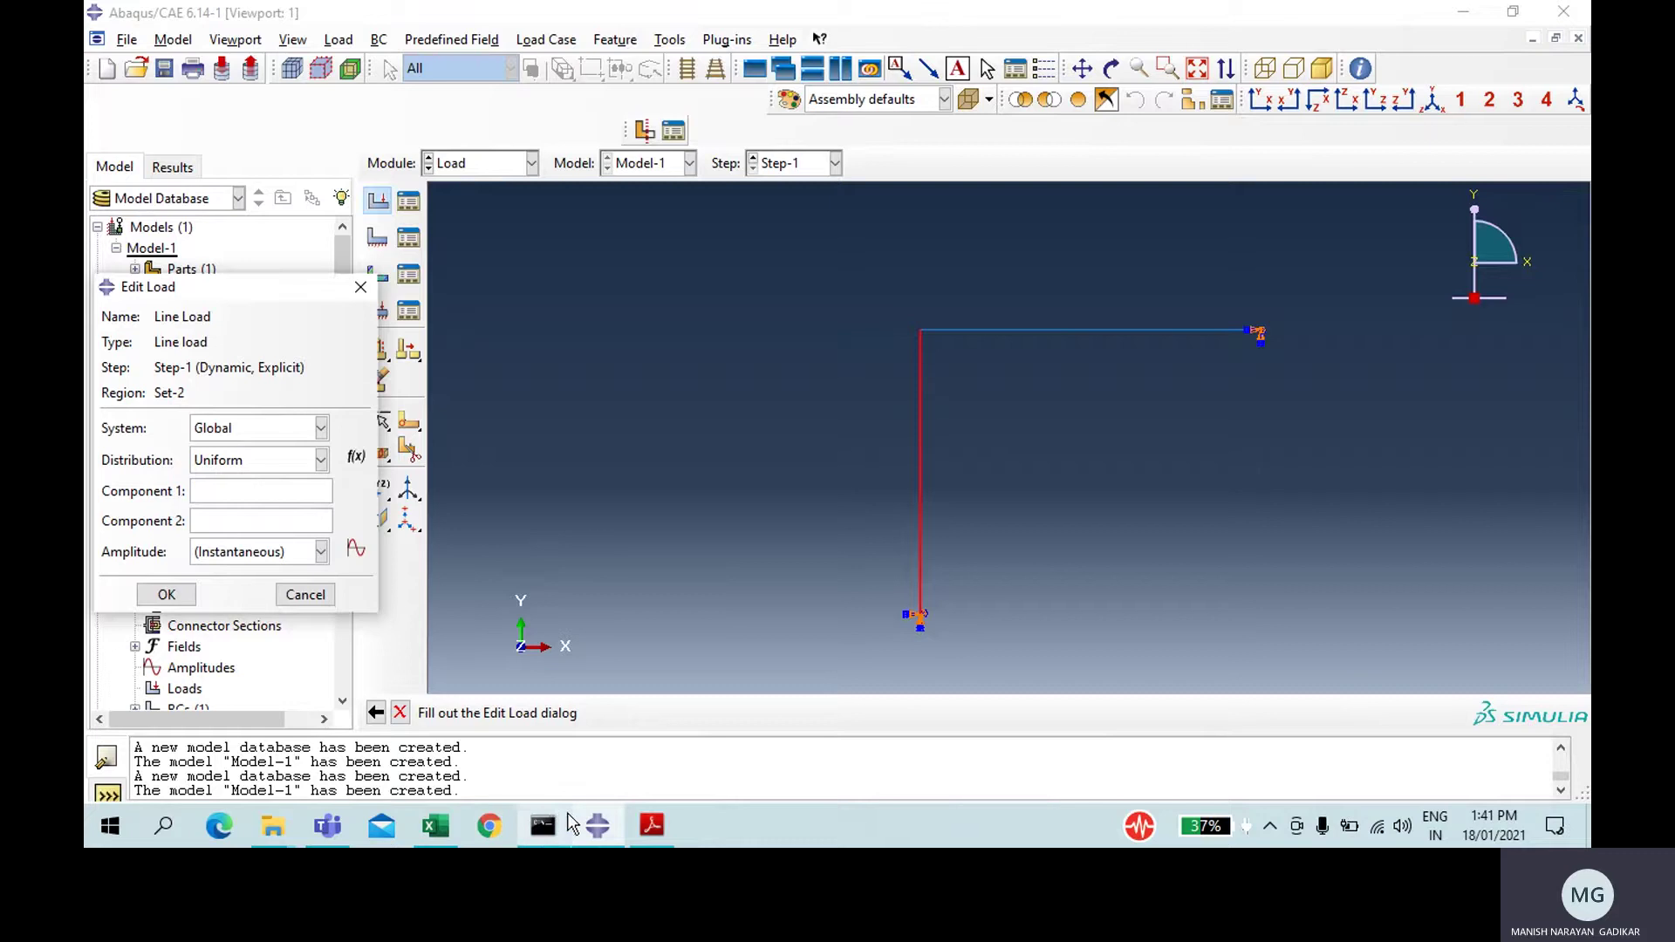
{"action": "left_click", "coordinate": [636, 825]}
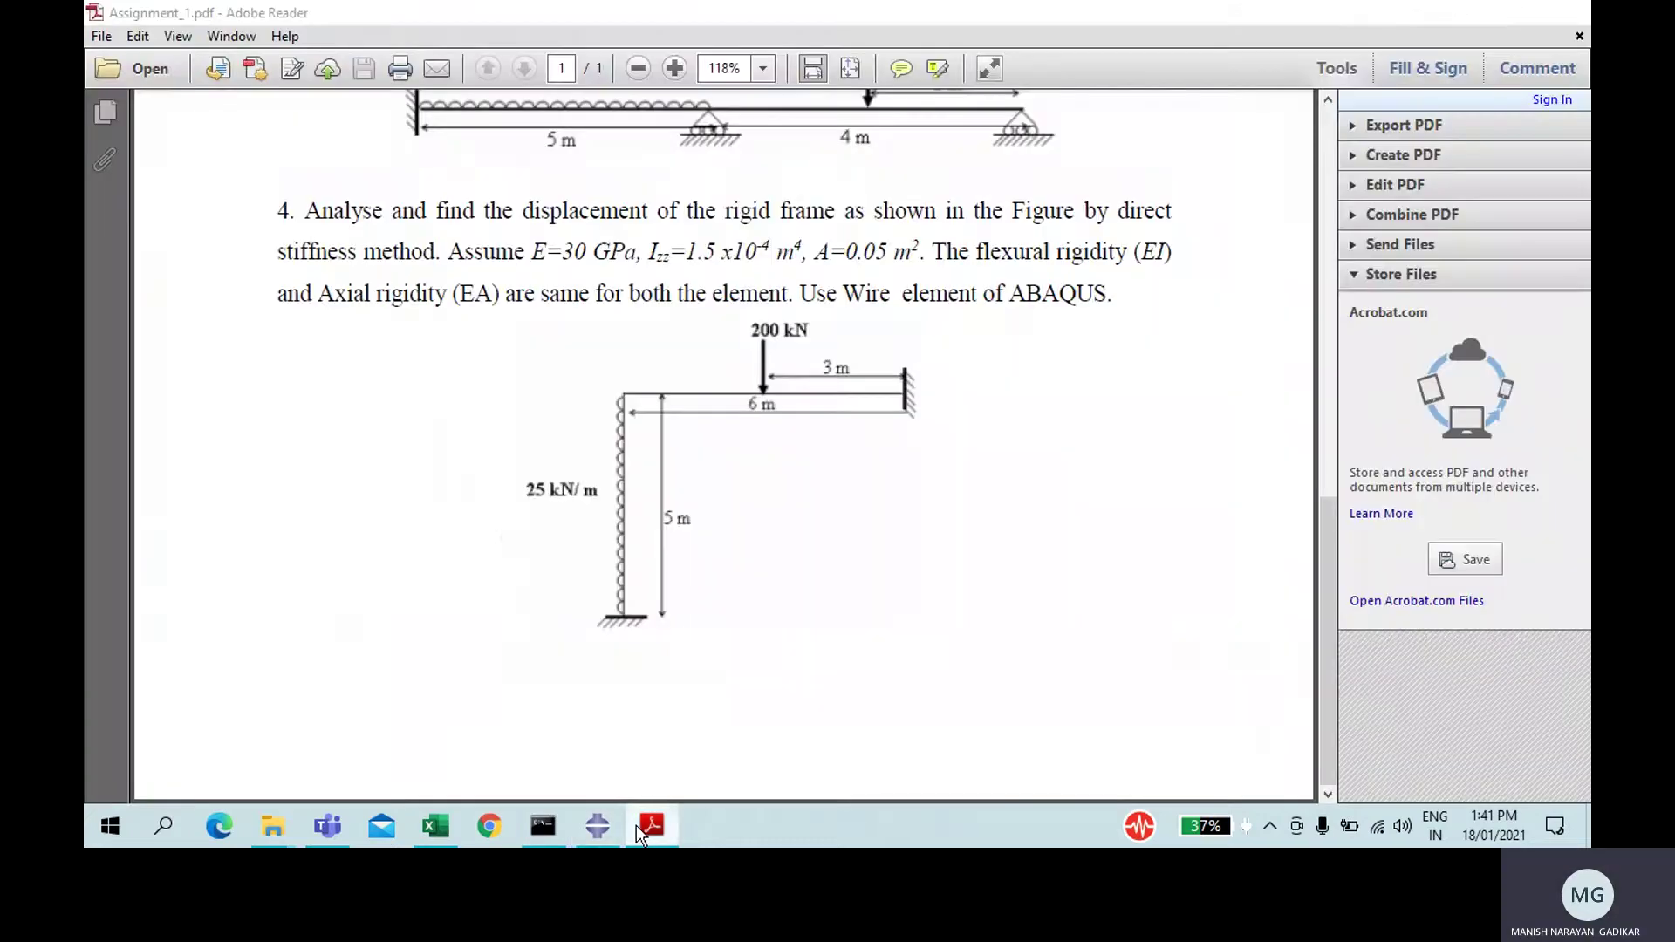
{"action": "left_click", "coordinate": [636, 825]}
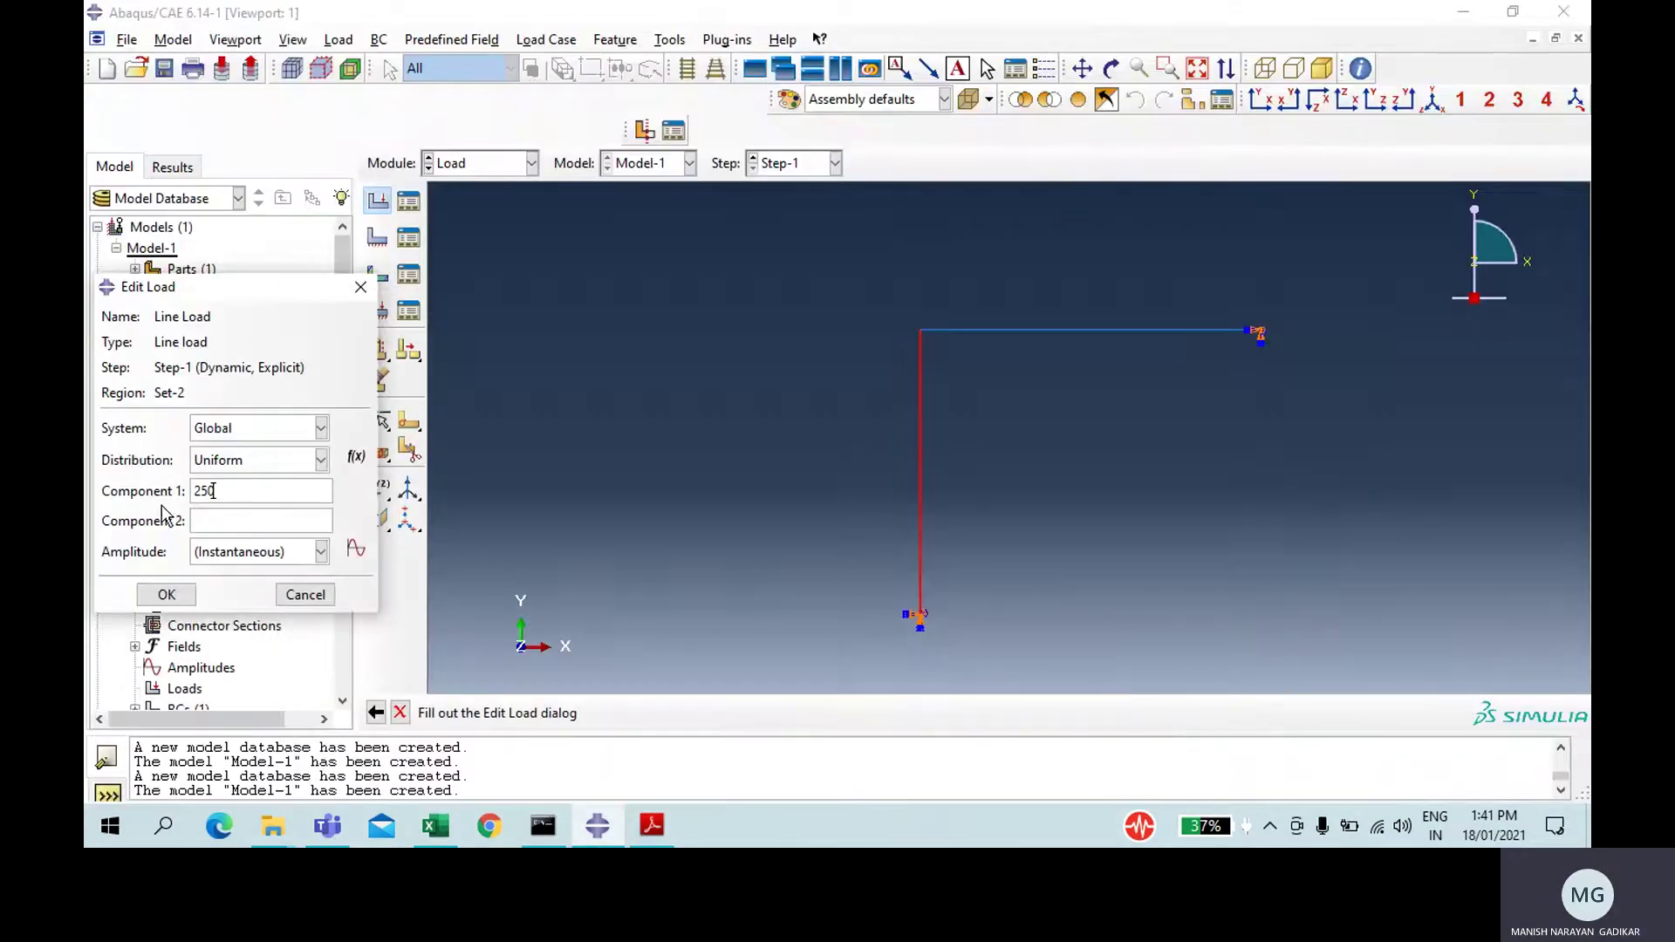
{"action": "left_click", "coordinate": [356, 547]}
{"action": "left_click", "coordinate": [145, 632]}
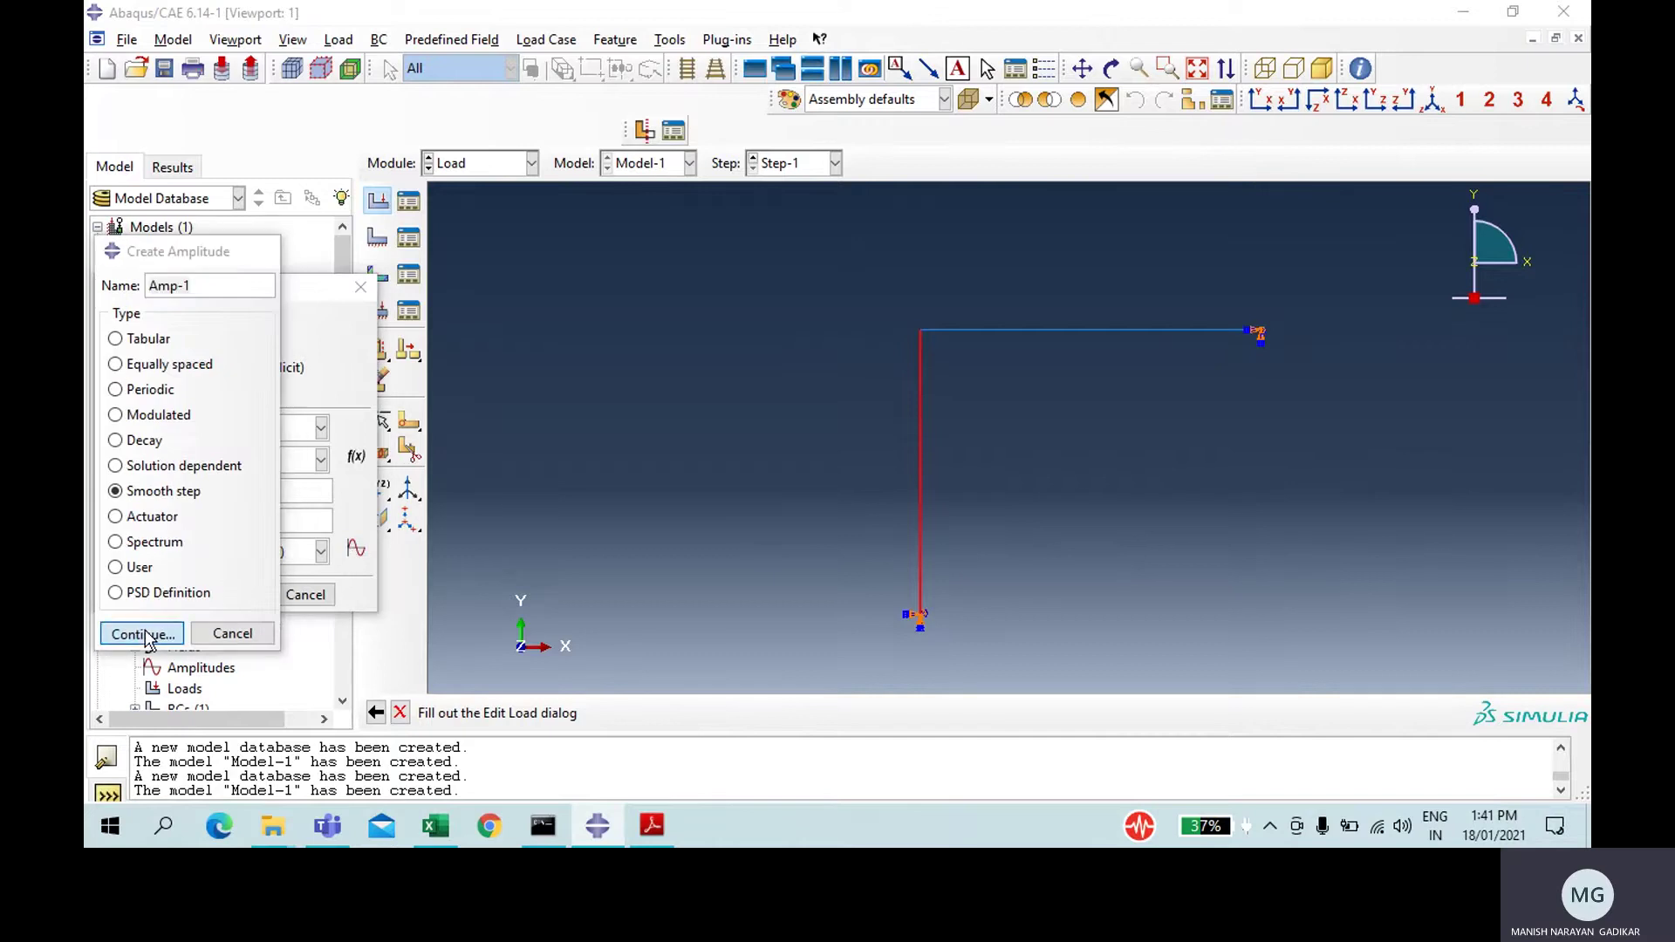
{"action": "left_click", "coordinate": [184, 300]}
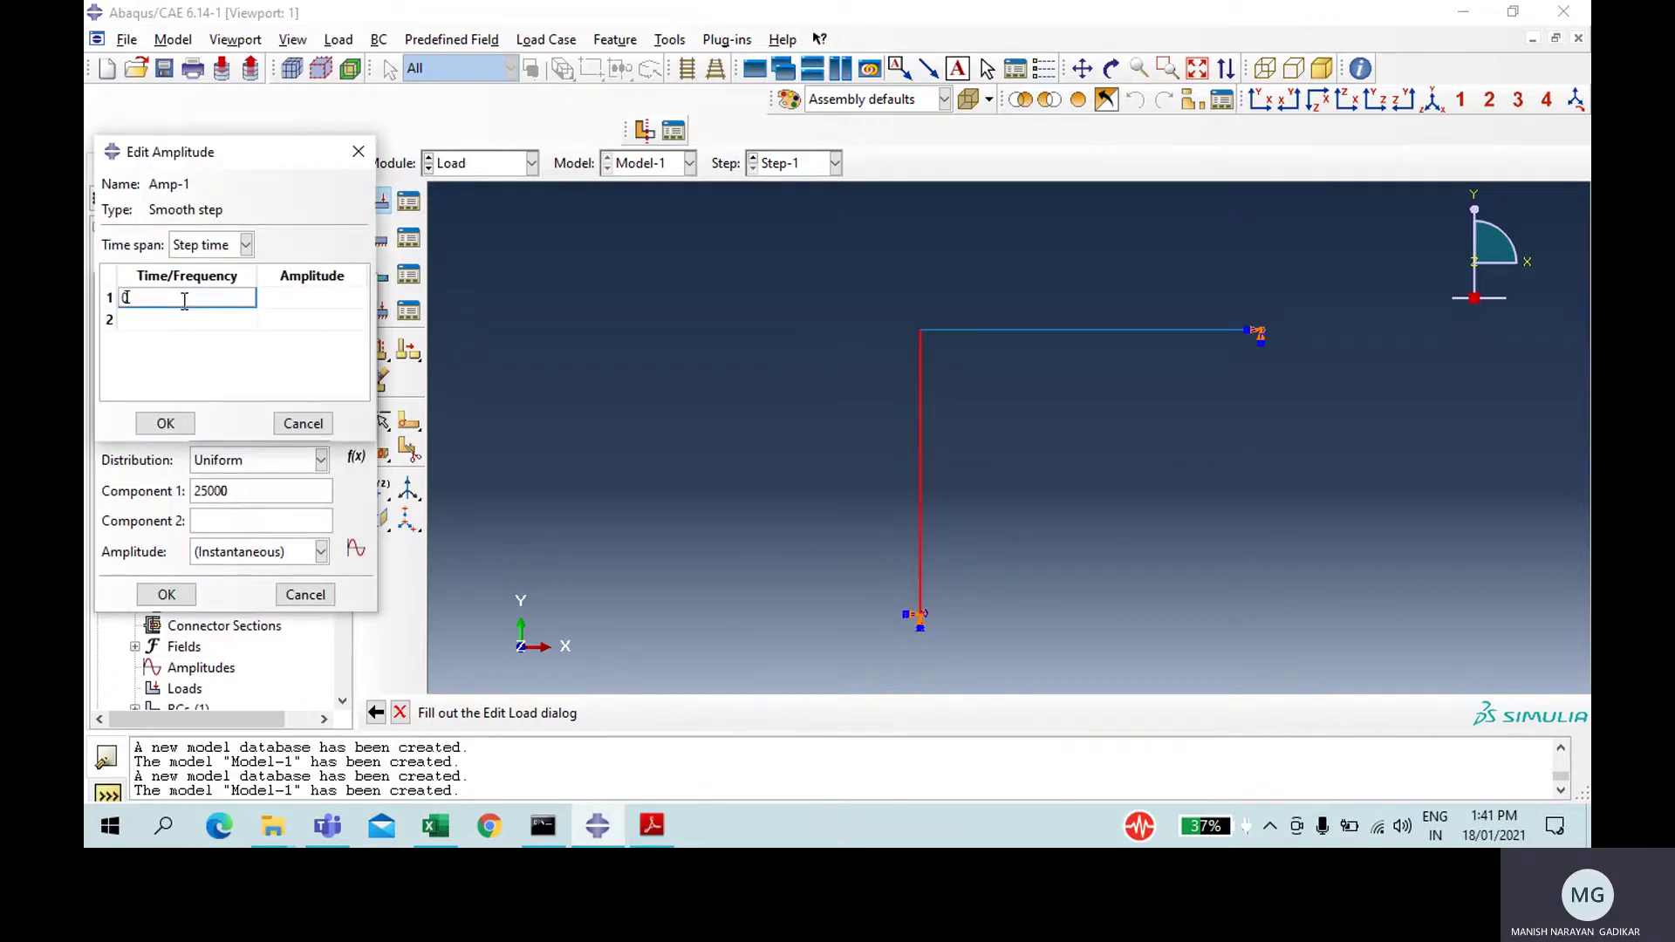
{"action": "key", "text": "Escape"}
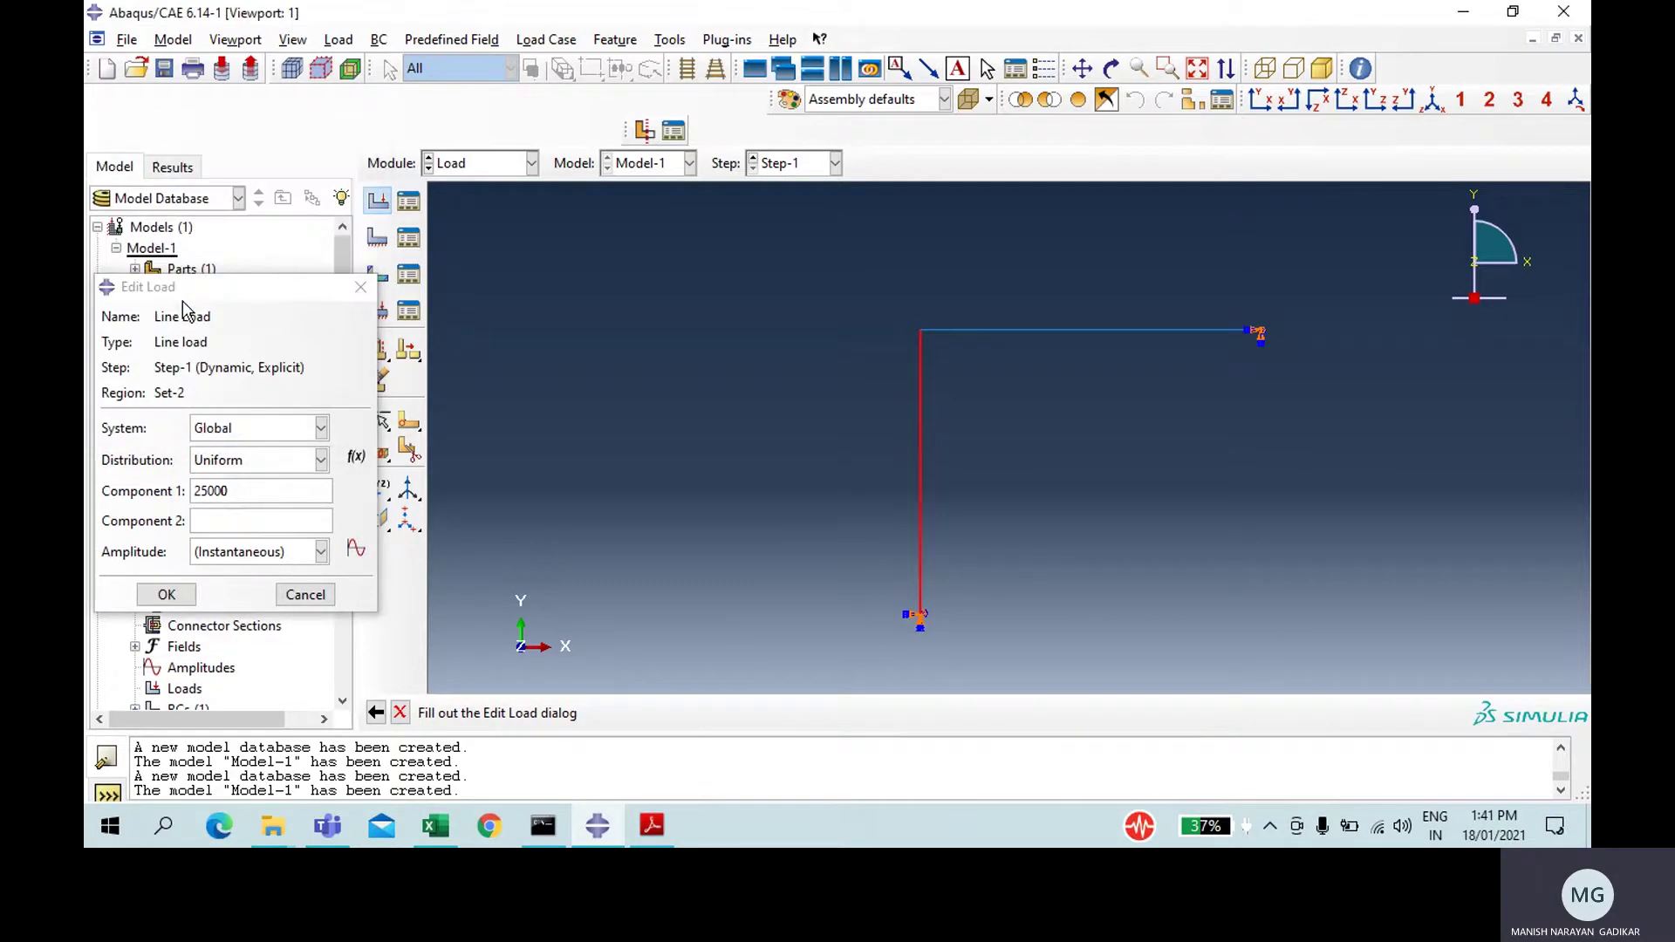
- Create a Smooth step amplitude named Amp-1 with amplitude 0 at time 0 and amplitude 1 at time 1
{"action": "left_click", "coordinate": [355, 552]}
{"action": "left_click", "coordinate": [355, 551]}
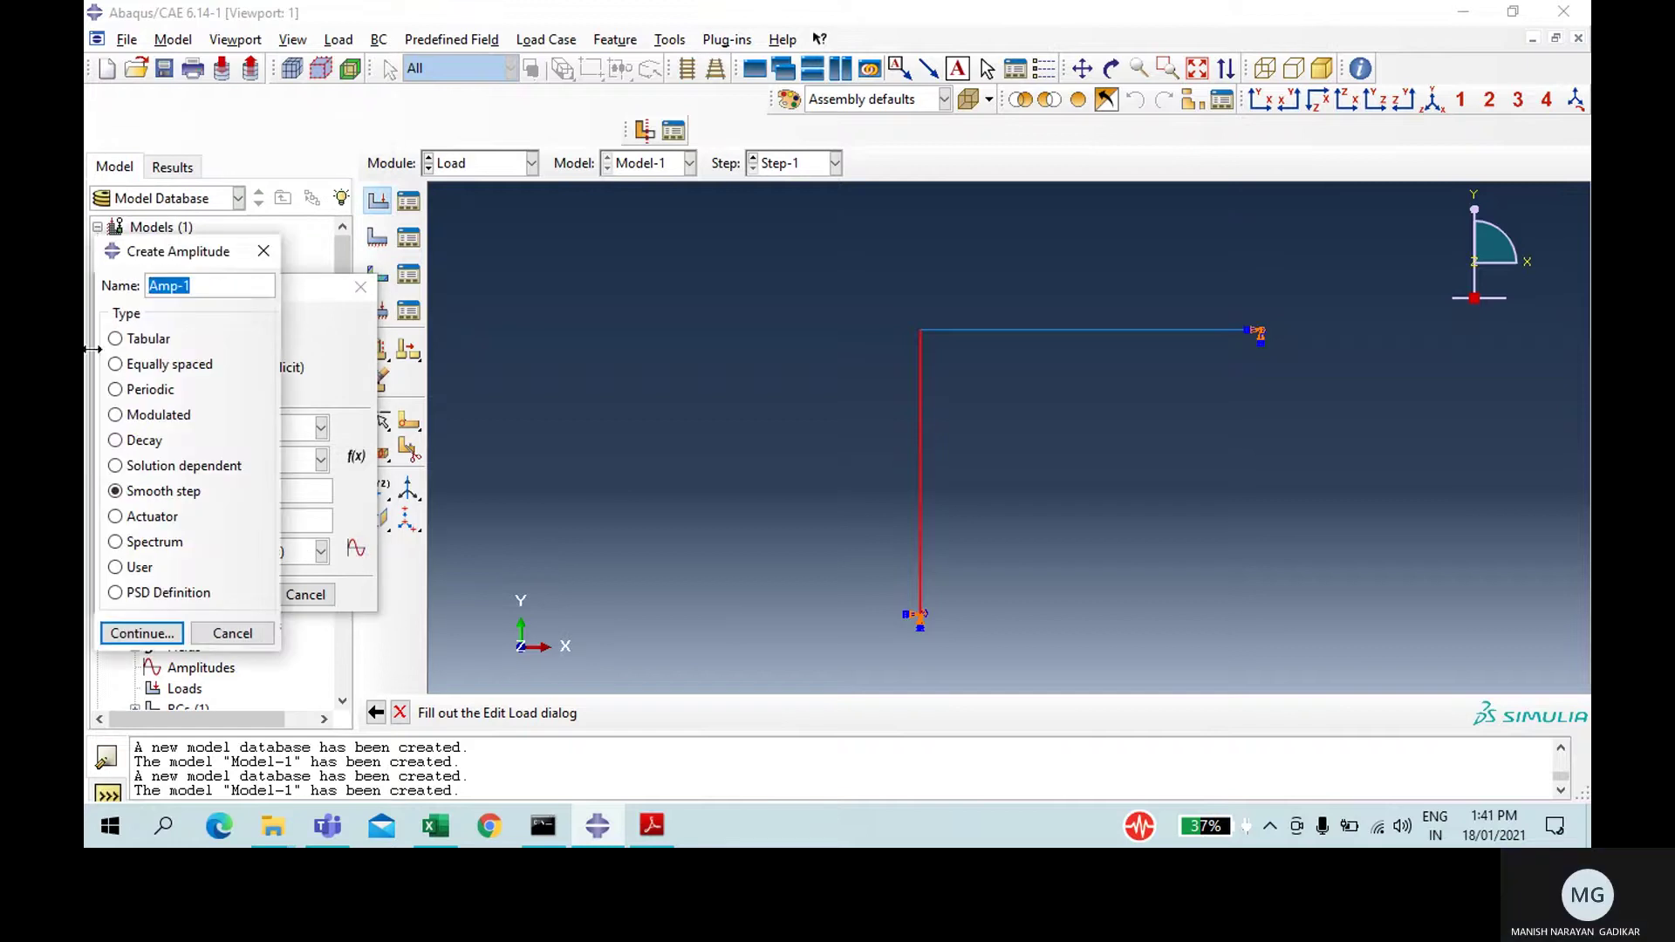
{"action": "left_click", "coordinate": [171, 641]}
{"action": "left_click", "coordinate": [234, 301]}
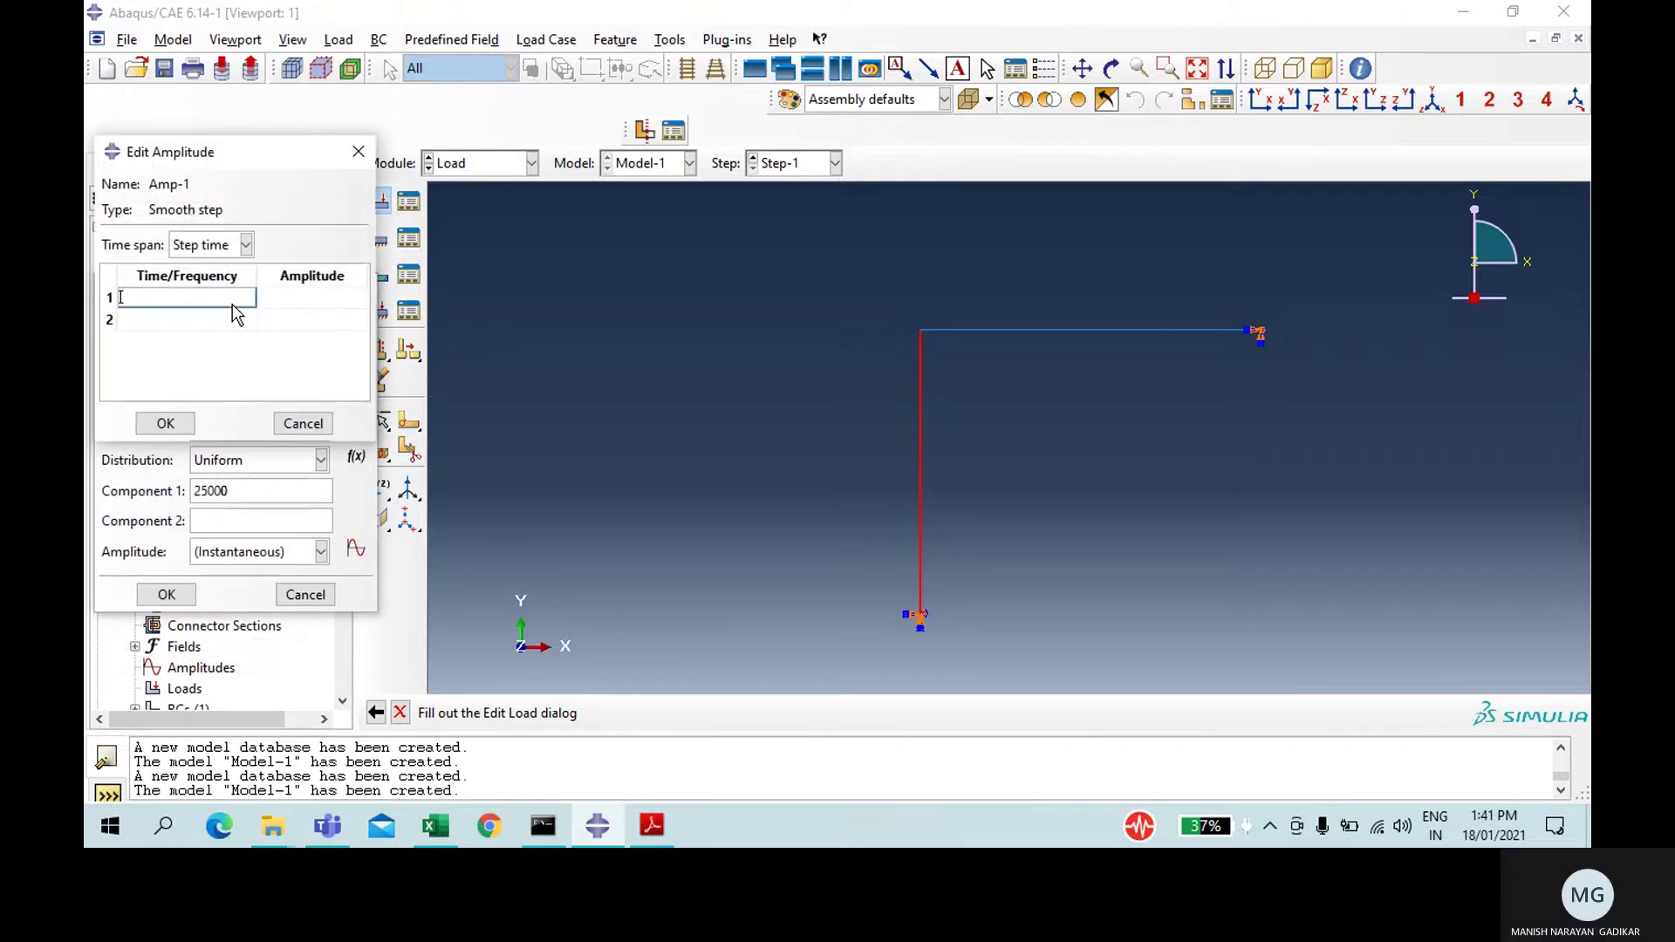
{"action": "type", "text": "0"}
{"action": "key", "text": "Tab"}
{"action": "type", "text": "0"}
{"action": "key", "text": "Tab"}
{"action": "type", "text": "1"}
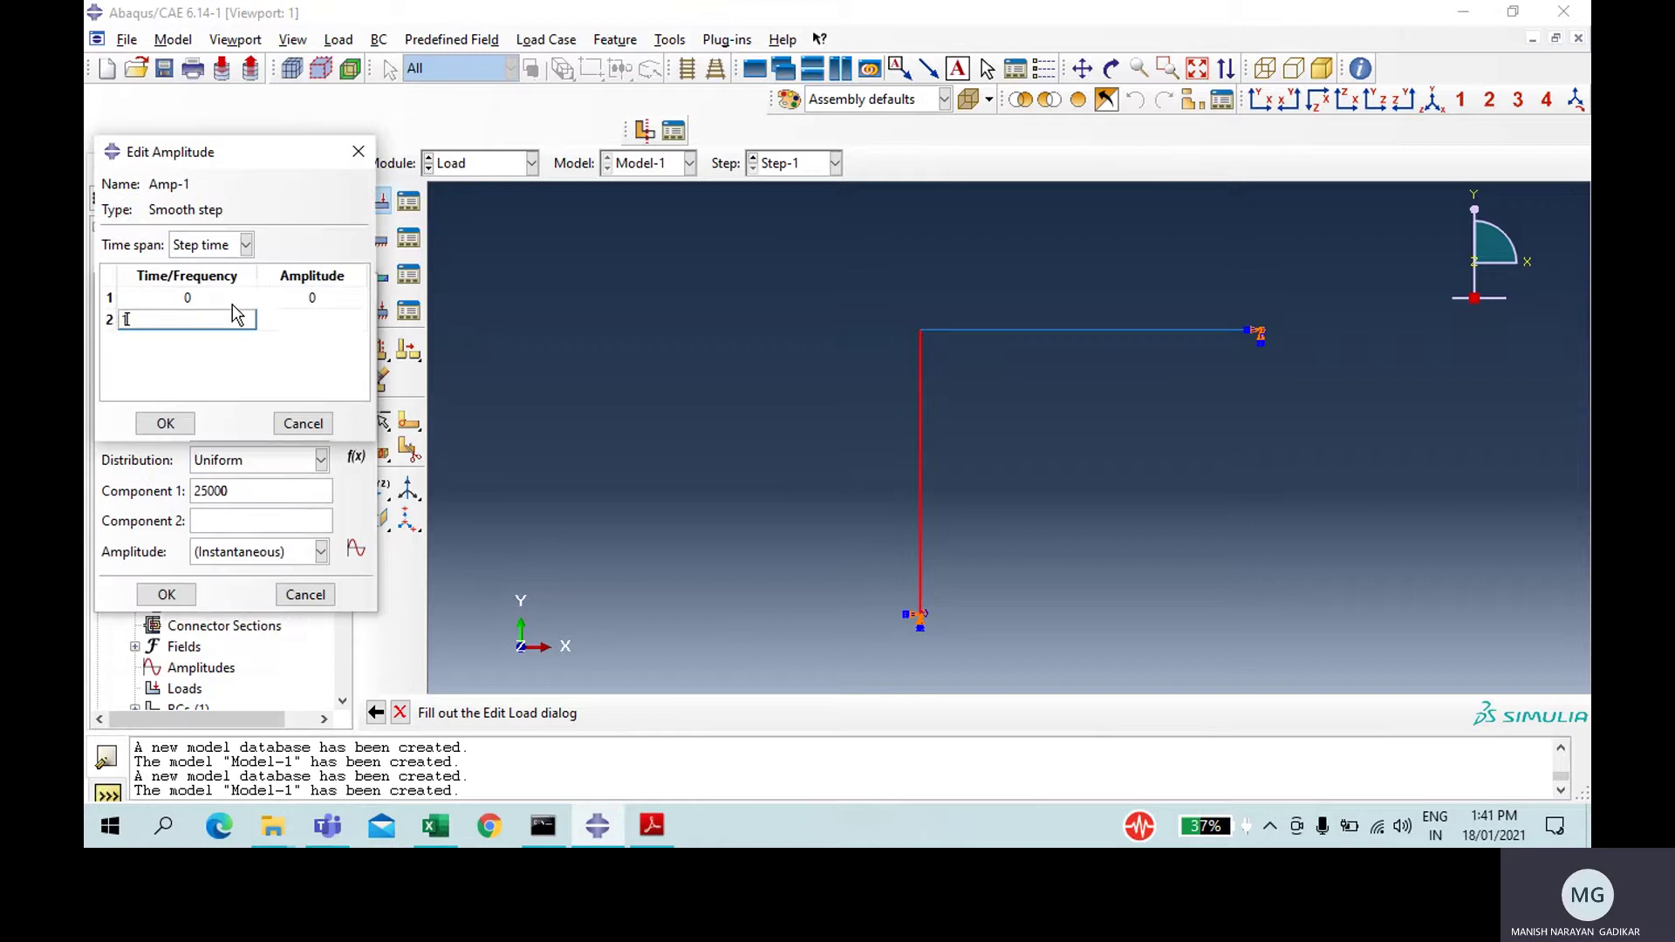
{"action": "key", "text": "Tab"}
{"action": "type", "text": "1"}
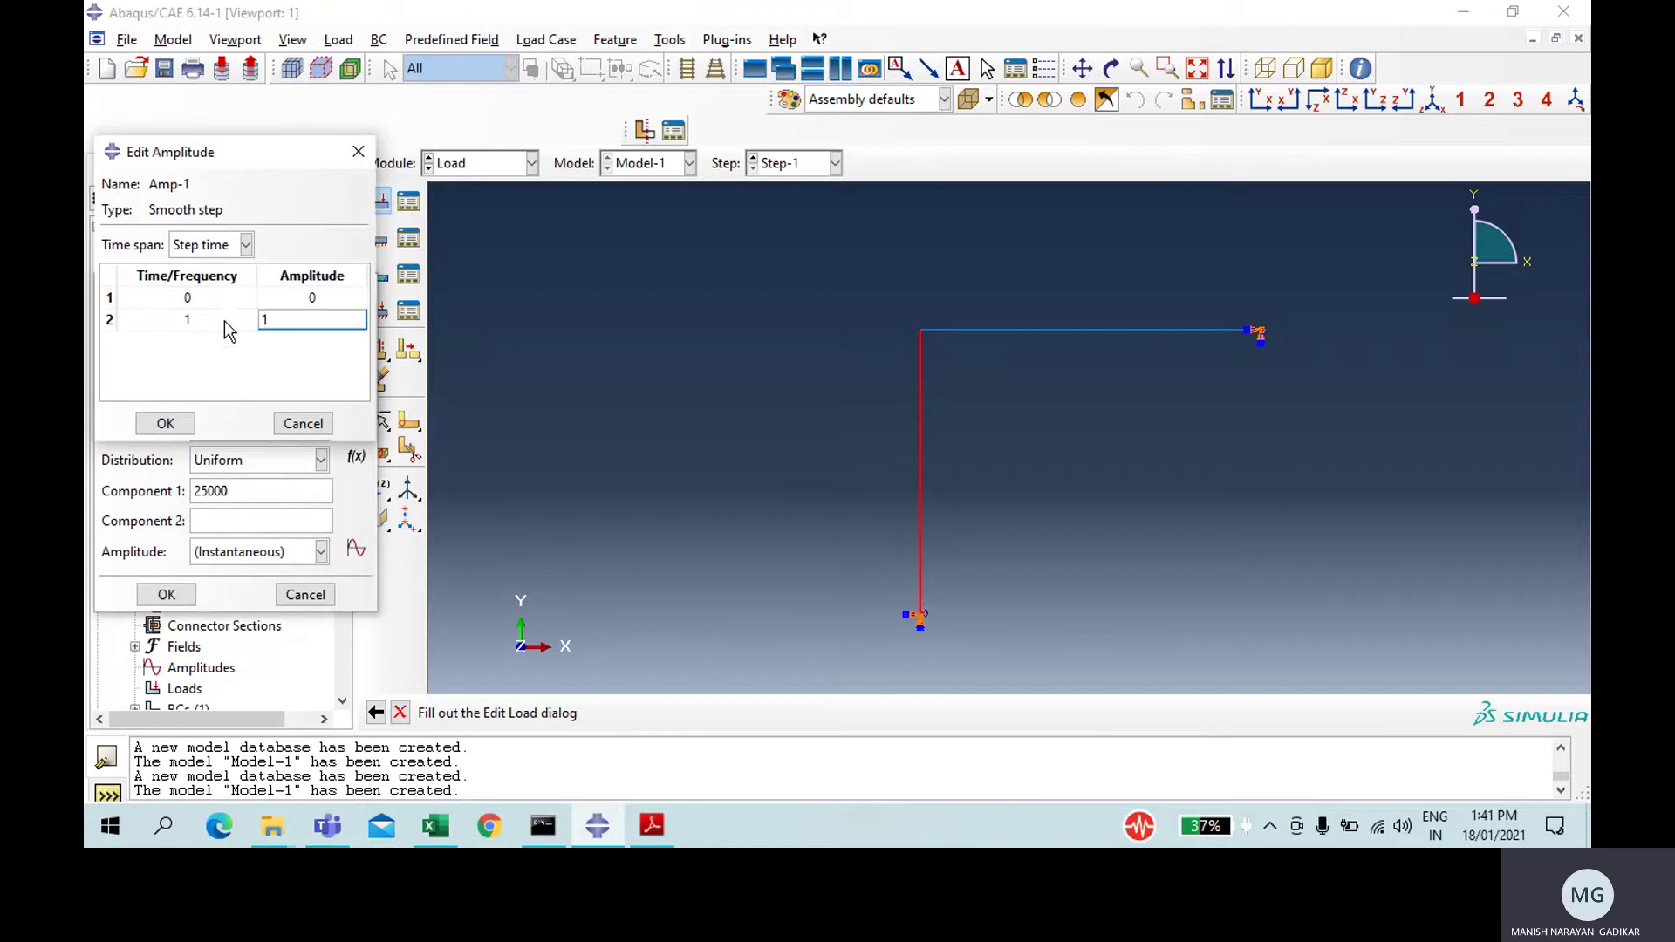
{"action": "left_click", "coordinate": [166, 424]}
- Assign amplitude Amp-1 to the column's line load and finish the load definition
{"action": "left_click", "coordinate": [199, 551]}
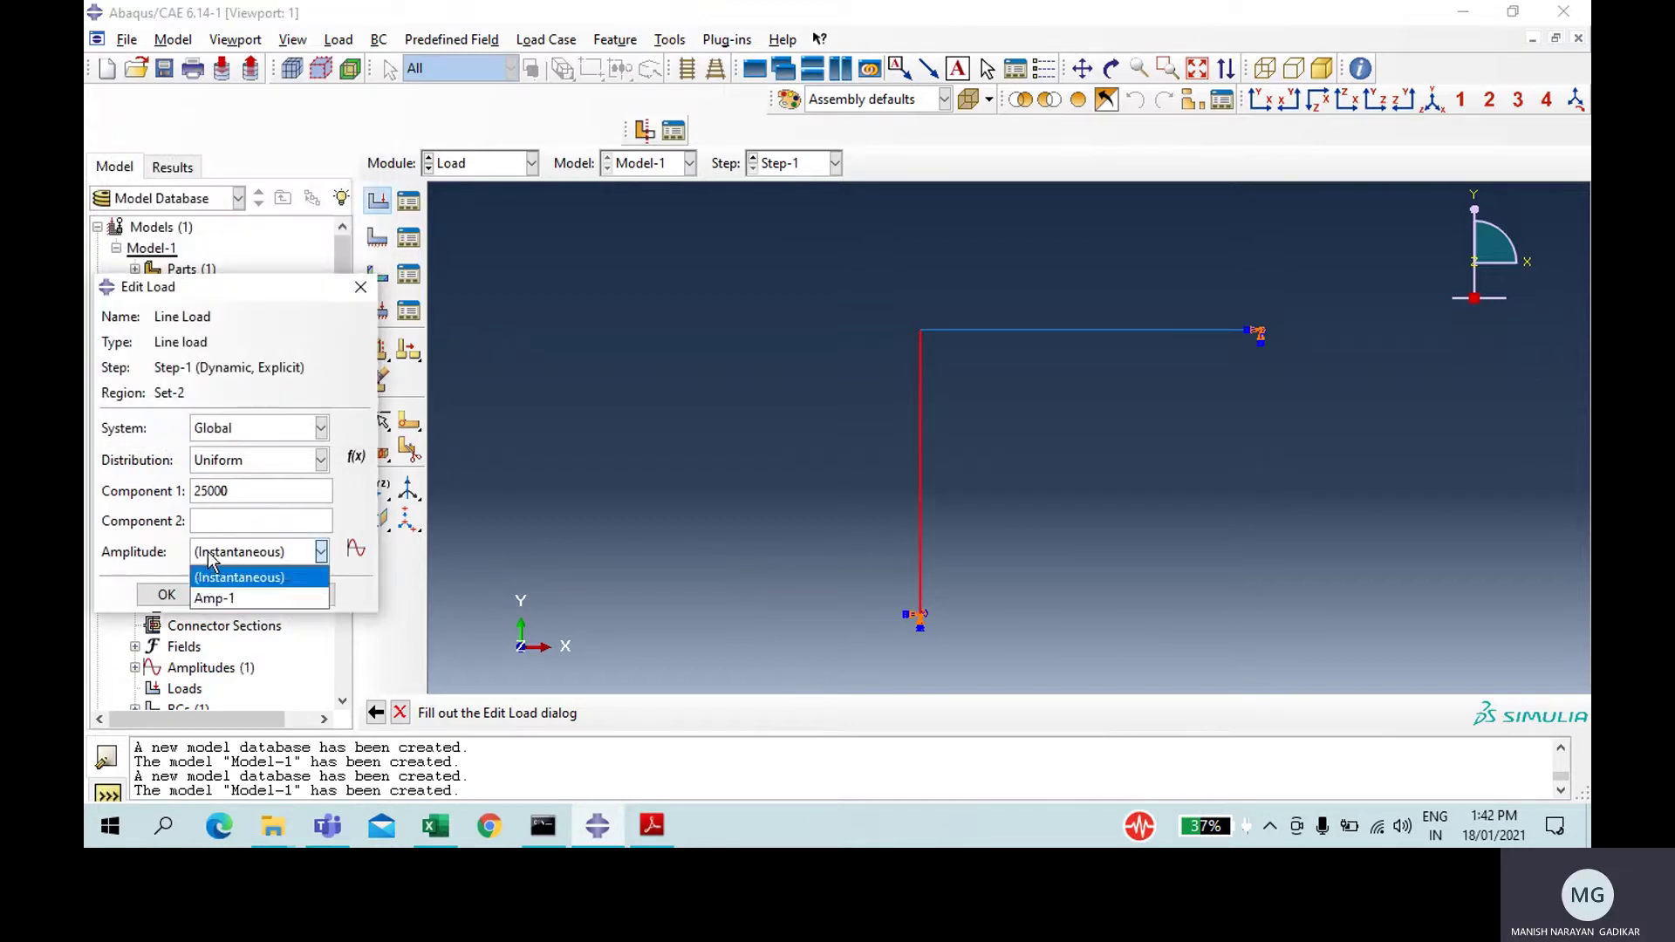
{"action": "left_click", "coordinate": [223, 599]}
{"action": "left_click", "coordinate": [166, 594]}
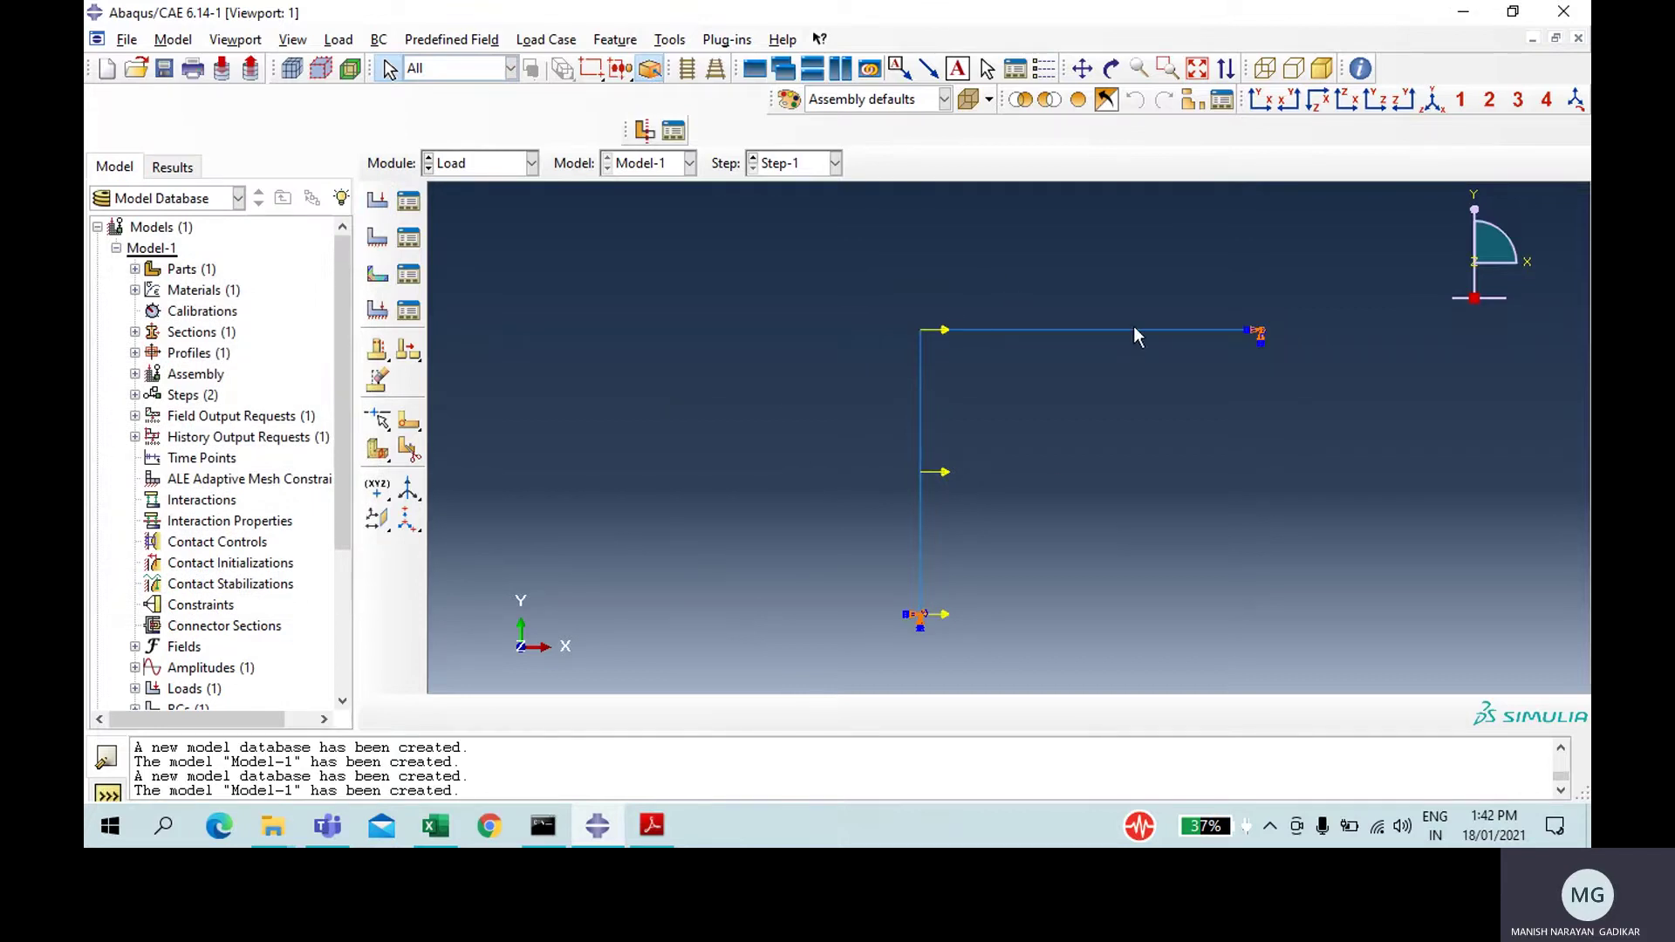
- Check the point load in the assignment PDF, and start a Concentrated force load named Concentrated in Step-1 in Abaqus
{"action": "left_click", "coordinate": [652, 826]}
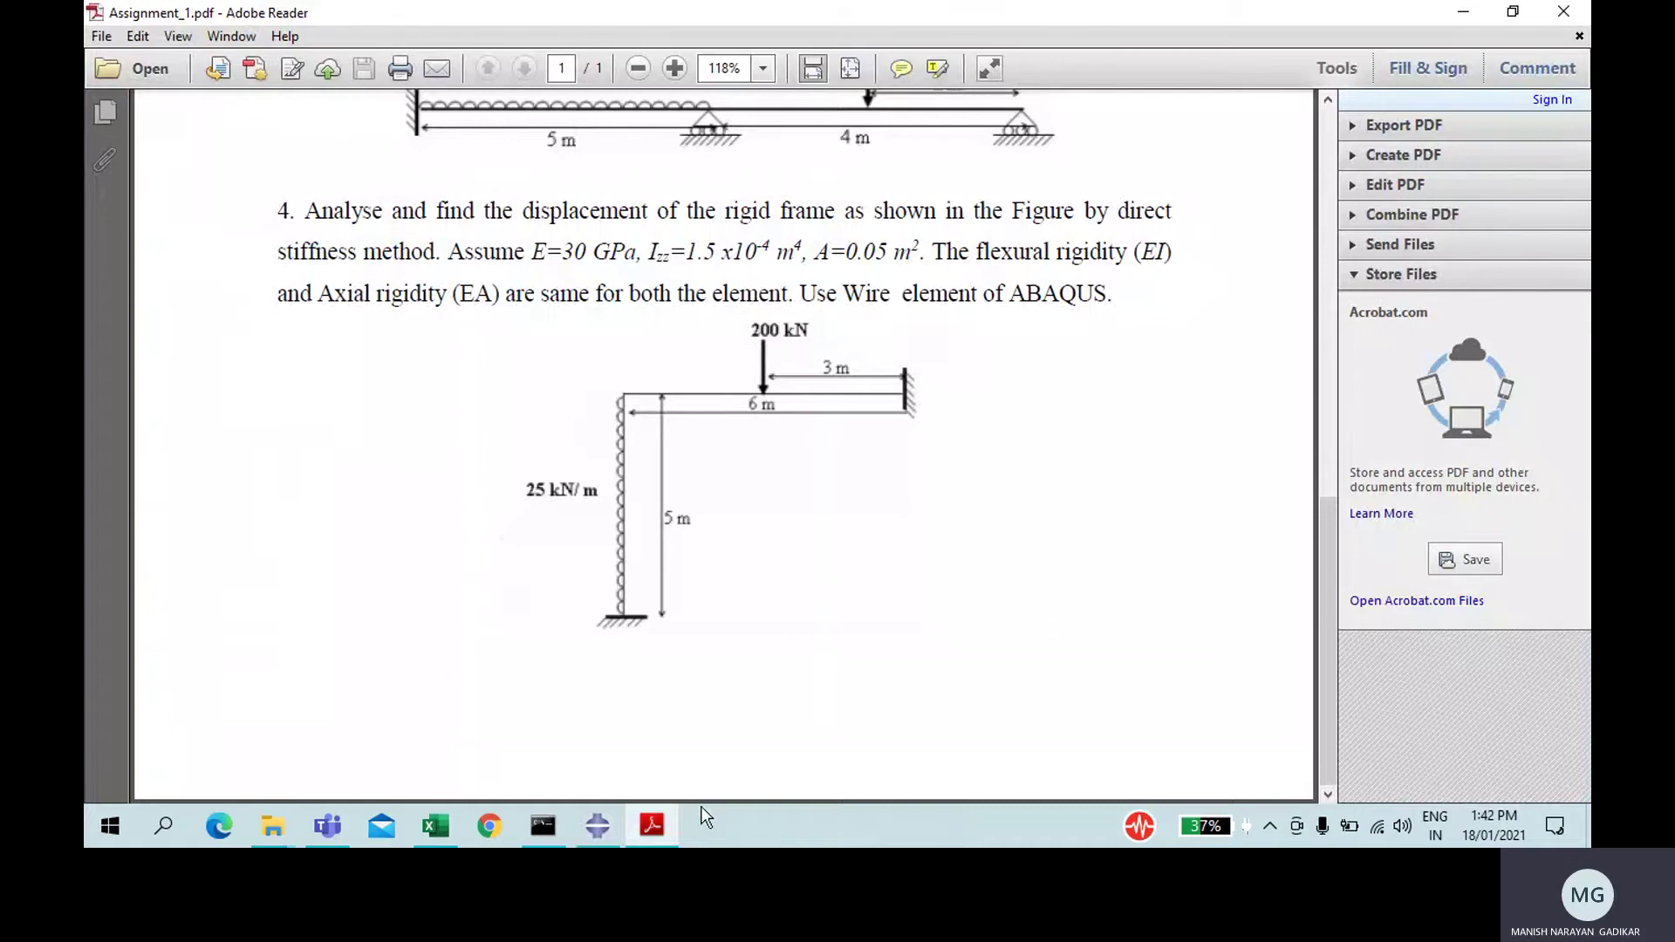
{"action": "left_click", "coordinate": [657, 810]}
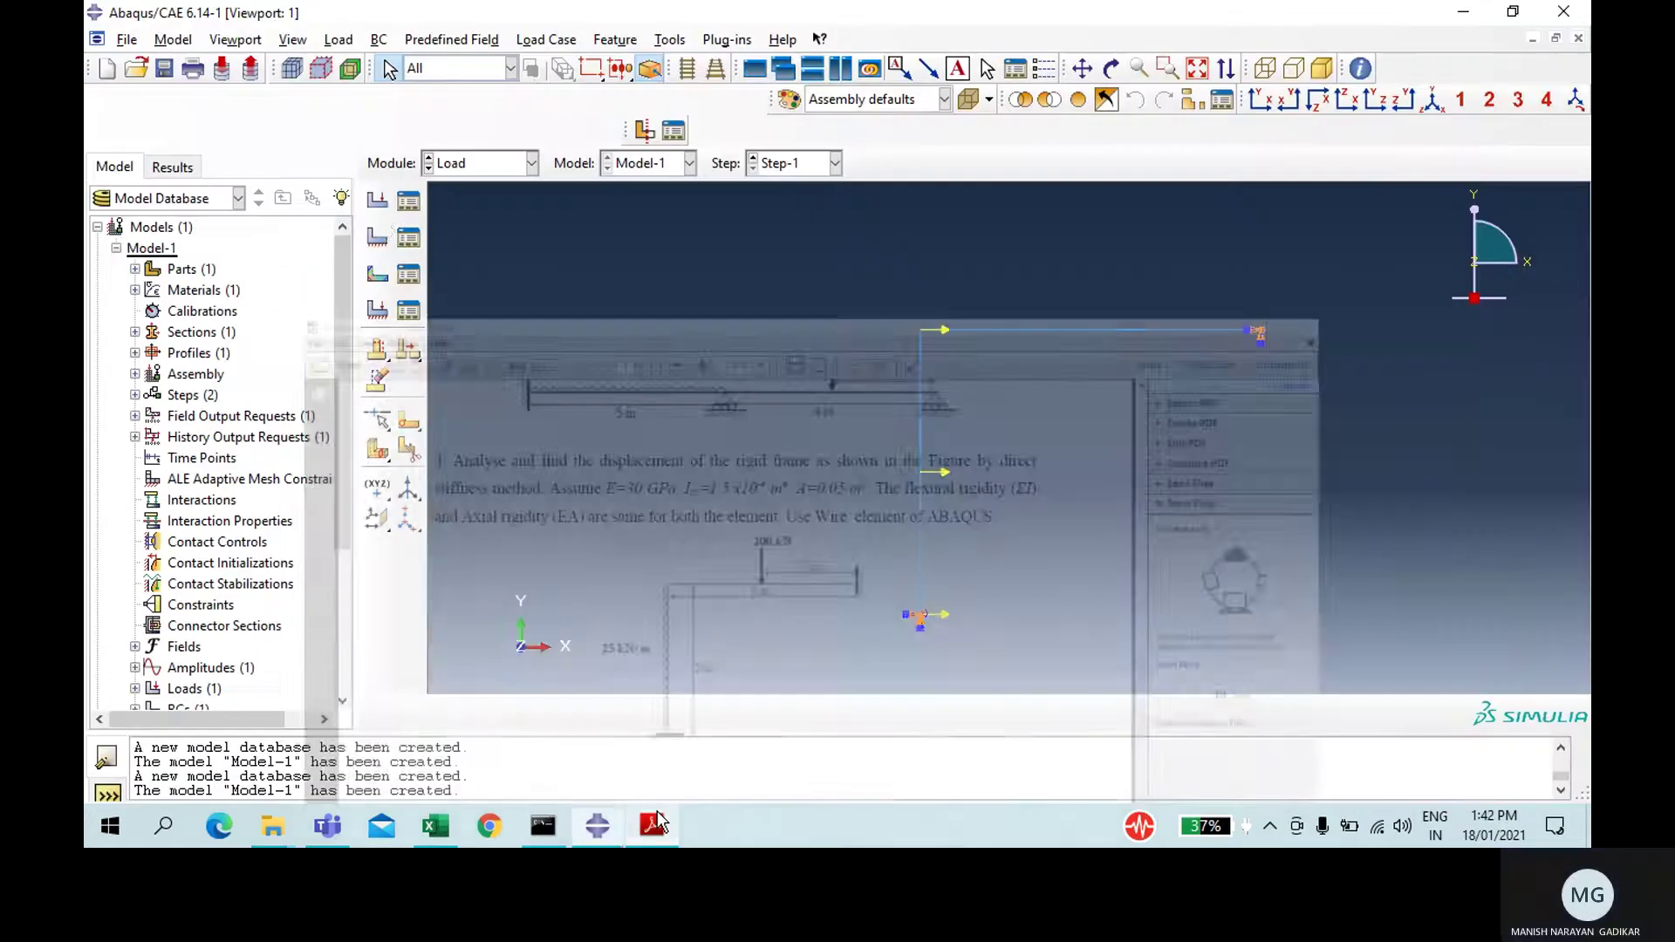
{"action": "left_click", "coordinate": [377, 200]}
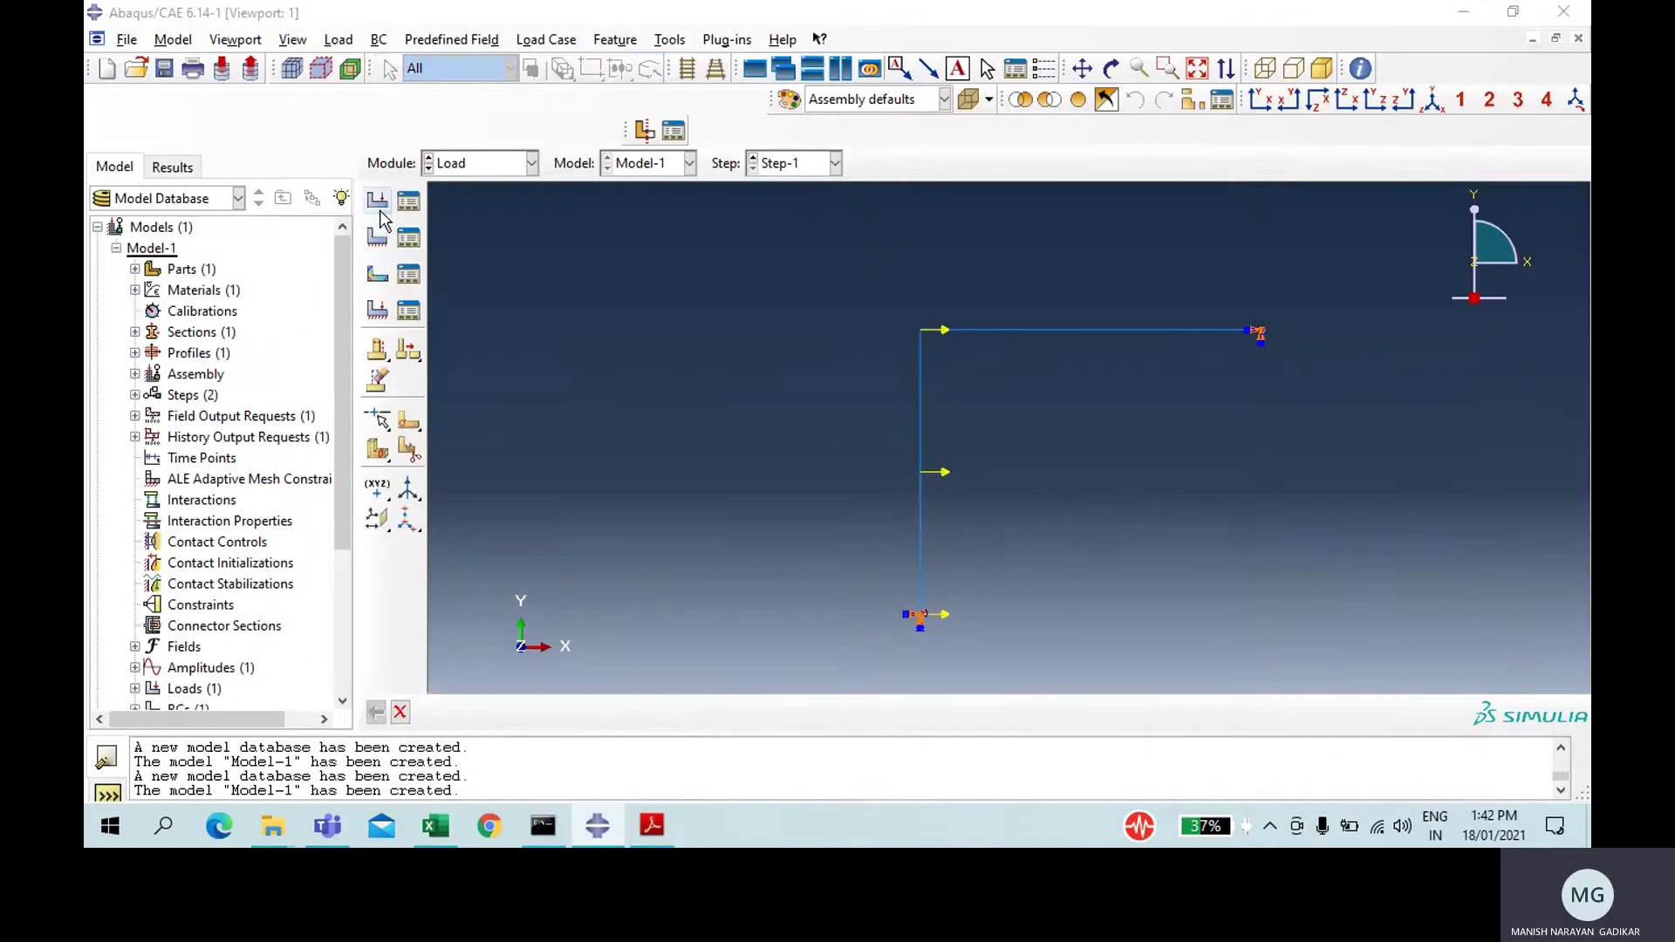
{"action": "type", "text": "COnc"}
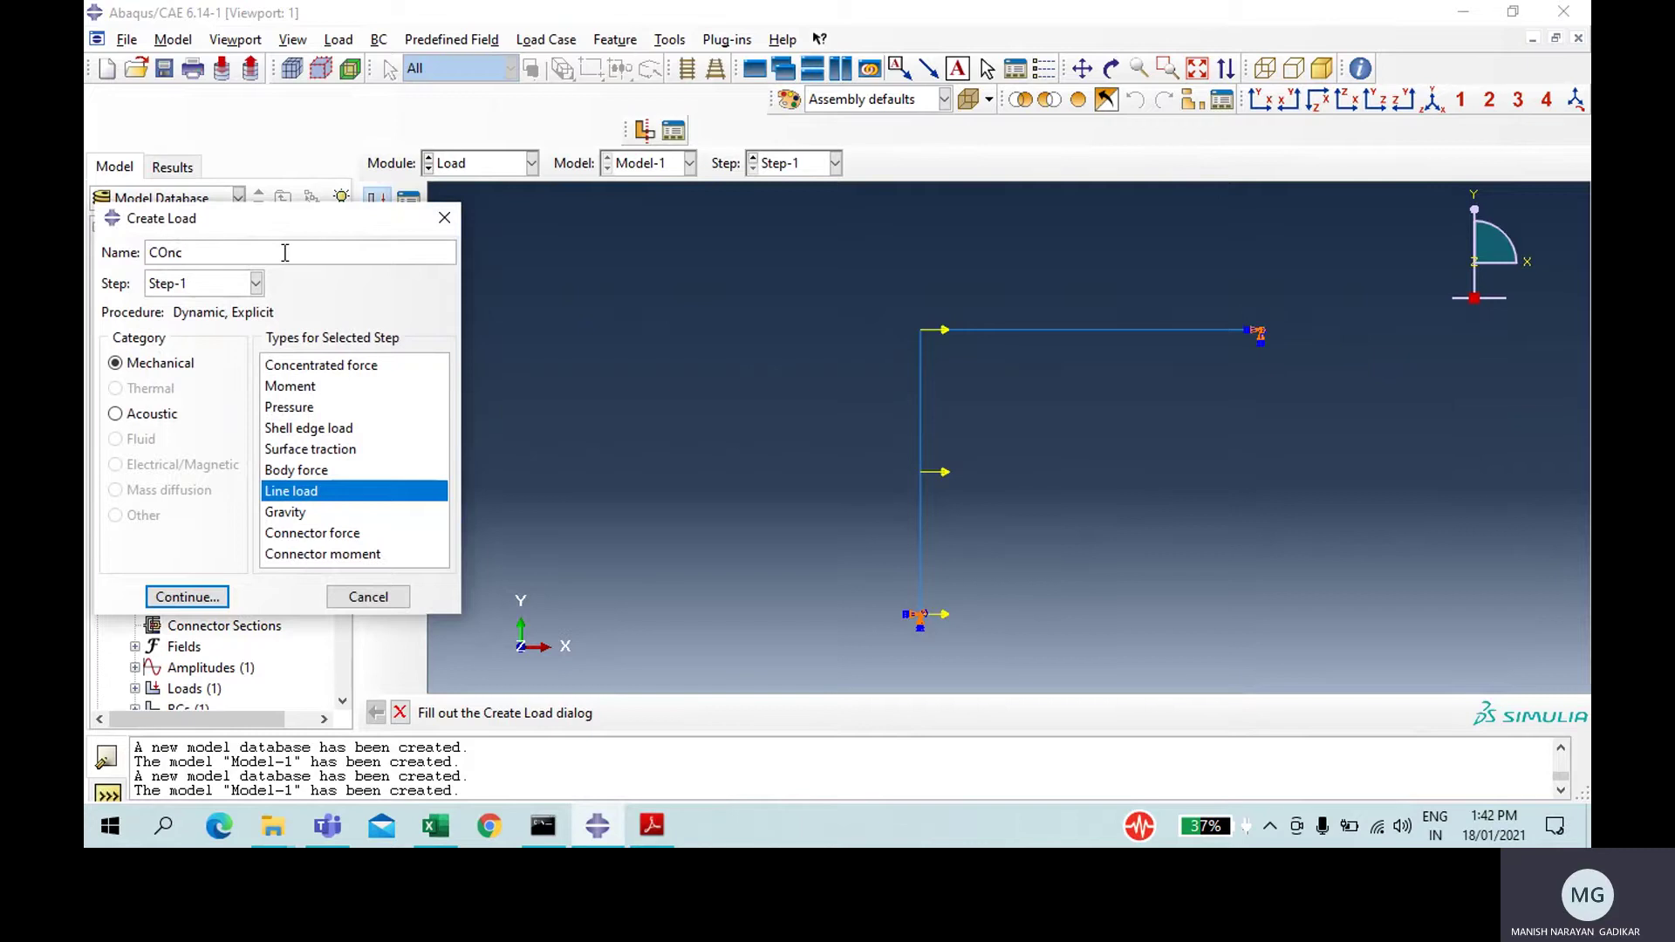
{"action": "type", "text": "oncenta"}
{"action": "key", "text": "BackSpace"}
{"action": "type", "text": "rated"}
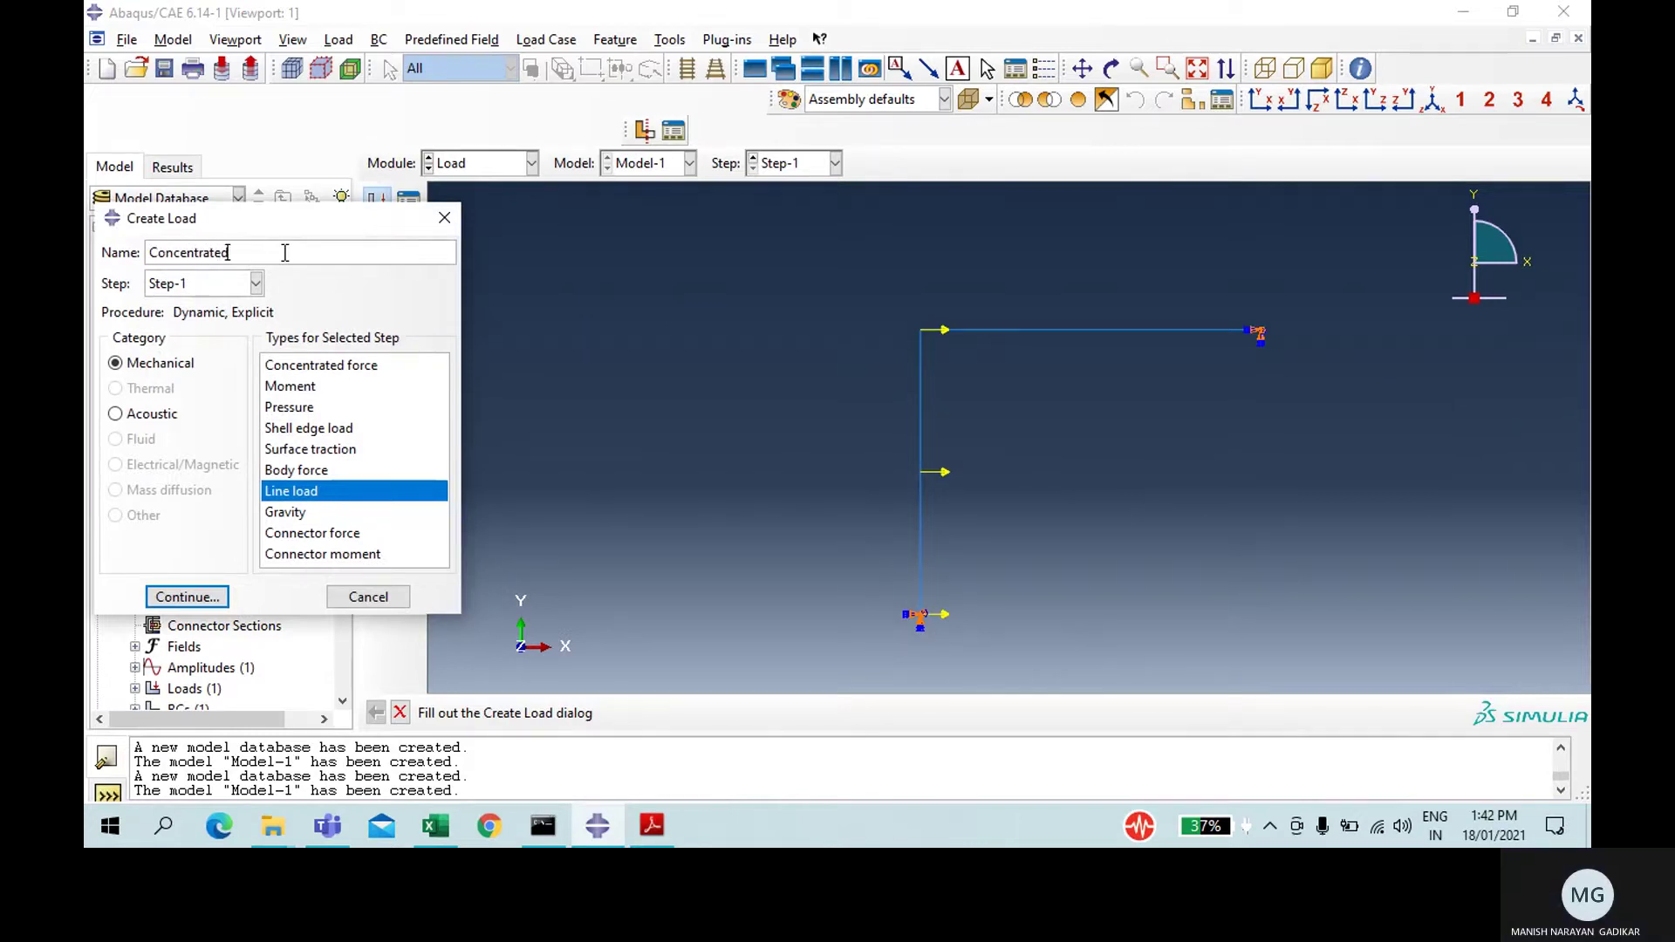
{"action": "left_click", "coordinate": [323, 364]}
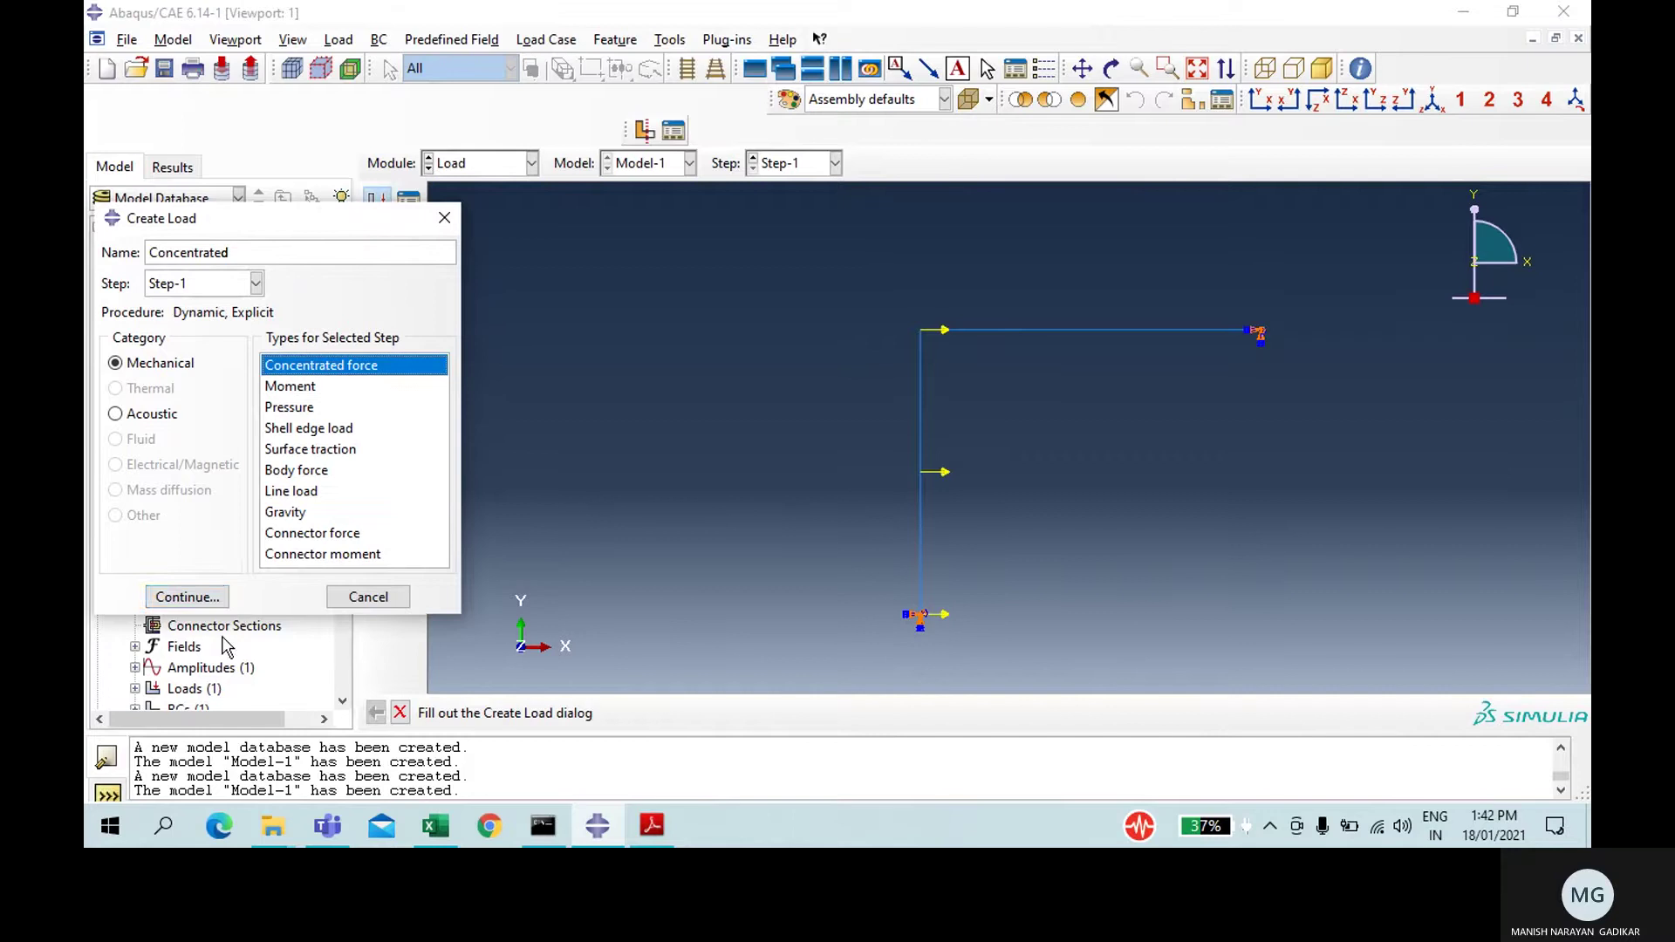
{"action": "left_click", "coordinate": [206, 606]}
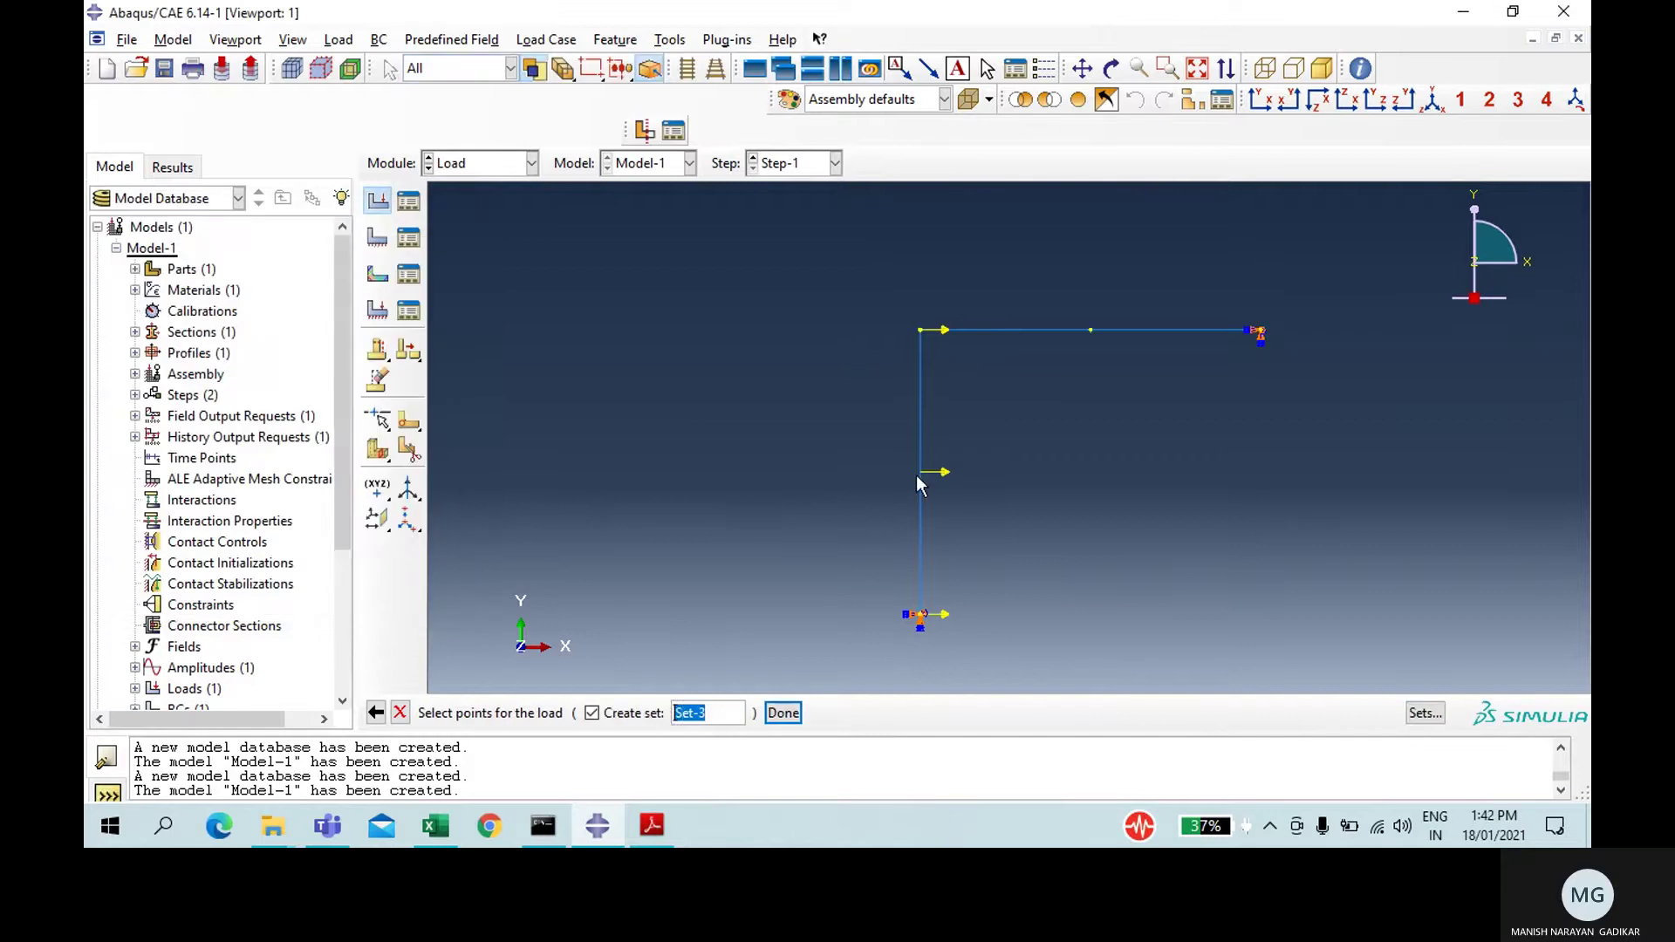
- Apply the concentrated force at the beam's midpoint with CF2 of -200000 and amplitude Amp-1, checking the value in the assignment PDF
{"action": "left_click", "coordinate": [1090, 329]}
{"action": "left_click", "coordinate": [783, 712]}
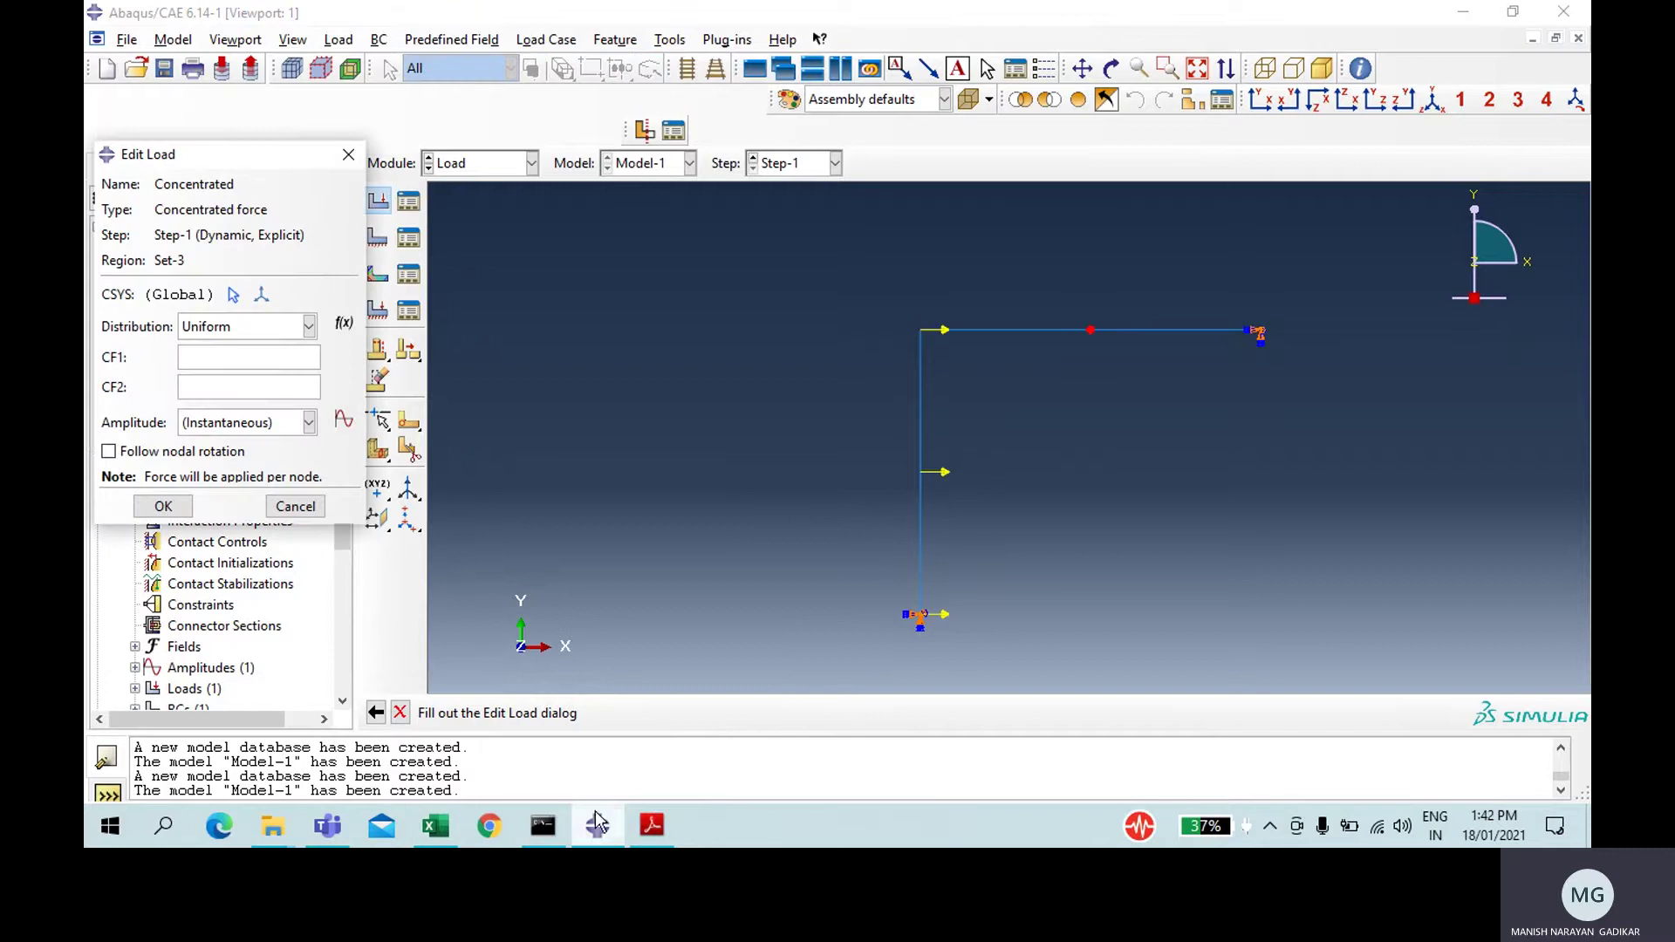
{"action": "left_click", "coordinate": [652, 826]}
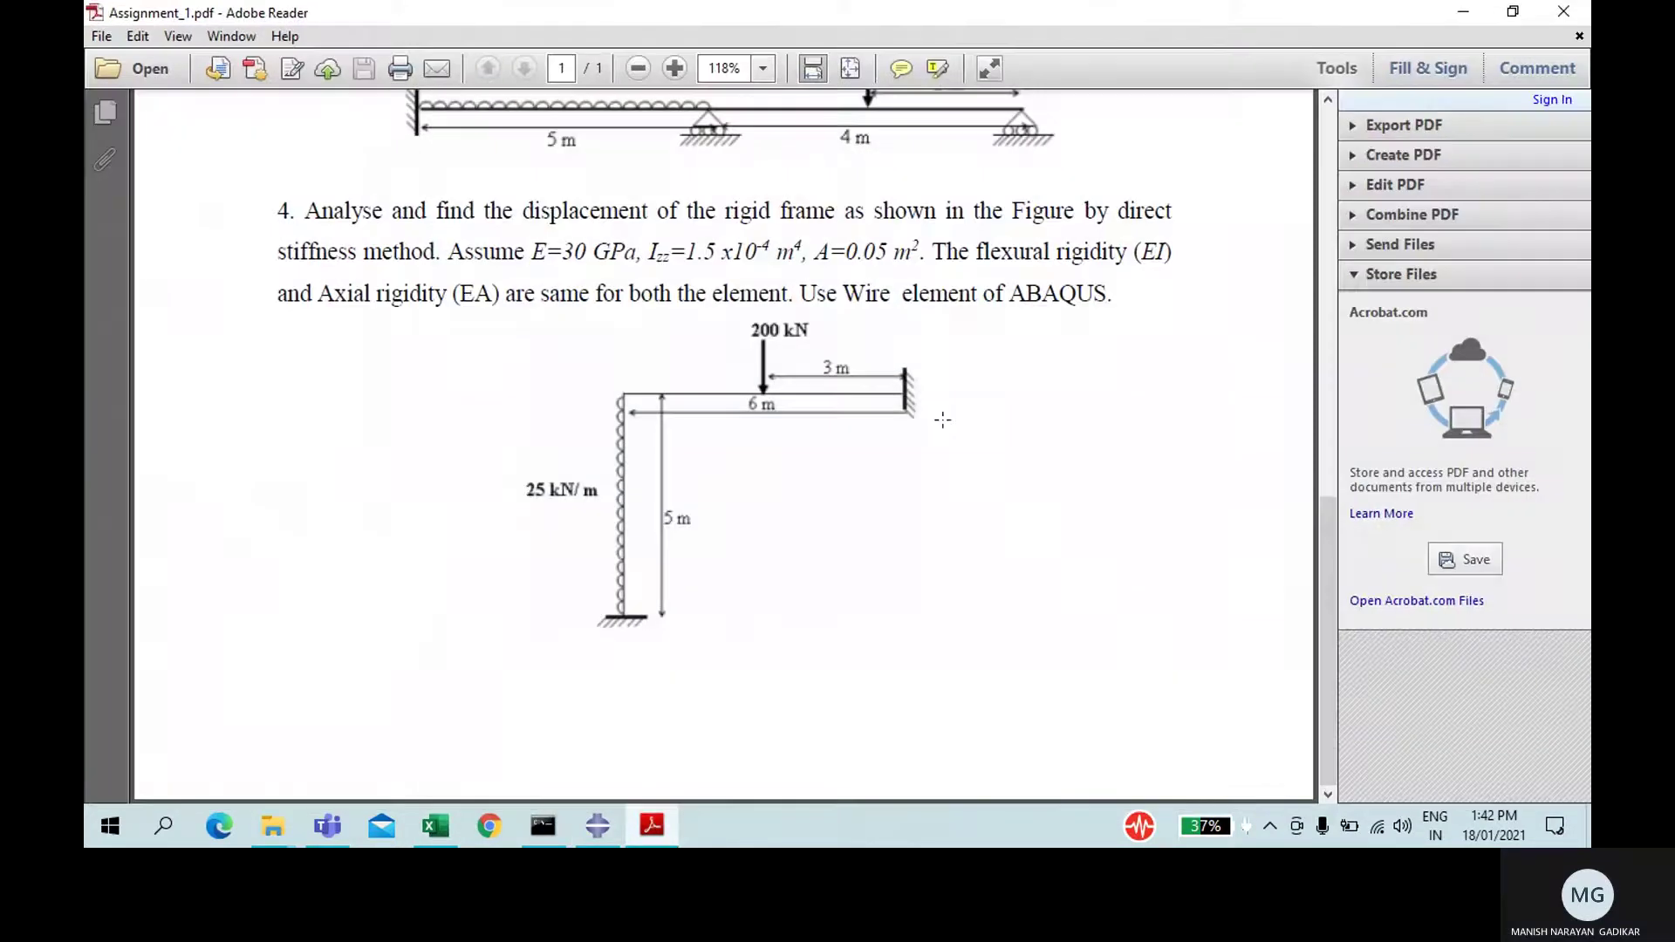
{"action": "left_click", "coordinate": [661, 829]}
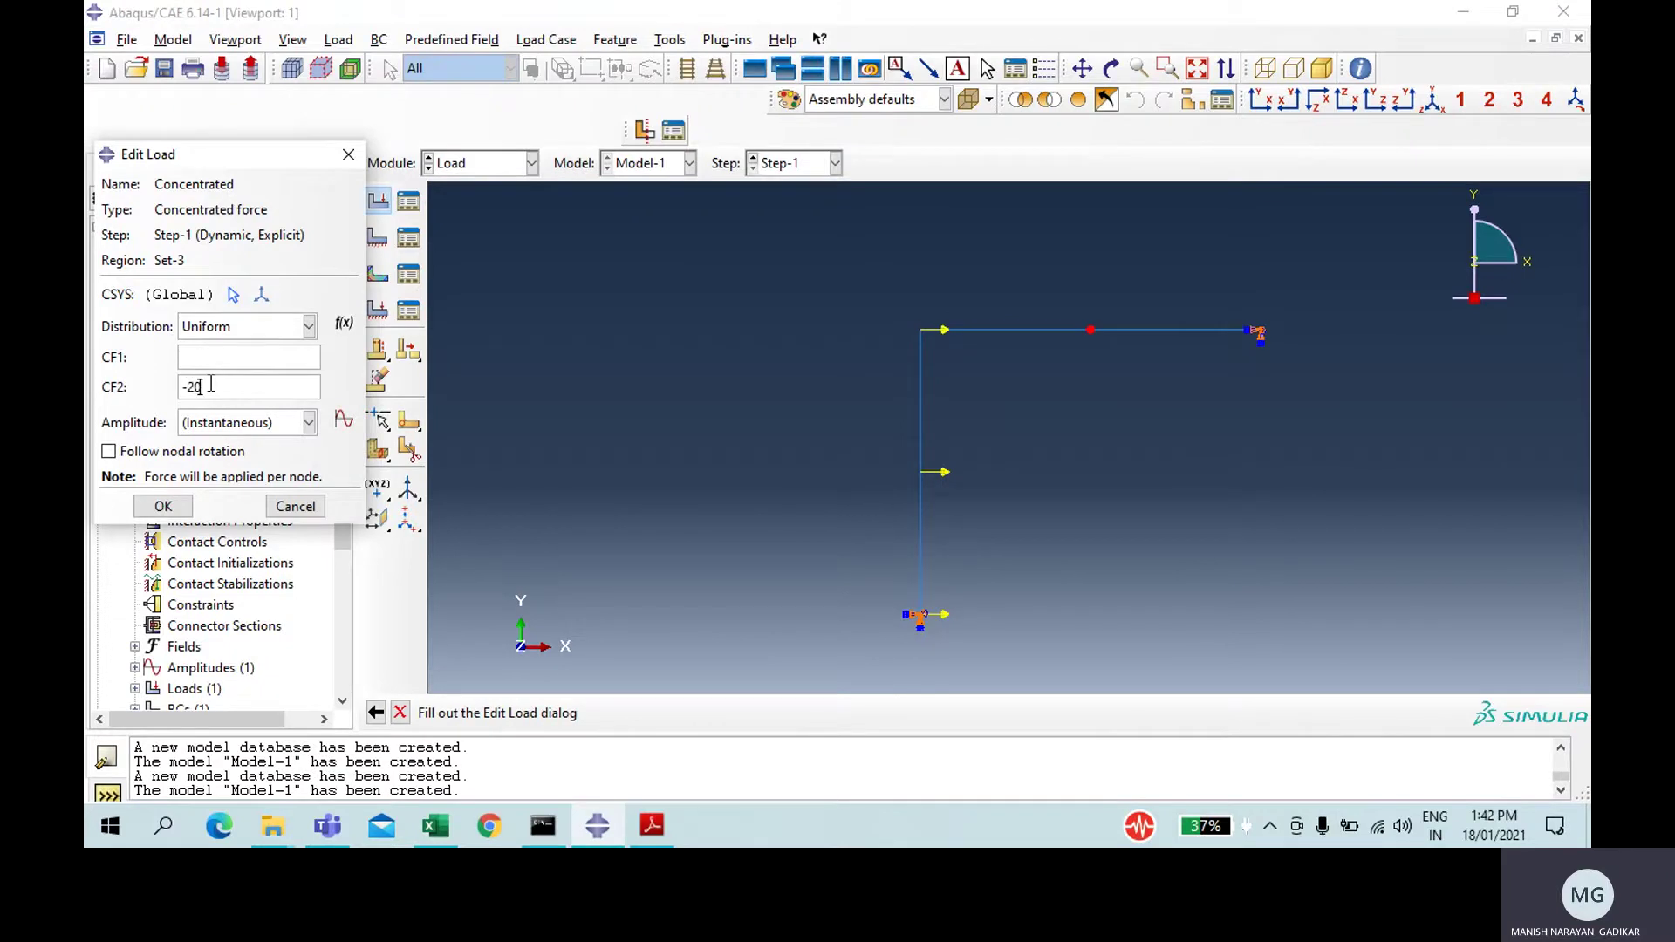
{"action": "left_click", "coordinate": [281, 426]}
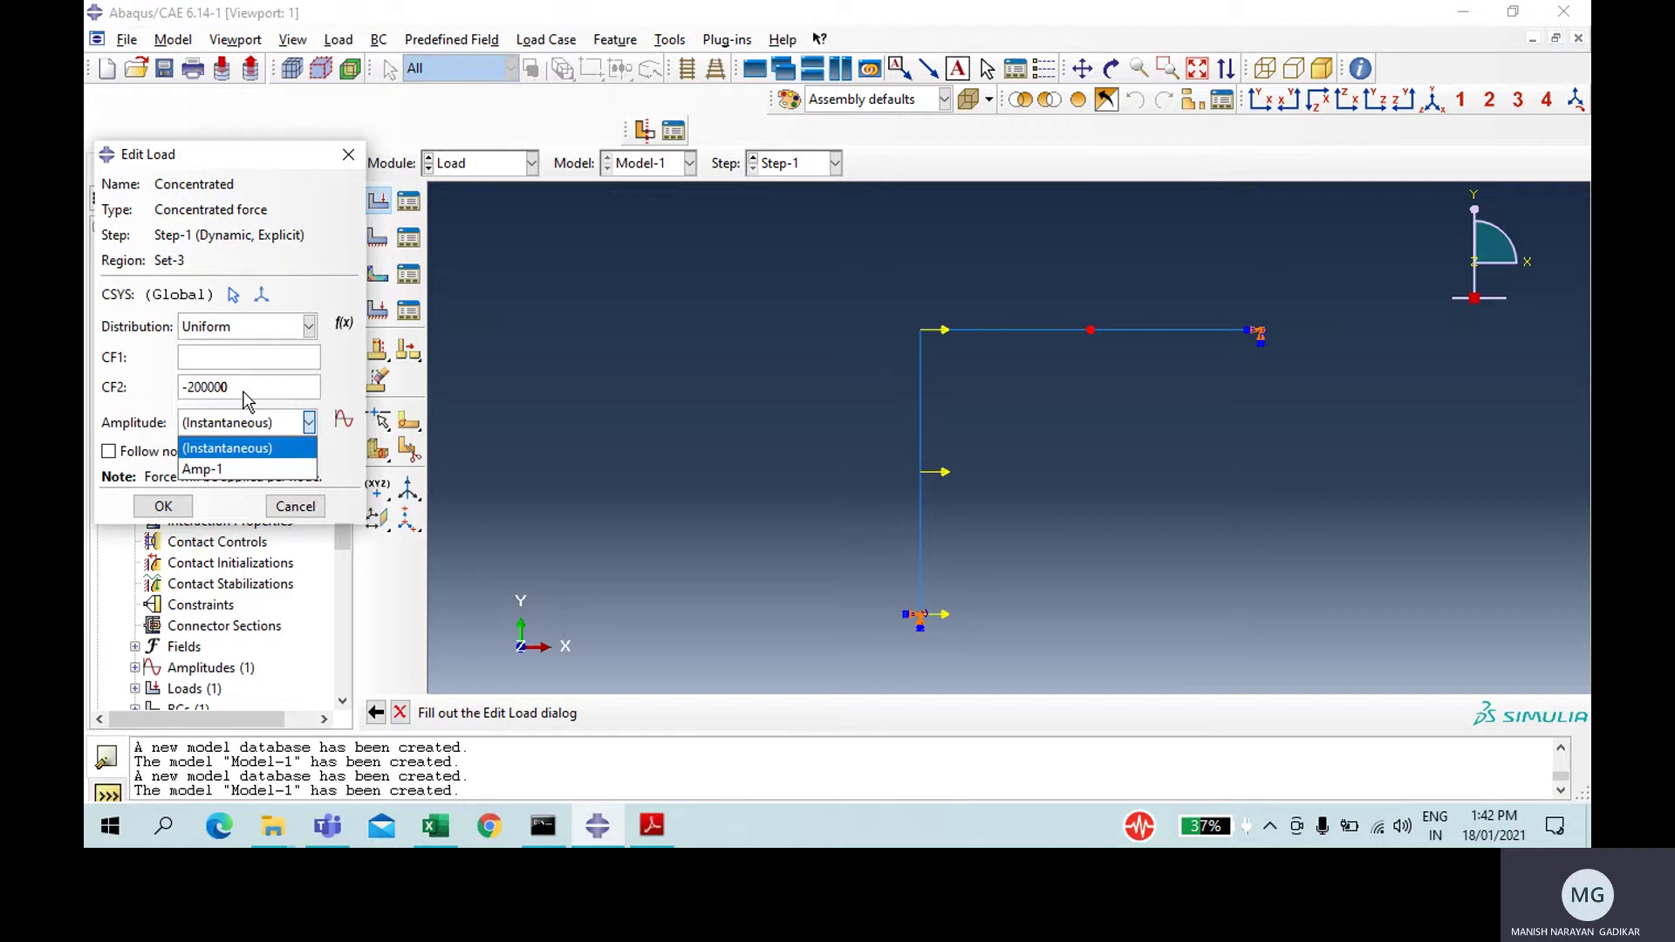
{"action": "left_click", "coordinate": [202, 468]}
{"action": "left_click", "coordinate": [163, 506]}
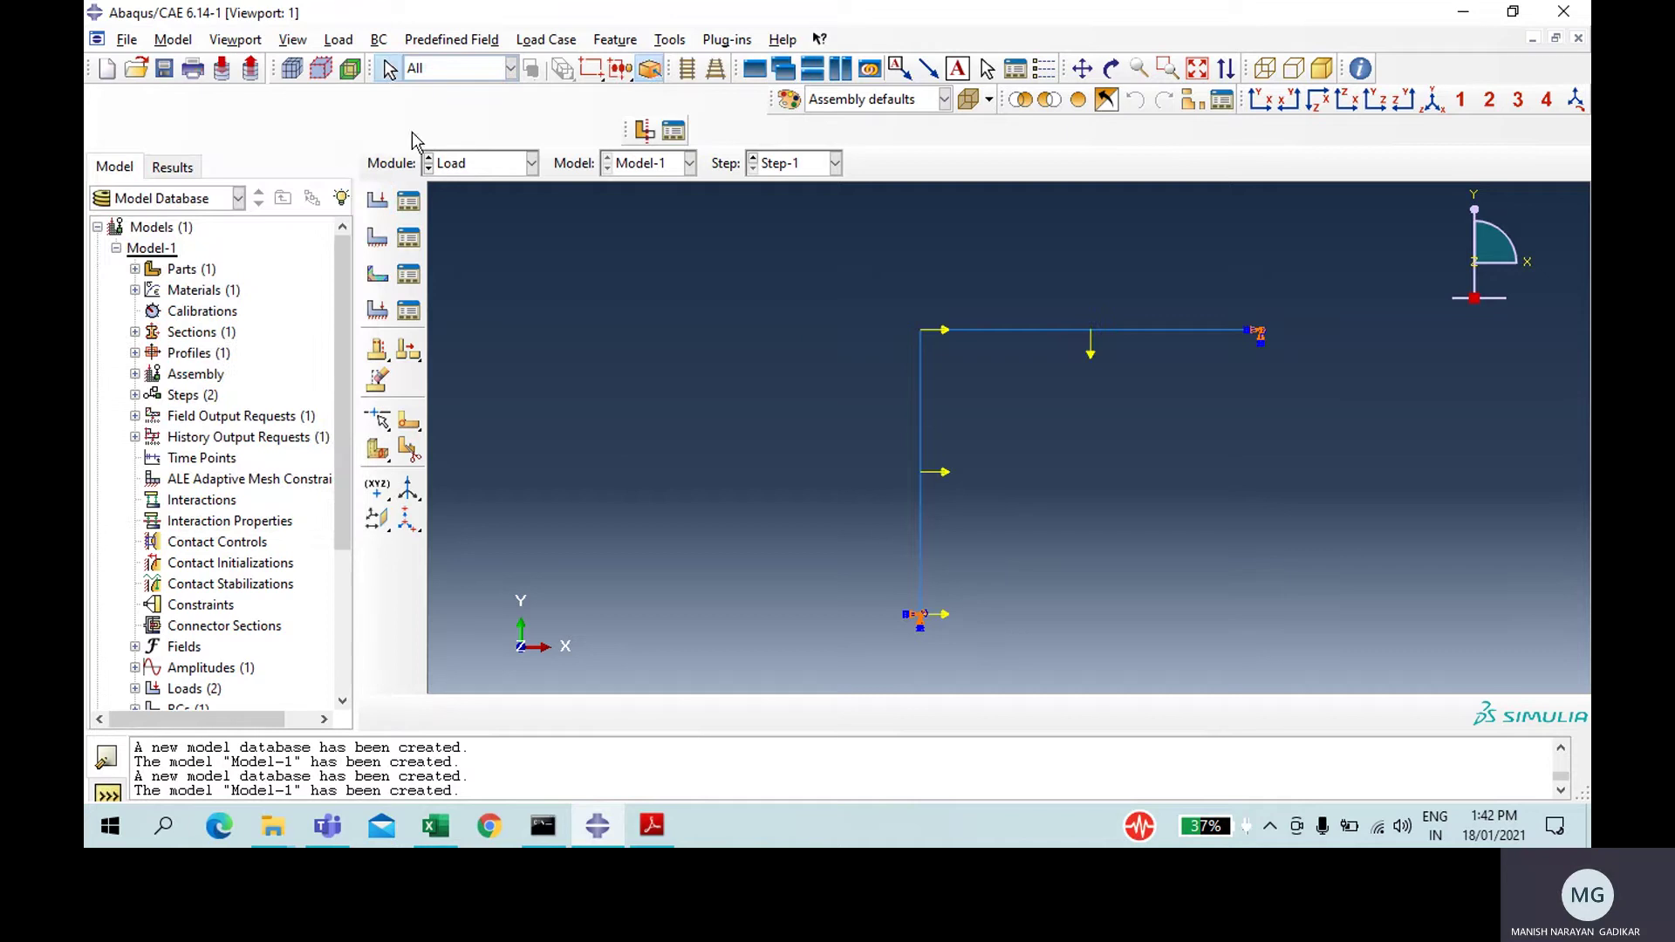
- In the Mesh module, seed all frame edges by size with an approximate element size of 0.5 and mesh the part instance
{"action": "left_click", "coordinate": [472, 164]}
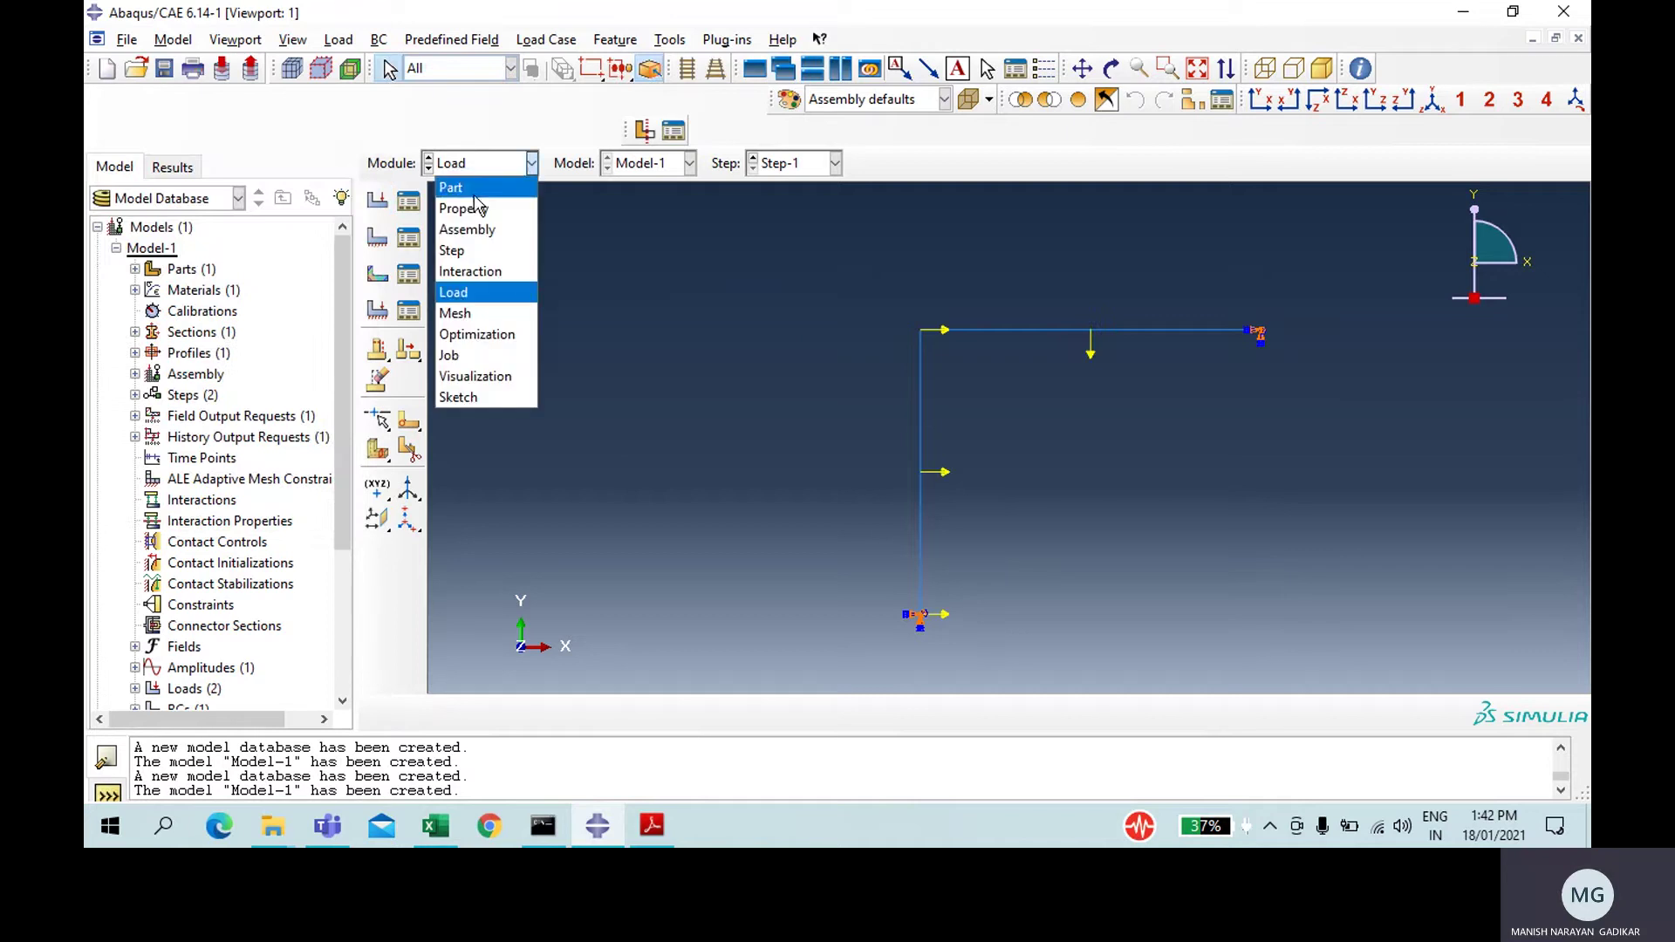
{"action": "left_click", "coordinate": [468, 313]}
{"action": "left_click_drag", "start_coordinate": [829, 232], "coordinate": [1476, 663]}
{"action": "left_click", "coordinate": [403, 217]}
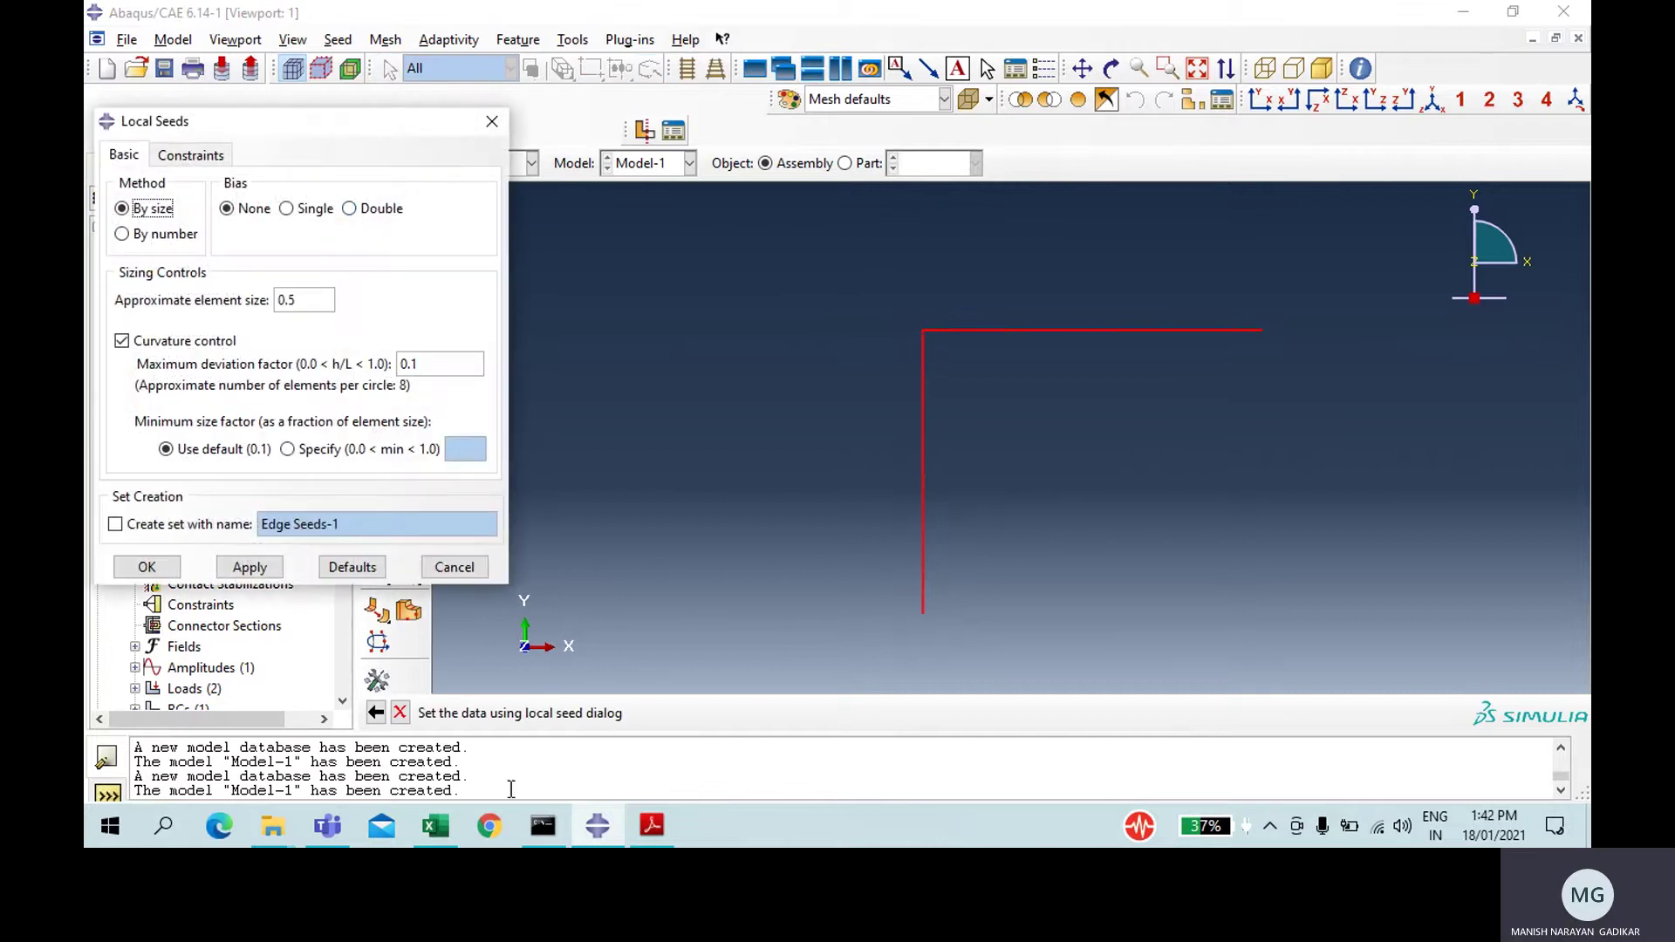
{"action": "left_click", "coordinate": [437, 829]}
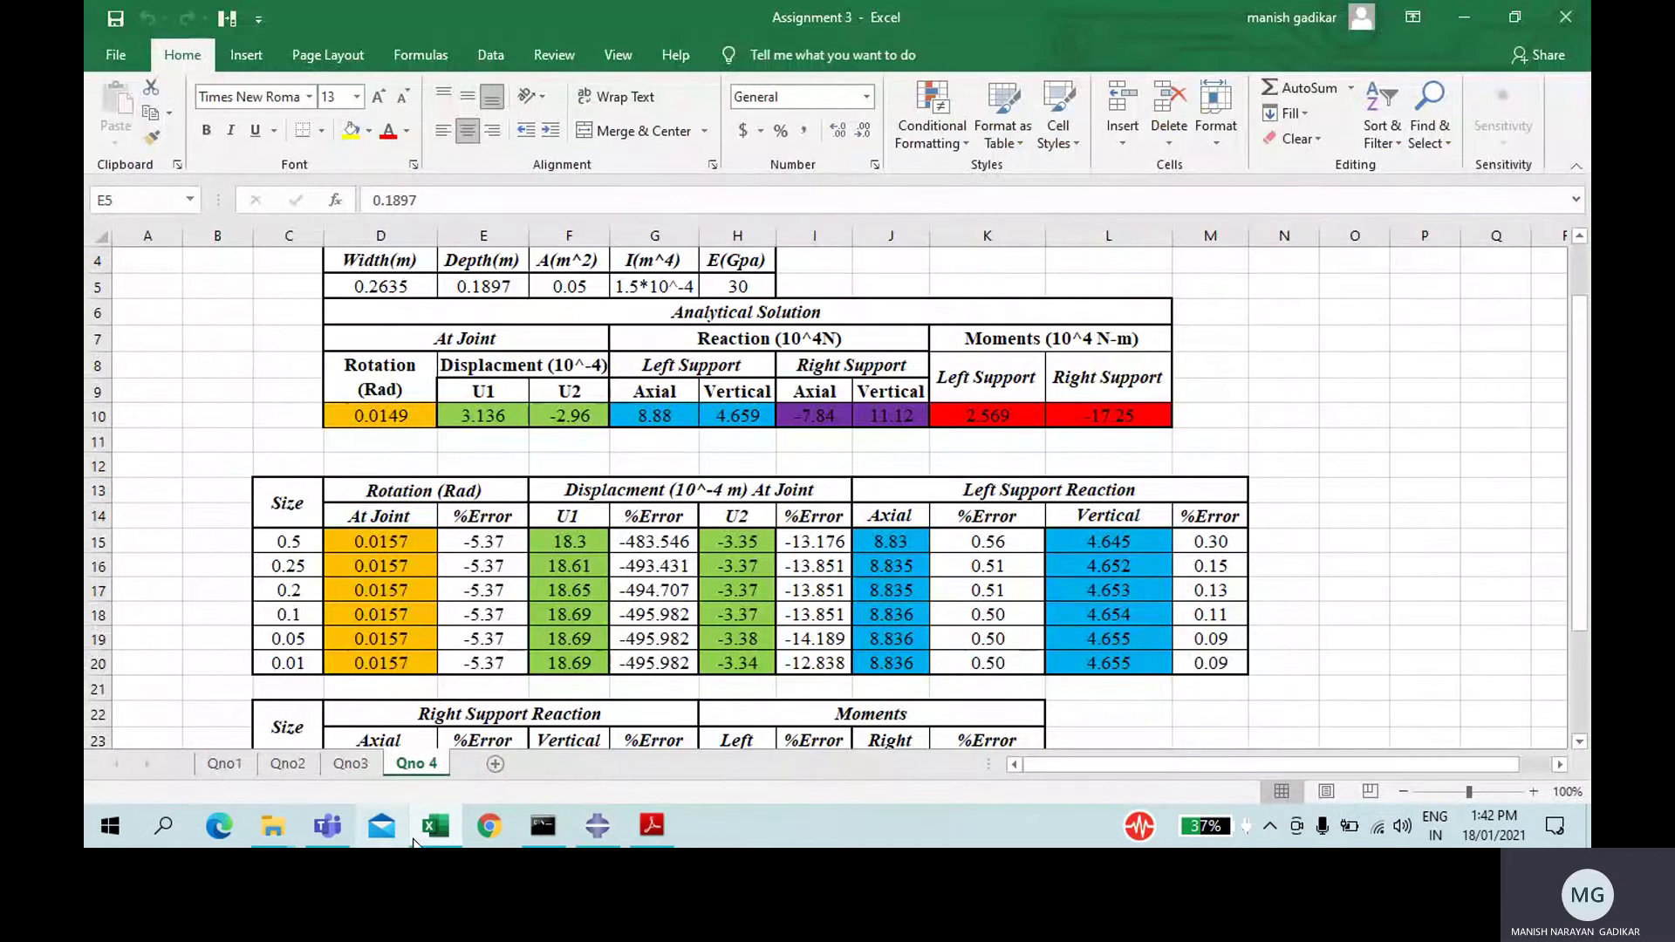
{"action": "left_click", "coordinate": [429, 830]}
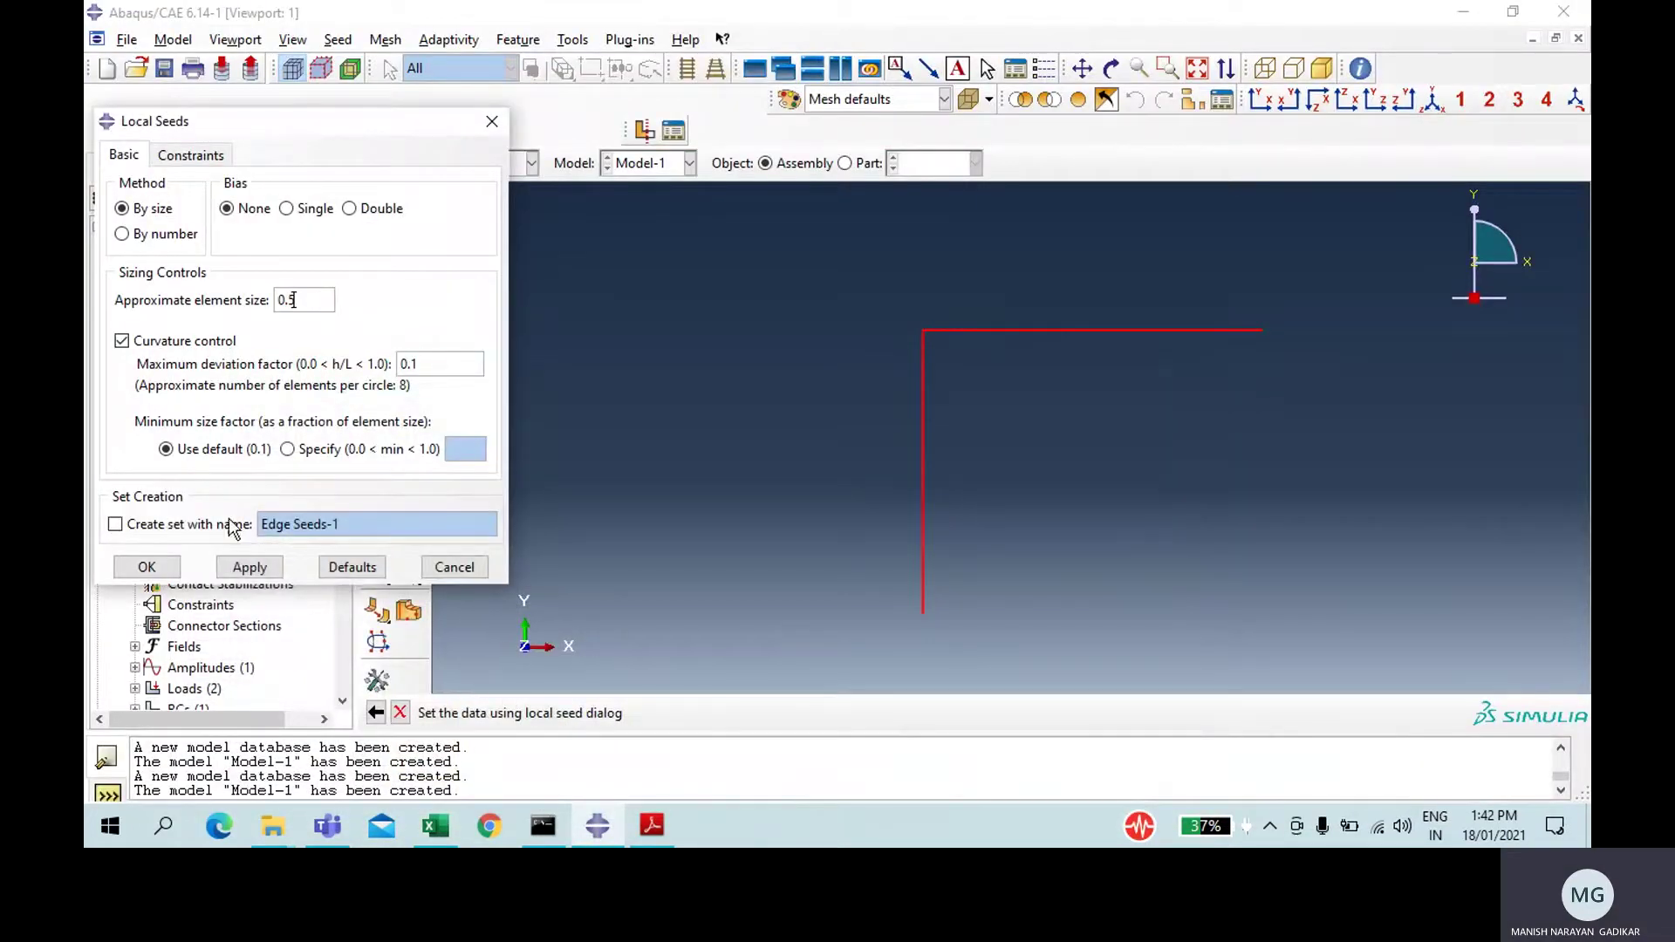
{"action": "left_click", "coordinate": [147, 567]}
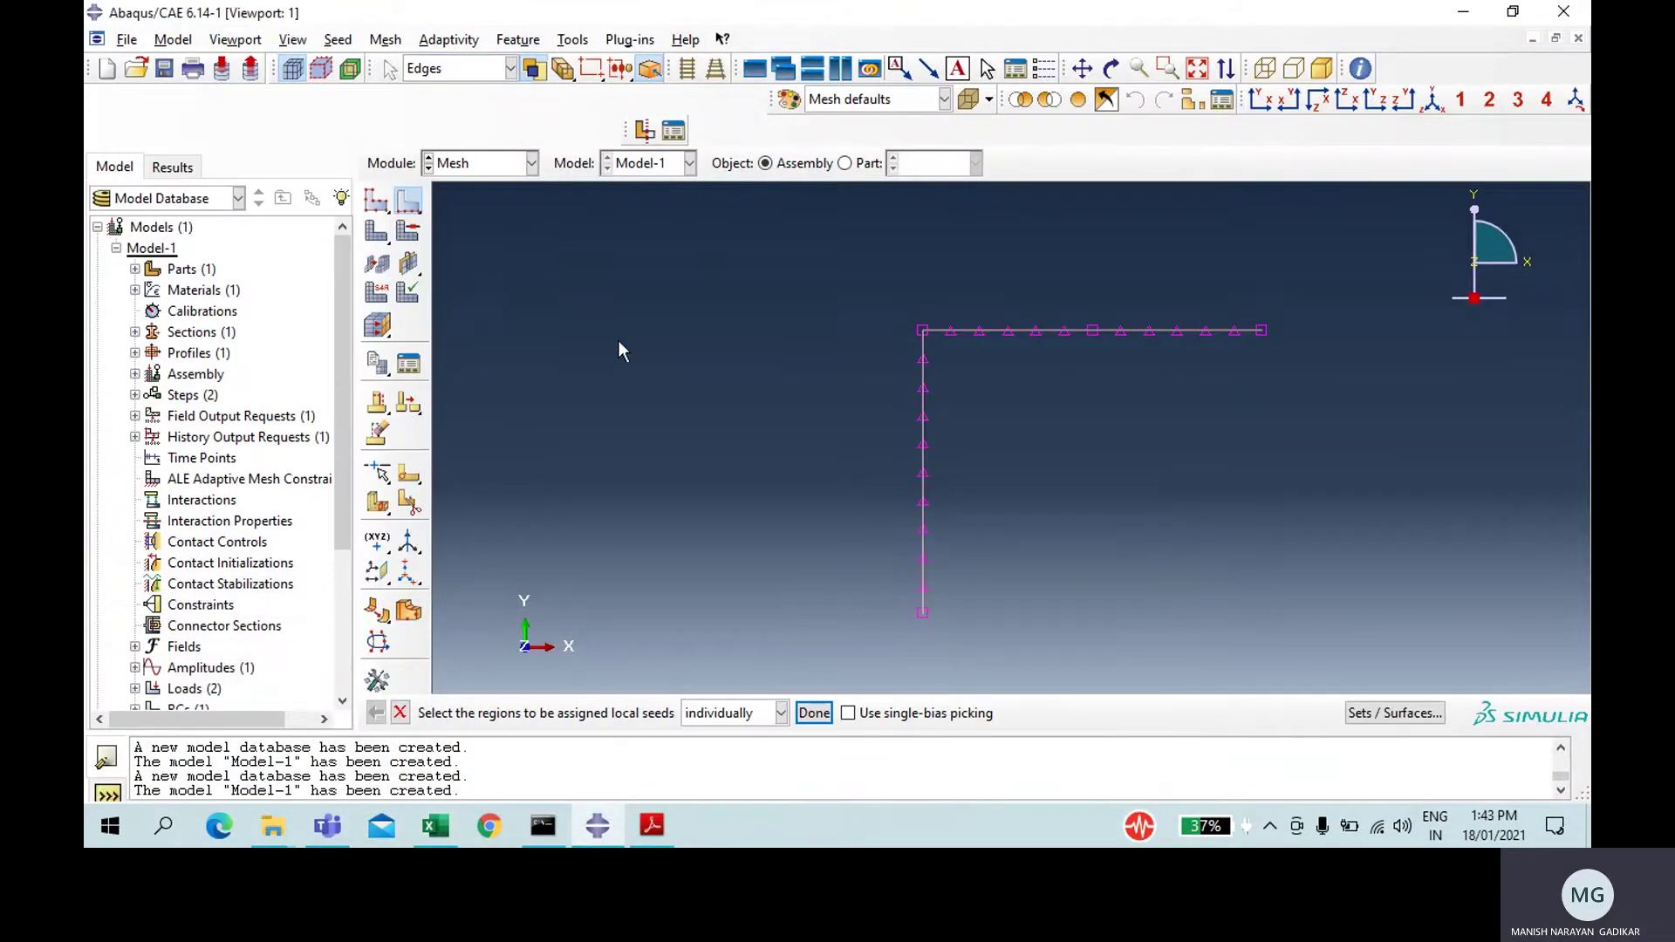
{"action": "left_click", "coordinate": [377, 232]}
{"action": "middle_click", "coordinate": [643, 202]}
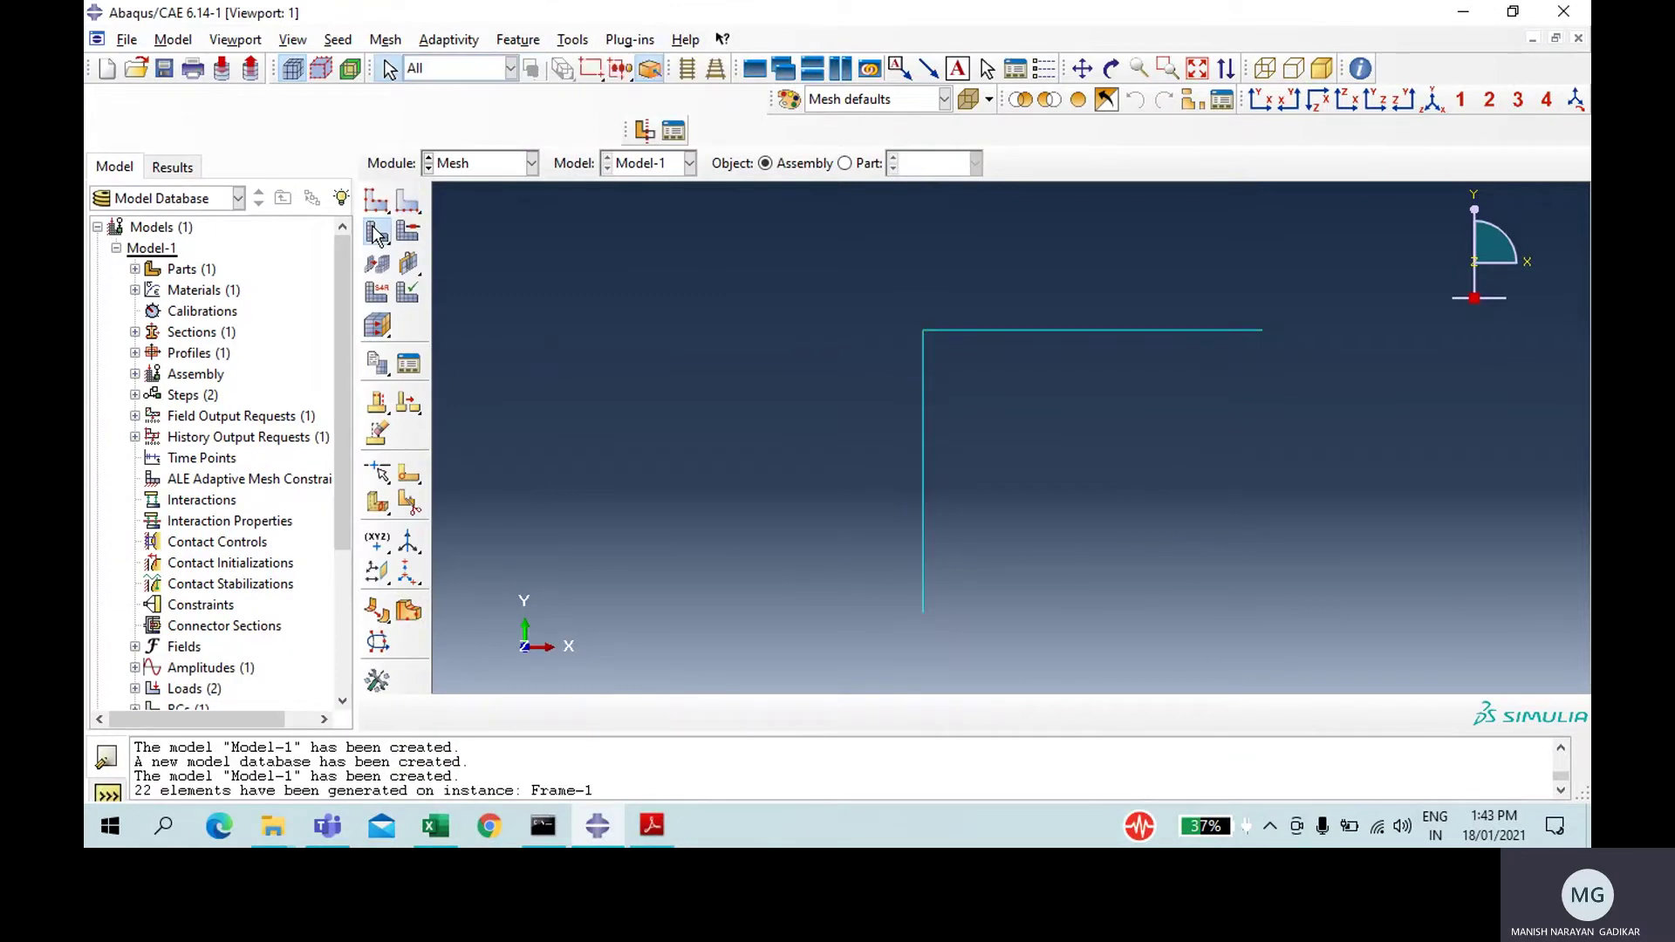
- In the Job module, create a full analysis job named FrameEle for Model-1 with the default submission settings
{"action": "left_click", "coordinate": [531, 163]}
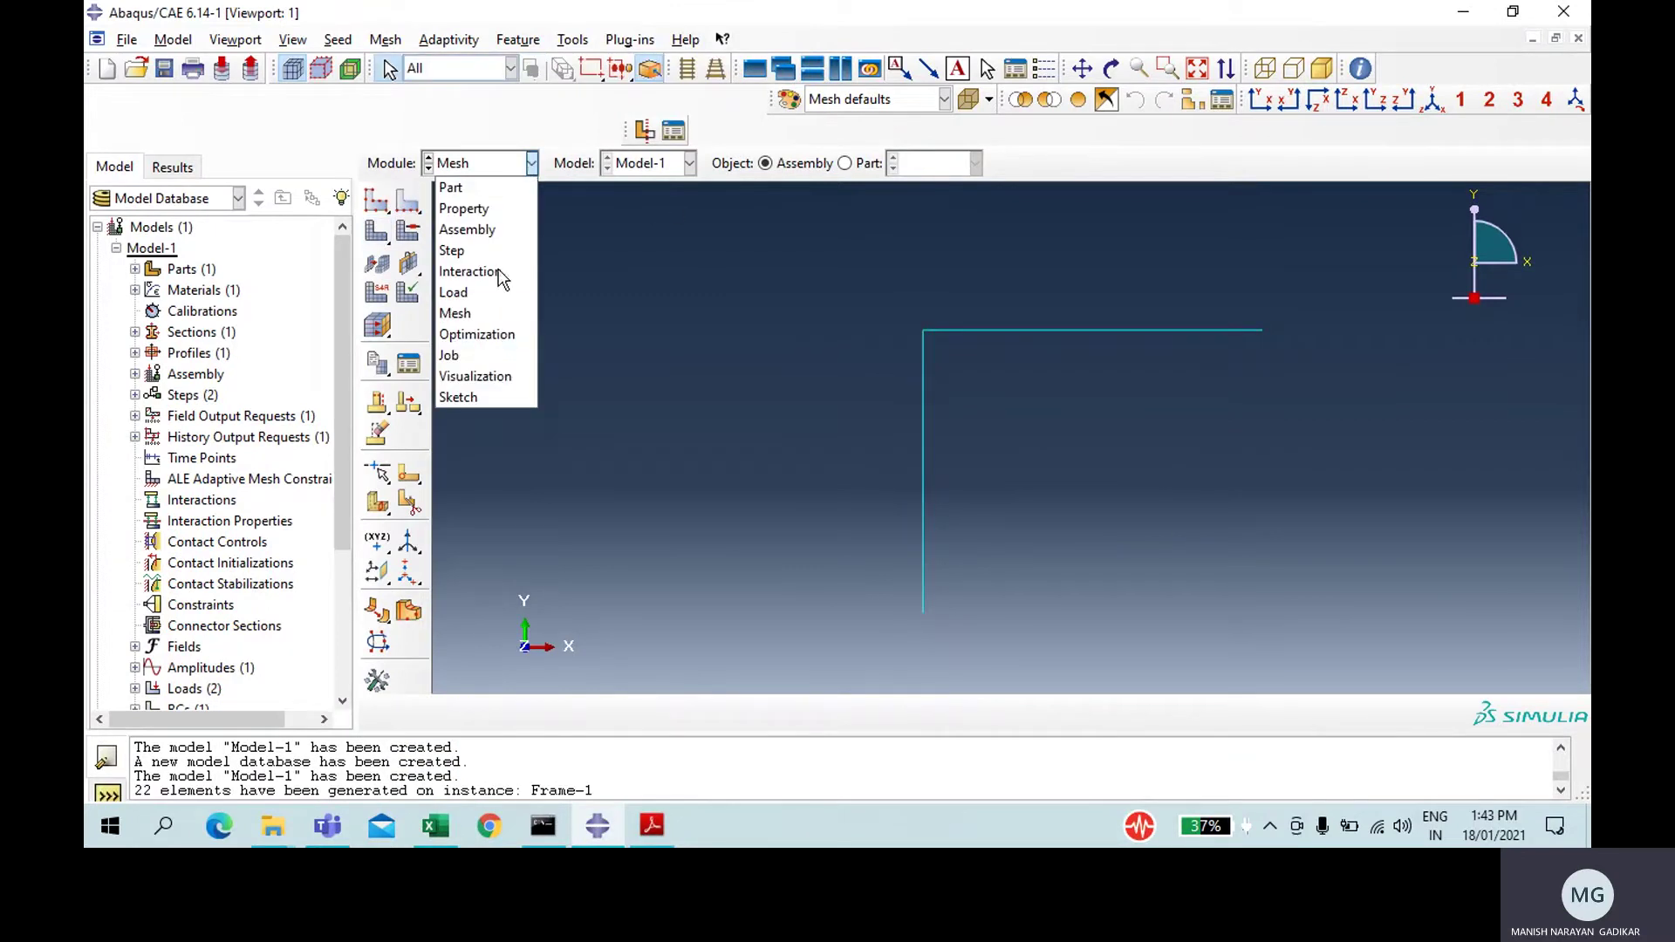
{"action": "left_click", "coordinate": [495, 361]}
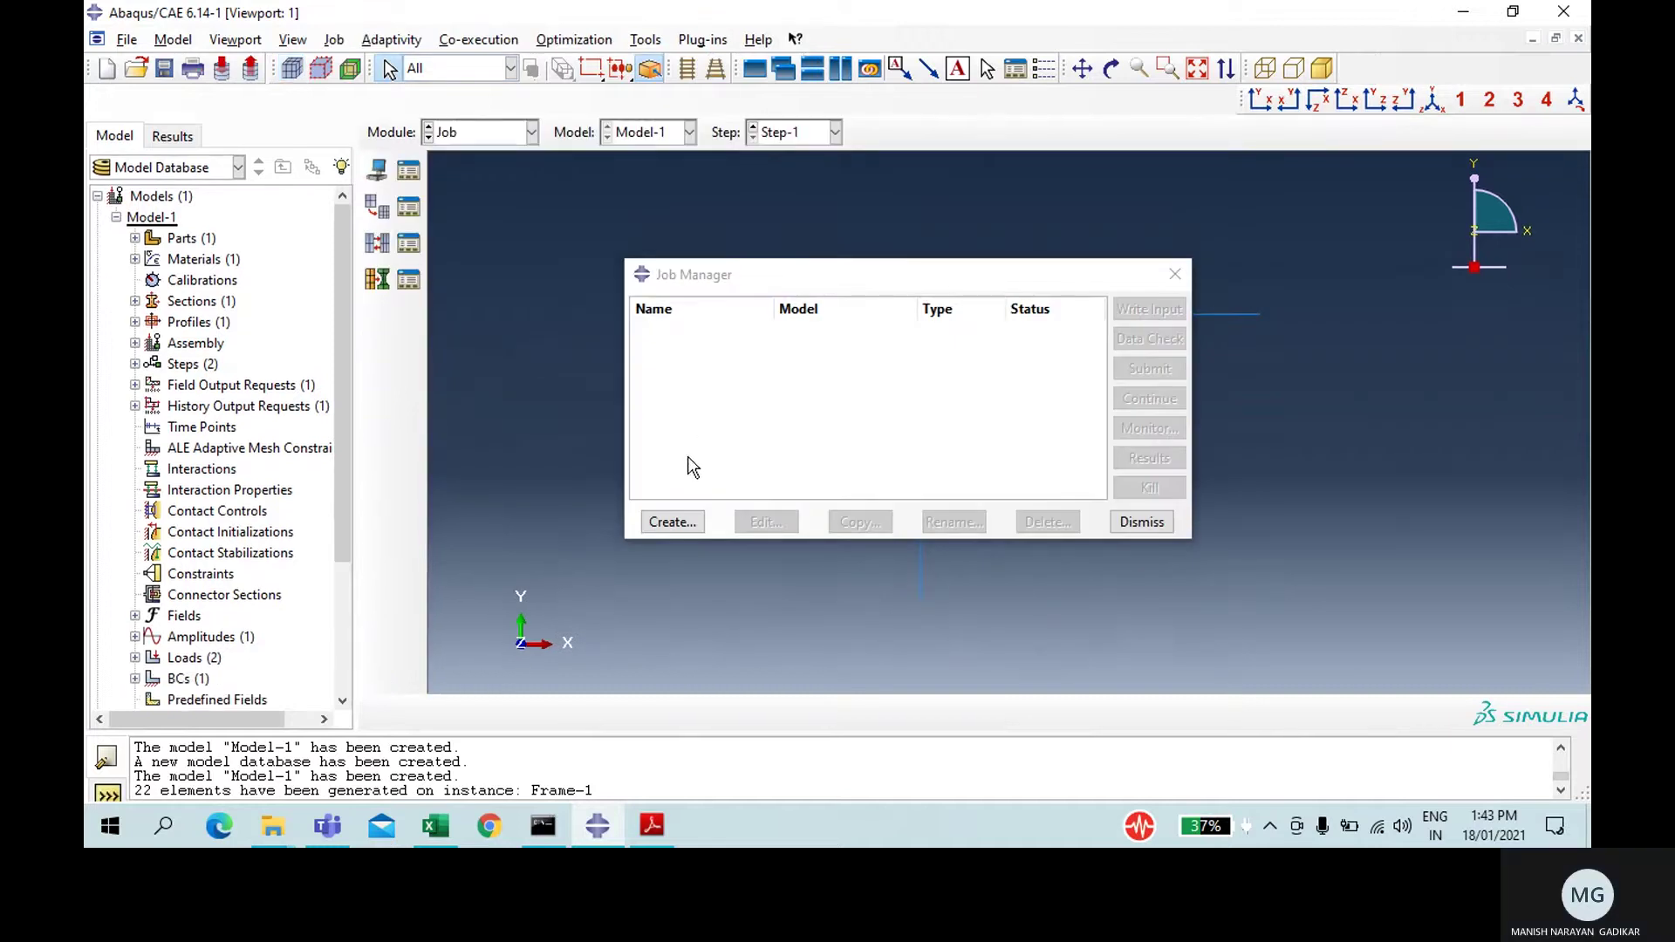
{"action": "left_click", "coordinate": [680, 523]}
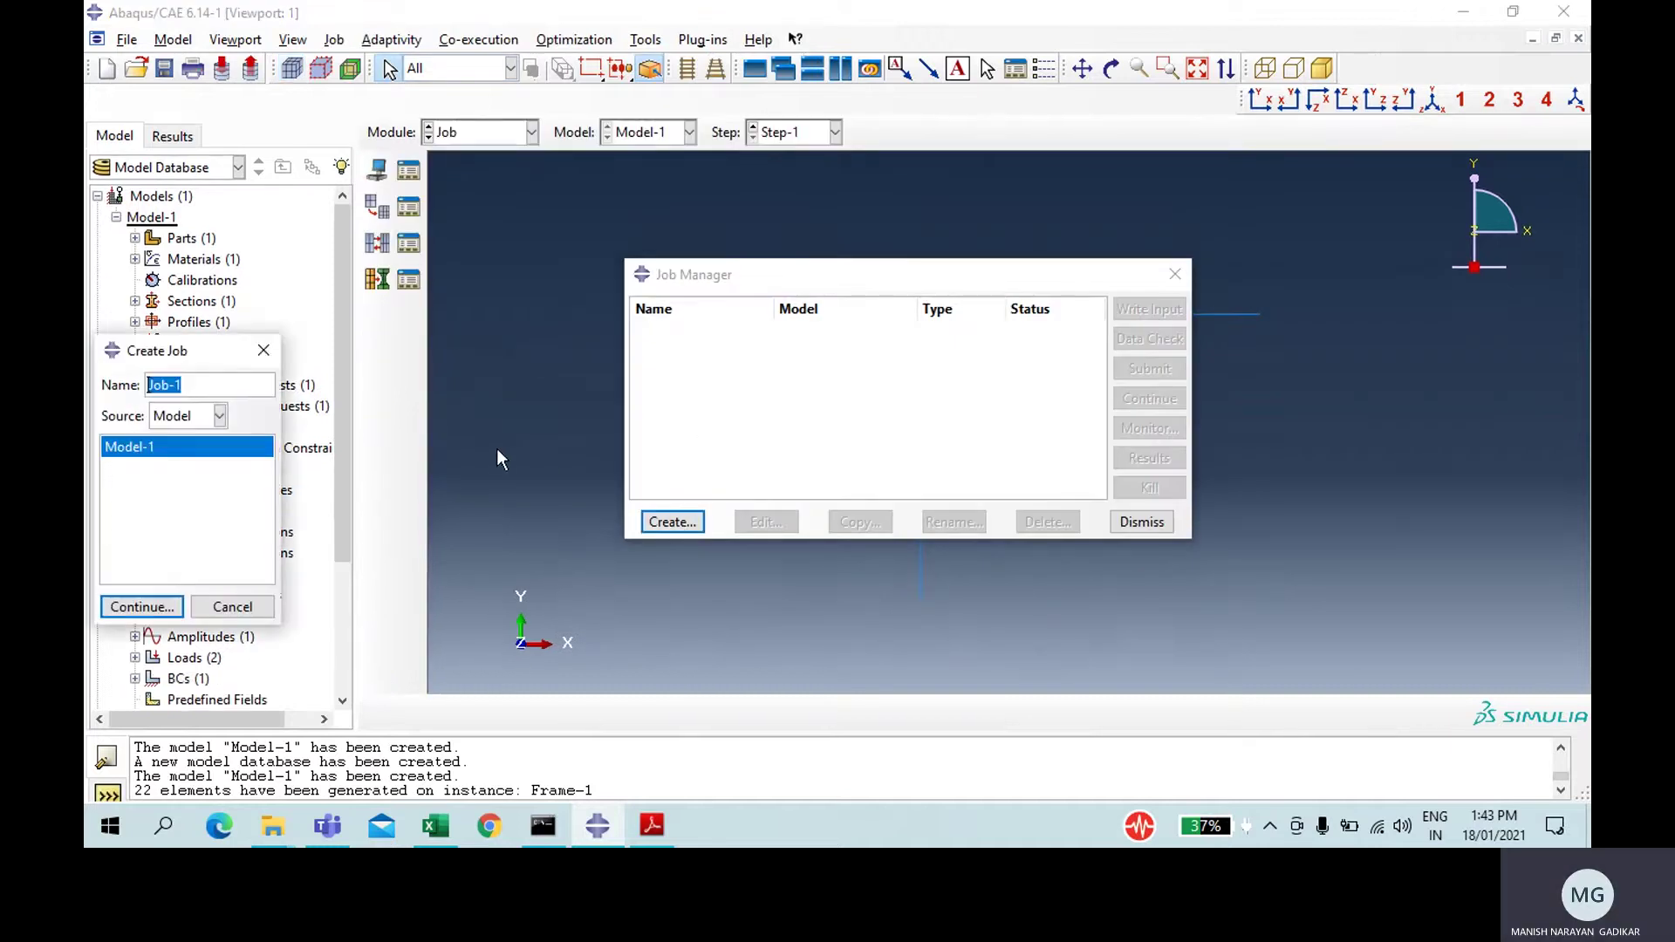
{"action": "type", "text": "FrameEle"}
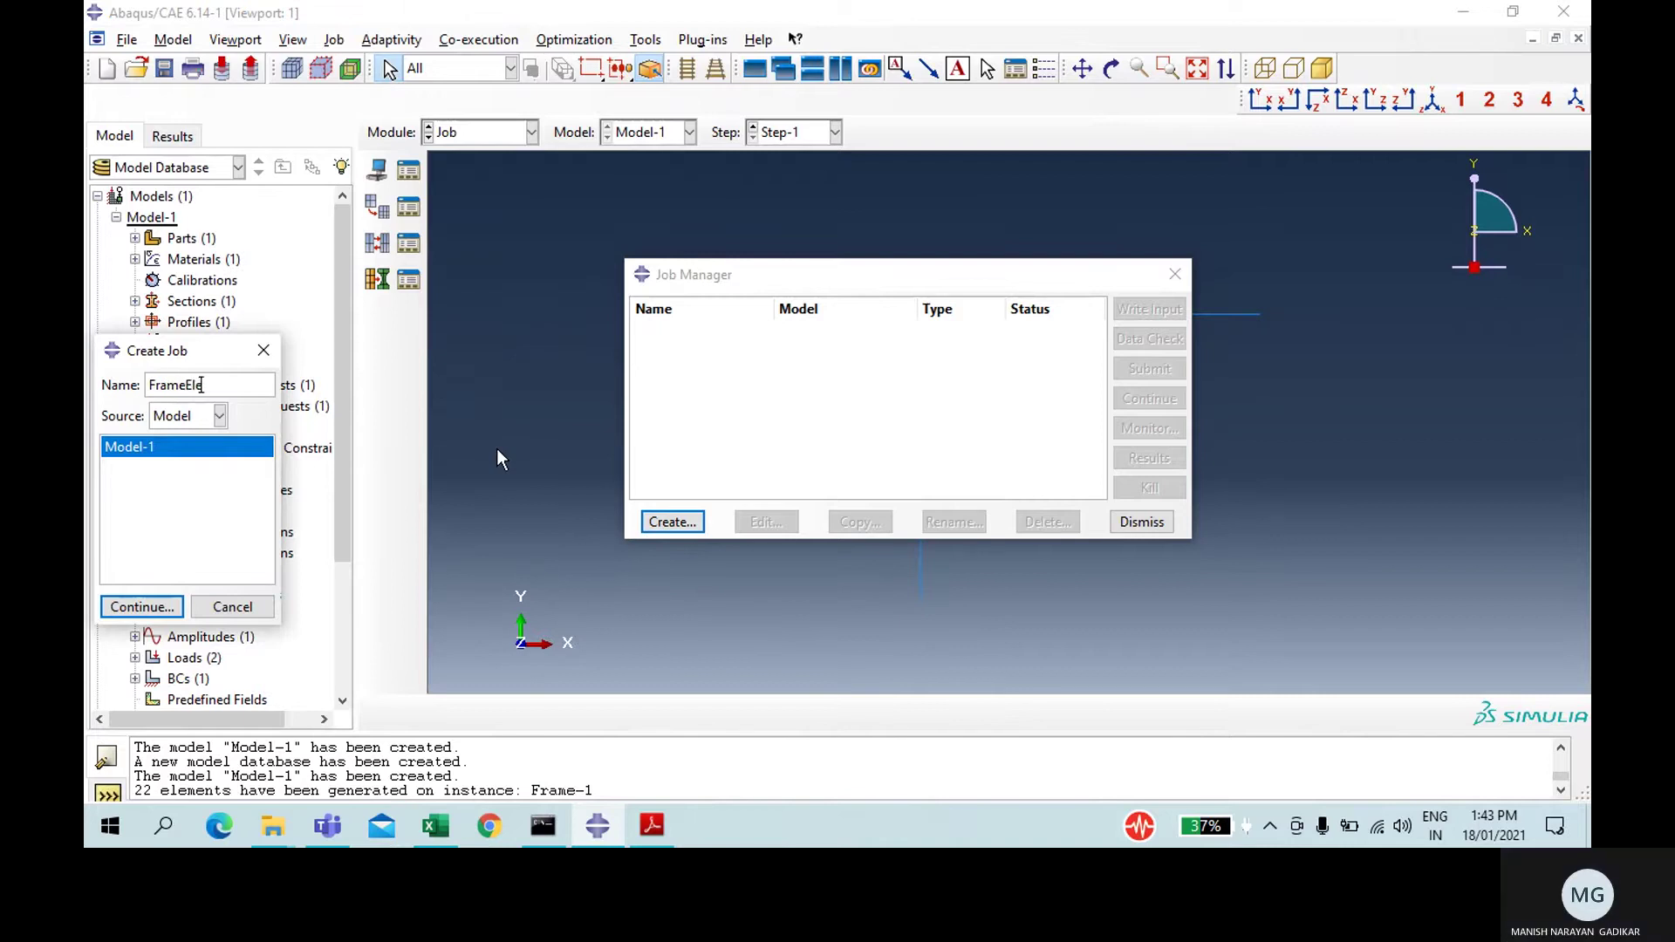
{"action": "key", "text": "Return"}
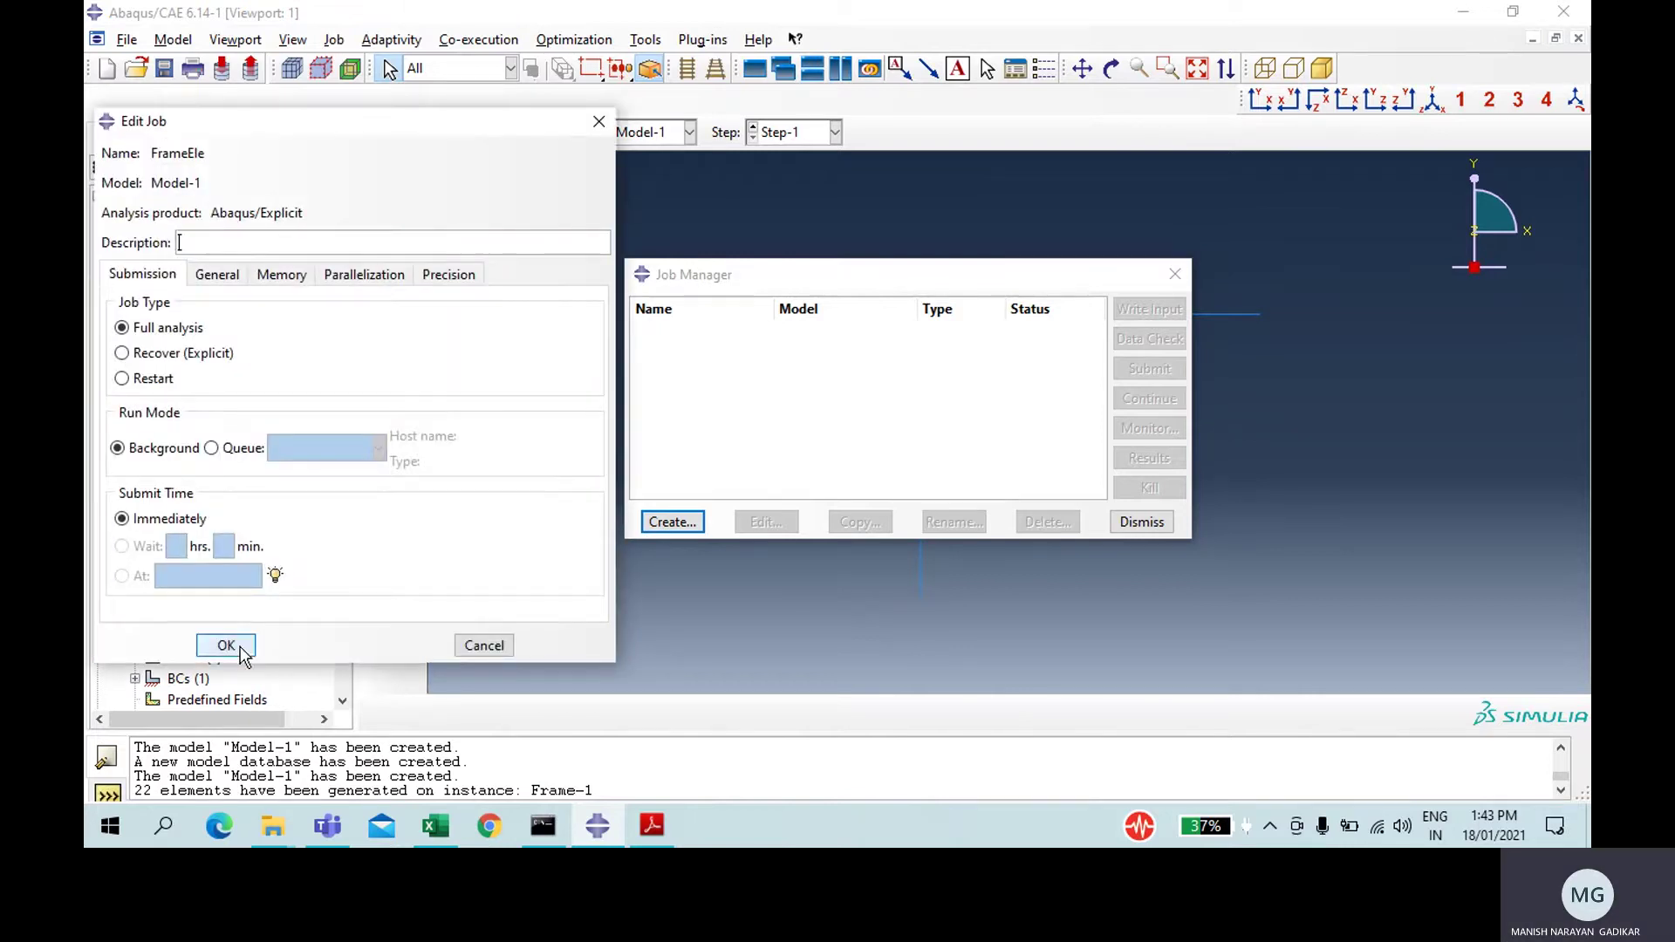
{"action": "left_click", "coordinate": [237, 651]}
- Try to submit the FrameEle job for analysis and close the Job Manager
{"action": "left_click", "coordinate": [1150, 368]}
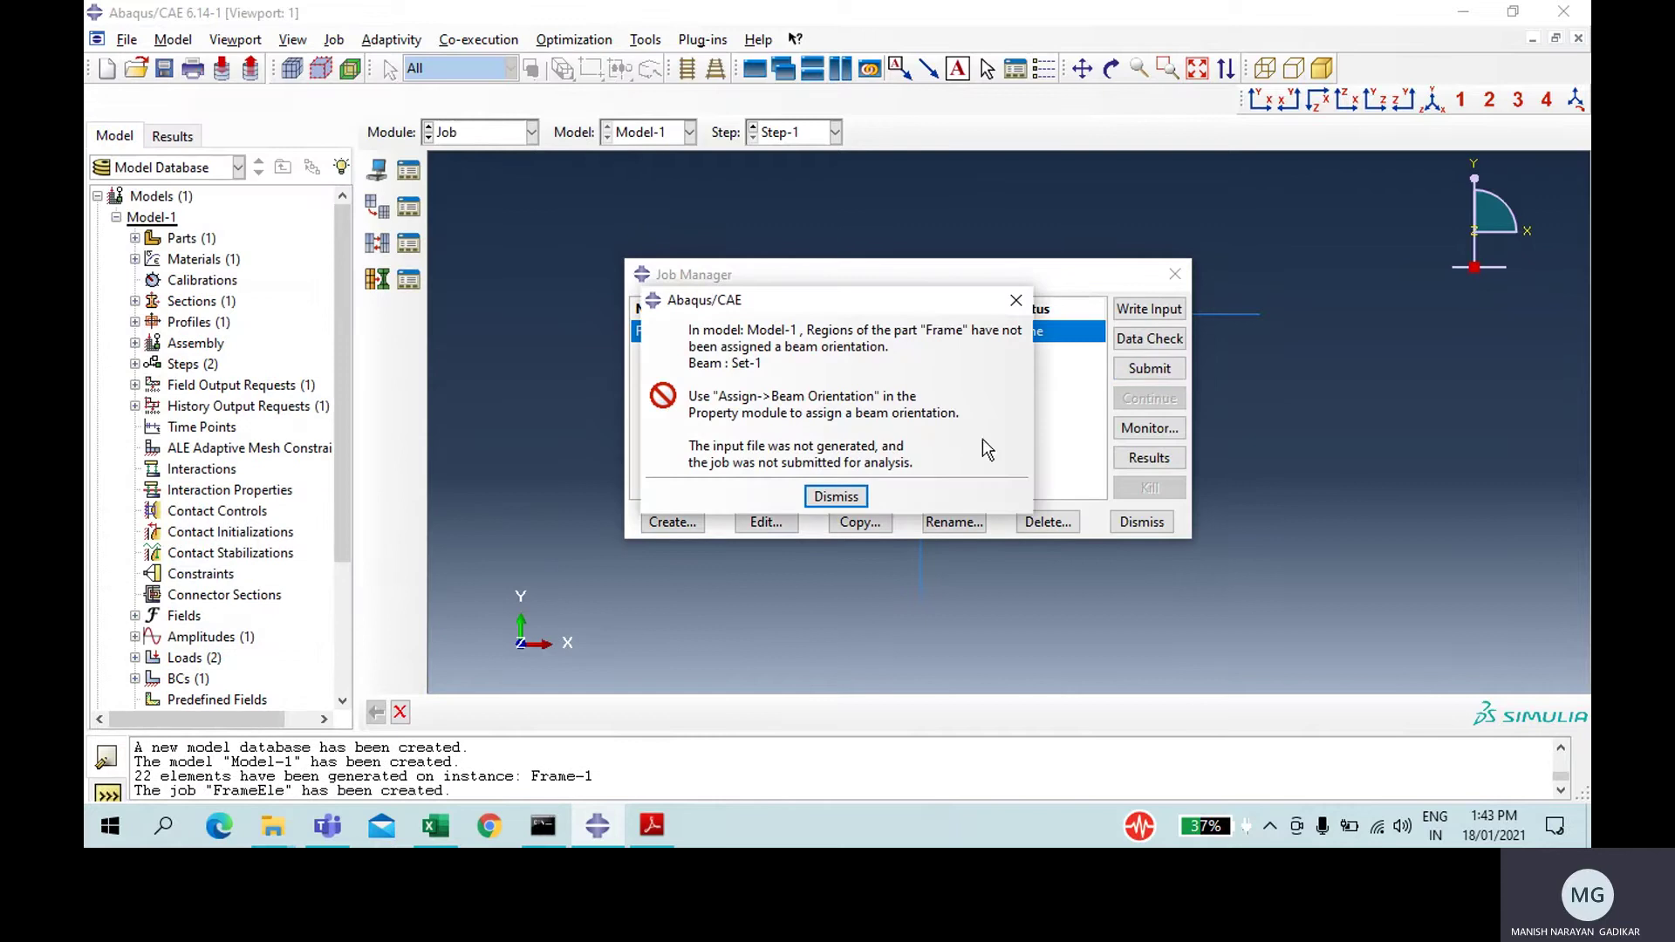
{"action": "left_click", "coordinate": [834, 496]}
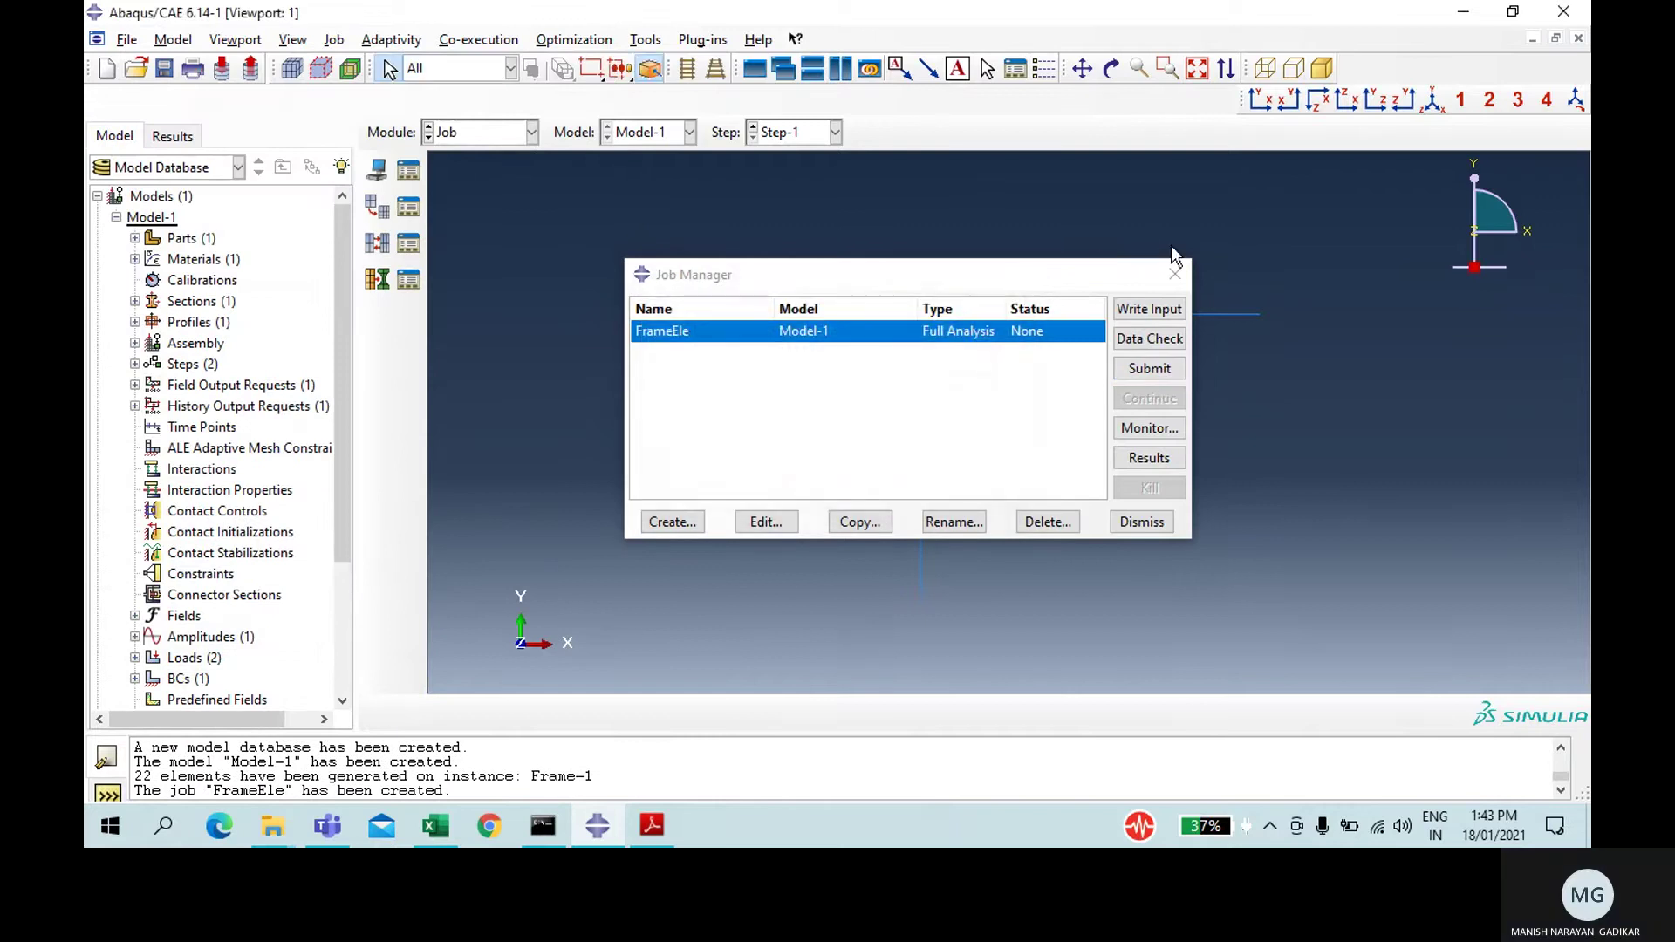
{"action": "left_click", "coordinate": [1178, 274]}
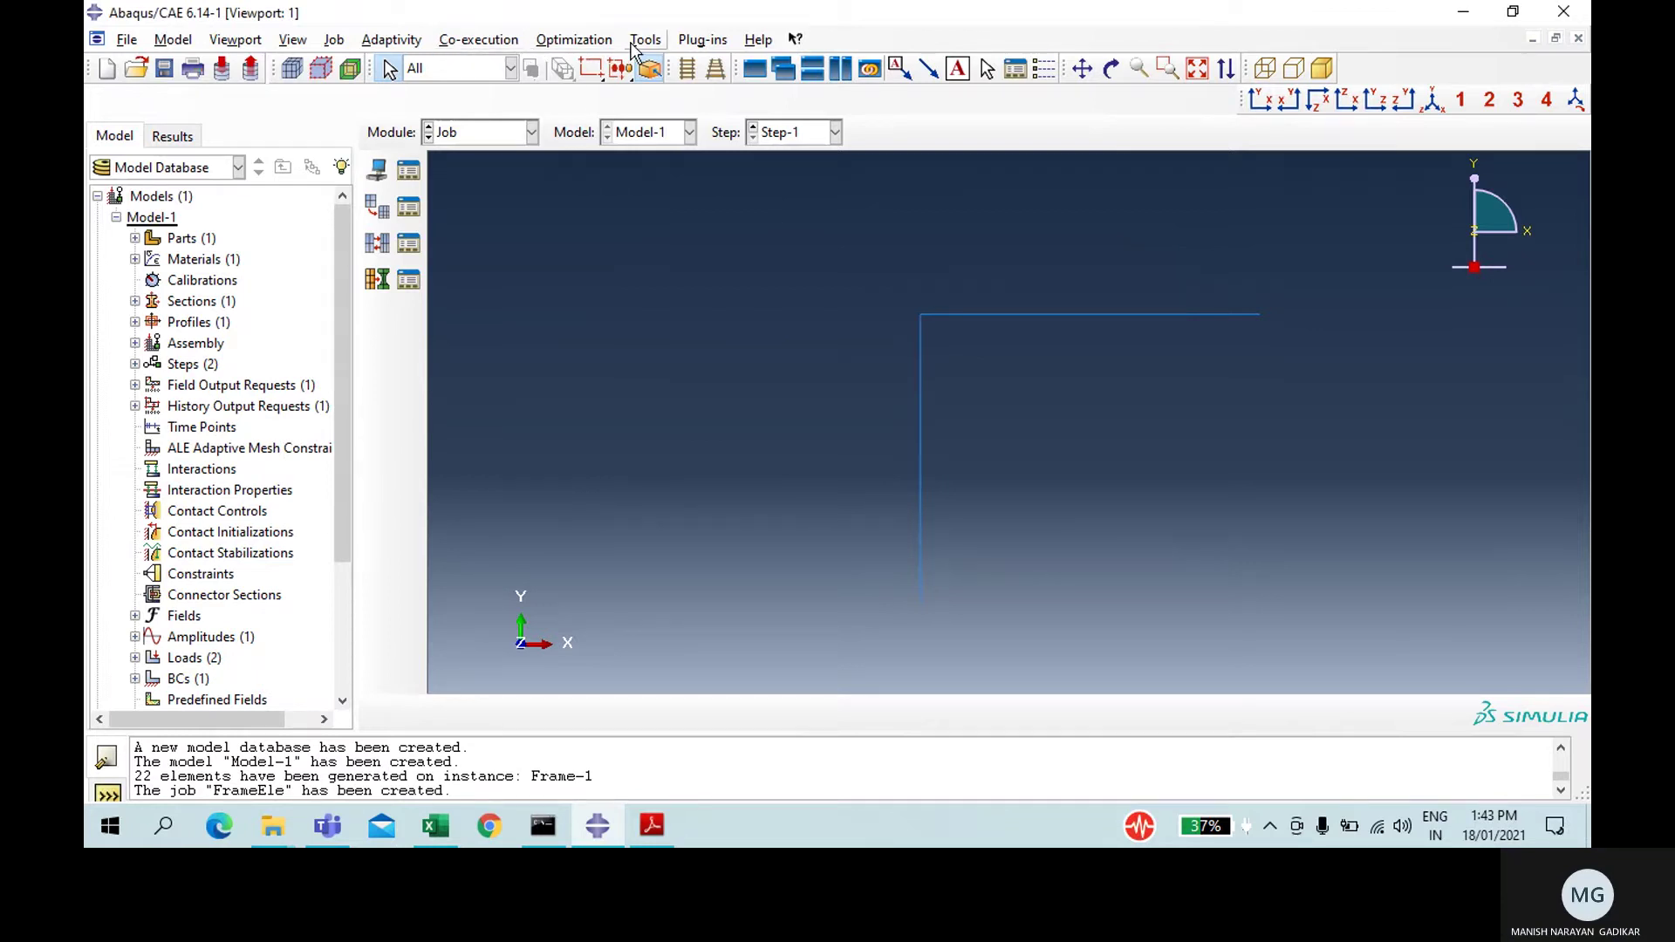
- In the Property module, assign a beam section orientation to the whole frame with the n1 direction 0.0,0.0,-1.0
{"action": "left_click", "coordinate": [456, 133]}
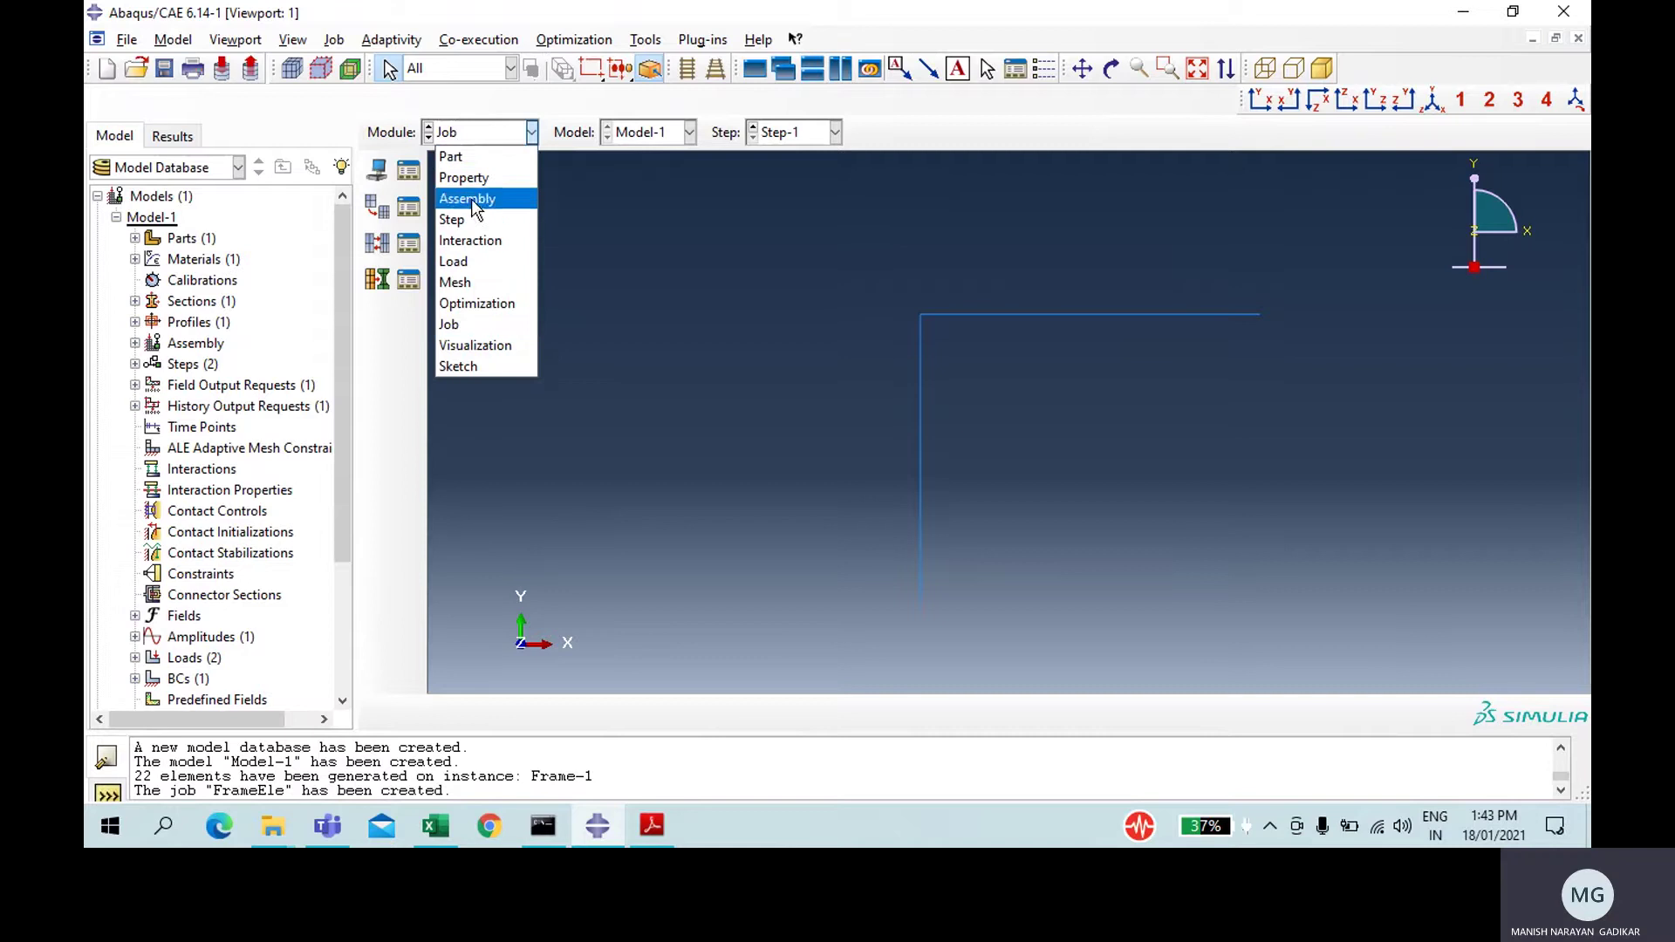
{"action": "left_click", "coordinate": [455, 182]}
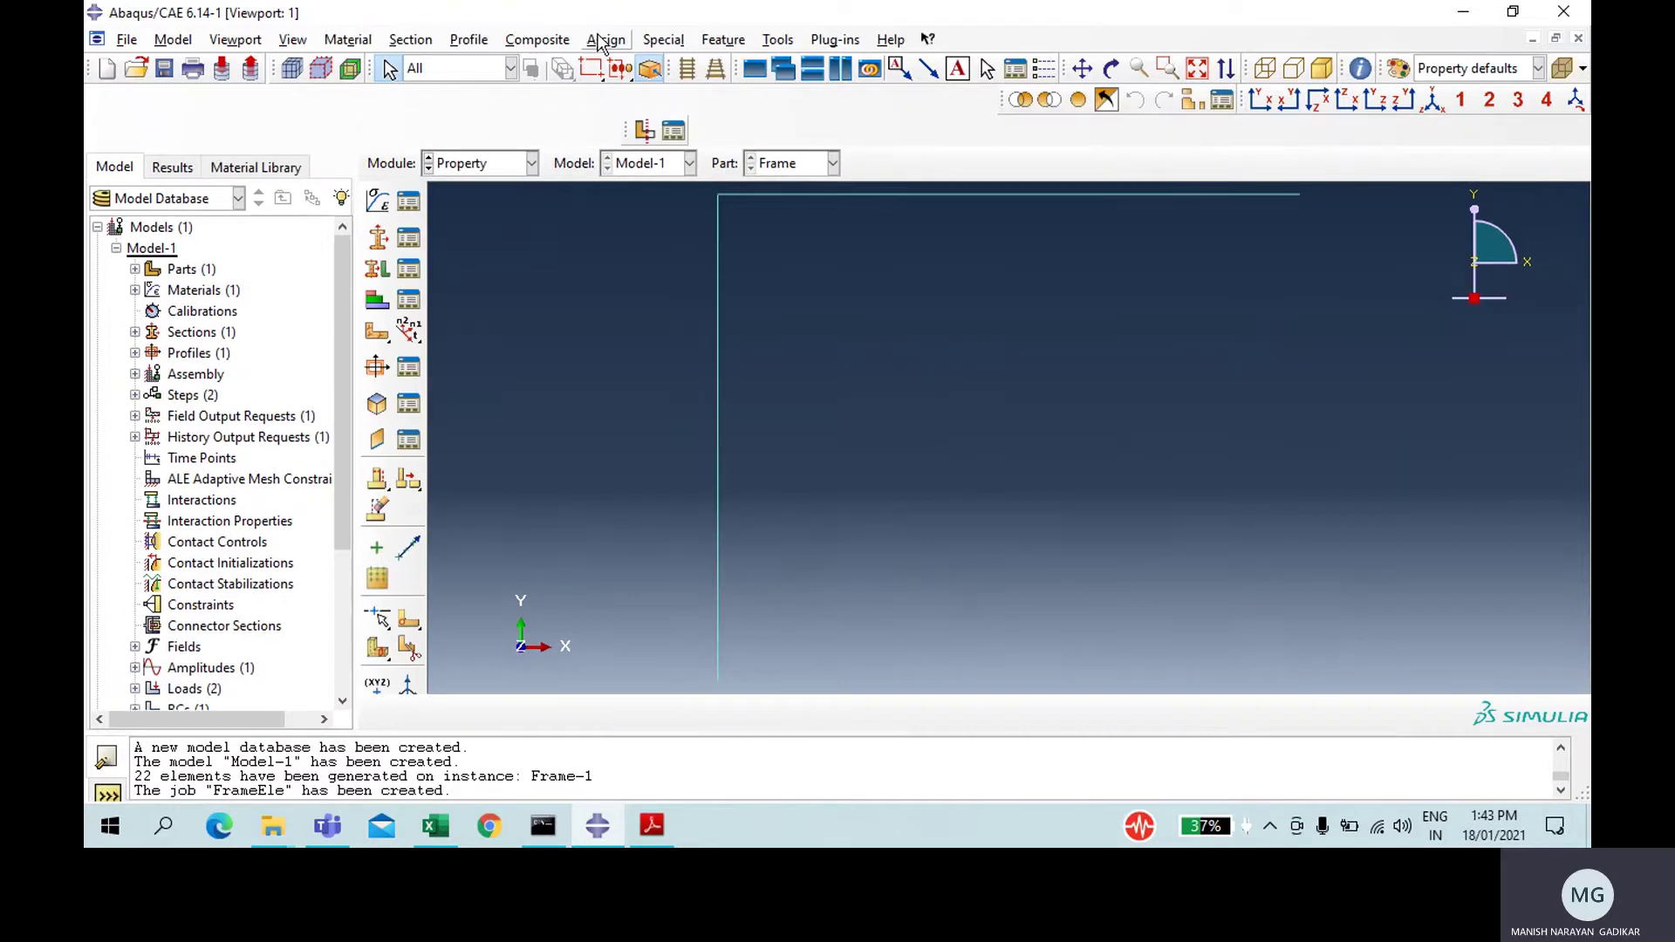
{"action": "left_click", "coordinate": [607, 40]}
{"action": "left_click", "coordinate": [620, 93]}
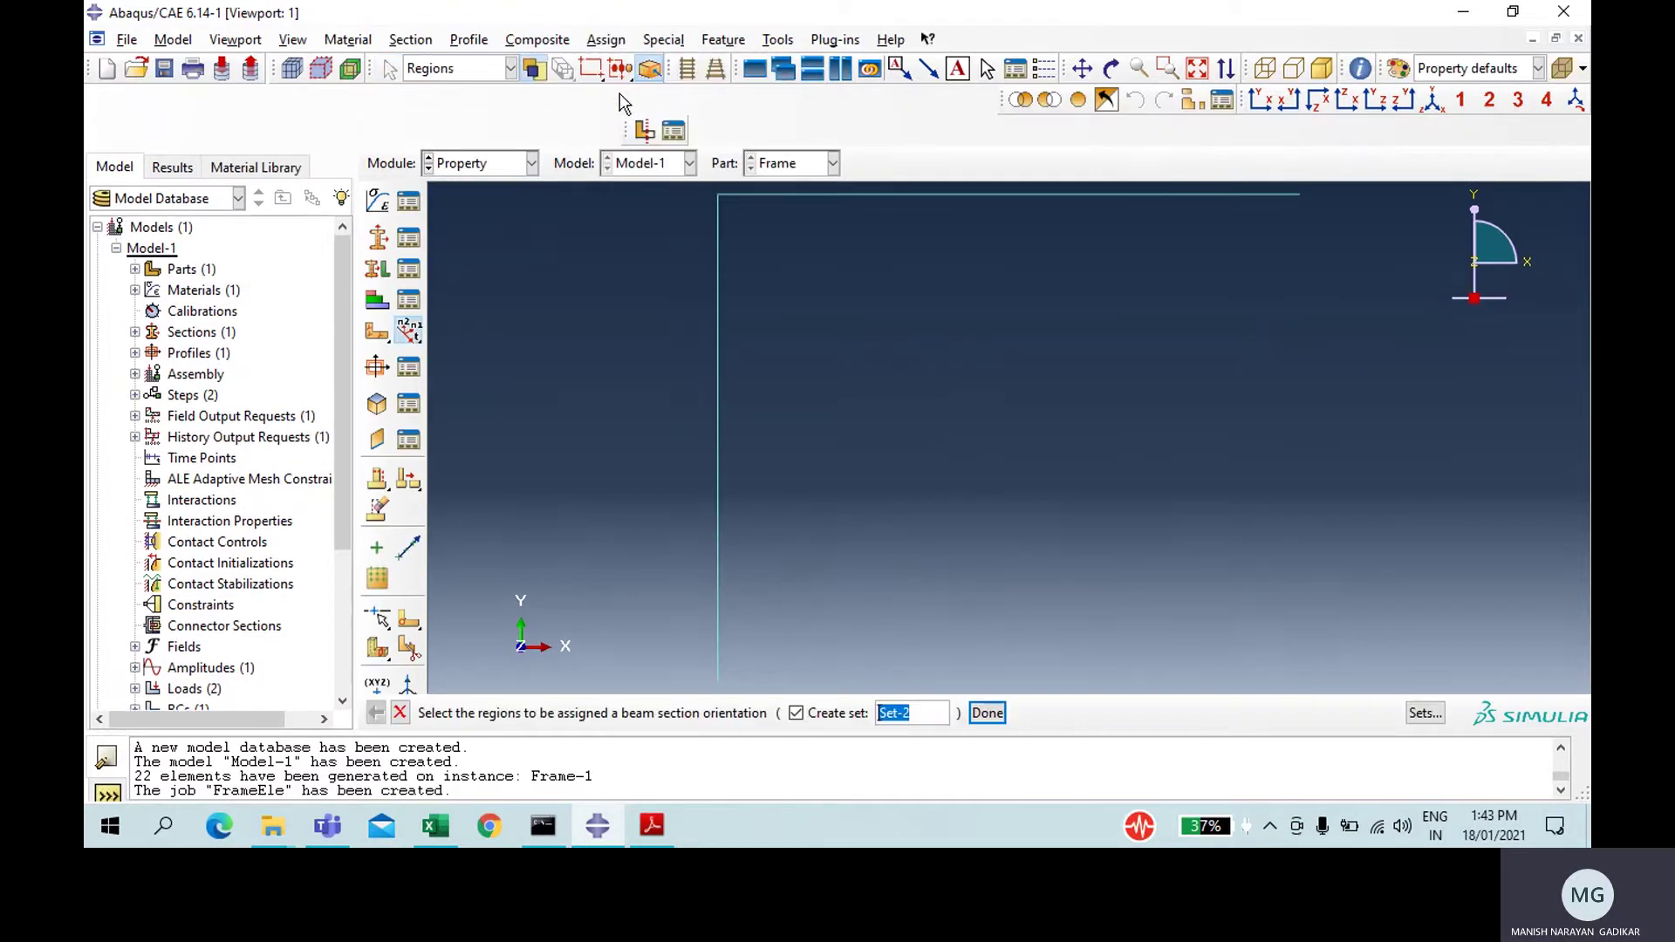
{"action": "left_click_drag", "start_coordinate": [684, 185], "coordinate": [1411, 689]}
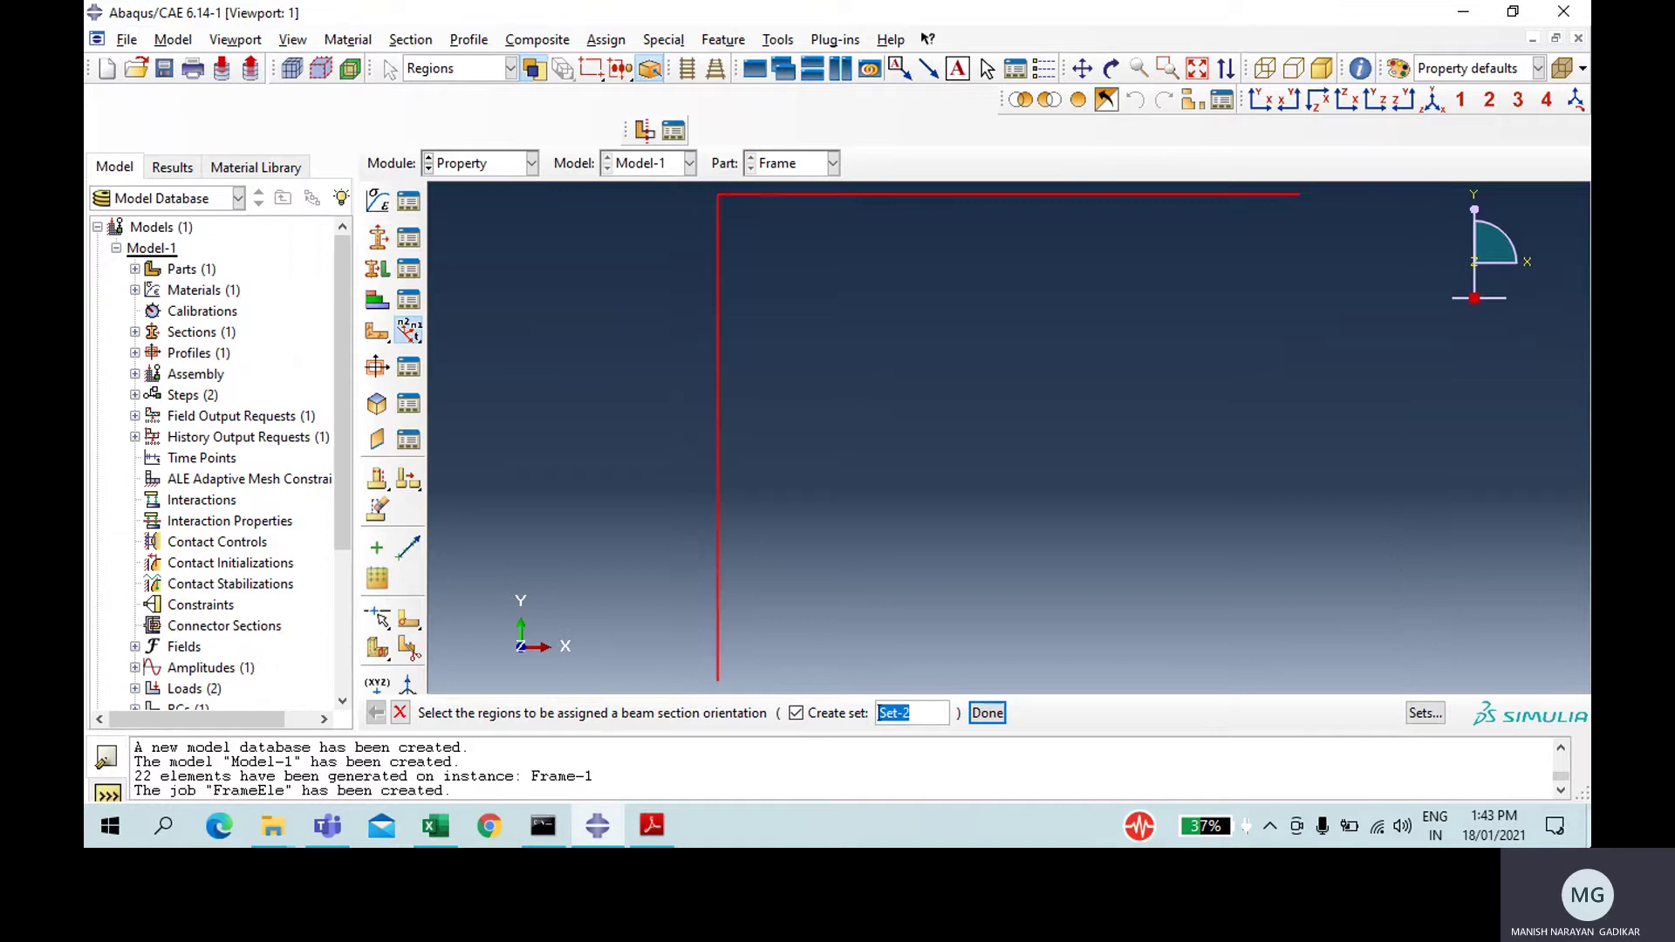
{"action": "left_click", "coordinate": [986, 713]}
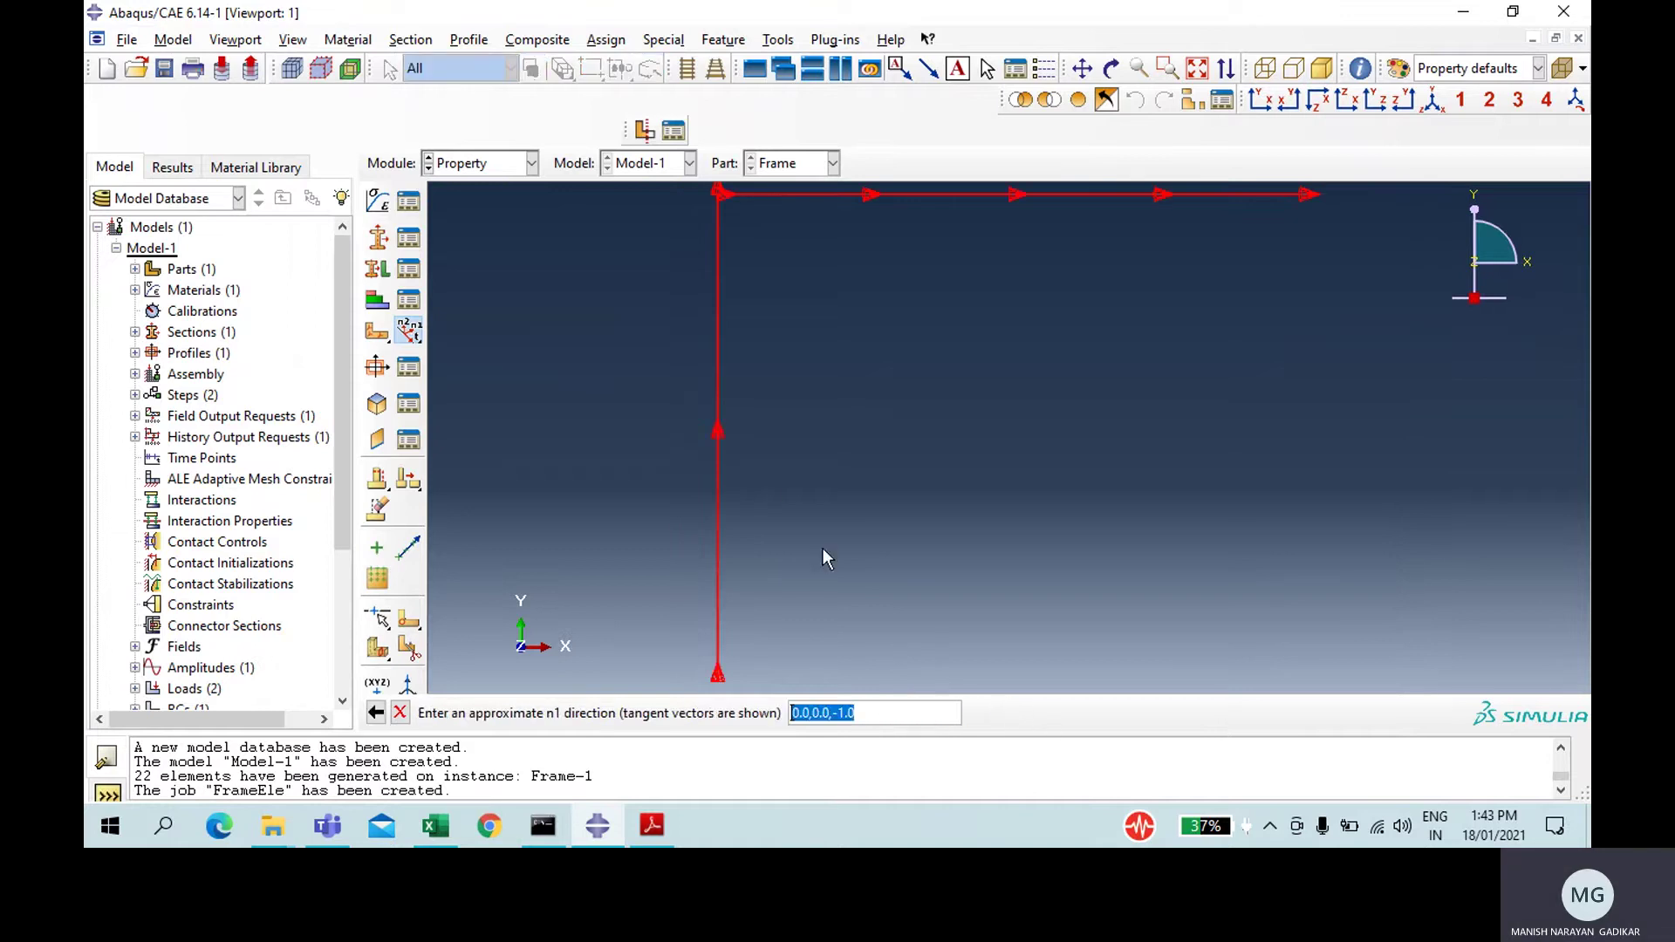
{"action": "key", "text": "Return"}
{"action": "key", "text": "Return"}
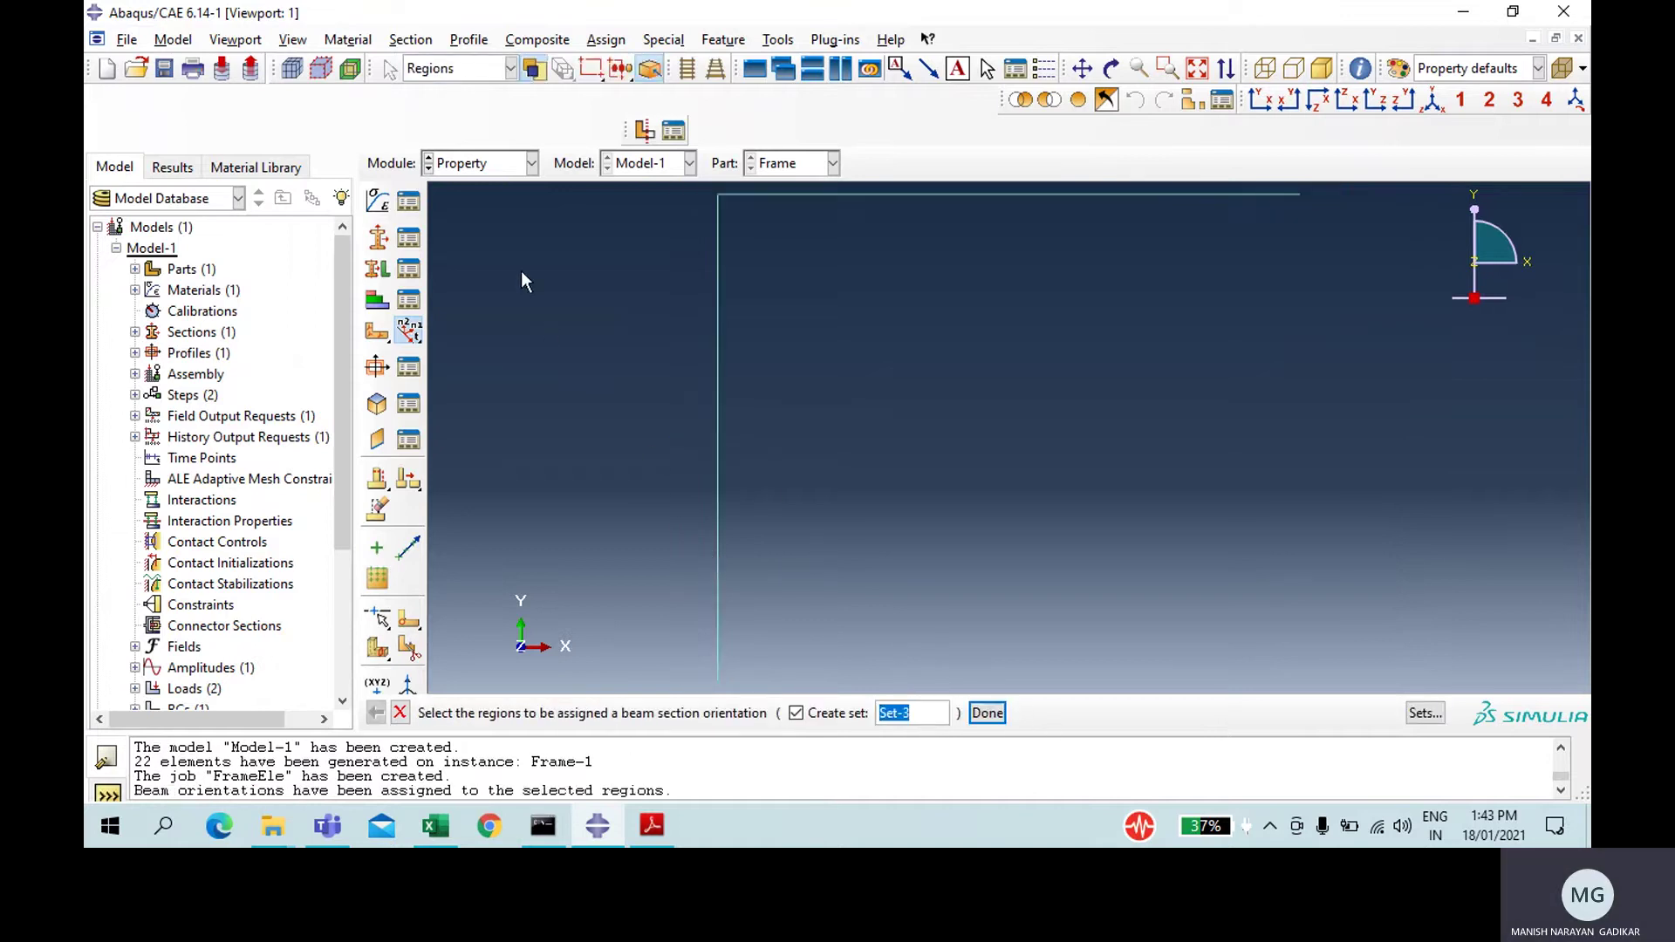
- Submit the FrameEle job for analysis from the Job module and monitor the run until it finishes
{"action": "left_click", "coordinate": [499, 165]}
{"action": "left_click", "coordinate": [490, 357]}
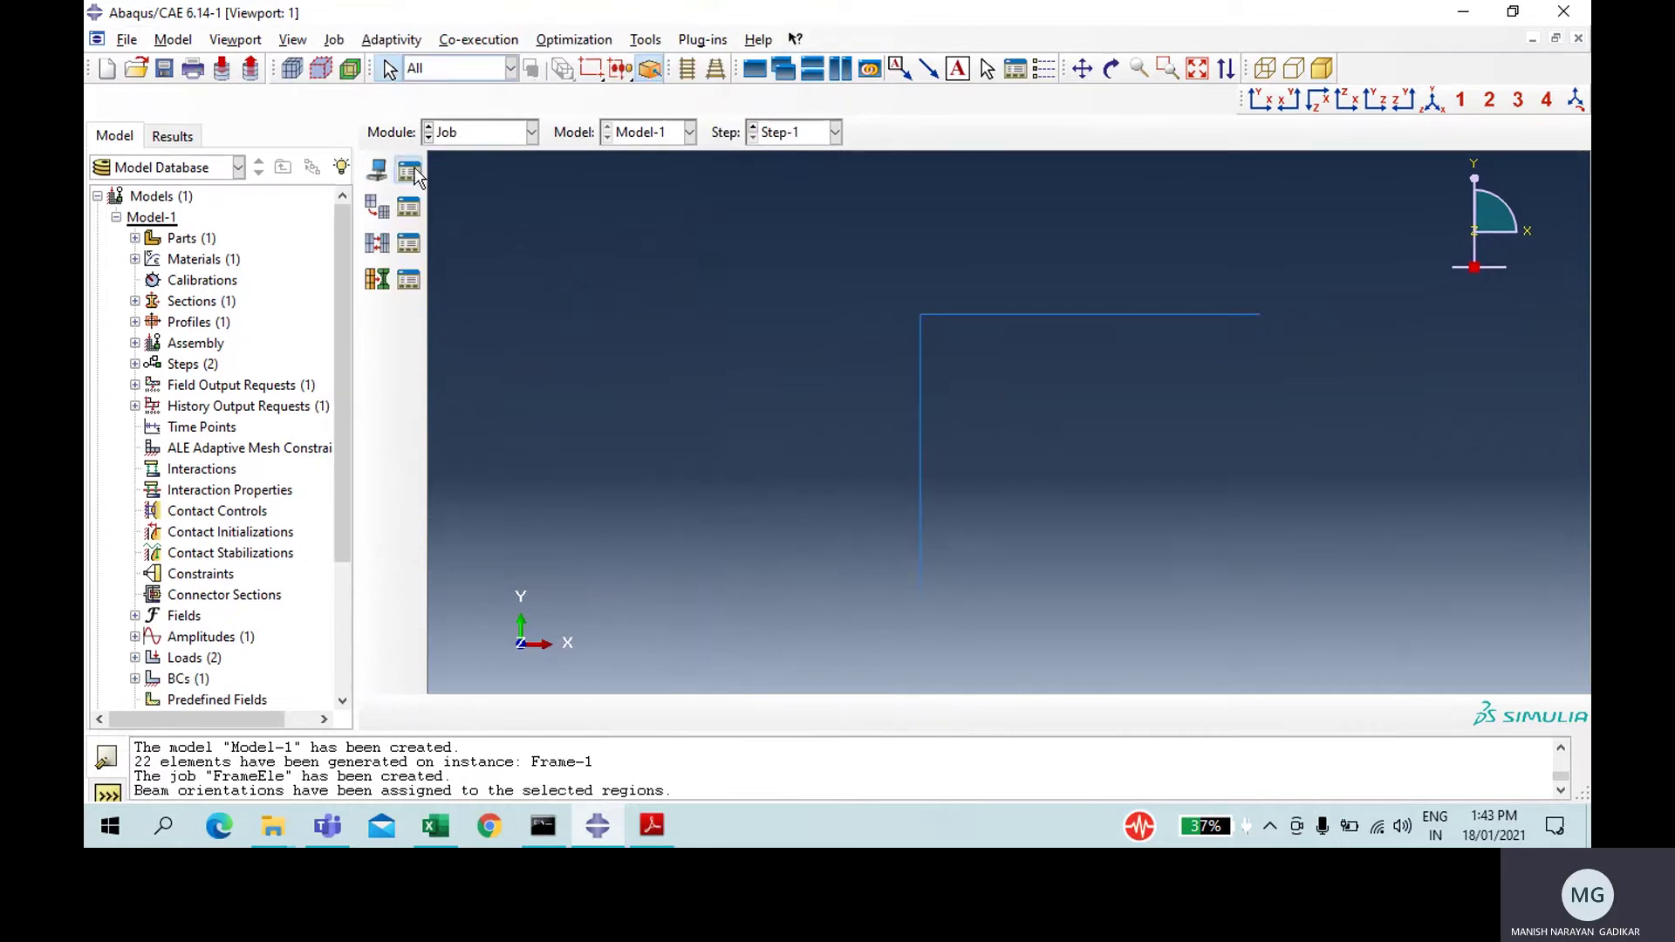
{"action": "left_click", "coordinate": [408, 170]}
{"action": "left_click", "coordinate": [1149, 368]}
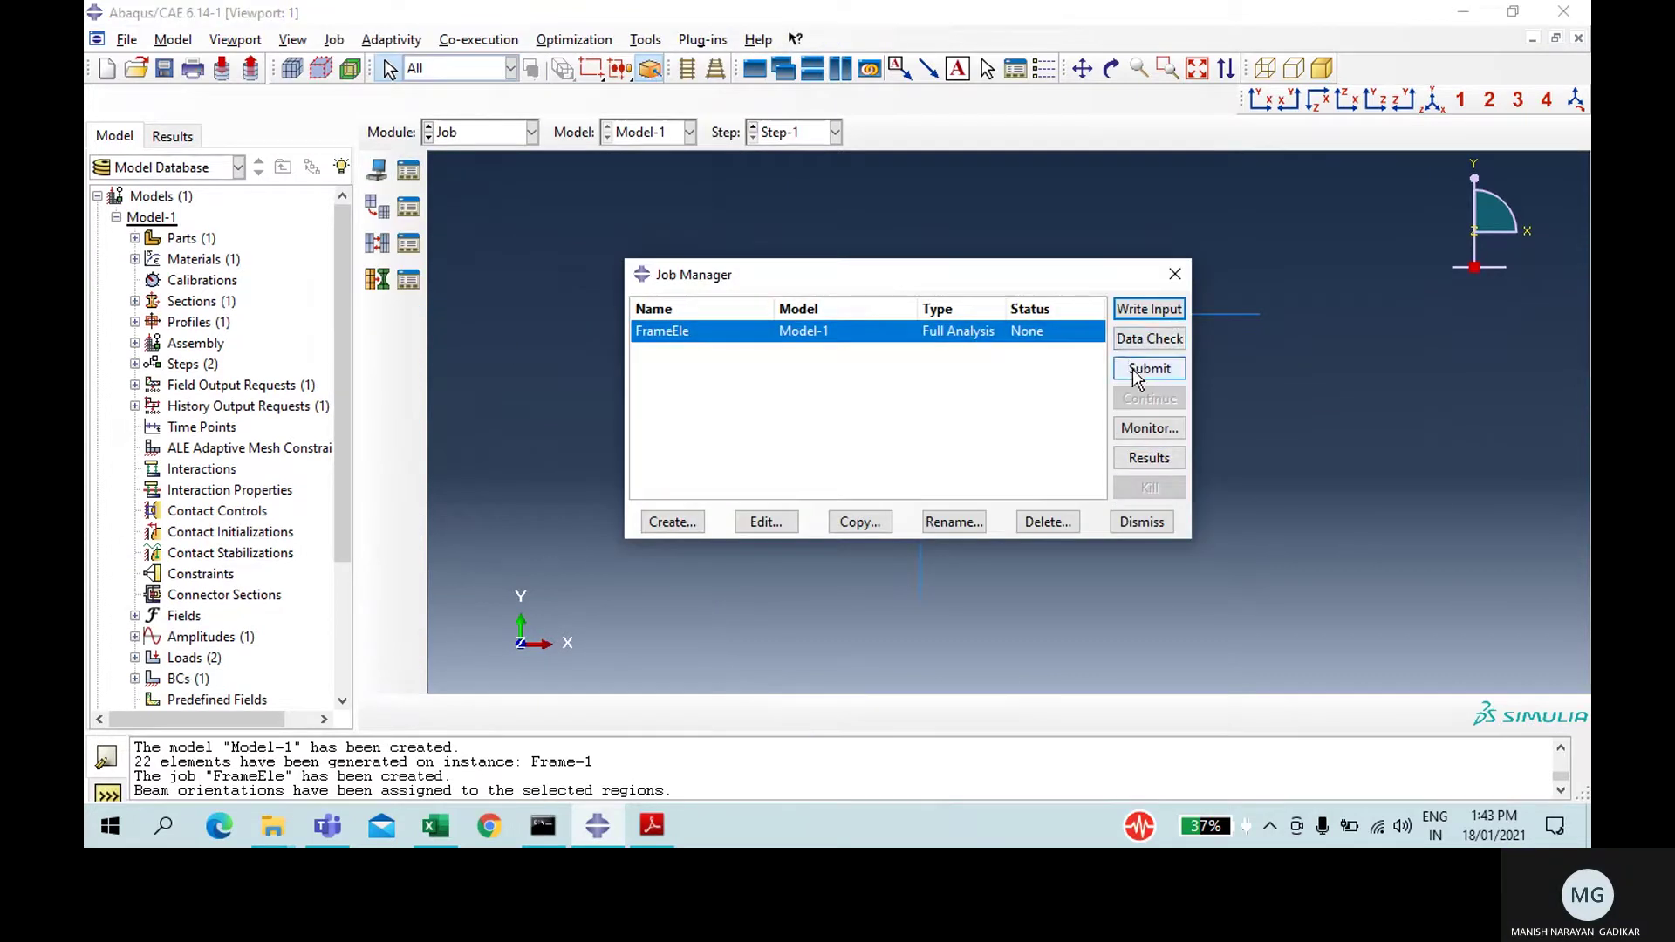
{"action": "left_click", "coordinate": [1178, 428]}
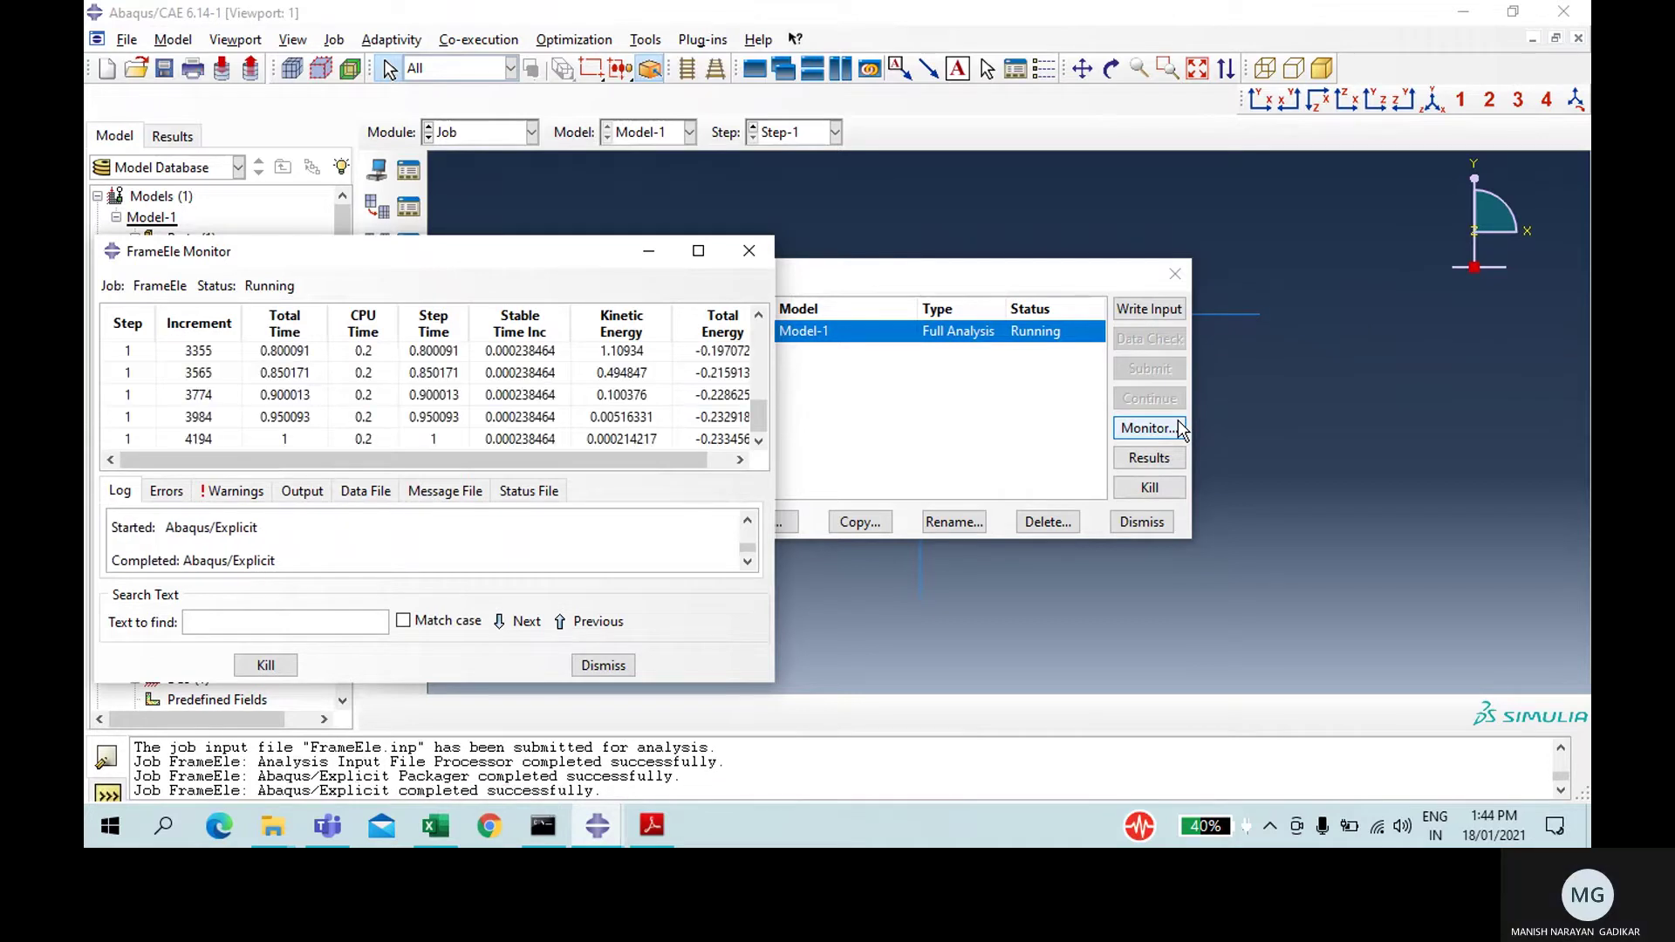
{"action": "left_click", "coordinate": [604, 666]}
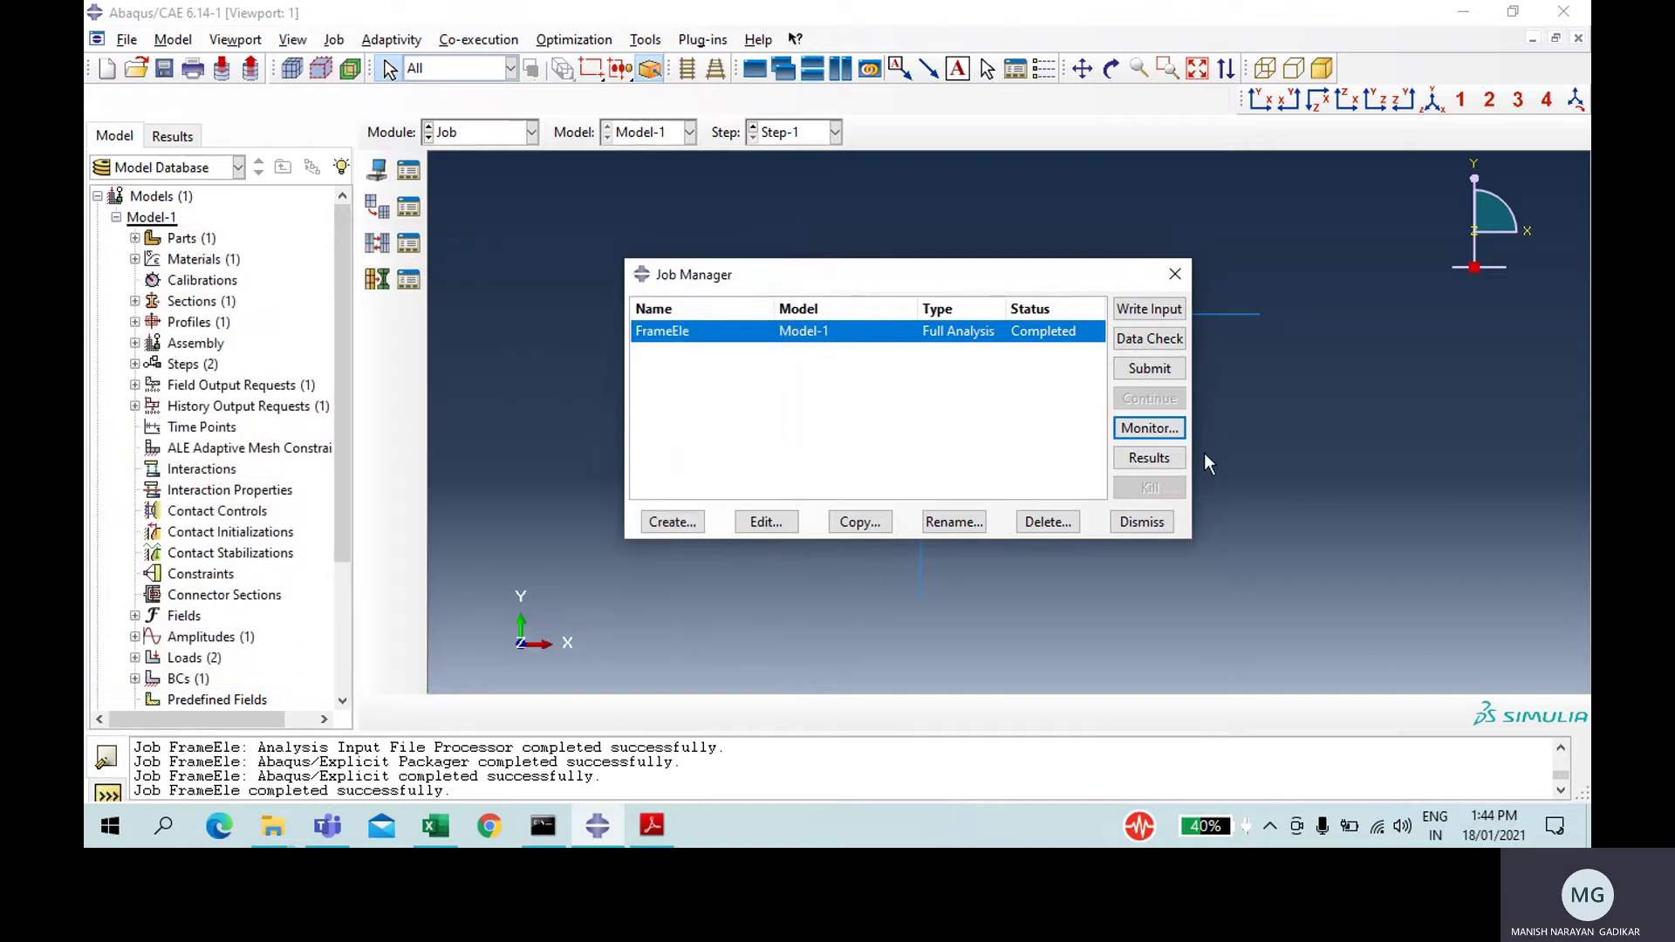
- Open the FrameEle job's results and start a Probe values query, keeping its dialog clear of the frame
{"action": "left_click", "coordinate": [1149, 460]}
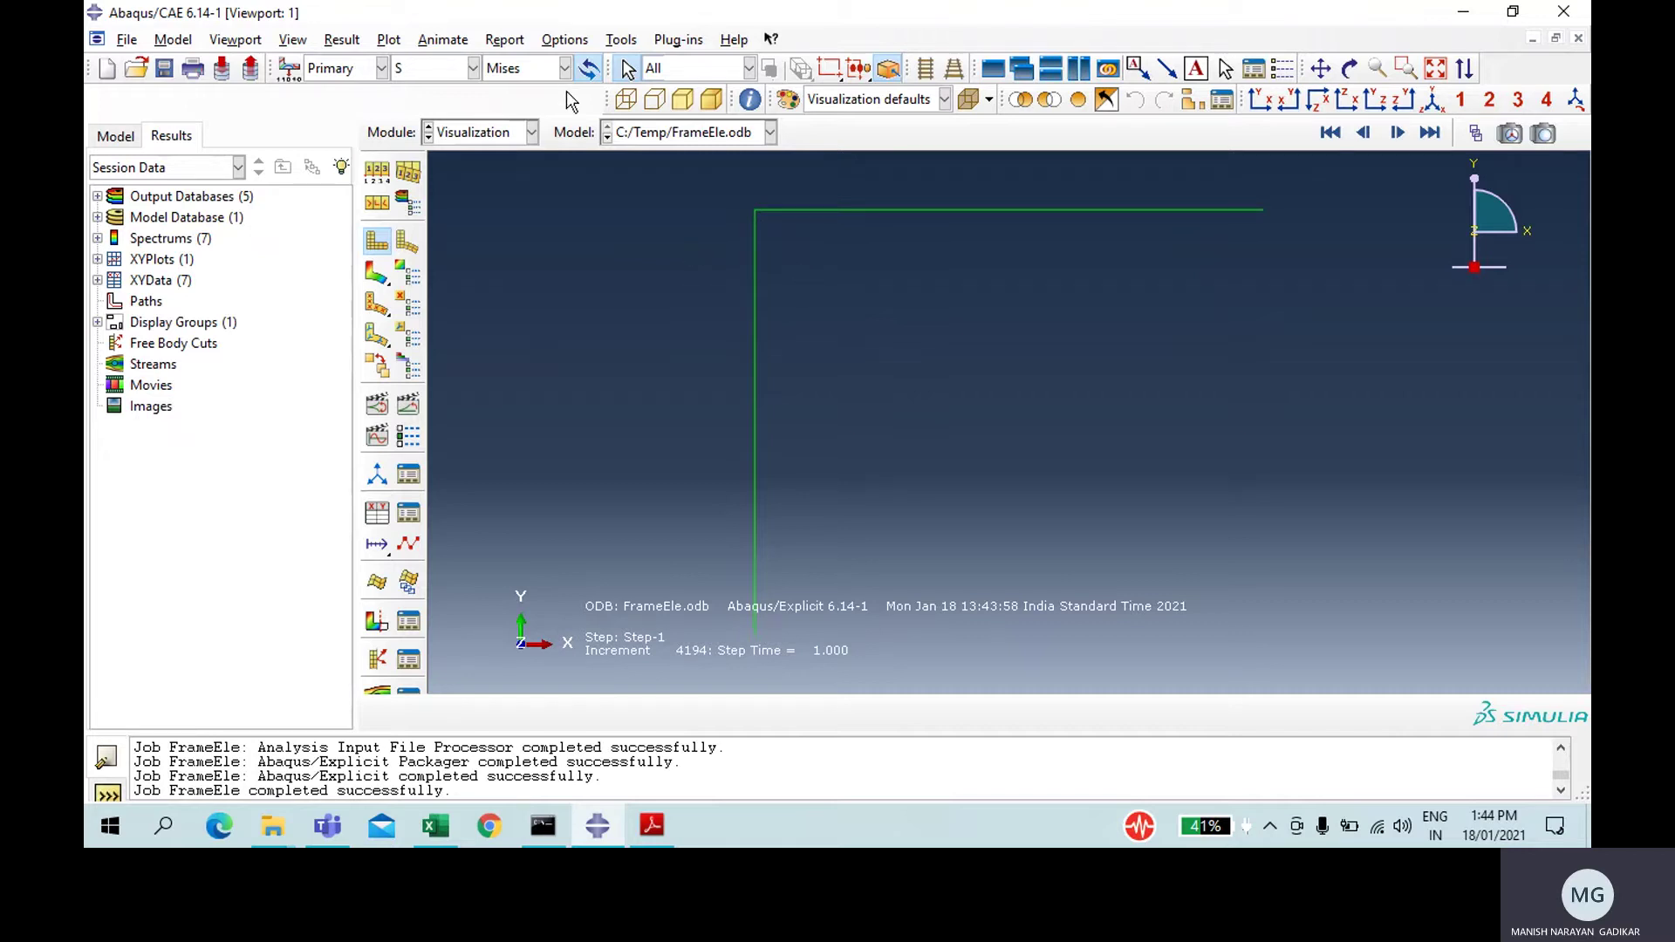
{"action": "left_click", "coordinate": [753, 101]}
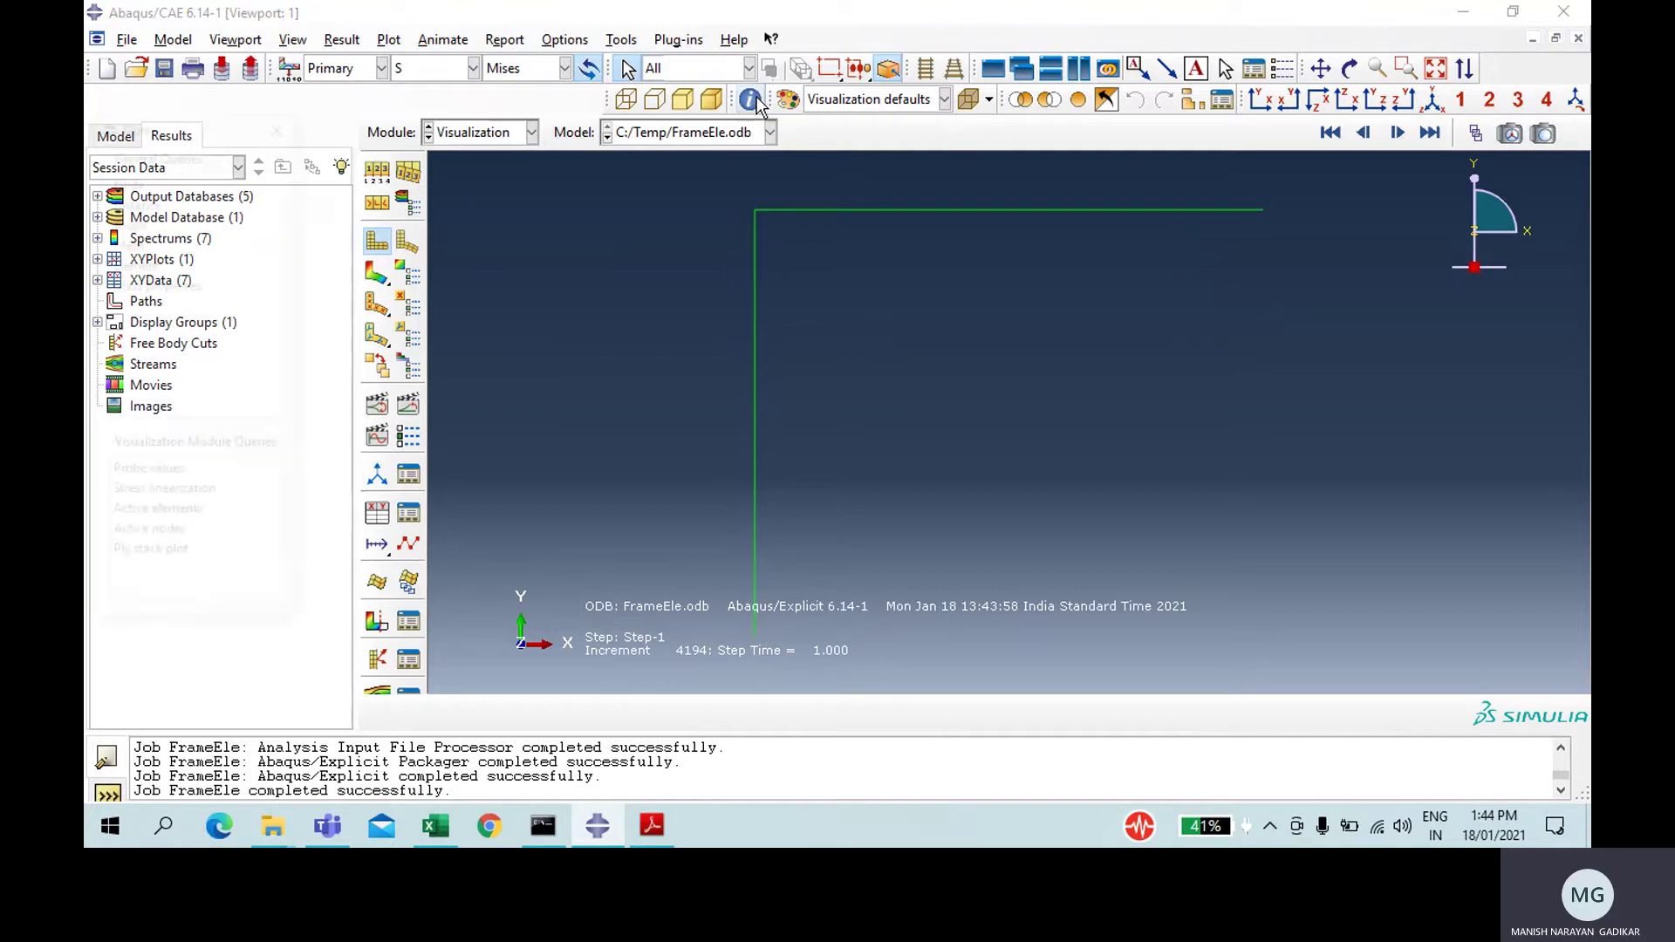
{"action": "left_click", "coordinate": [130, 476]}
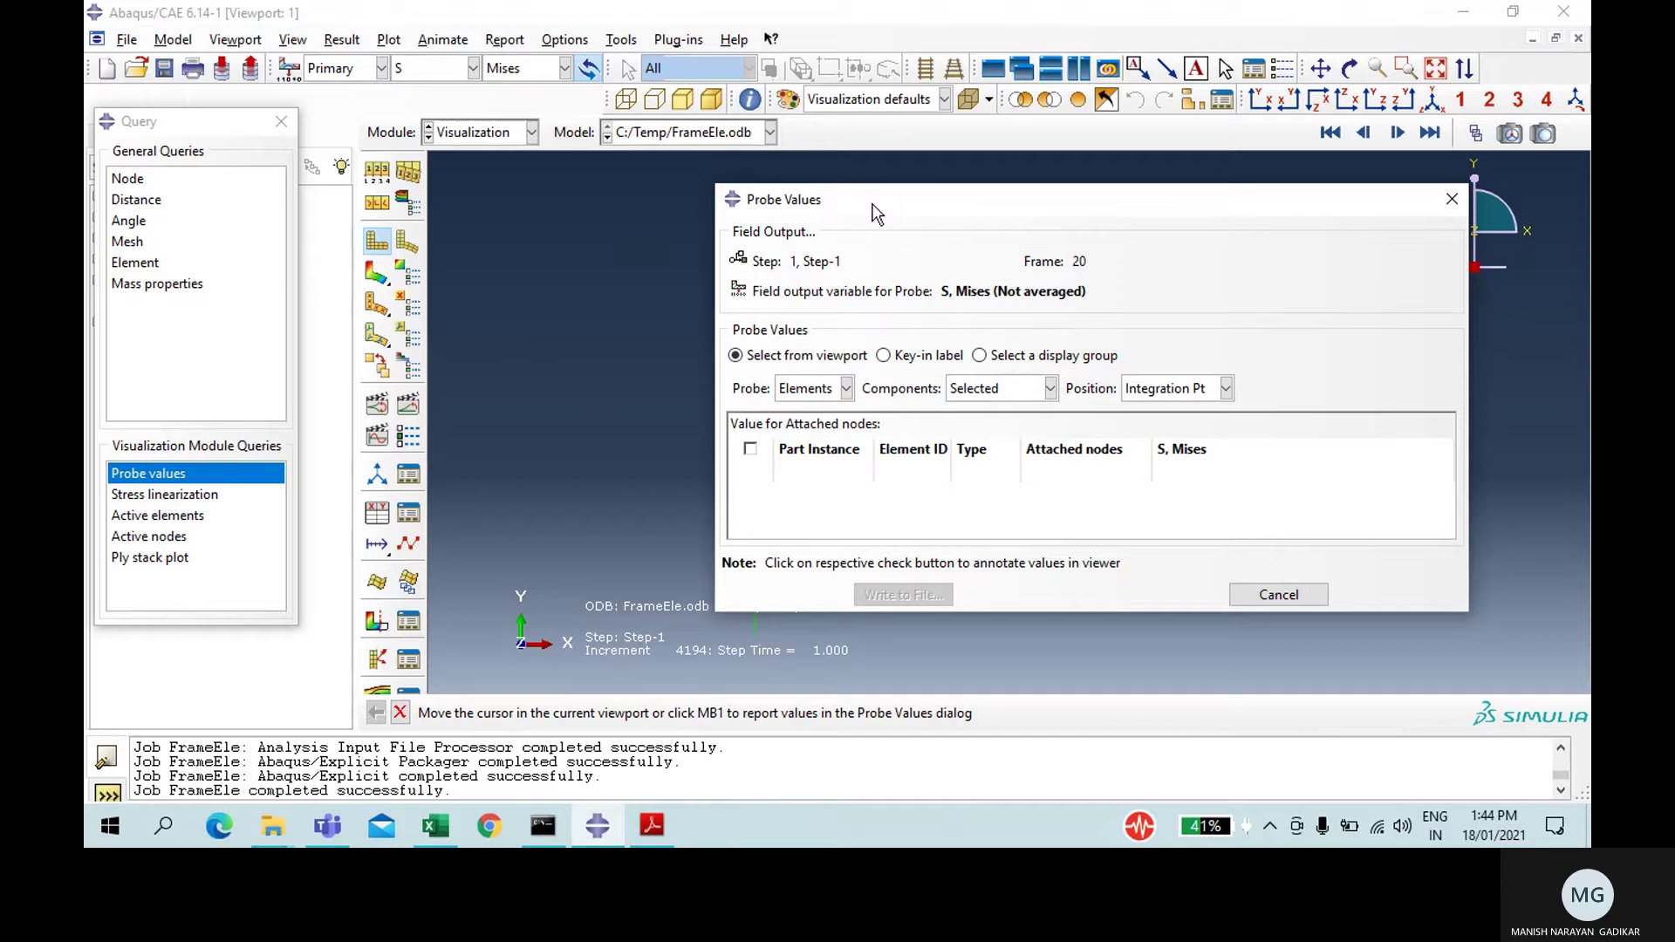
{"action": "left_click_drag", "start_coordinate": [877, 214], "coordinate": [993, 233]}
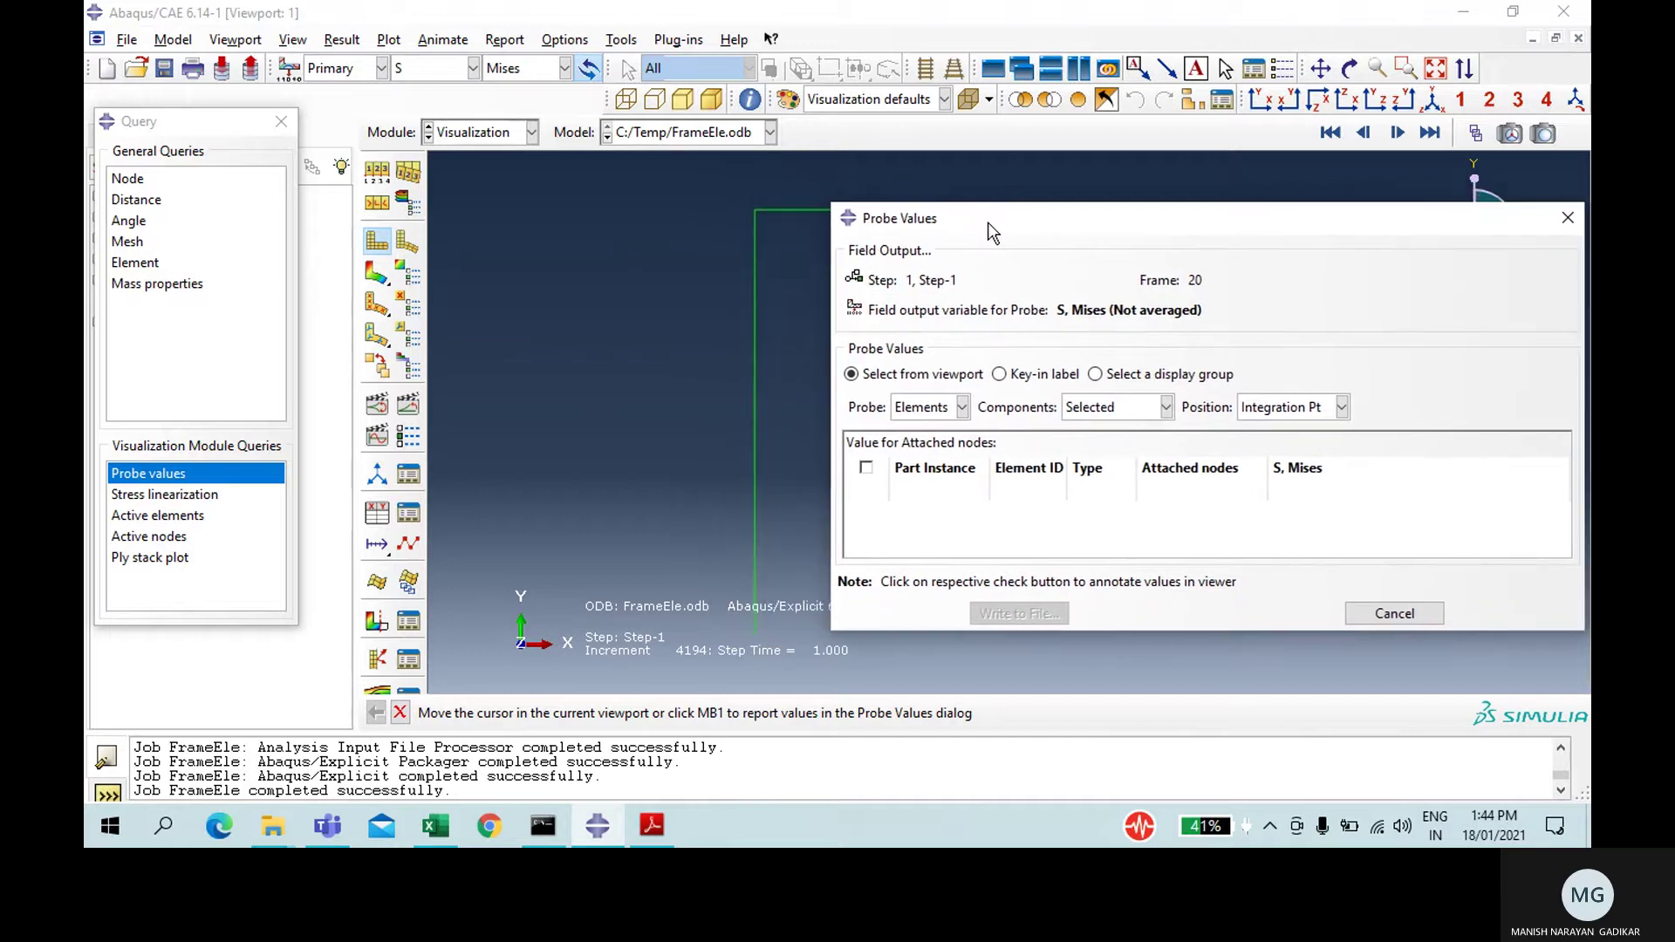
- Set the primary field output to the reaction force RF with component RF1
{"action": "left_click", "coordinate": [448, 82]}
{"action": "left_click", "coordinate": [430, 67]}
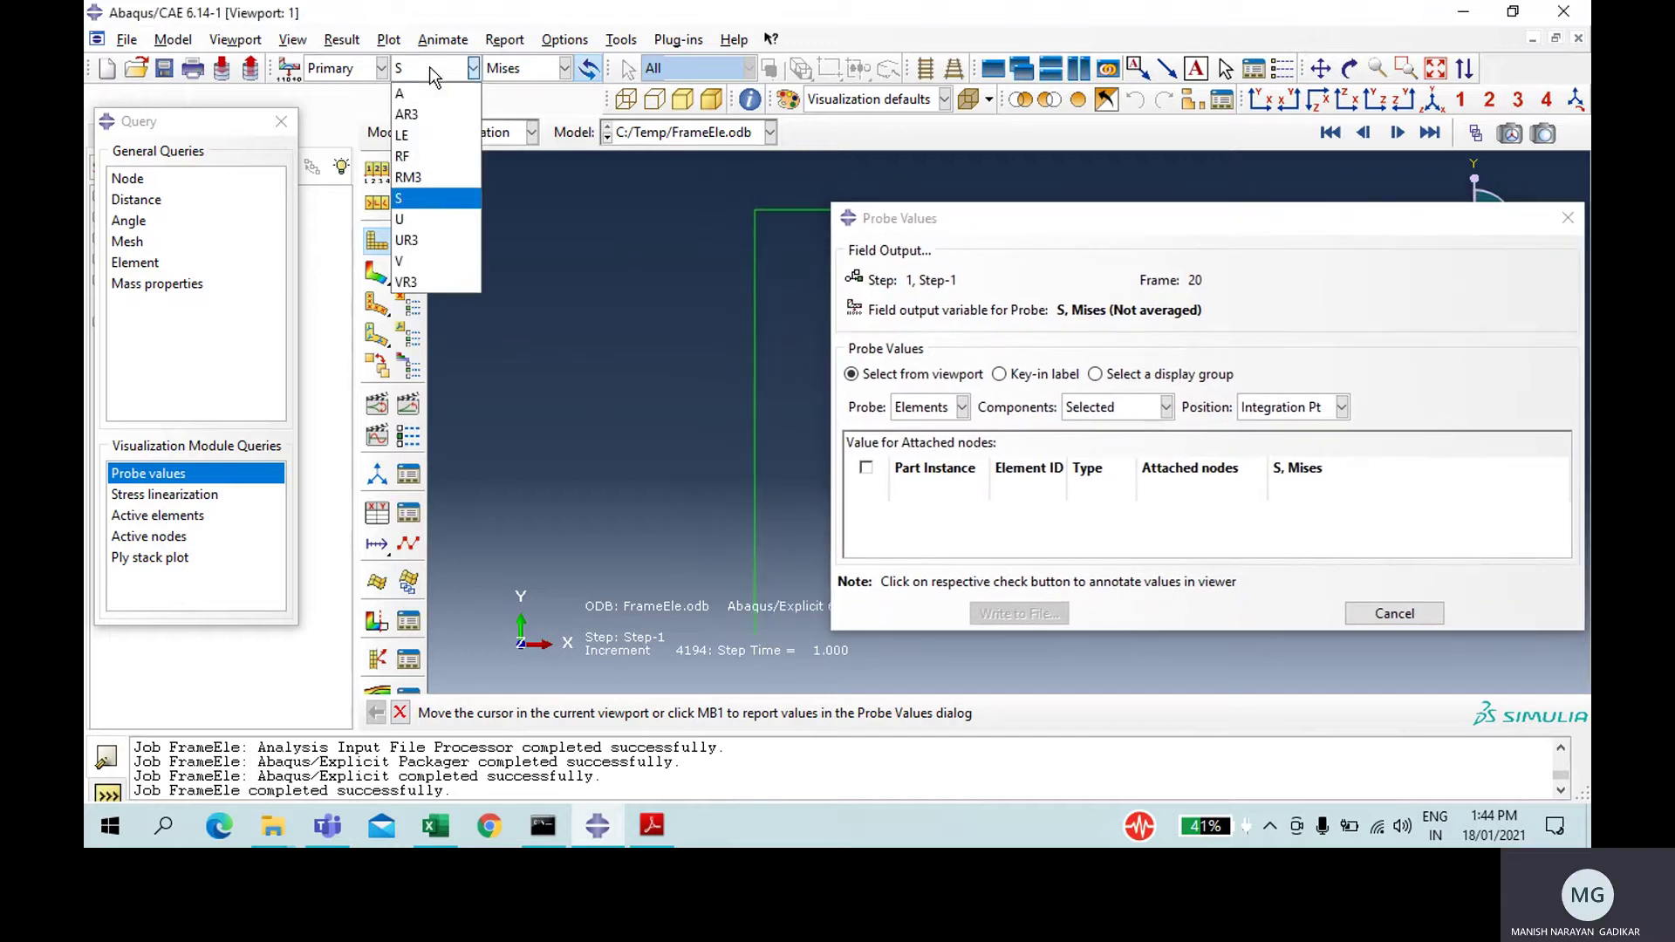
{"action": "left_click", "coordinate": [426, 154]}
{"action": "left_click", "coordinate": [506, 68]}
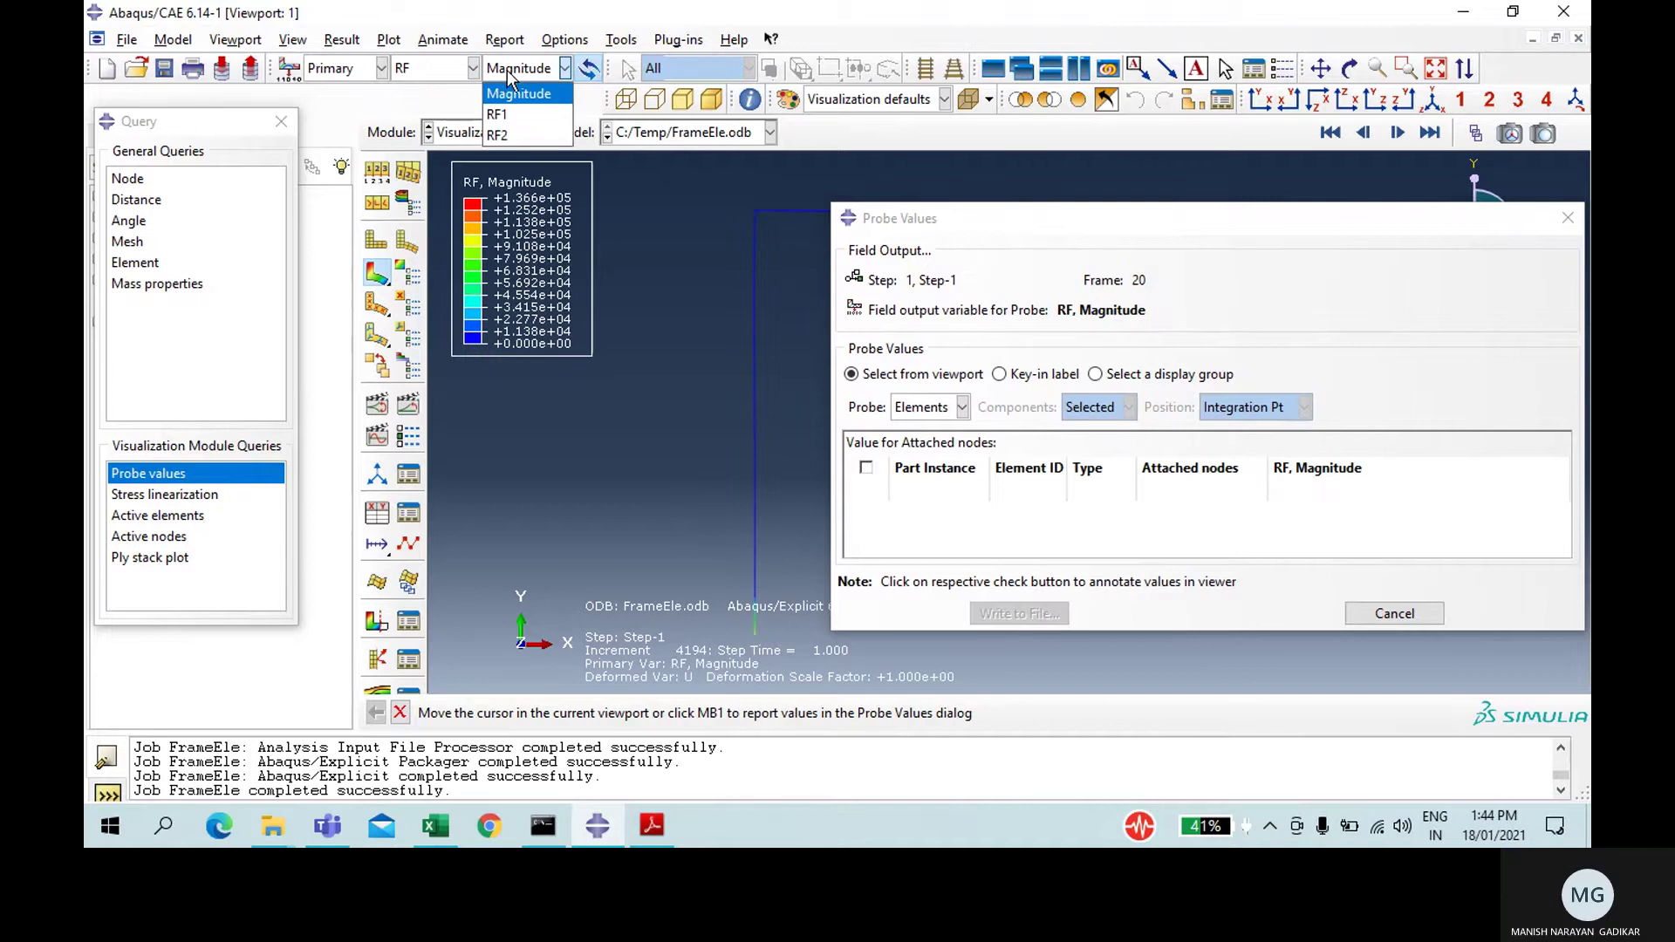
{"action": "left_click", "coordinate": [510, 112]}
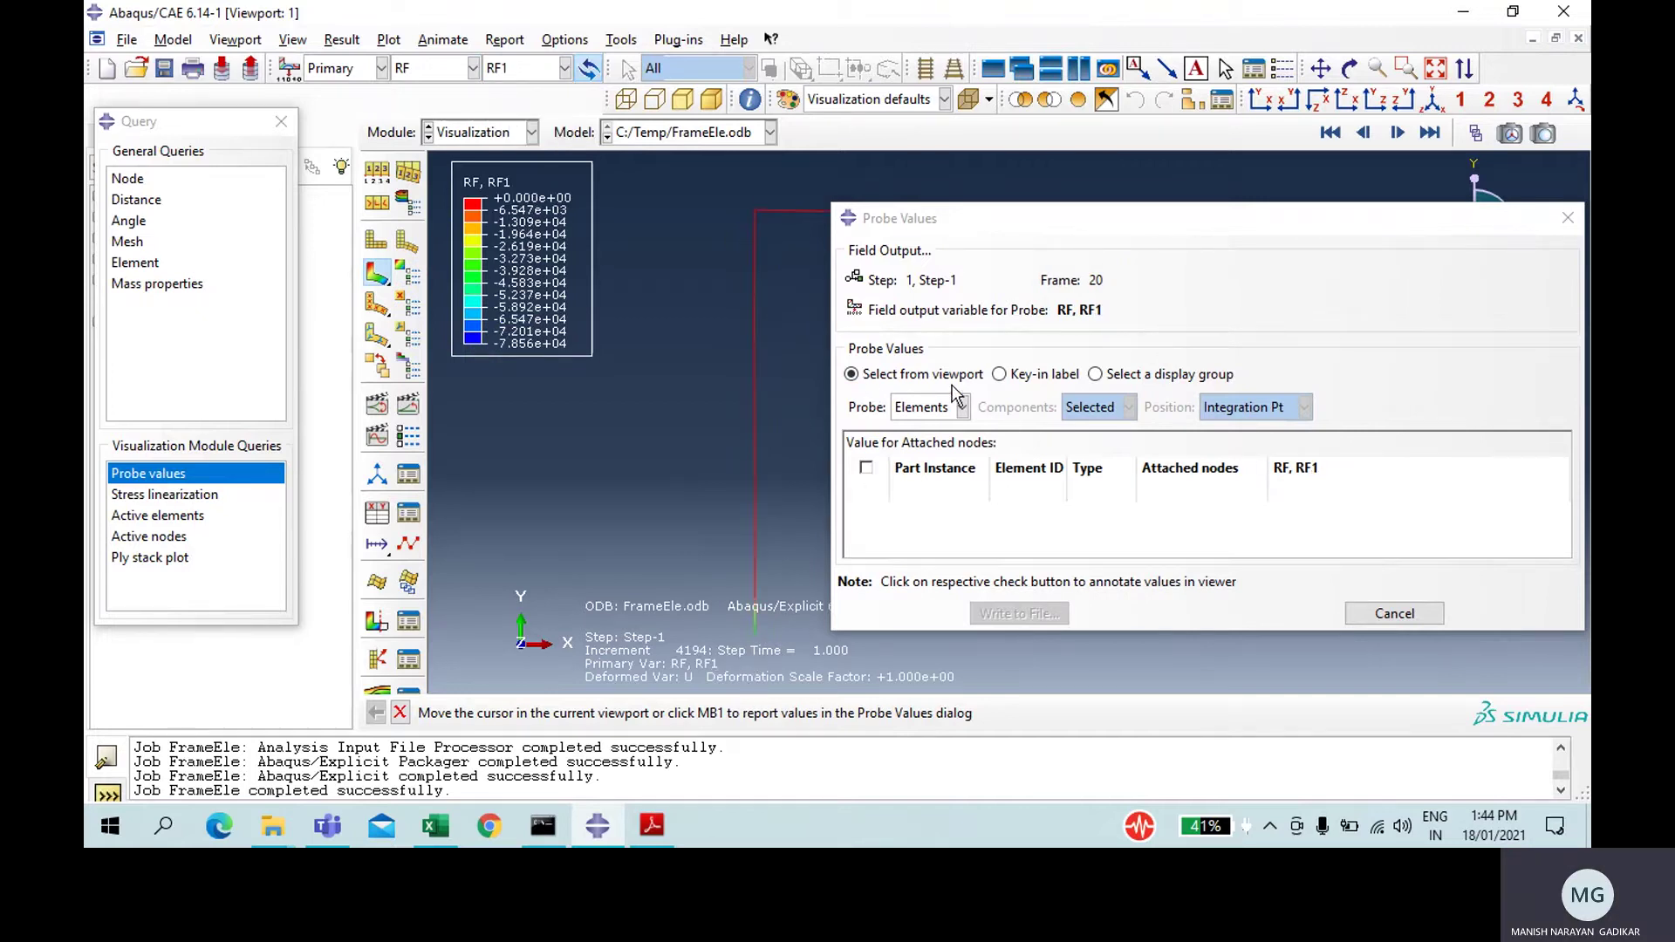
- Probe RF1 at node label 1 of FRAME-1, with the probe set to nodes and key-in labels
{"action": "left_click", "coordinate": [959, 407]}
{"action": "left_click", "coordinate": [941, 440]}
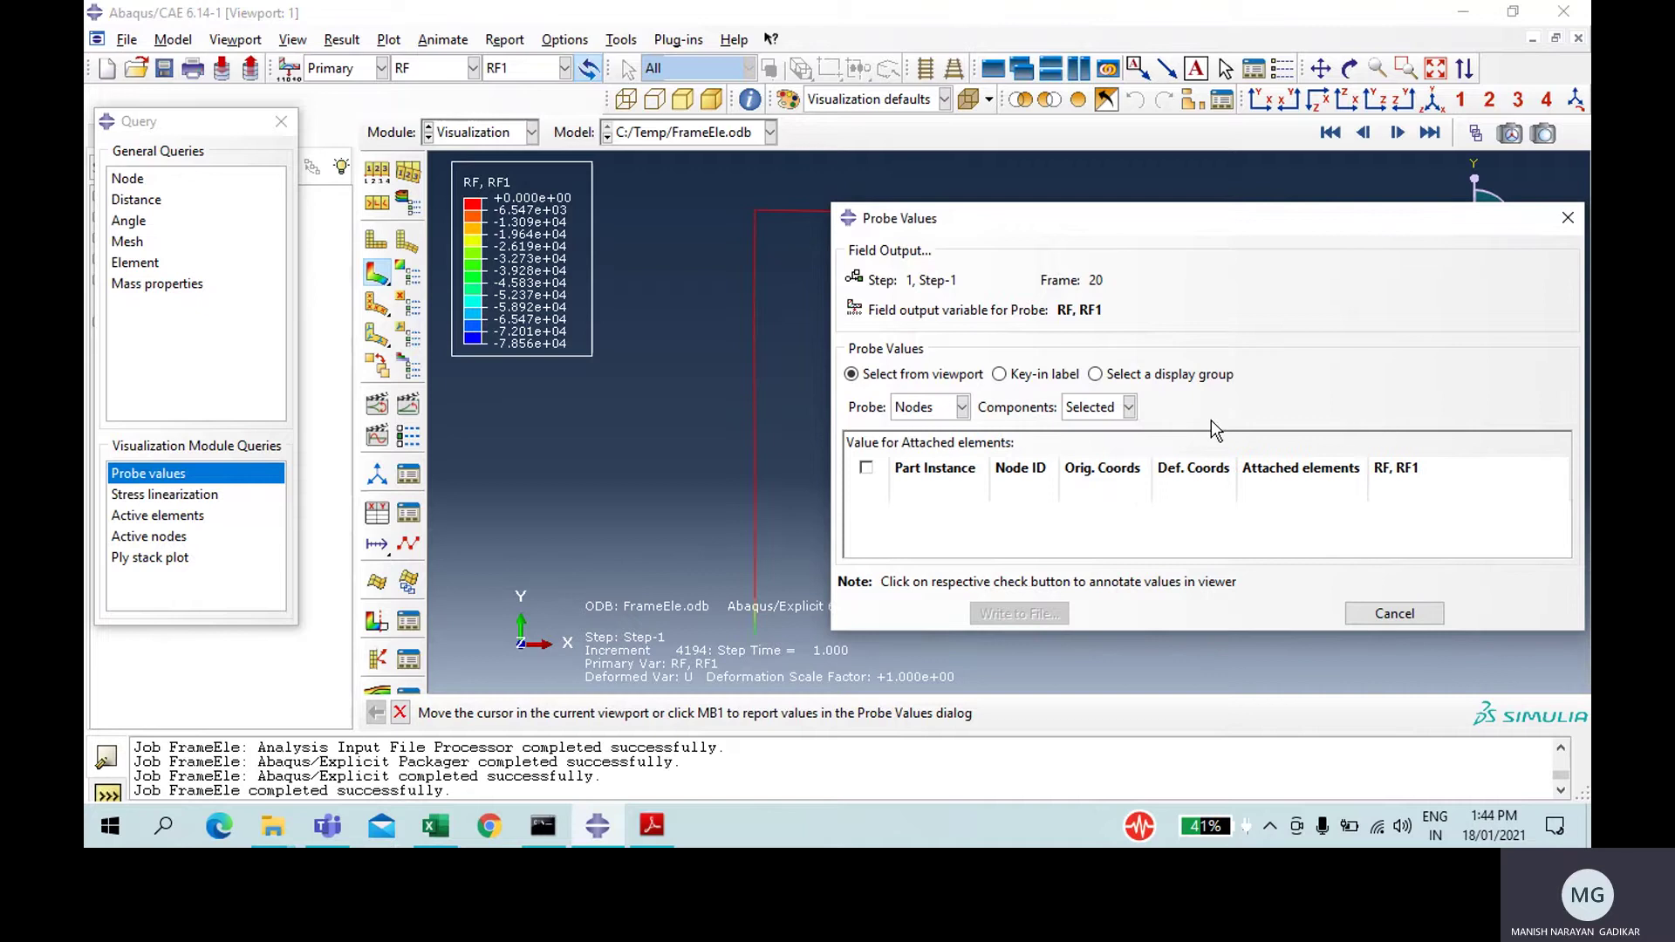
{"action": "left_click", "coordinate": [1071, 382]}
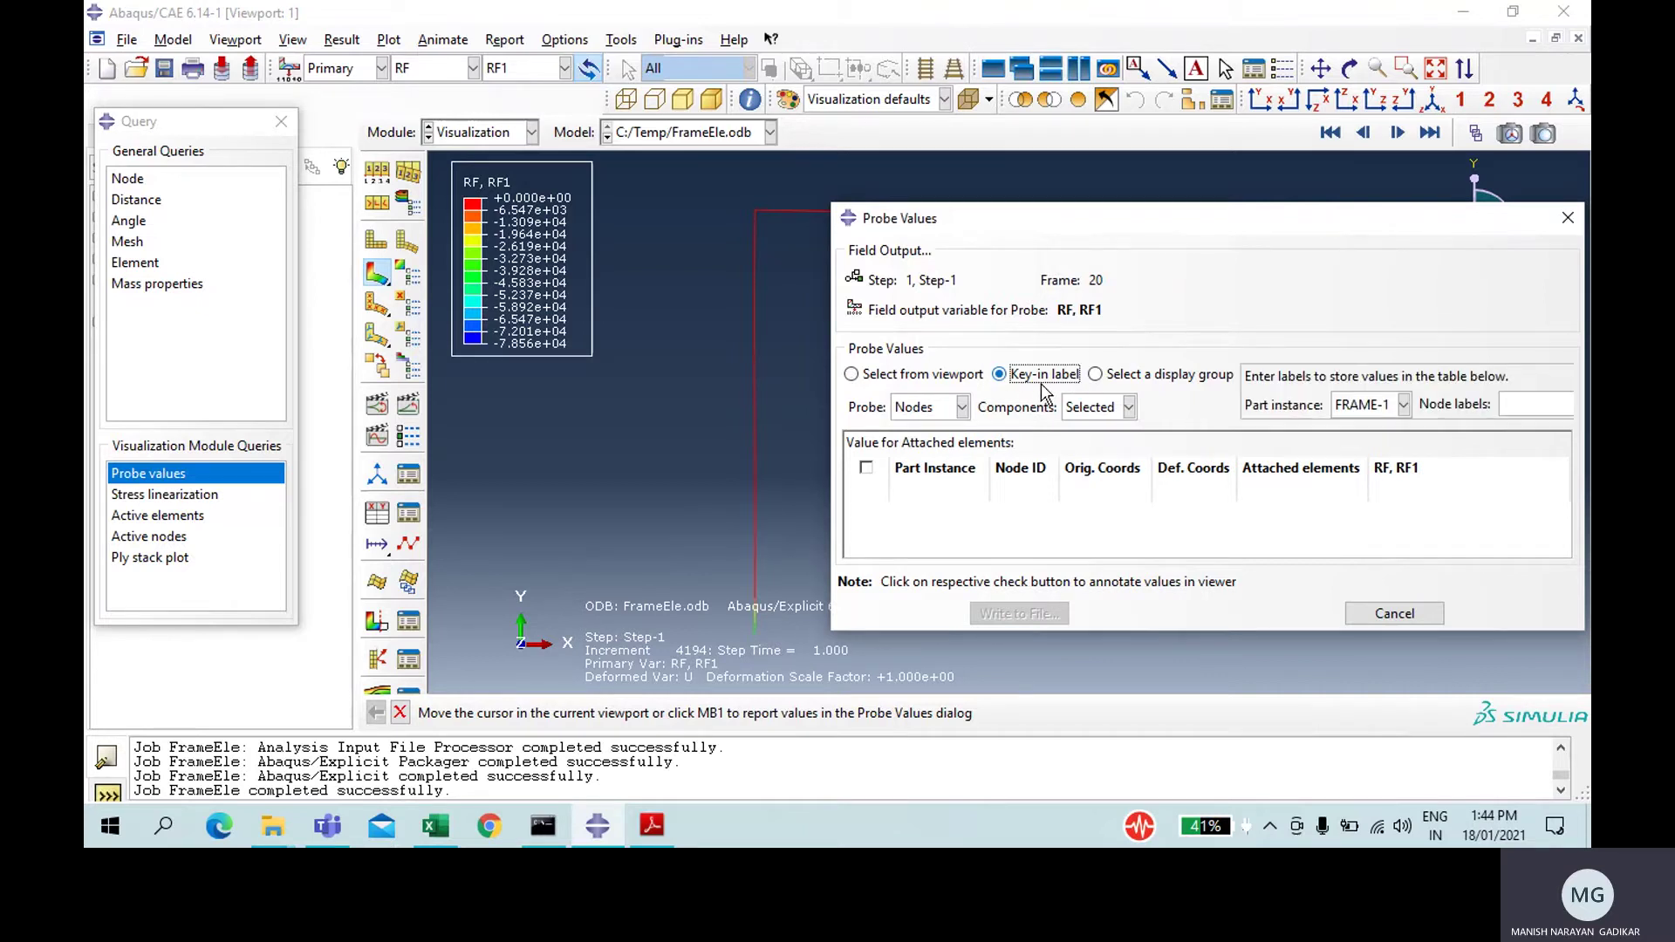
{"action": "left_click", "coordinate": [1533, 398]}
{"action": "type", "text": "1"}
{"action": "key", "text": "Return"}
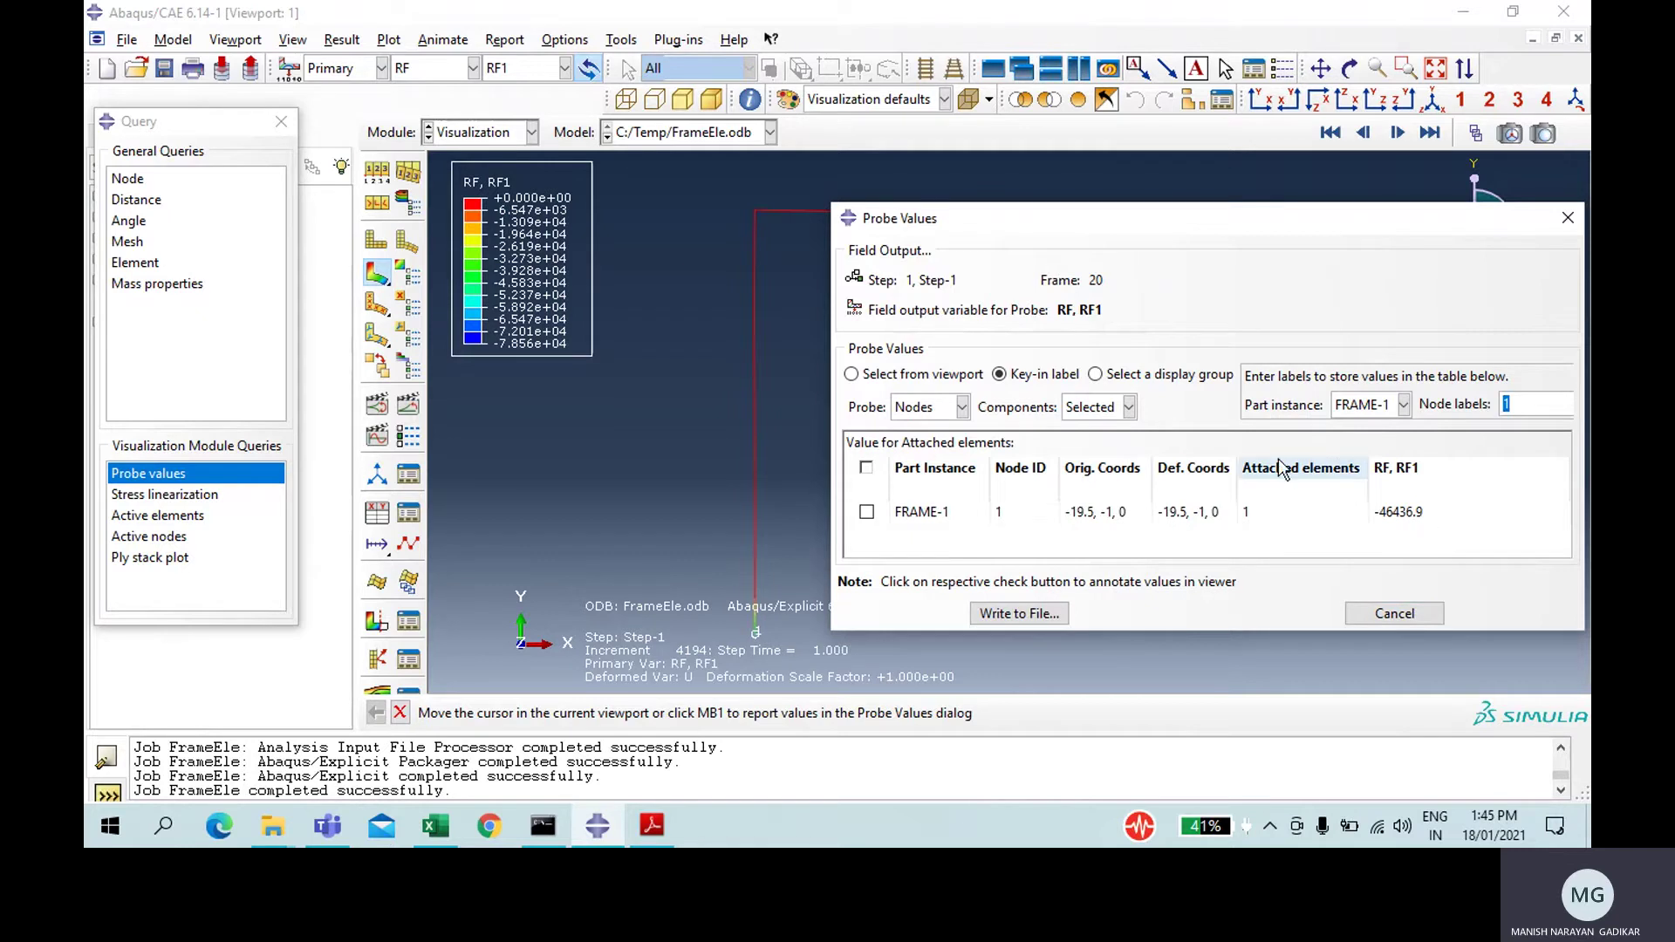
- Check the left support's analytical vertical reaction on the Qno 4 sheet in Excel, and return to Abaqus
{"action": "left_click", "coordinate": [422, 837]}
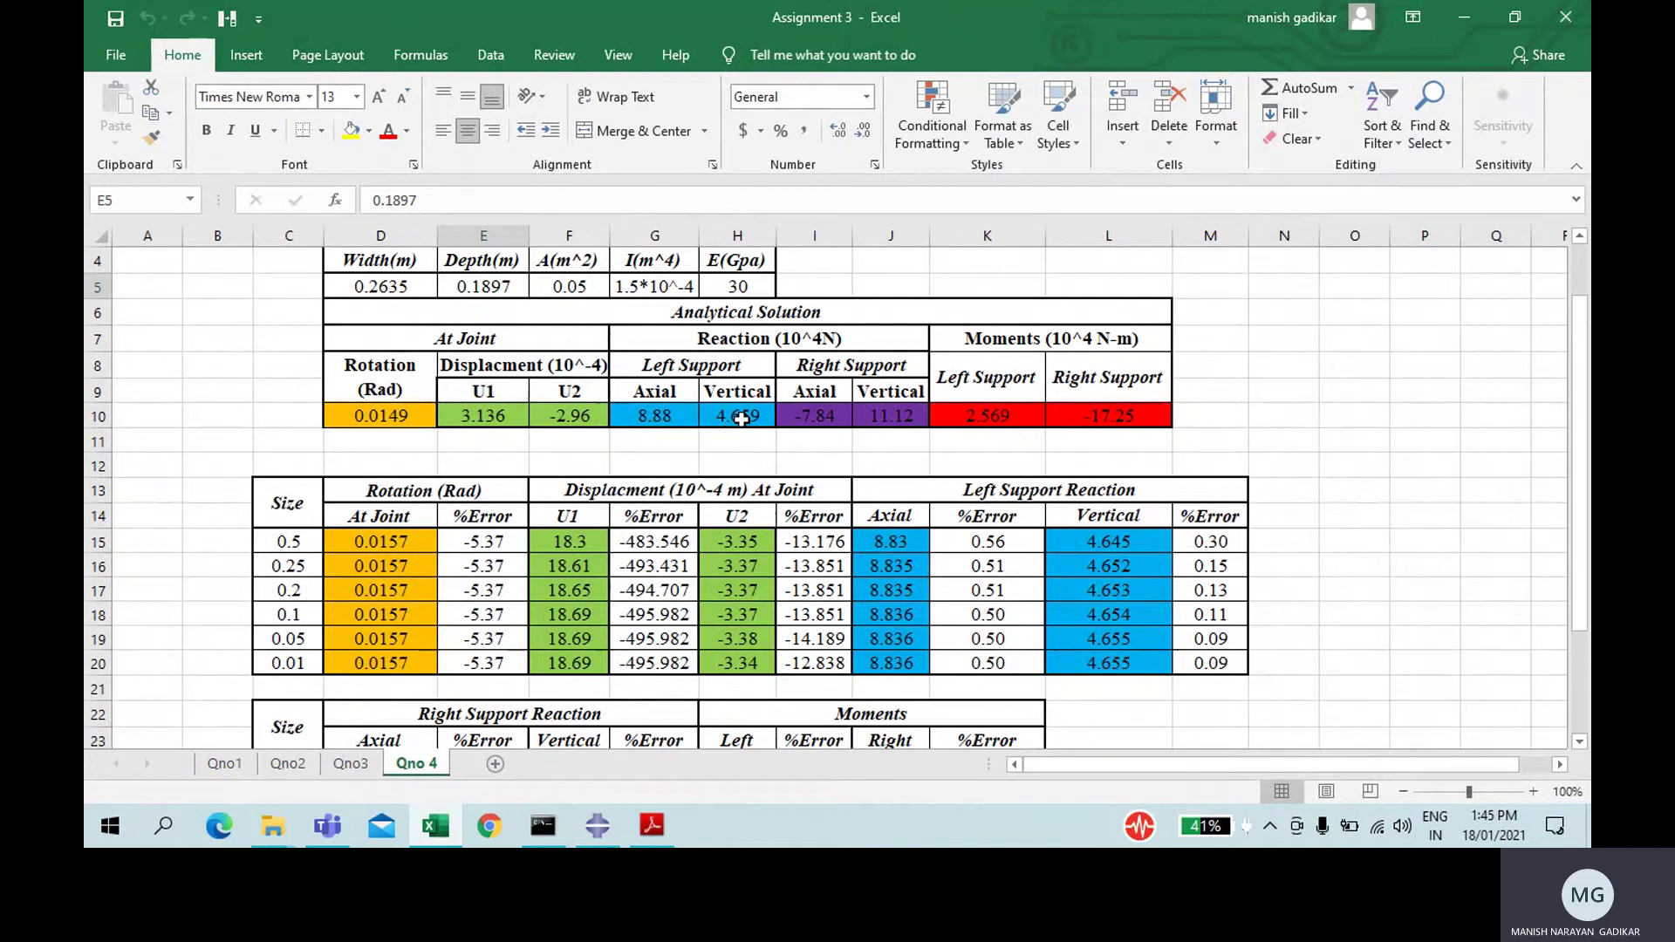
{"action": "left_click", "coordinate": [741, 420]}
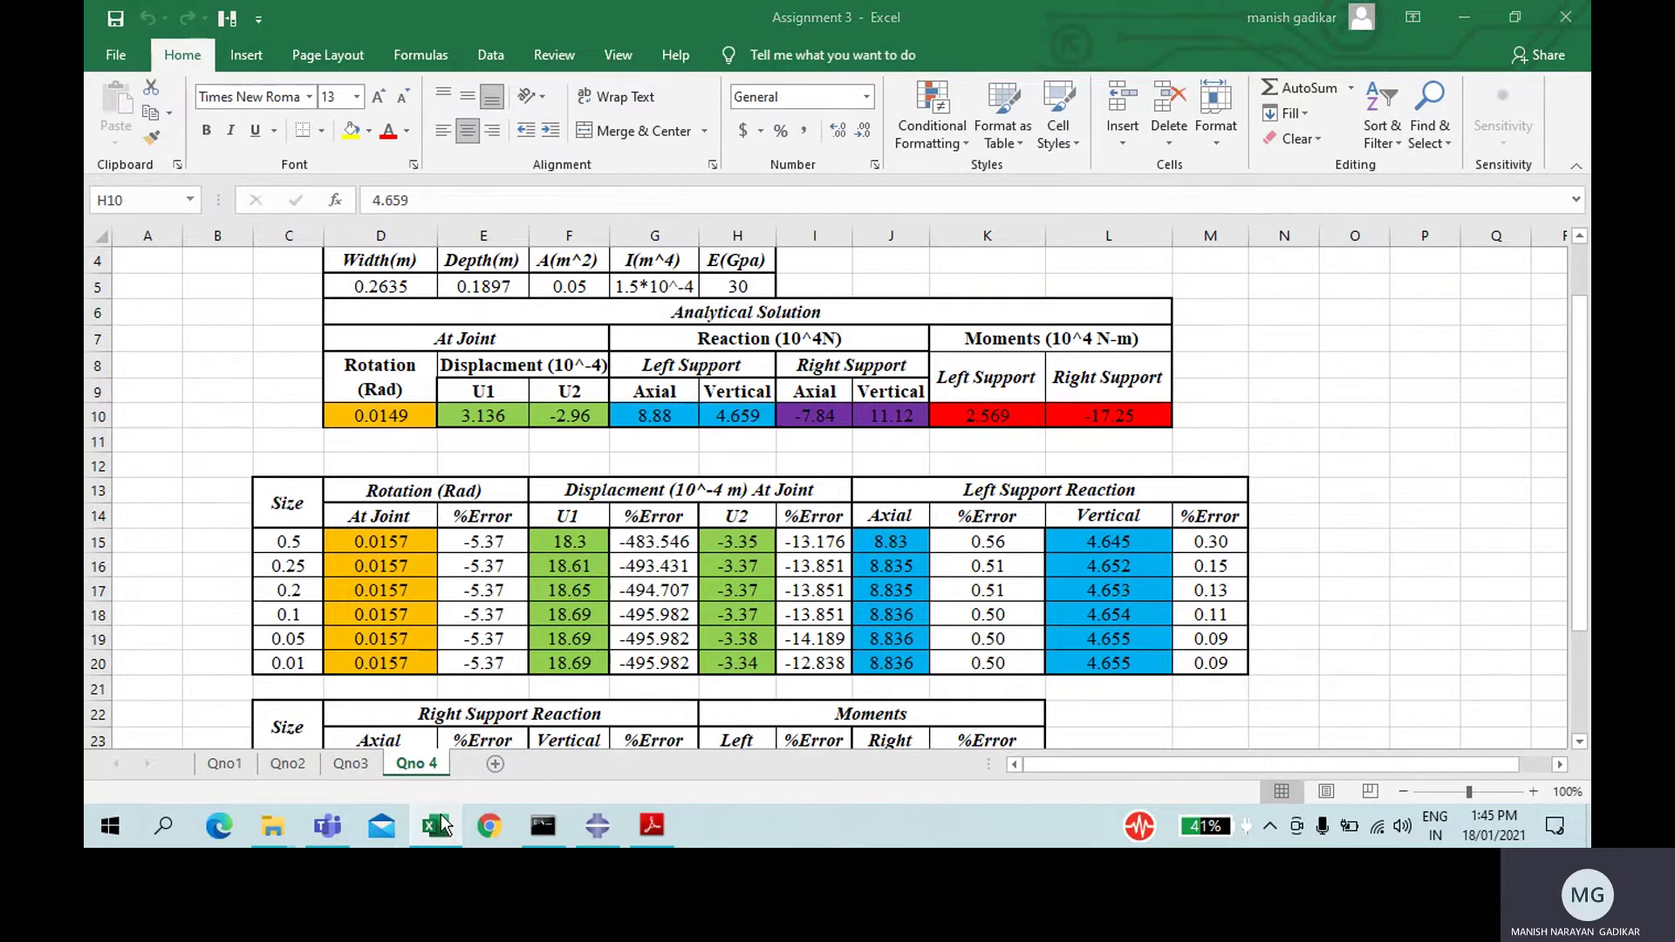
{"action": "left_click", "coordinate": [436, 825]}
{"action": "left_click", "coordinate": [442, 817]}
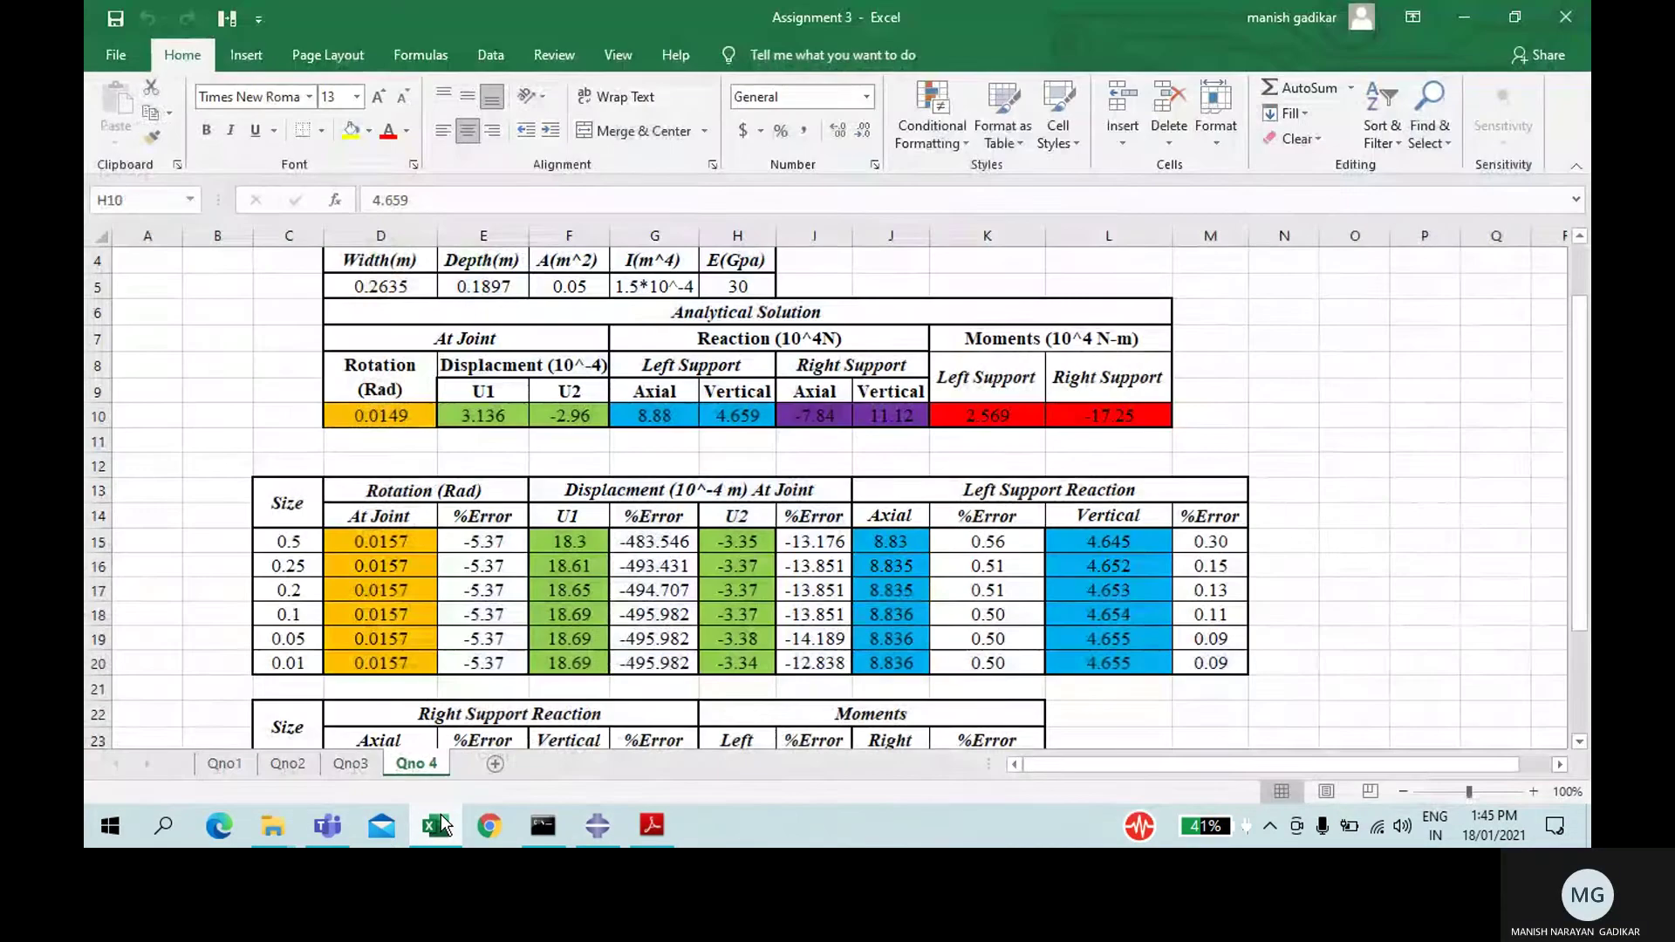
{"action": "left_click", "coordinate": [441, 817]}
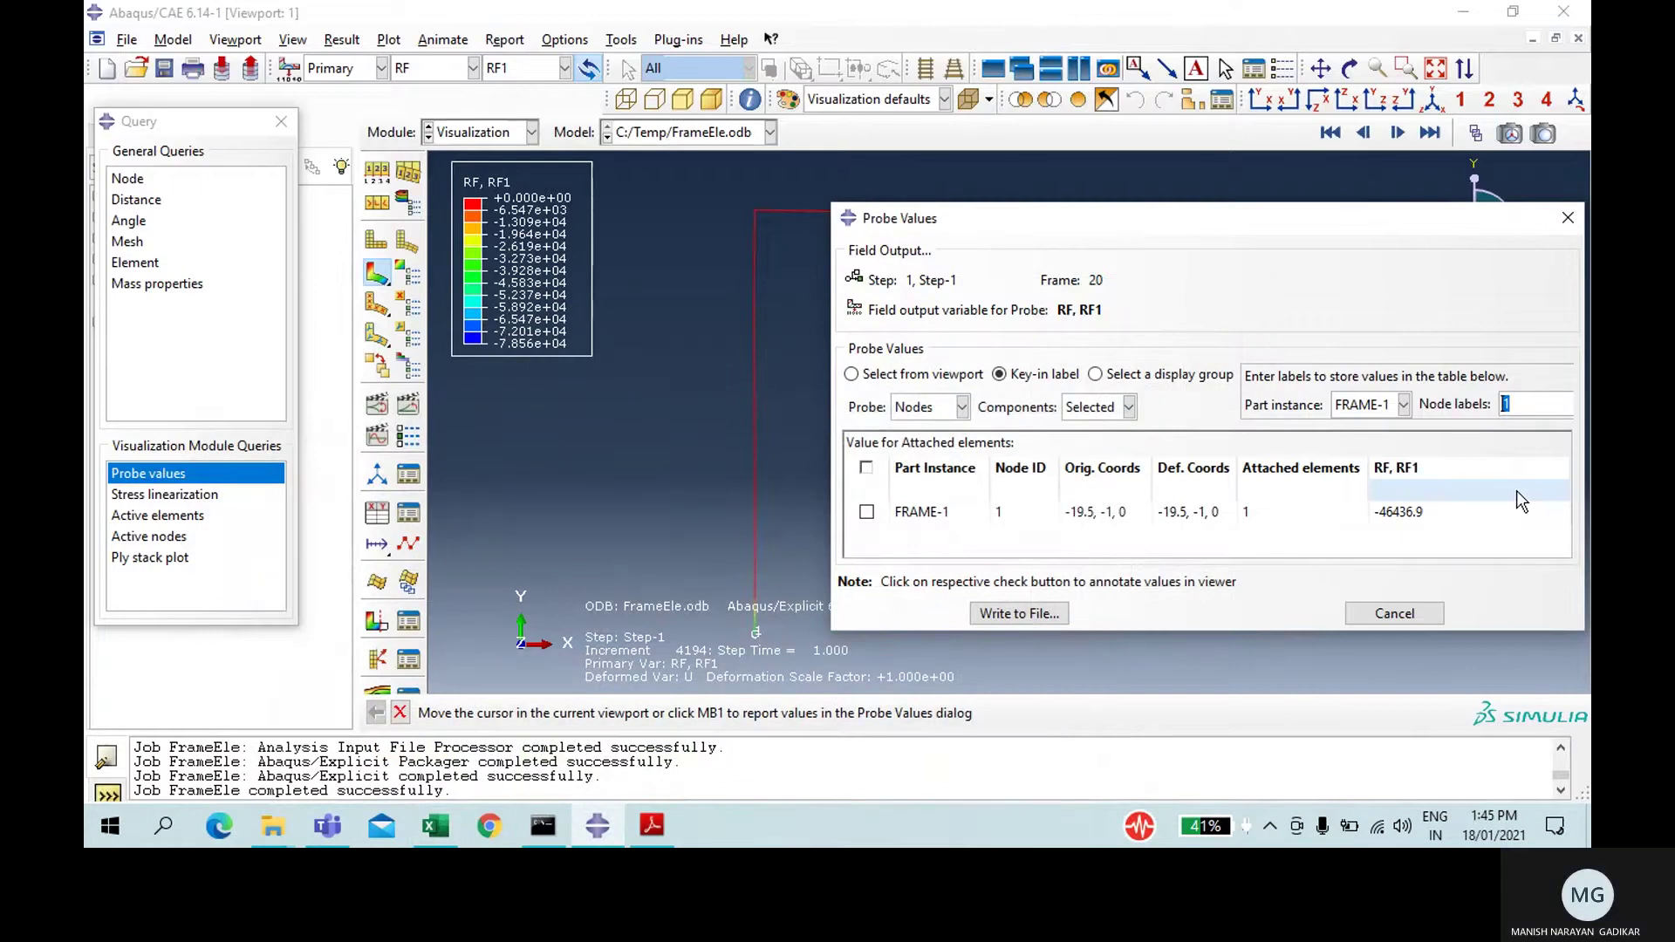
- Probe RF1 at node label 4, locate that node on the frame, and switch to the Qno 4 sheet in Excel for comparison
{"action": "type", "text": "4"}
{"action": "key", "text": "Return"}
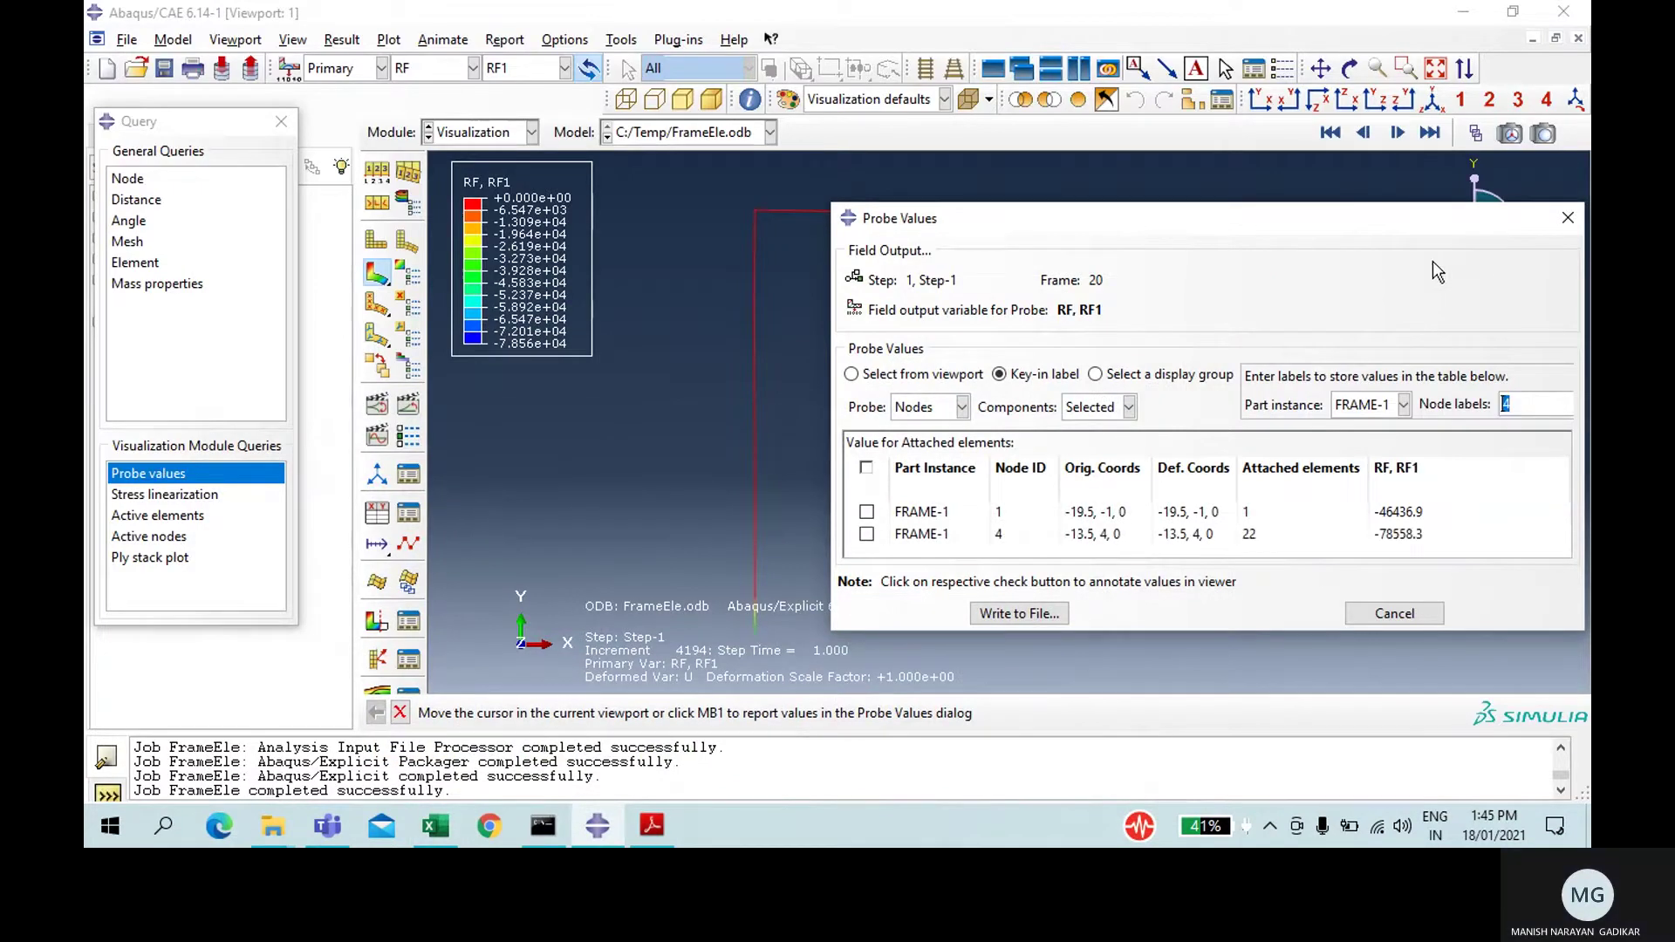
{"action": "left_click_drag", "start_coordinate": [1370, 225], "coordinate": [1048, 336]}
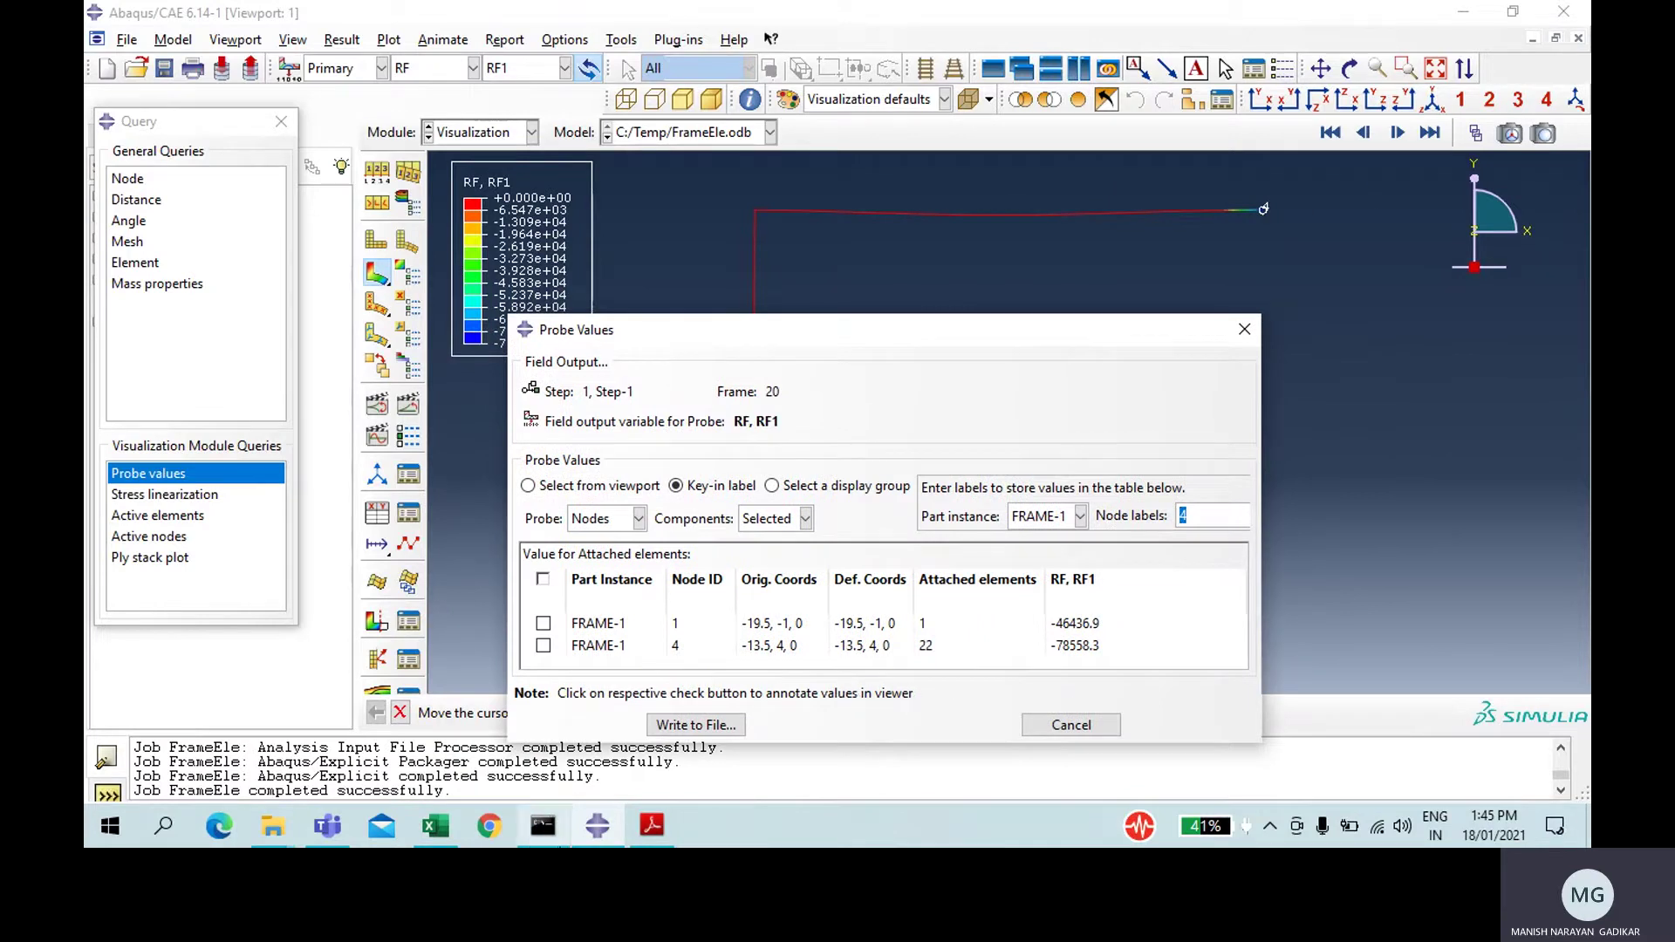
{"action": "left_click", "coordinate": [439, 836]}
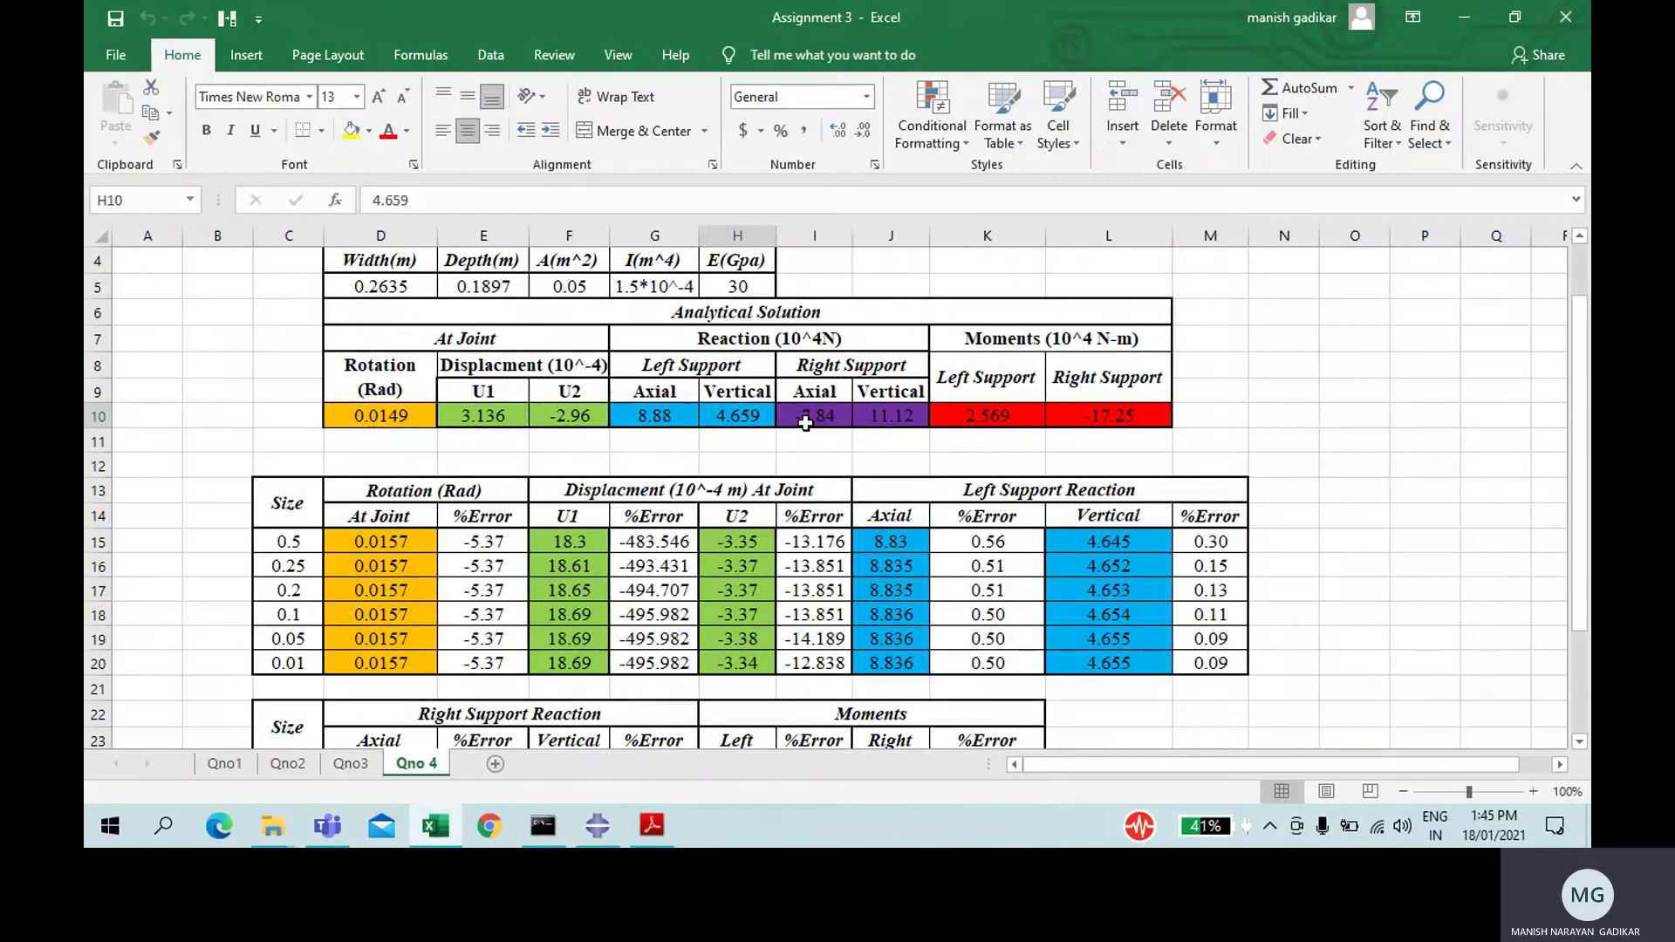
- Check the right support's analytical axial reaction on the Qno 4 sheet, and return to the Probe Values dialog in Abaqus
{"action": "left_click", "coordinate": [805, 423]}
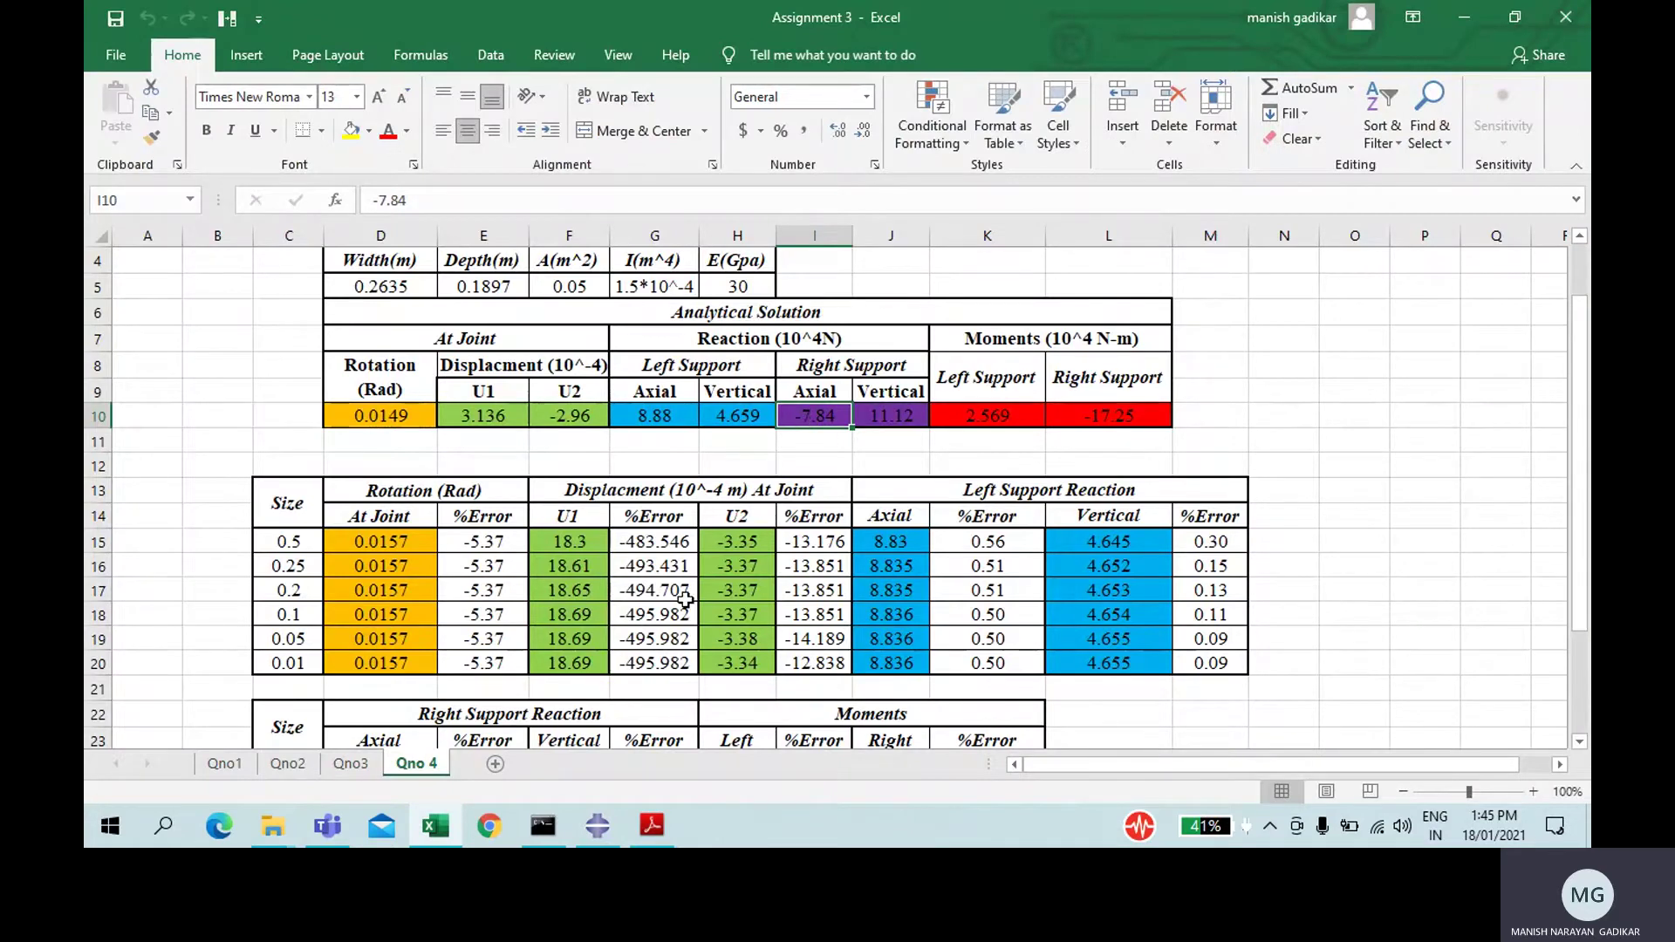
{"action": "left_click", "coordinate": [445, 820]}
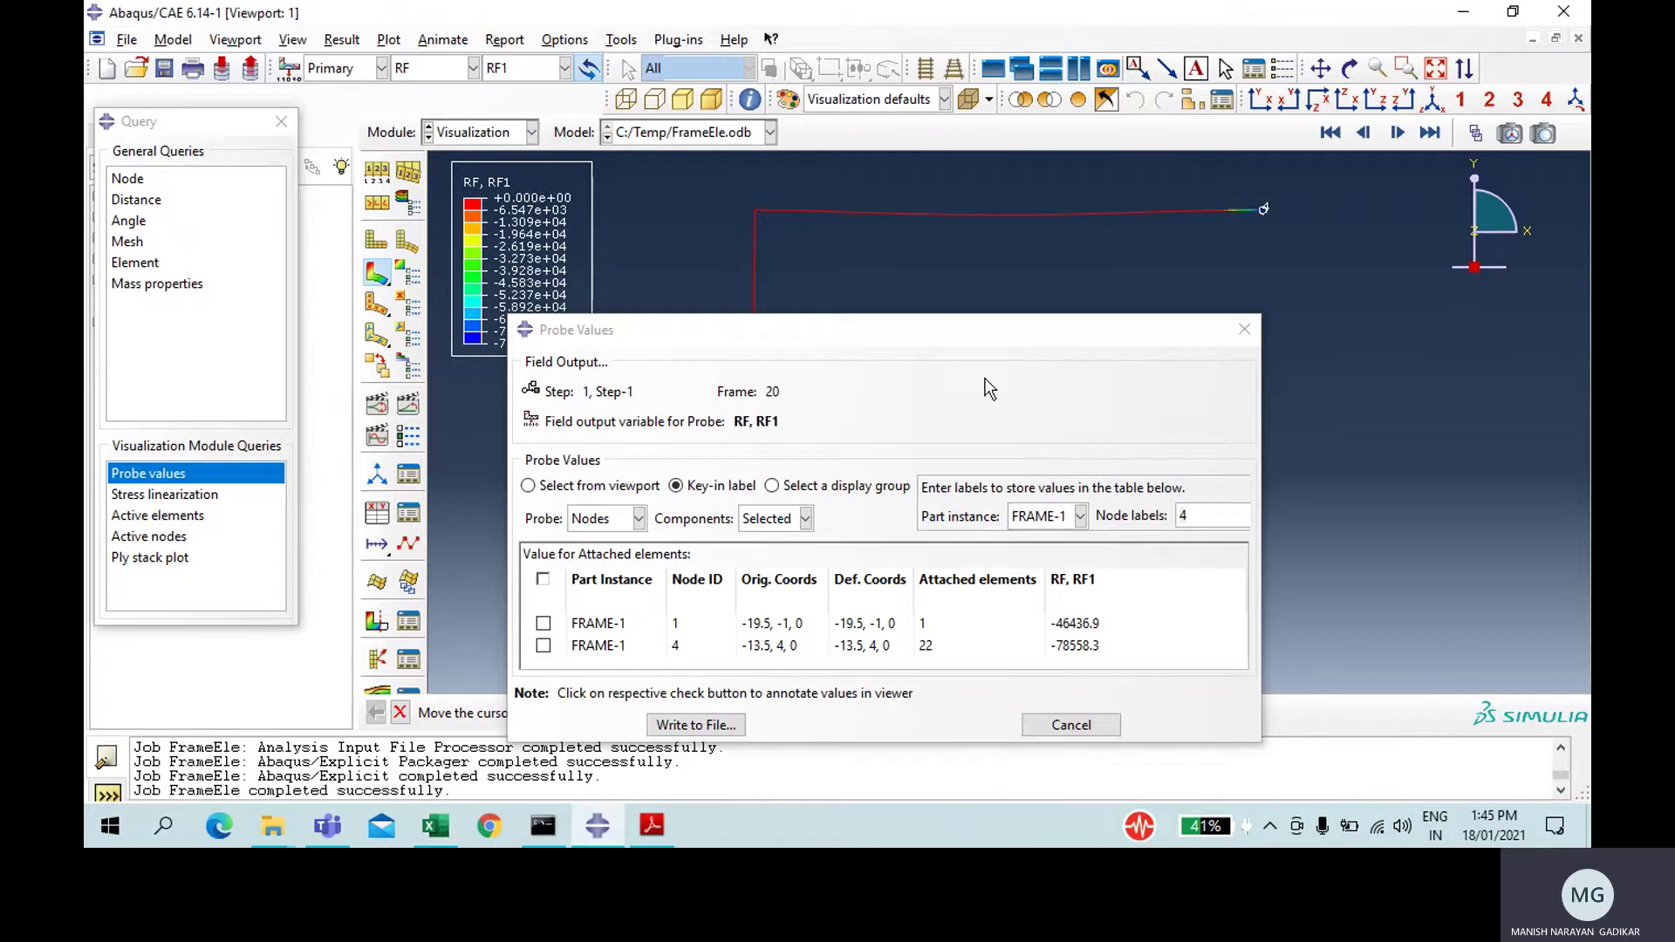
{"action": "left_click_drag", "start_coordinate": [957, 329], "coordinate": [1175, 310]}
- Set the reaction force component to RF2 without writing the stored values to a file, and probe node label 4 of FRAME-1
{"action": "left_click", "coordinate": [554, 70]}
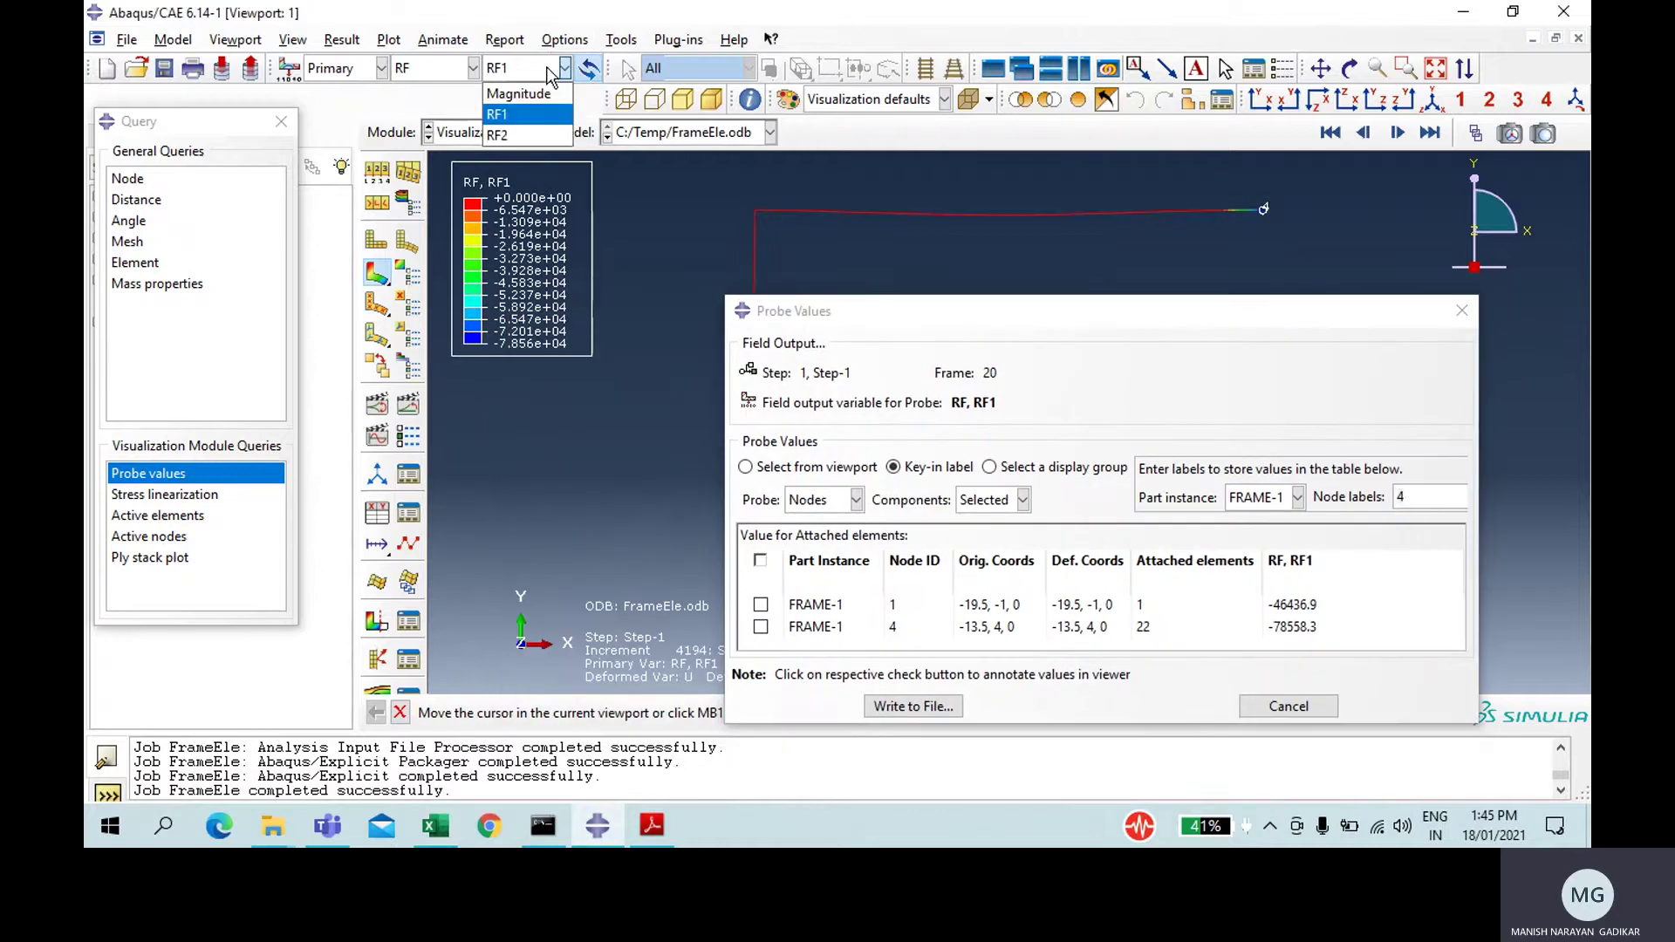
{"action": "left_click", "coordinate": [532, 134]}
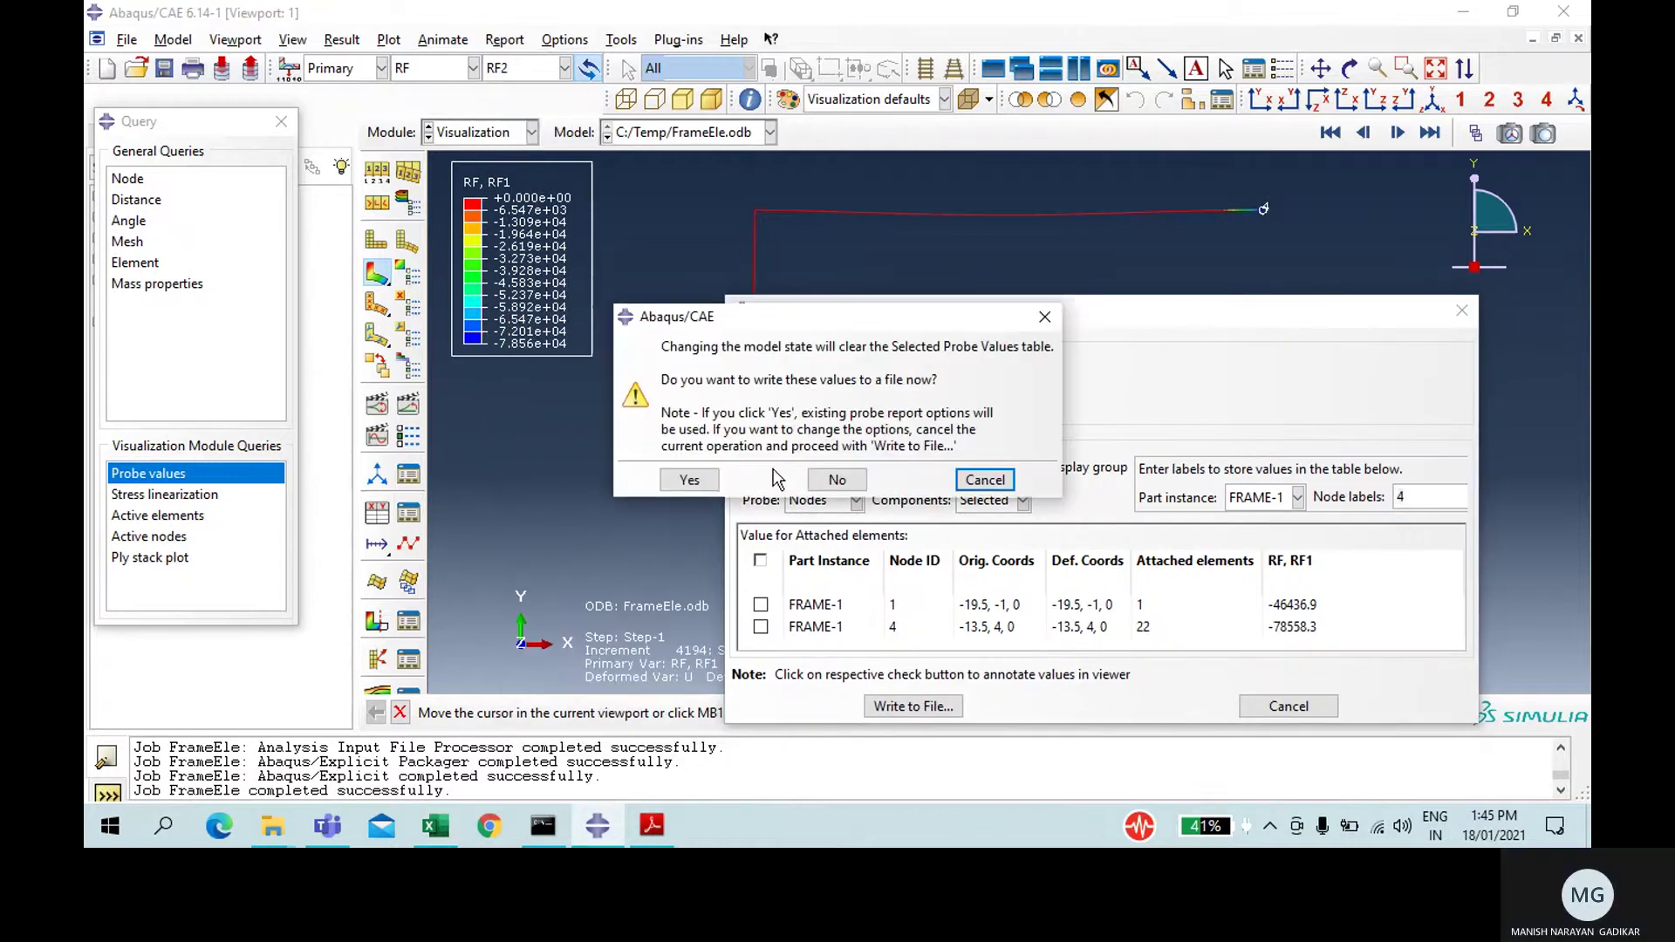
{"action": "left_click", "coordinate": [838, 481]}
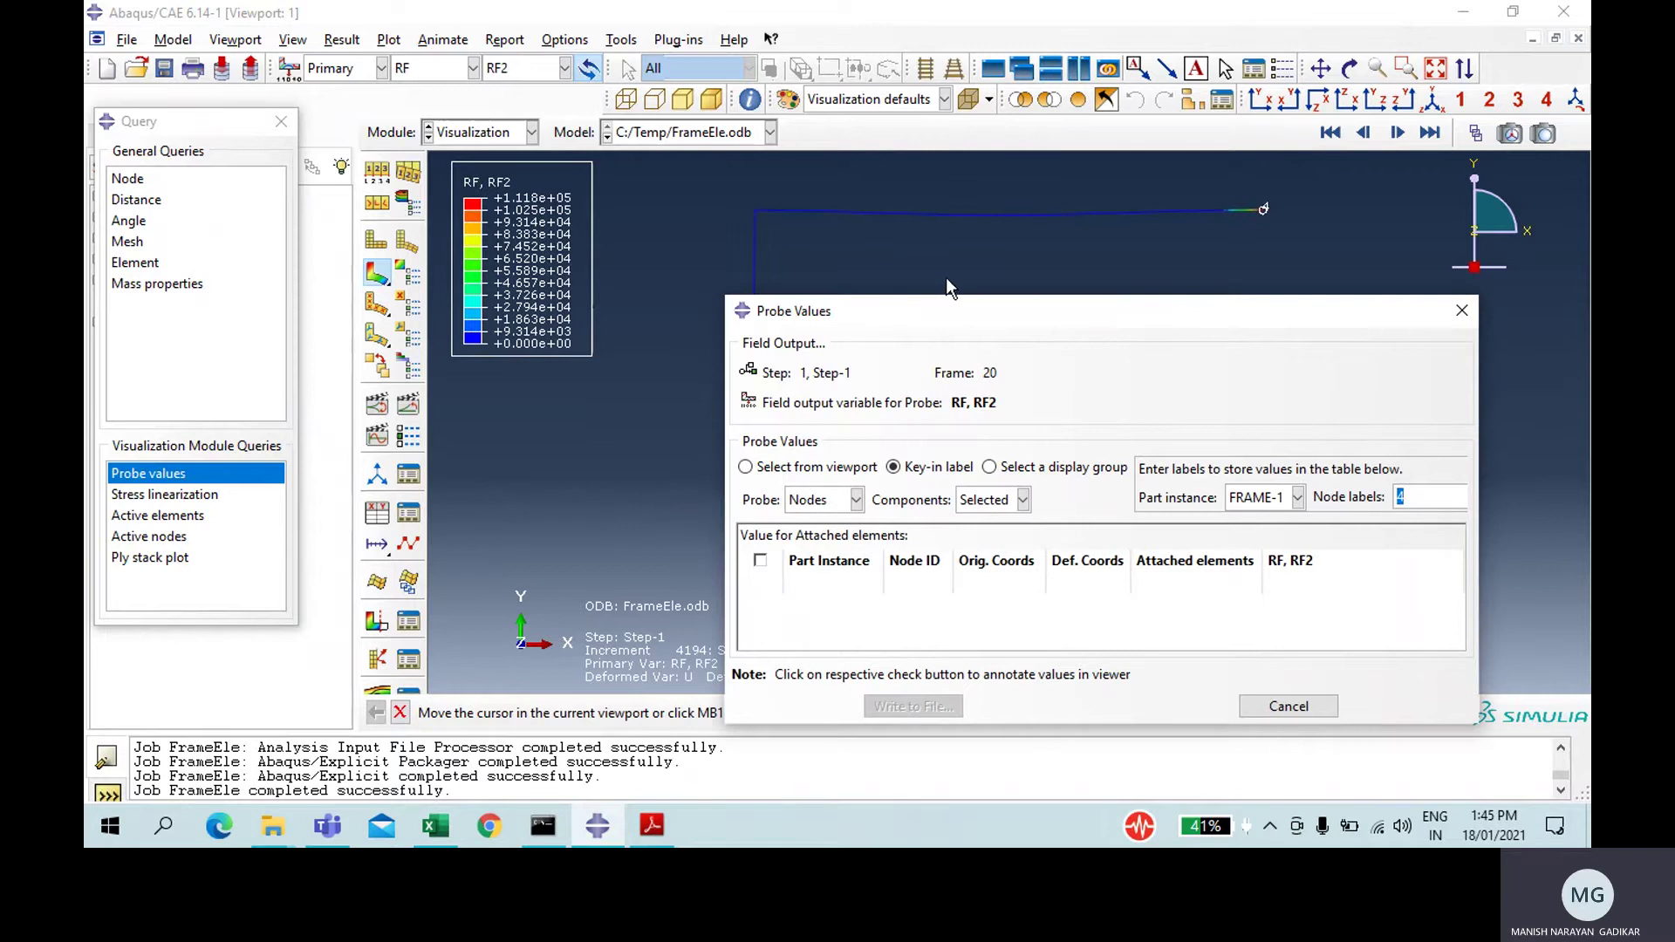
{"action": "left_click", "coordinate": [1433, 494]}
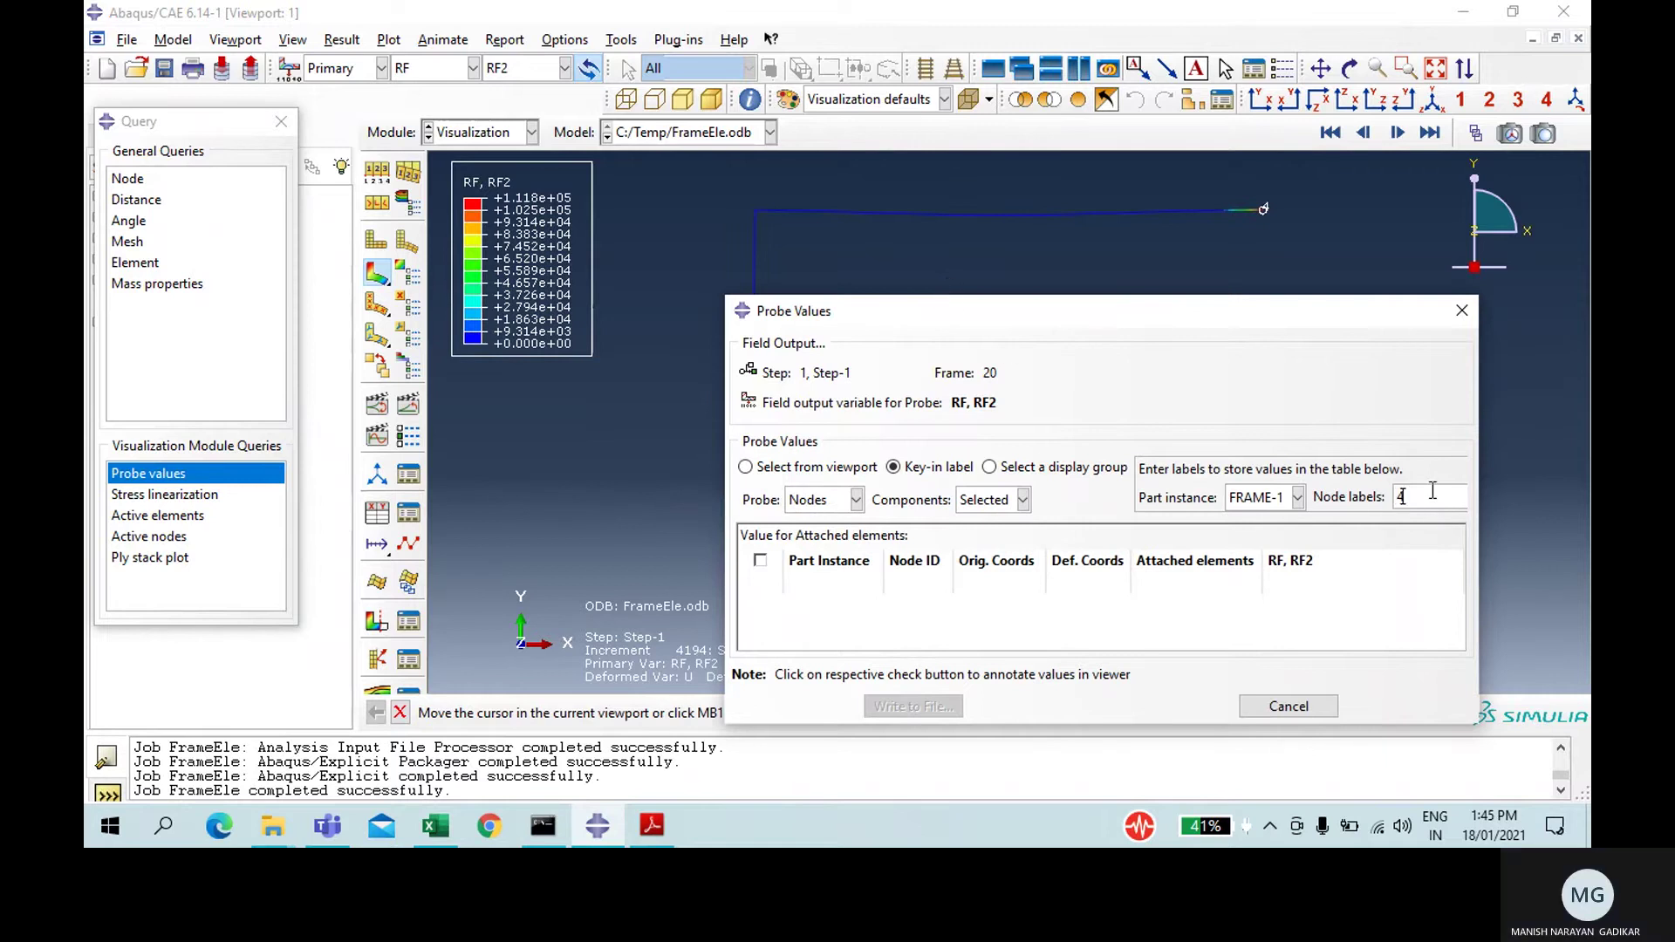
{"action": "key", "text": "Return"}
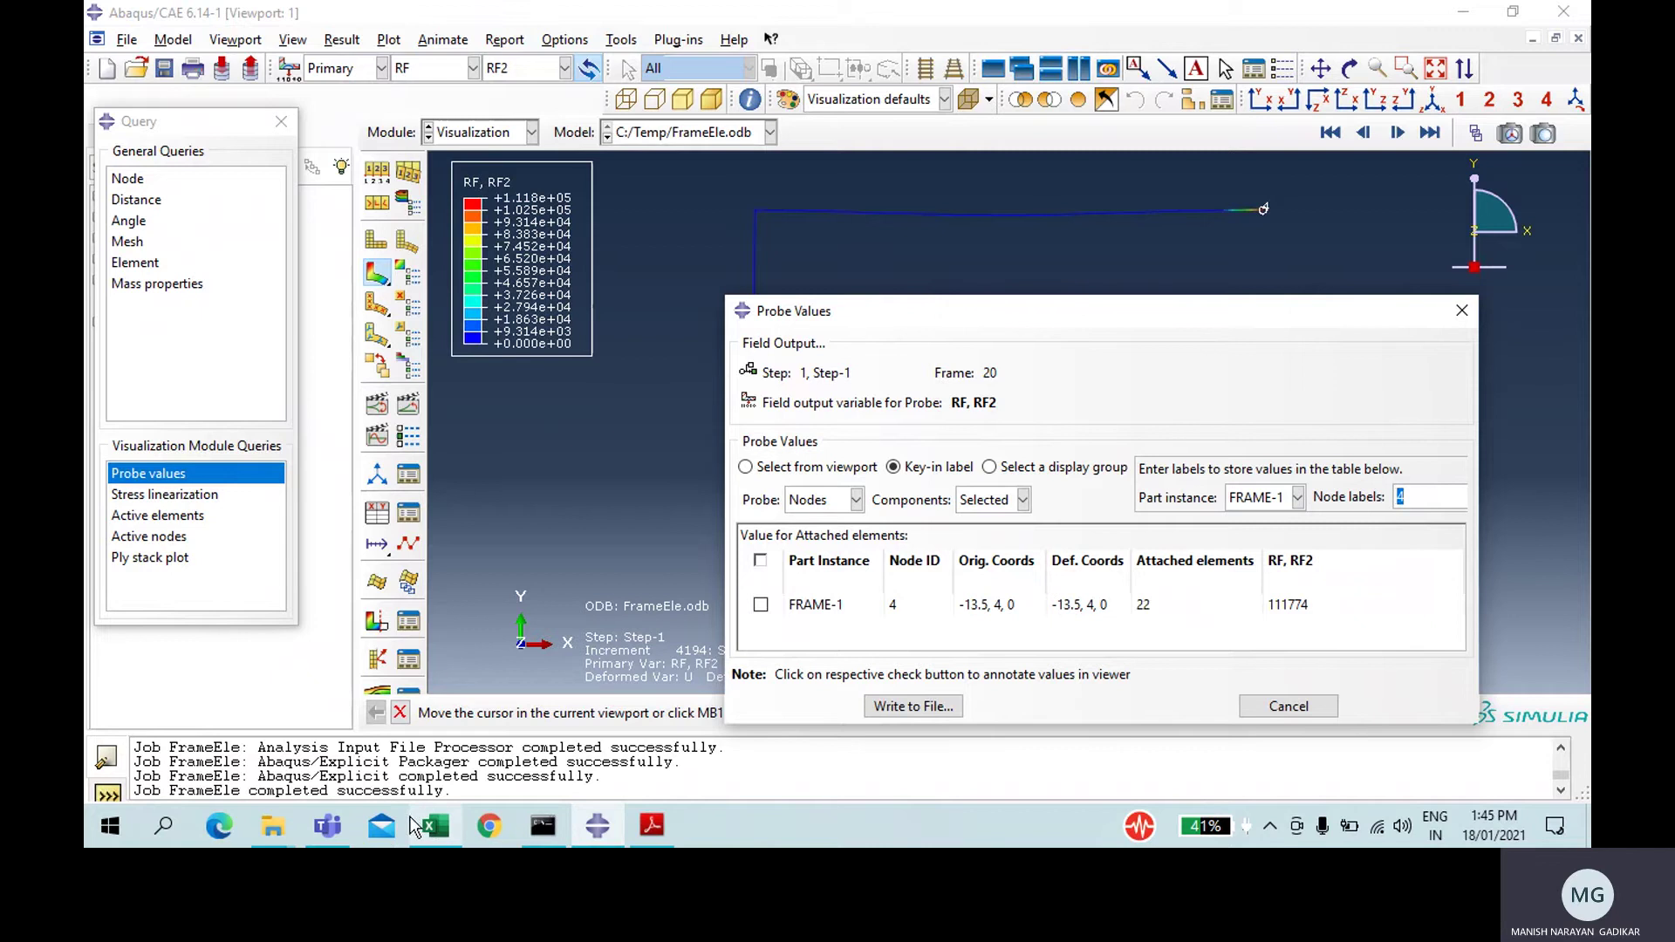
- Check the right support's analytical vertical reaction on the Qno 4 sheet in Excel, and return to Abaqus
{"action": "left_click", "coordinate": [435, 826]}
{"action": "left_click", "coordinate": [891, 406]}
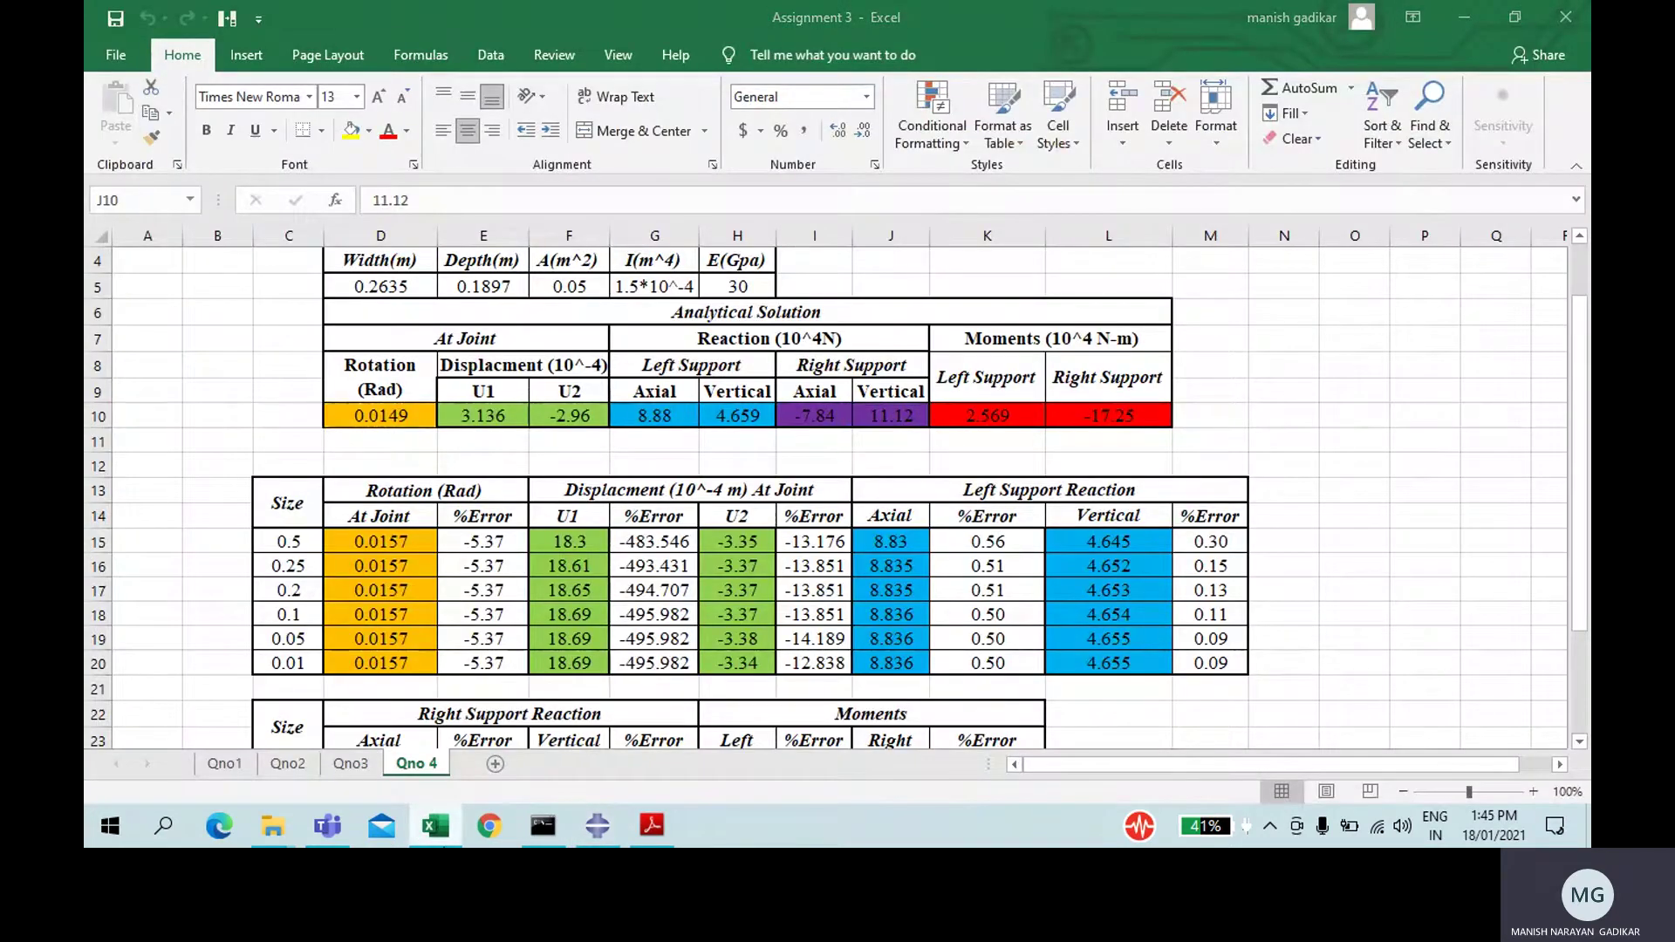
{"action": "left_click", "coordinate": [598, 826]}
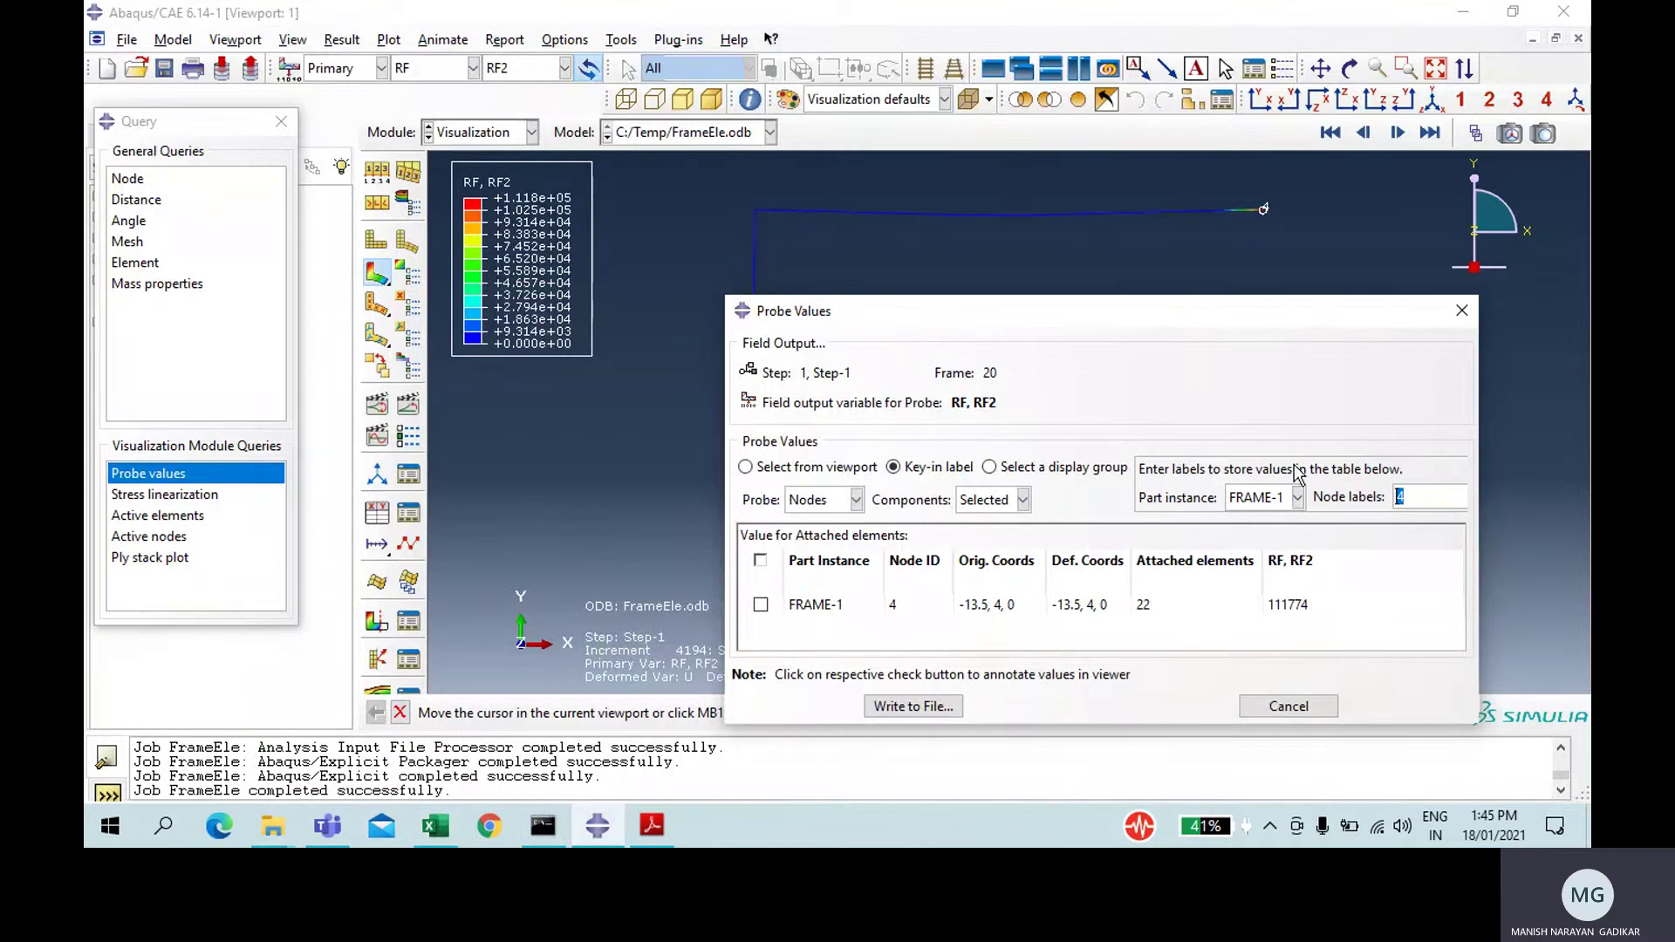
- Probe RF2 at node label 1, compare it with the left support reactions on the Qno 4 sheet, and return to Abaqus
{"action": "key", "text": "Return"}
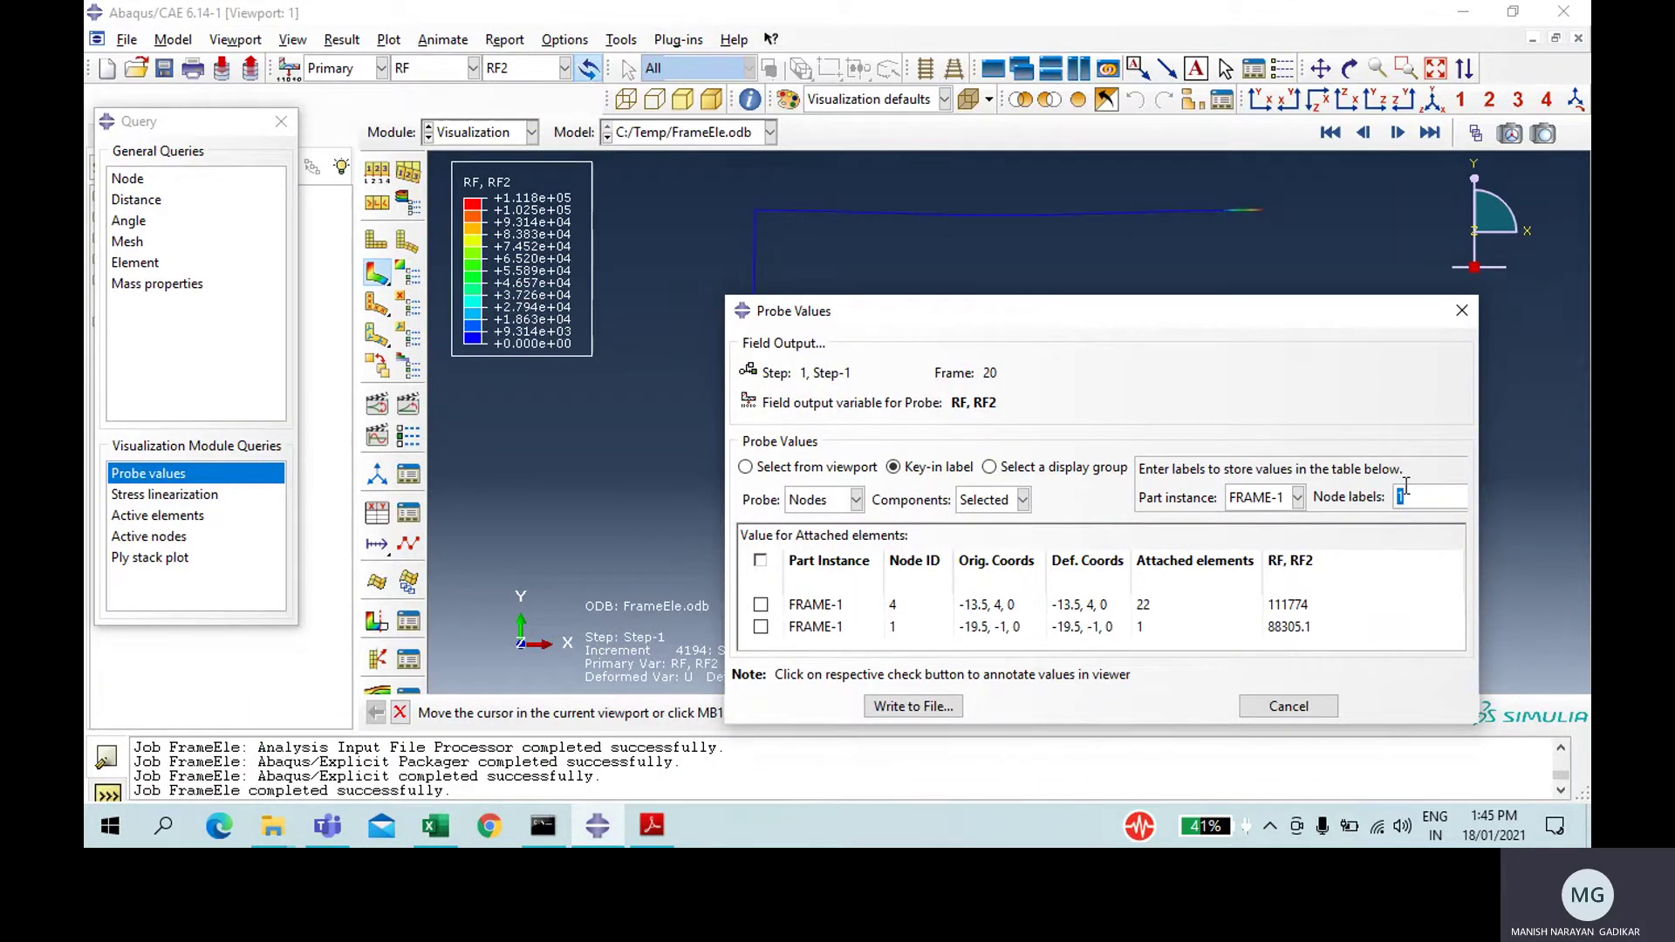
{"action": "left_click", "coordinate": [453, 820]}
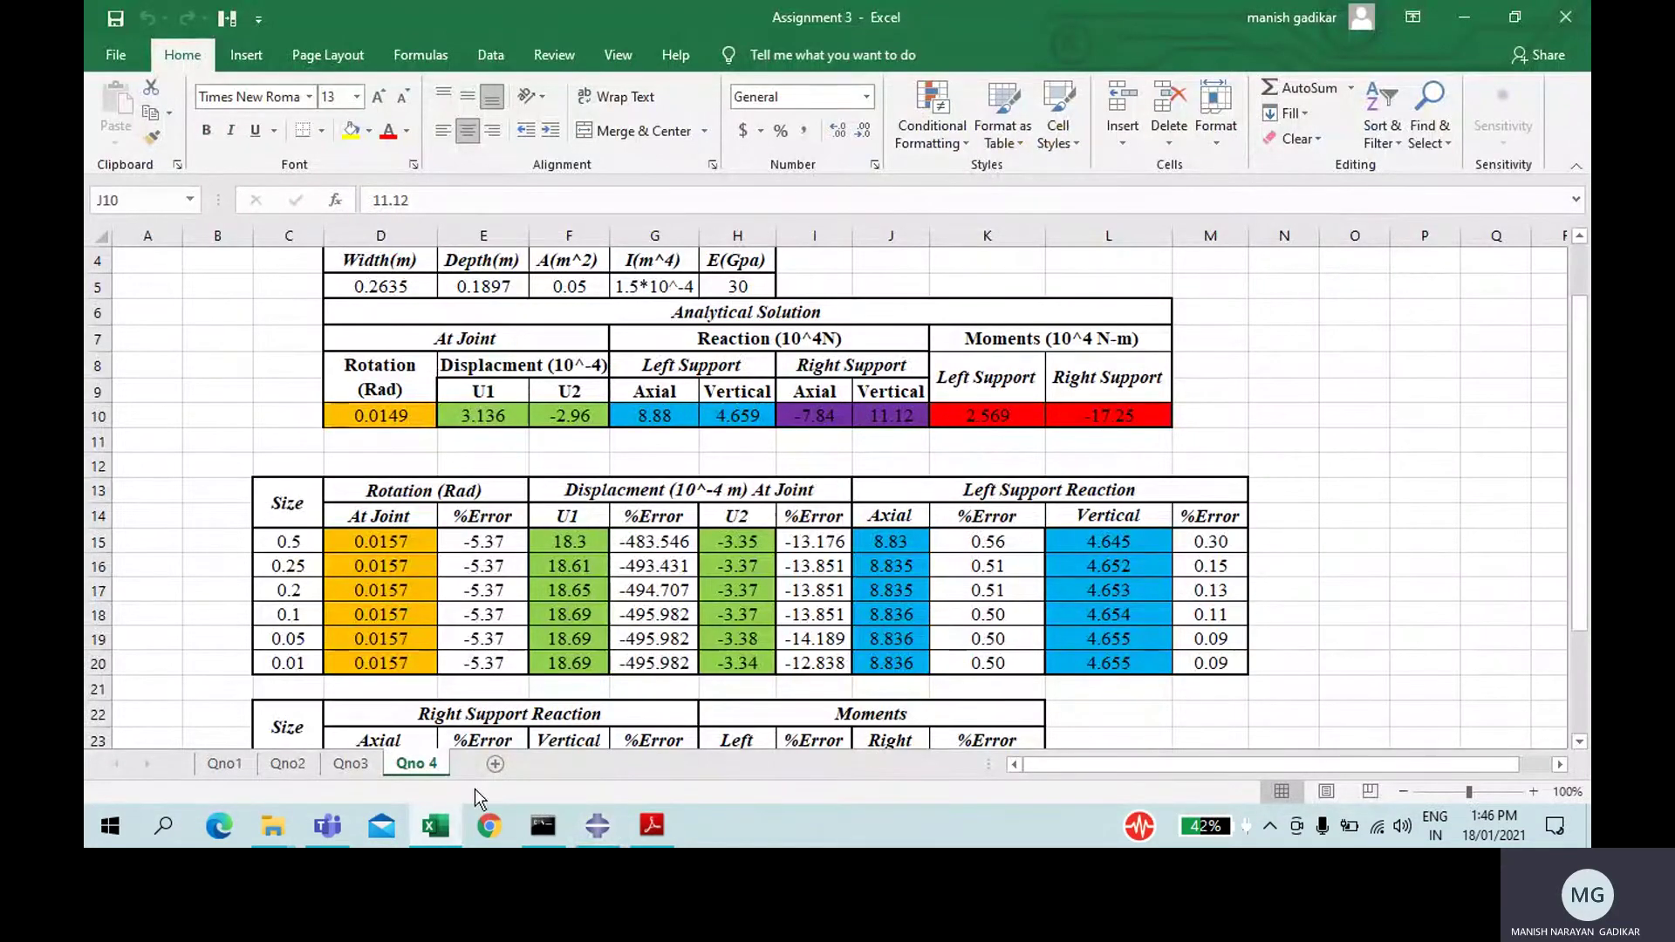
{"action": "left_click", "coordinate": [448, 840]}
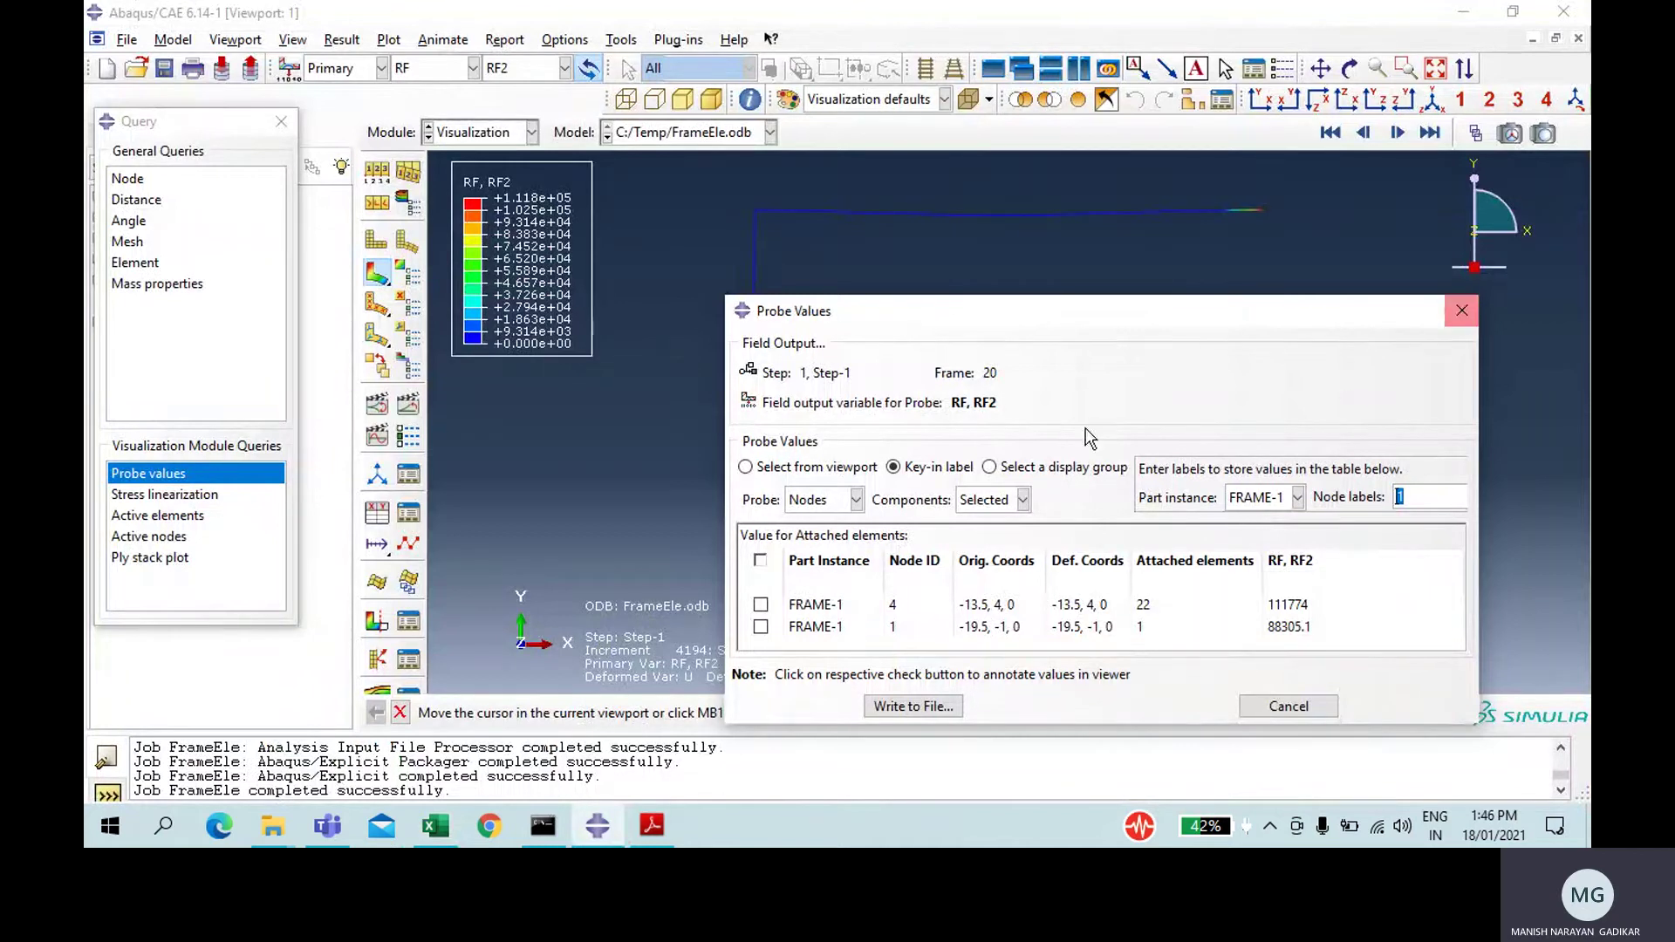
- Set the primary field output to RM3 without writing the stored values to a file, and probe node label 1
{"action": "left_click_drag", "start_coordinate": [1111, 320], "coordinate": [1209, 274]}
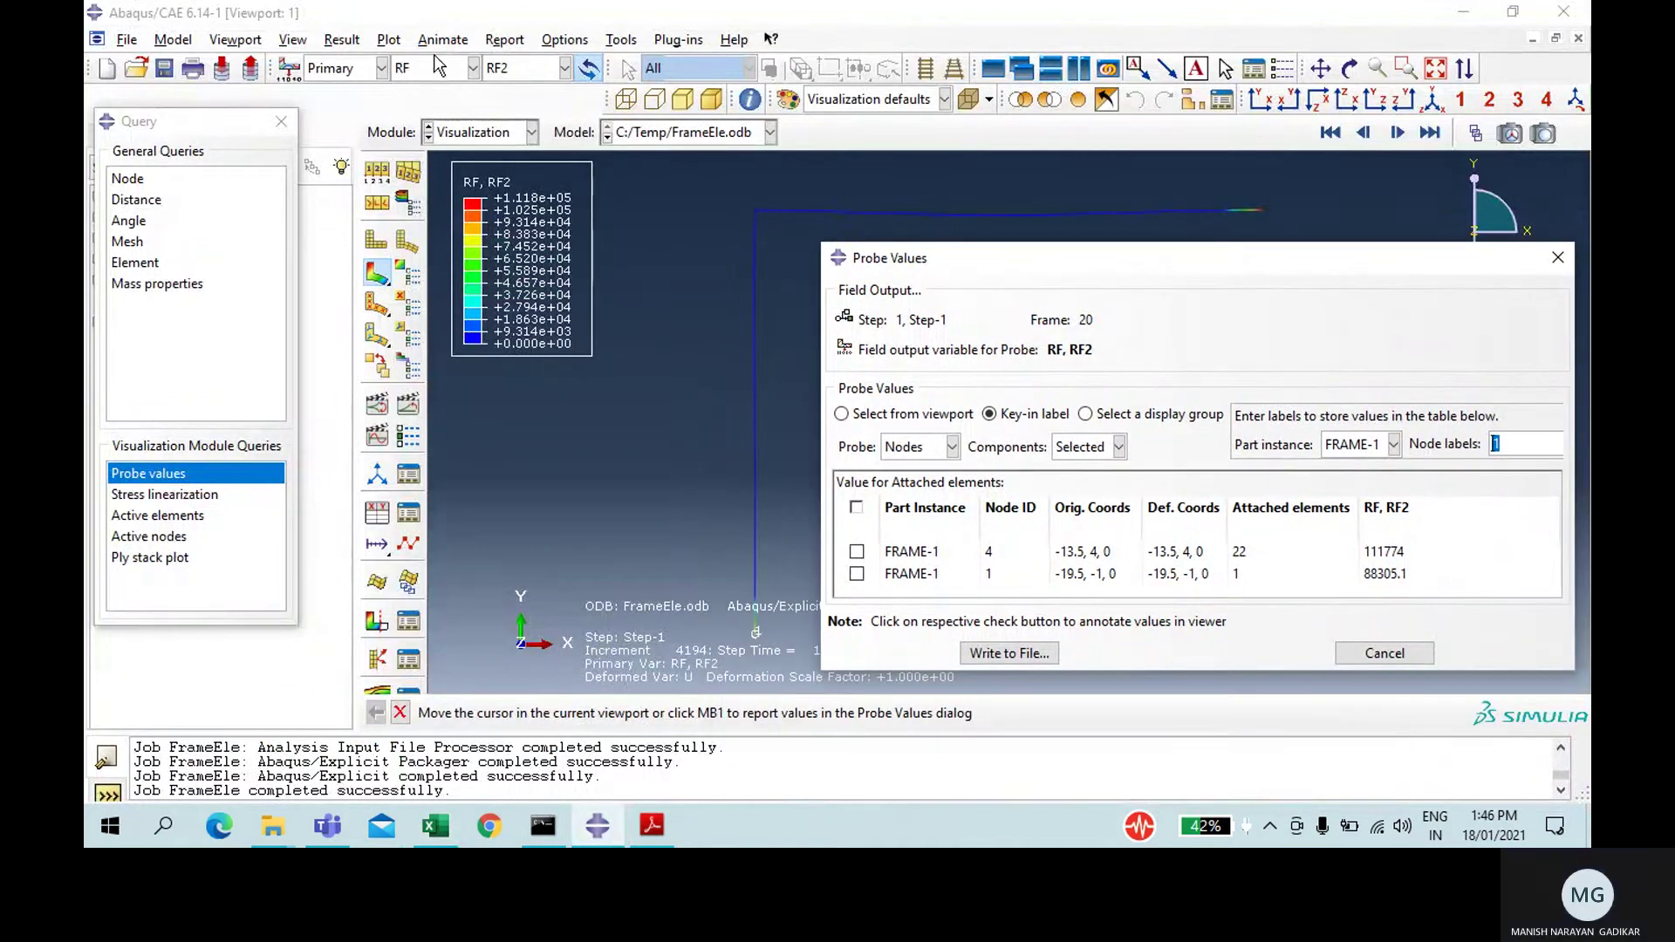
{"action": "left_click", "coordinate": [433, 68]}
{"action": "left_click", "coordinate": [438, 176]}
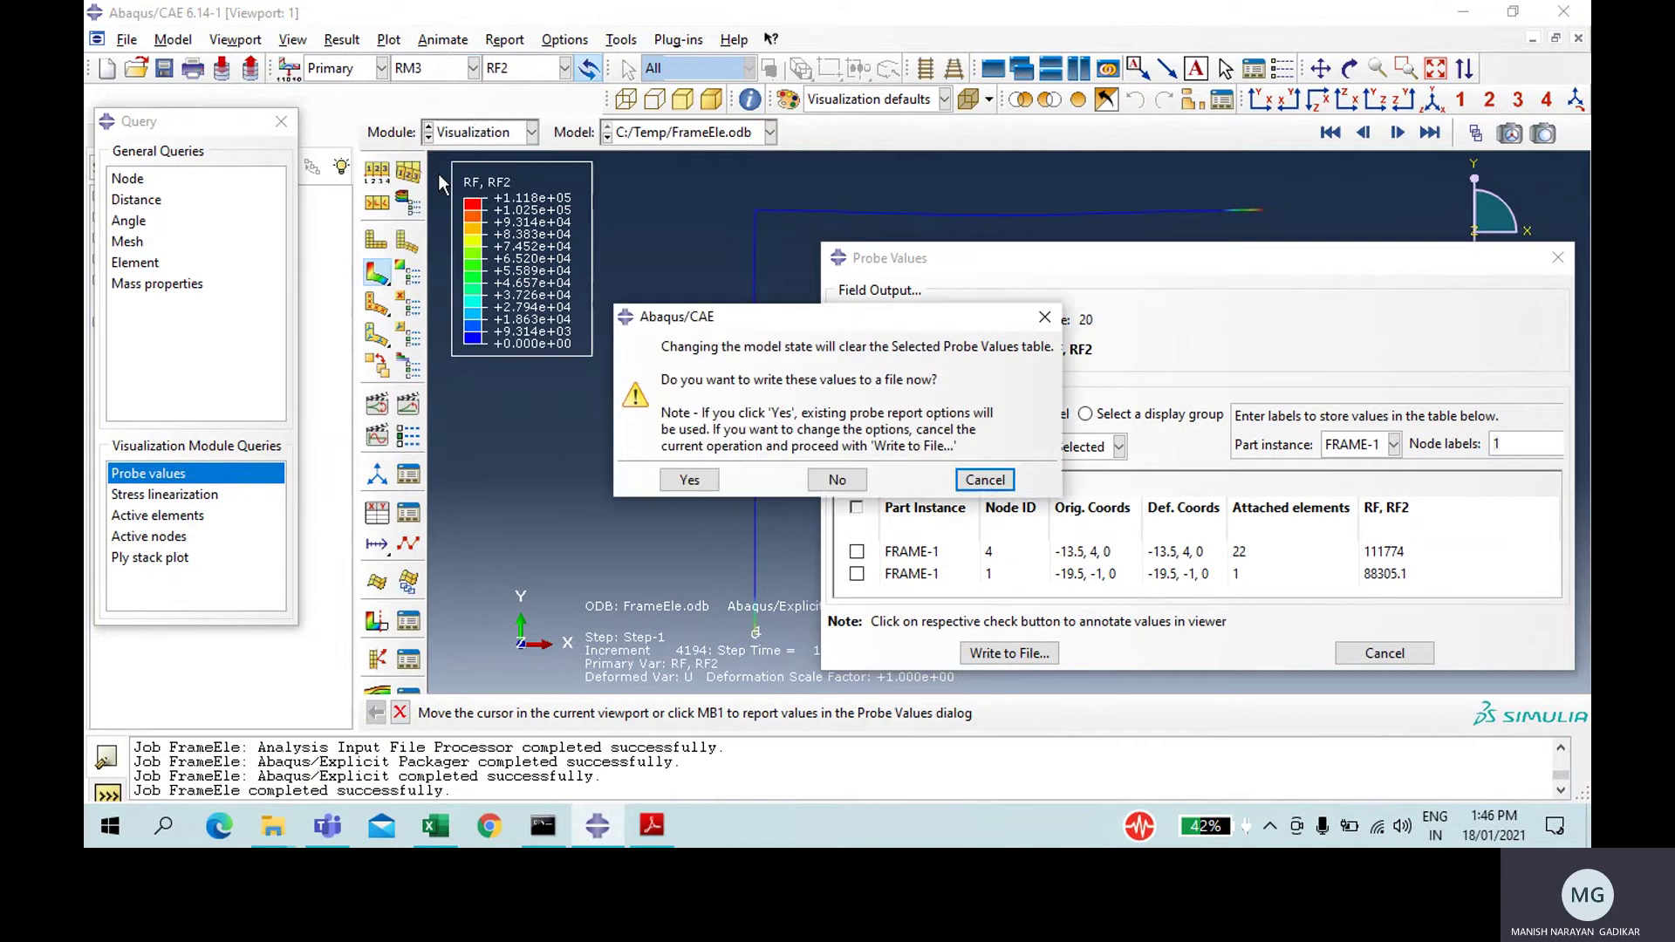
{"action": "left_click", "coordinate": [837, 479]}
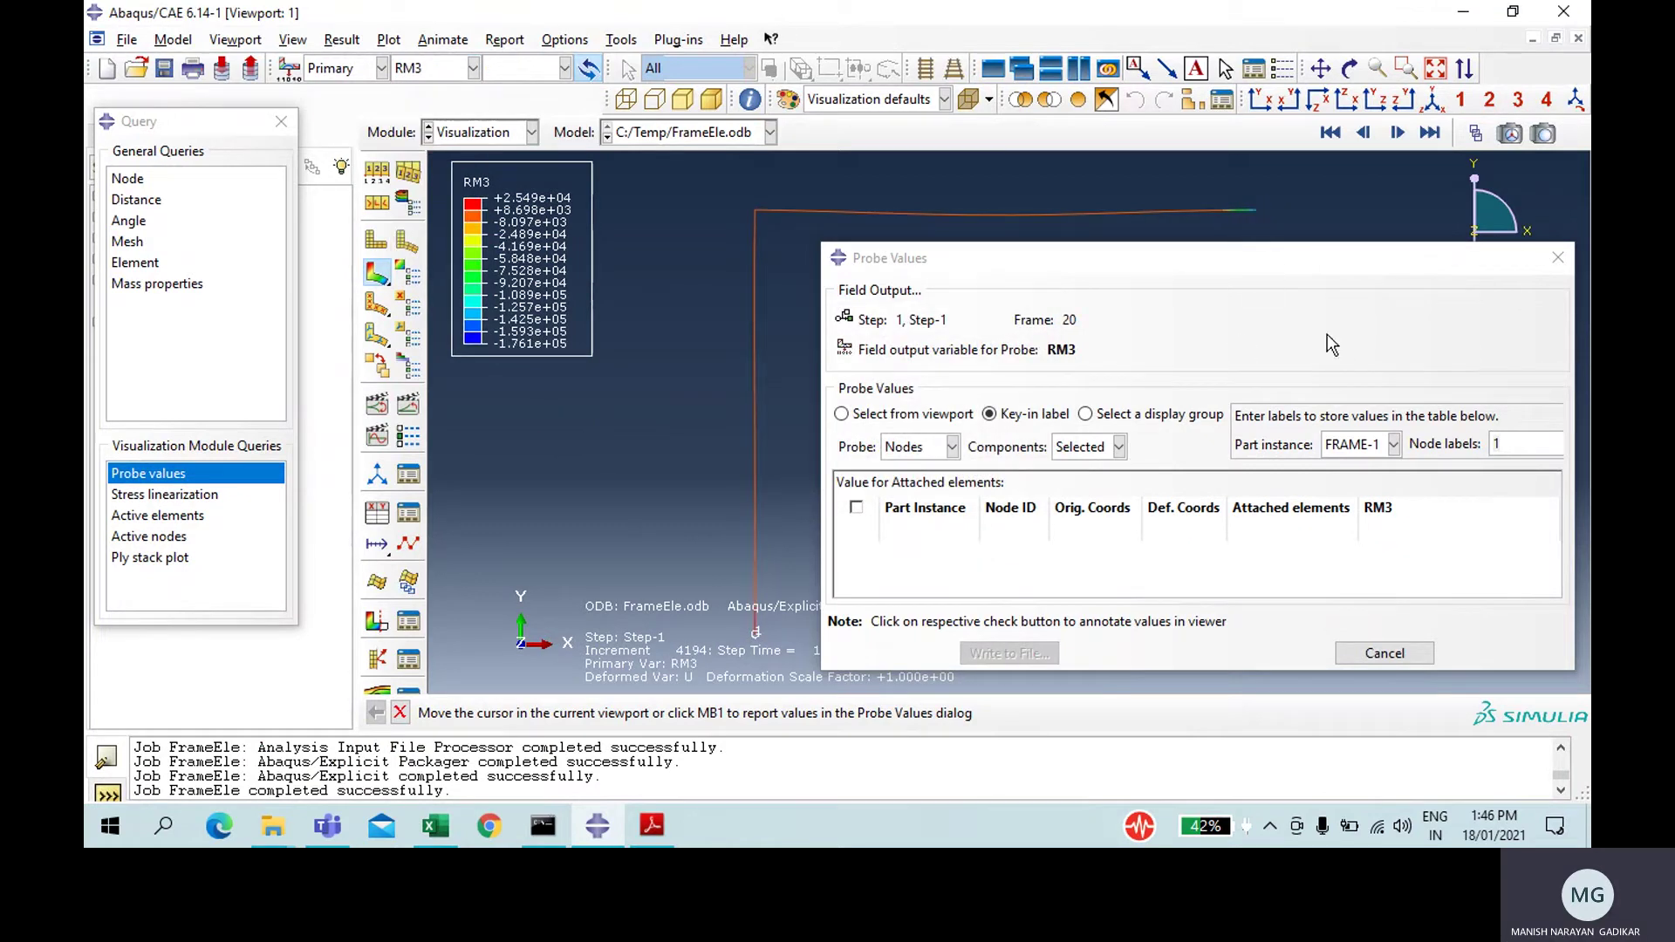
{"action": "left_click", "coordinate": [1525, 443]}
{"action": "key", "text": "Return"}
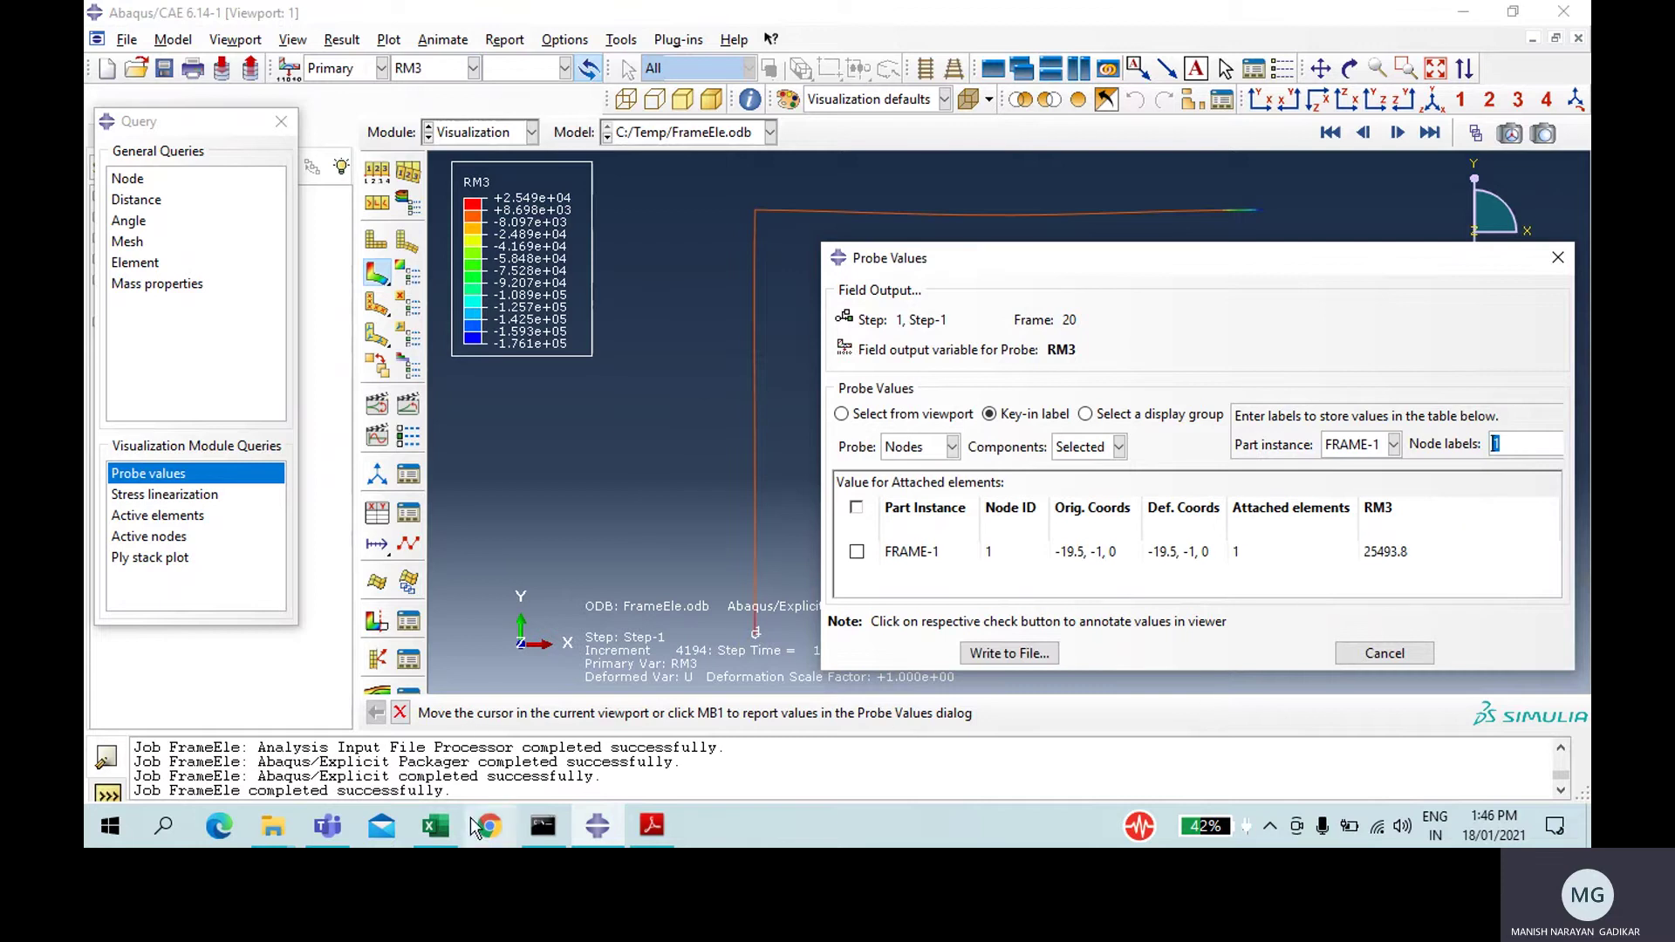
- Check the left support's analytical moment in Excel, and probe RM3 at node label 4 in Abaqus
{"action": "left_click", "coordinate": [436, 826]}
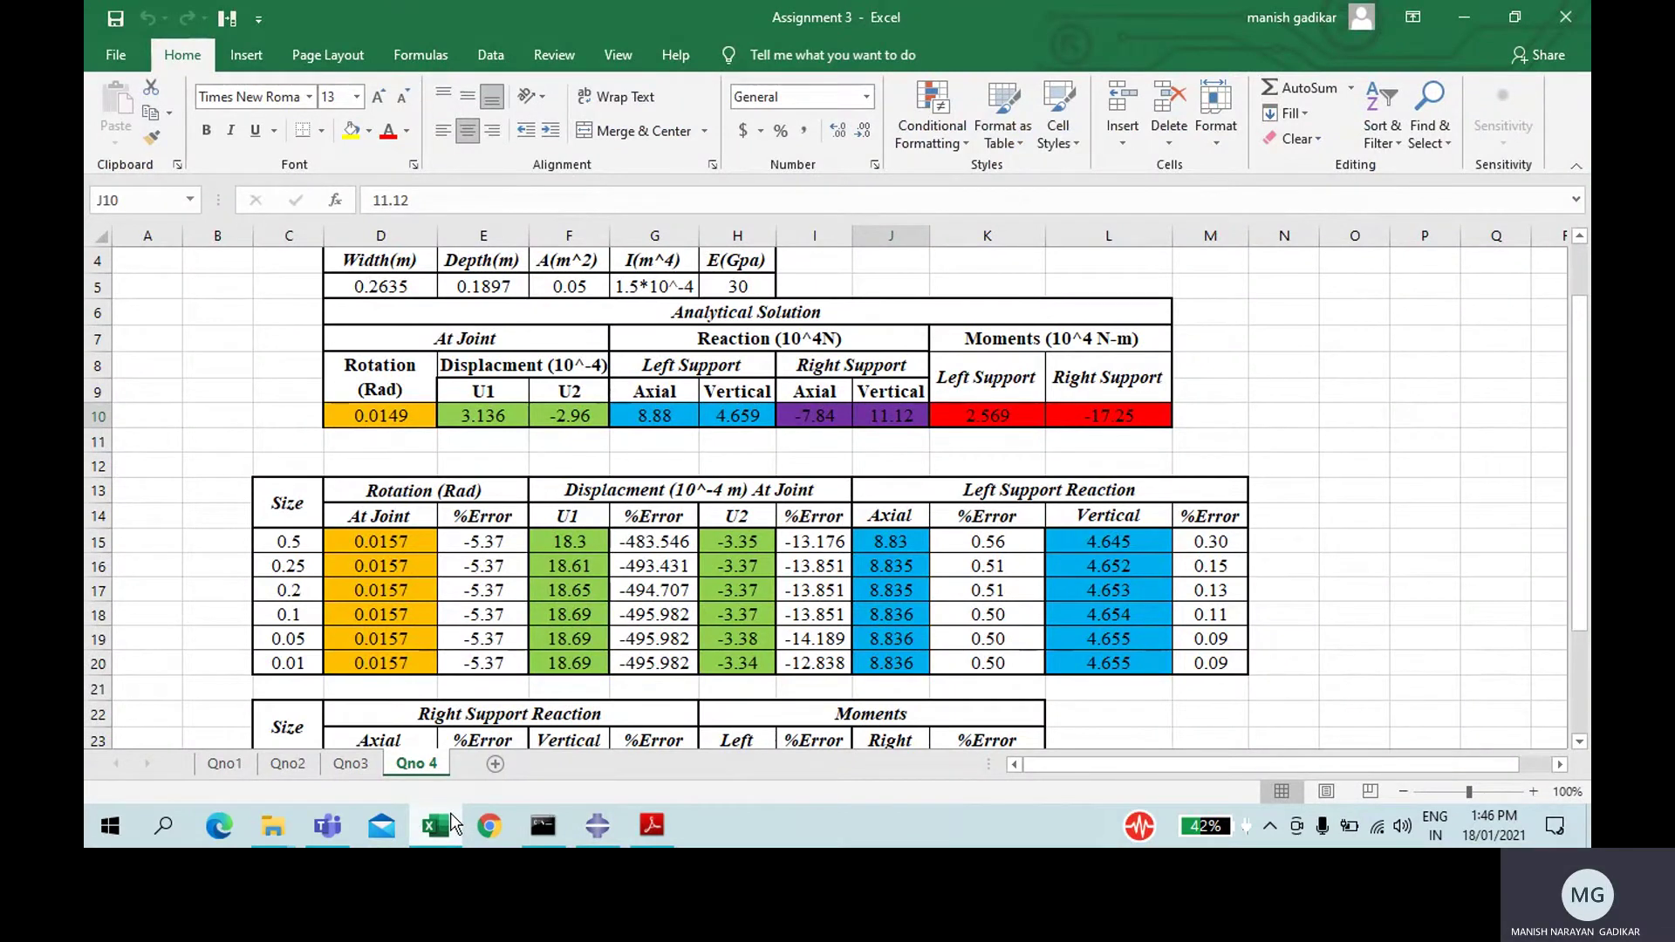
{"action": "left_click", "coordinate": [436, 825]}
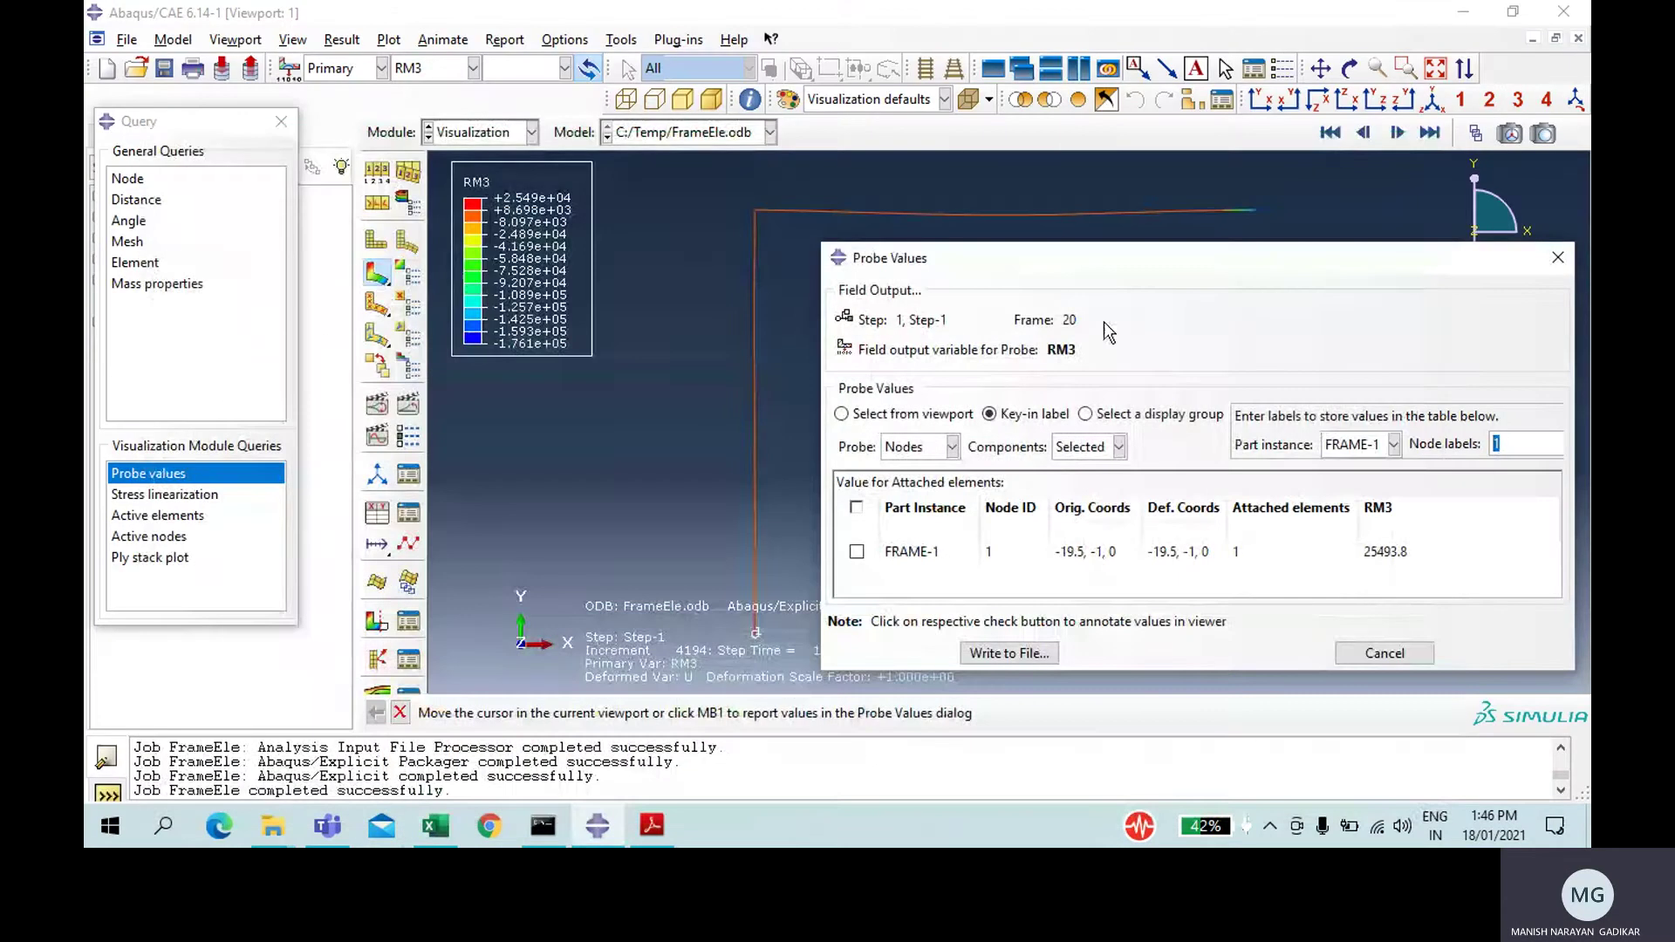
{"action": "type", "text": "4"}
{"action": "key", "text": "Return"}
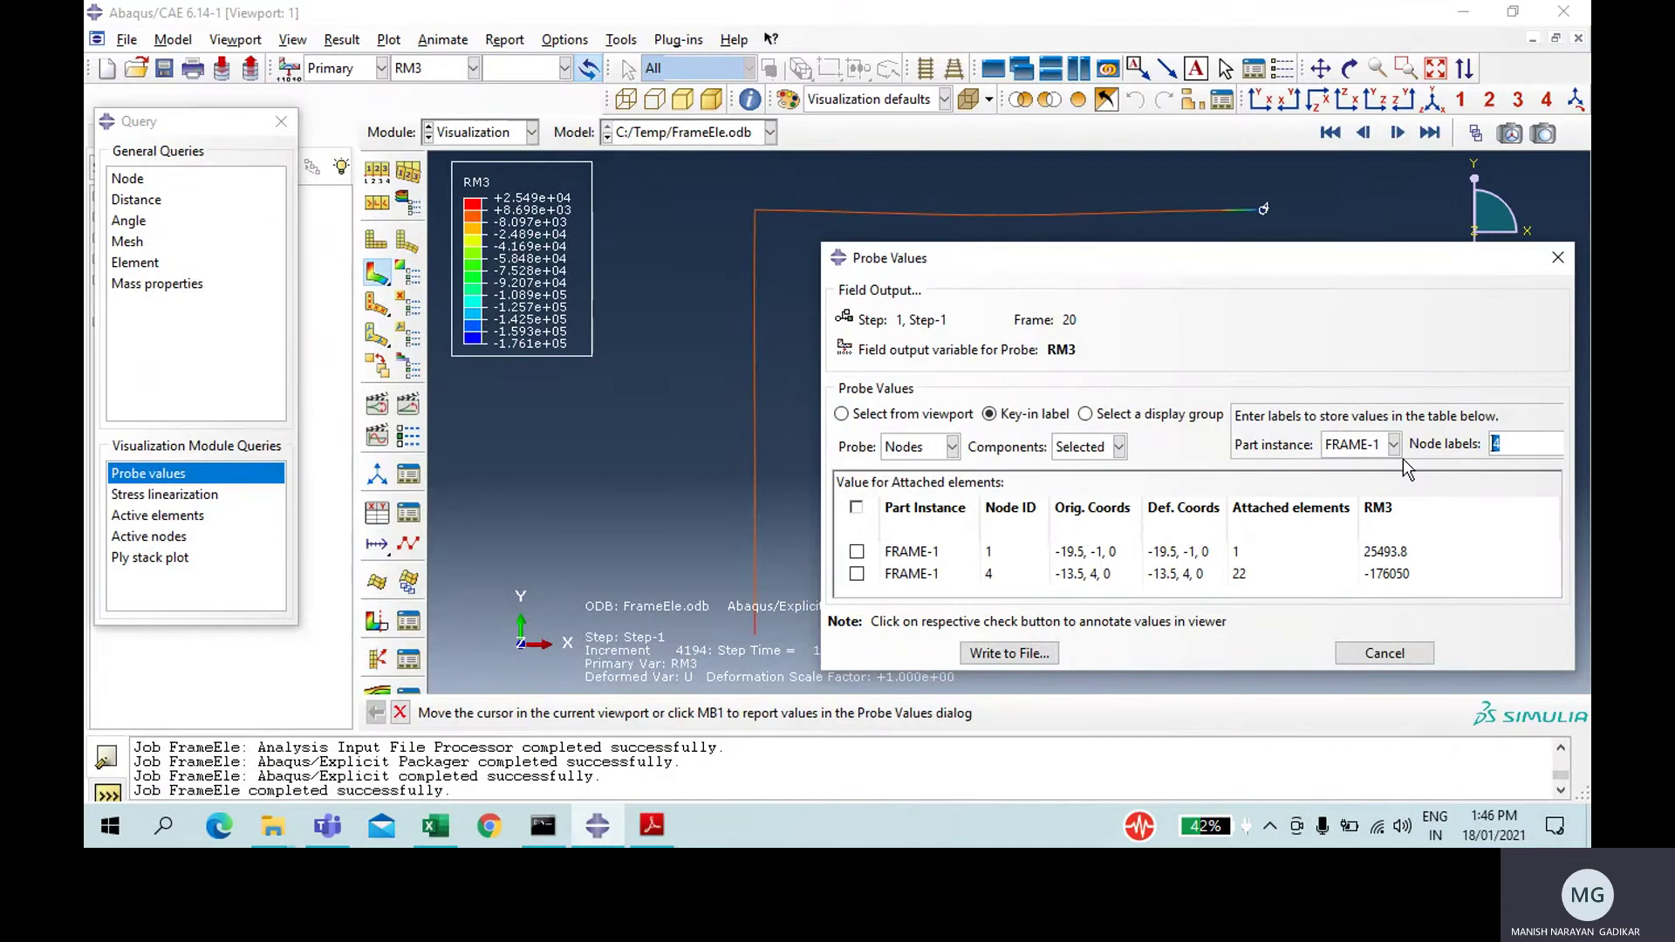
- Review the right support reaction and moment tables on the Qno 4 sheet in Excel, and return to the Abaqus probe, keeping it open
{"action": "left_click", "coordinate": [445, 836]}
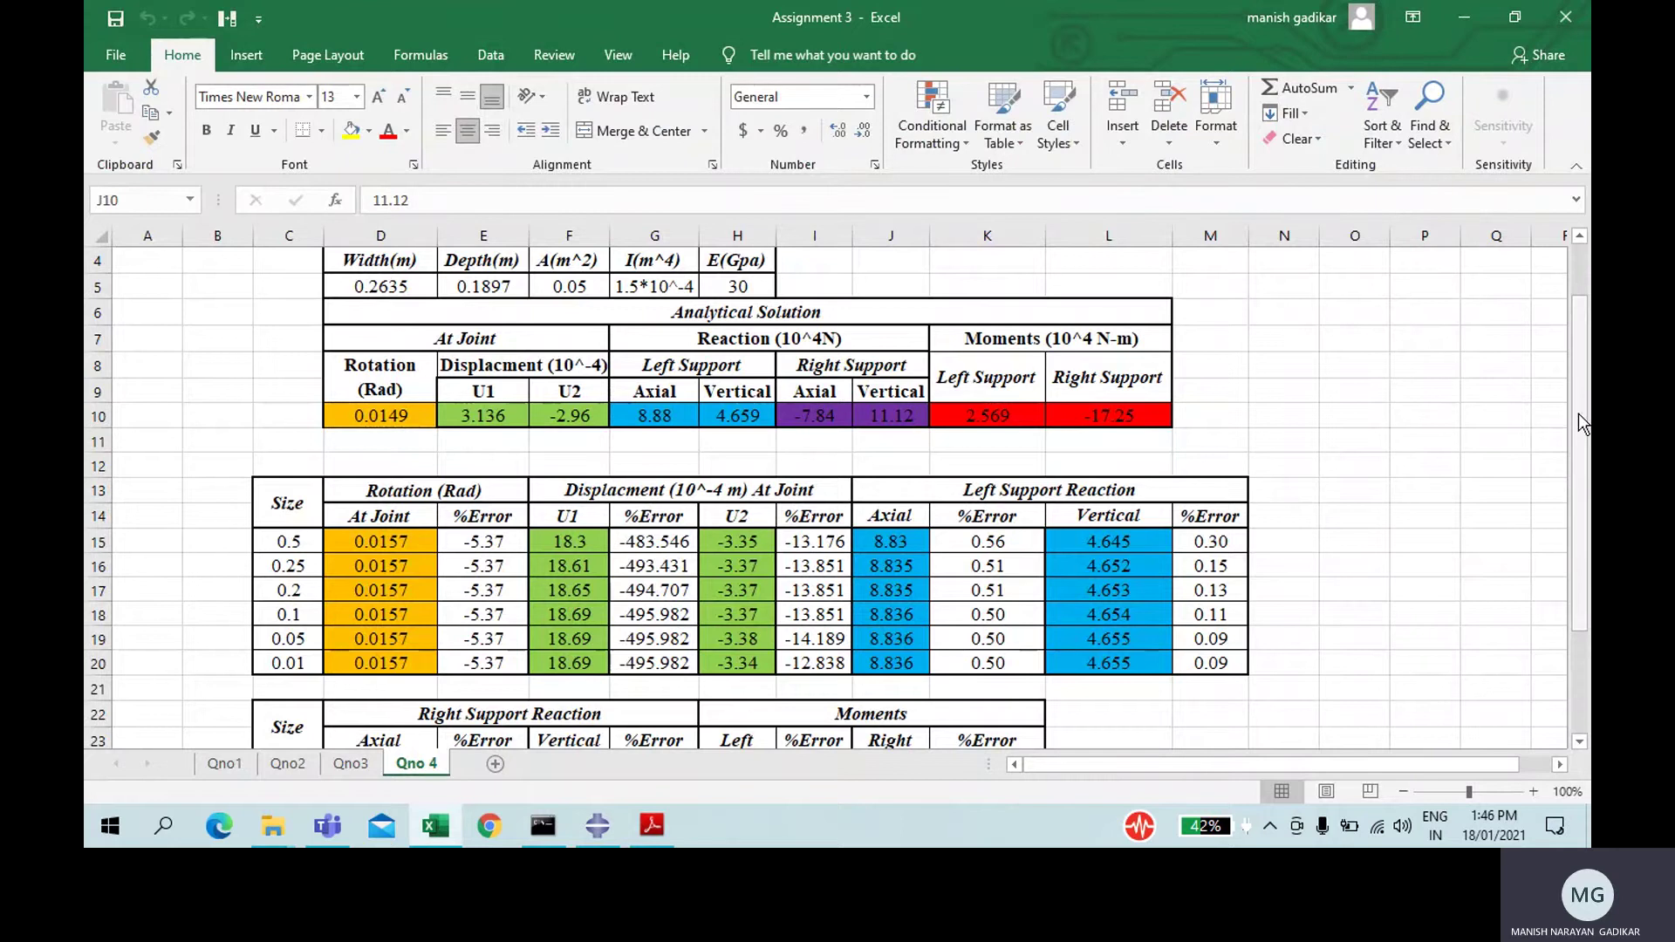
{"action": "left_click_drag", "start_coordinate": [1582, 424], "coordinate": [1582, 523]}
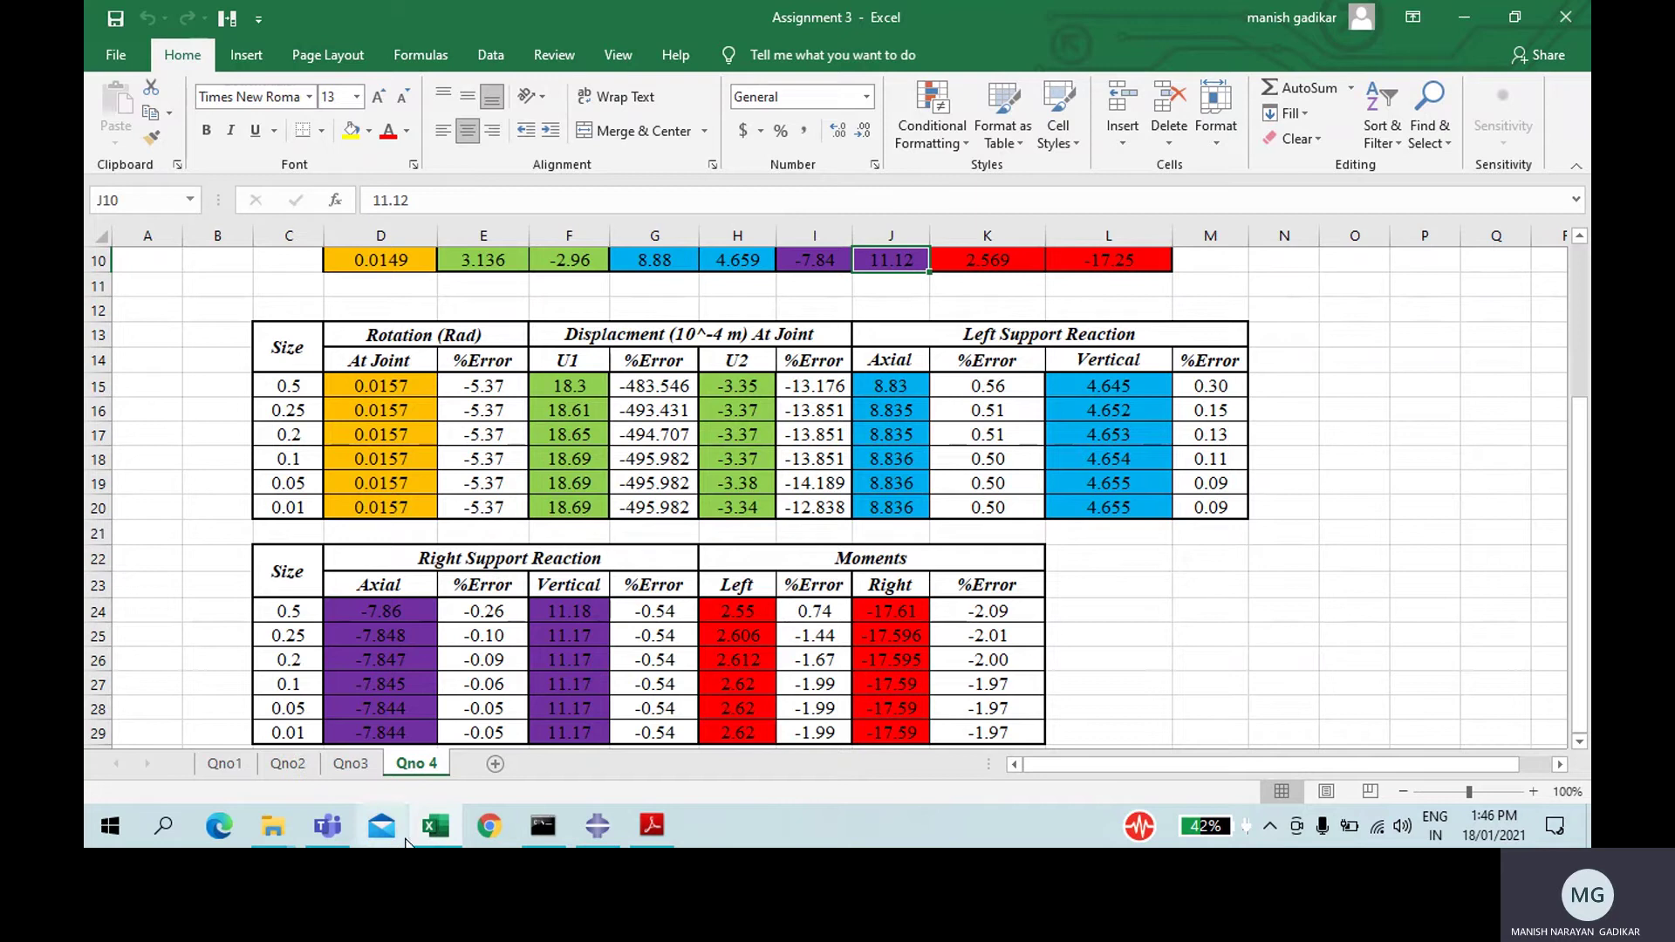
{"action": "left_click", "coordinate": [435, 825]}
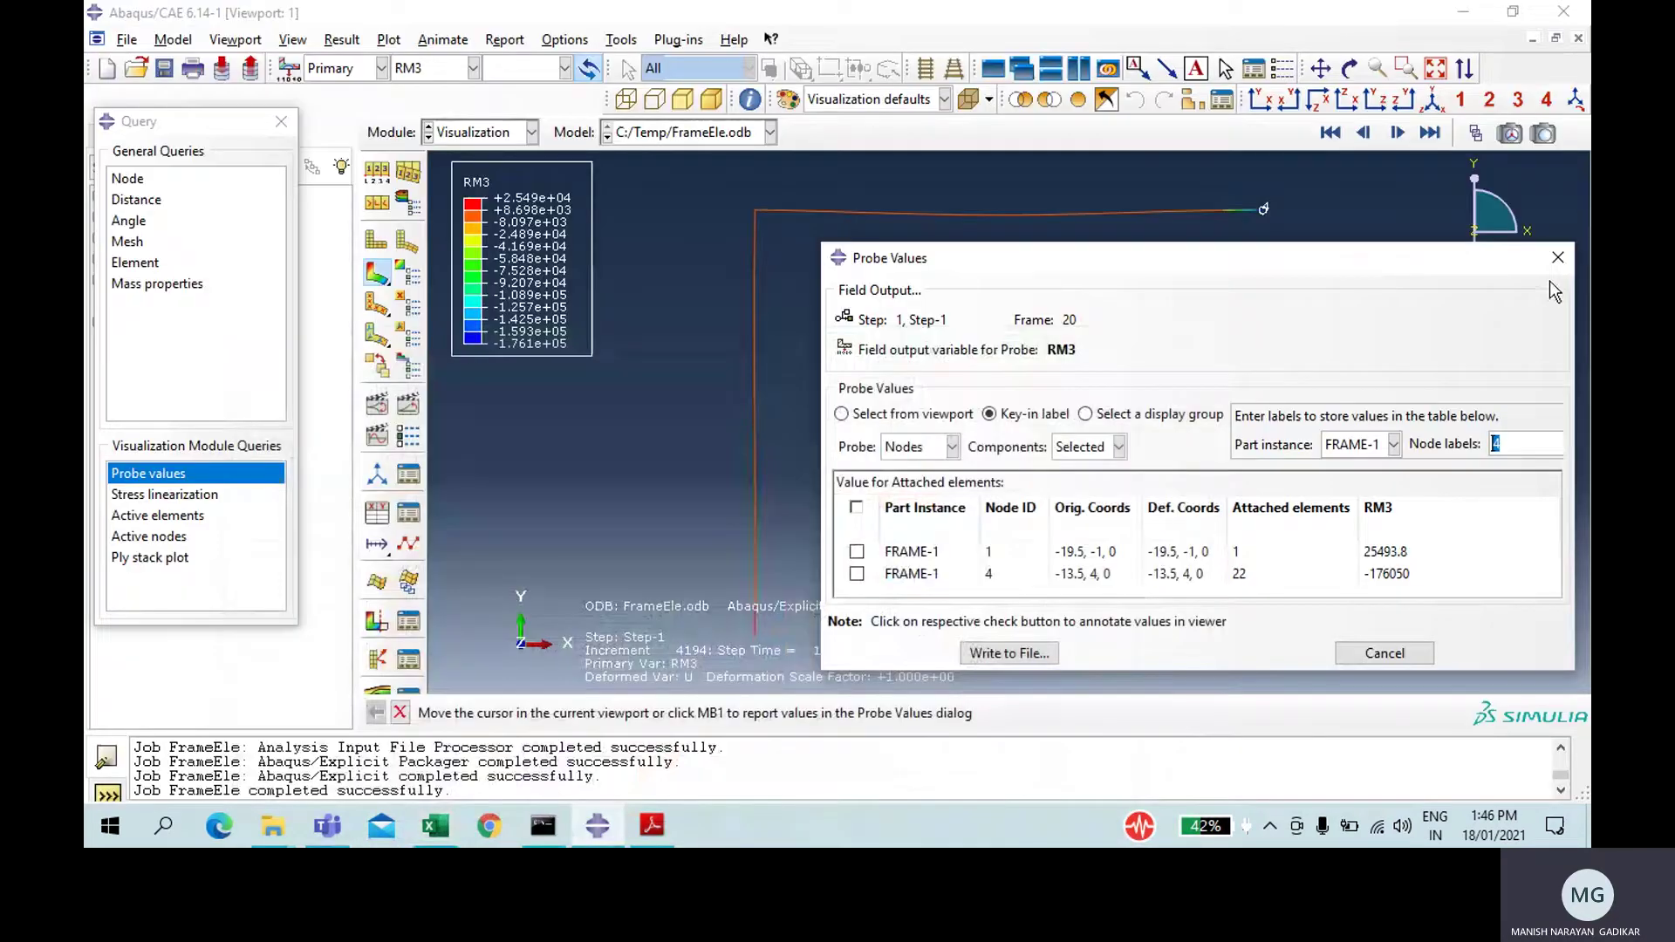
{"action": "left_click", "coordinate": [1557, 258]}
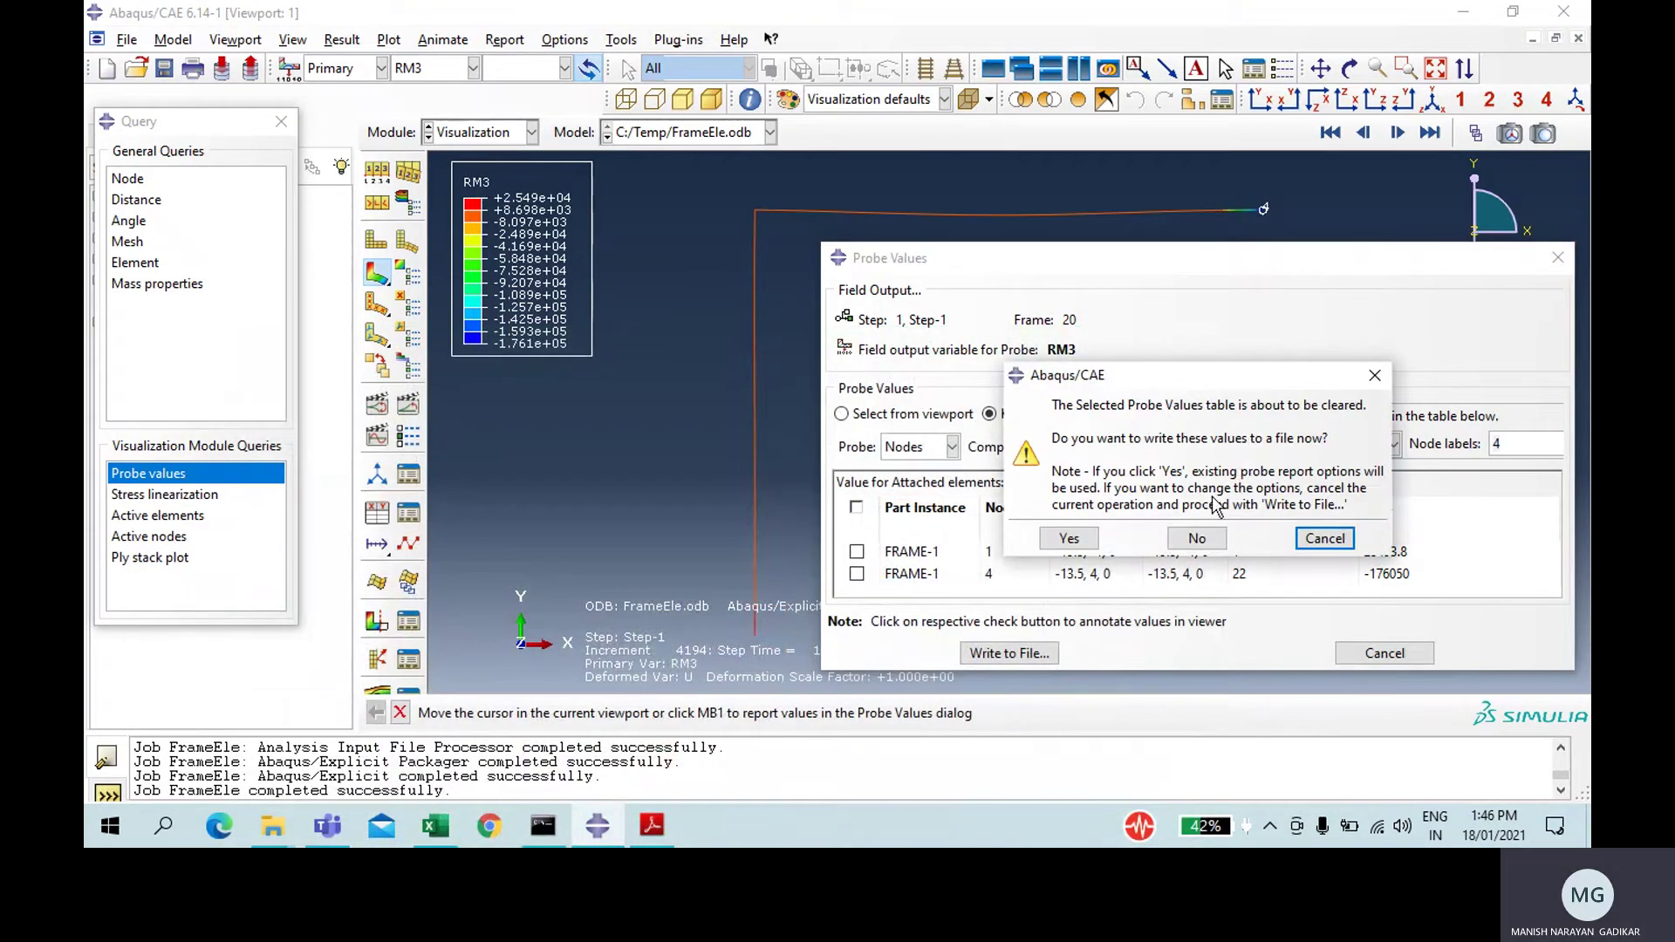
{"action": "left_click", "coordinate": [1375, 375]}
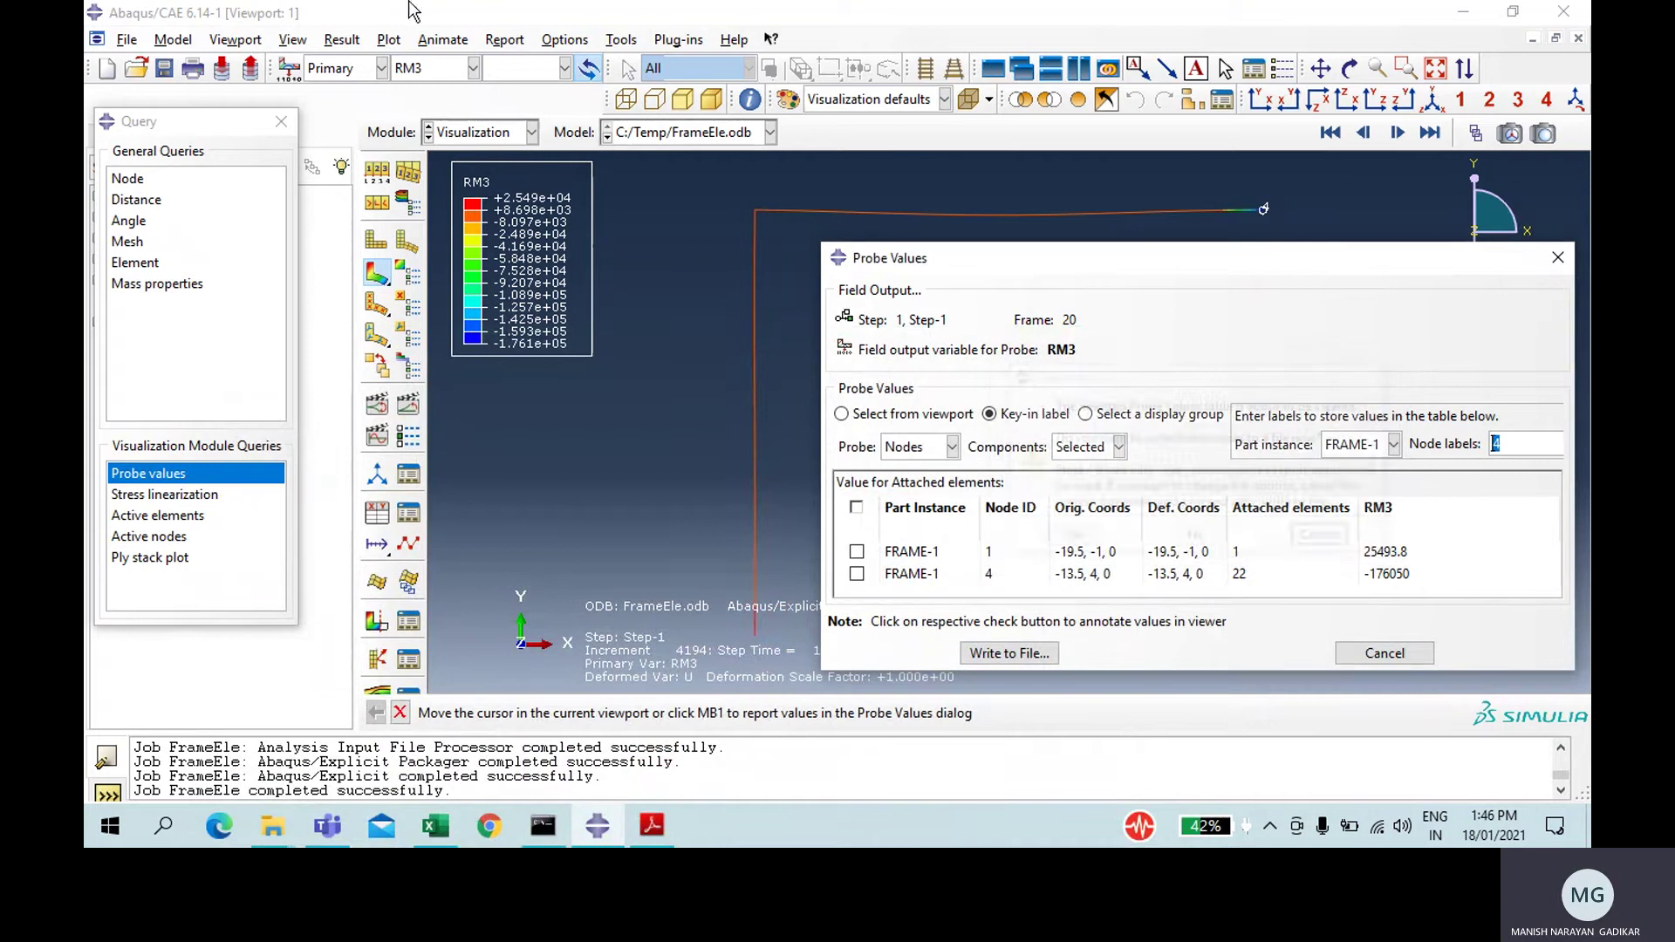
- Set the primary field output to UR3 without writing the stored values to a file, and probe node label 2
{"action": "left_click", "coordinate": [430, 69]}
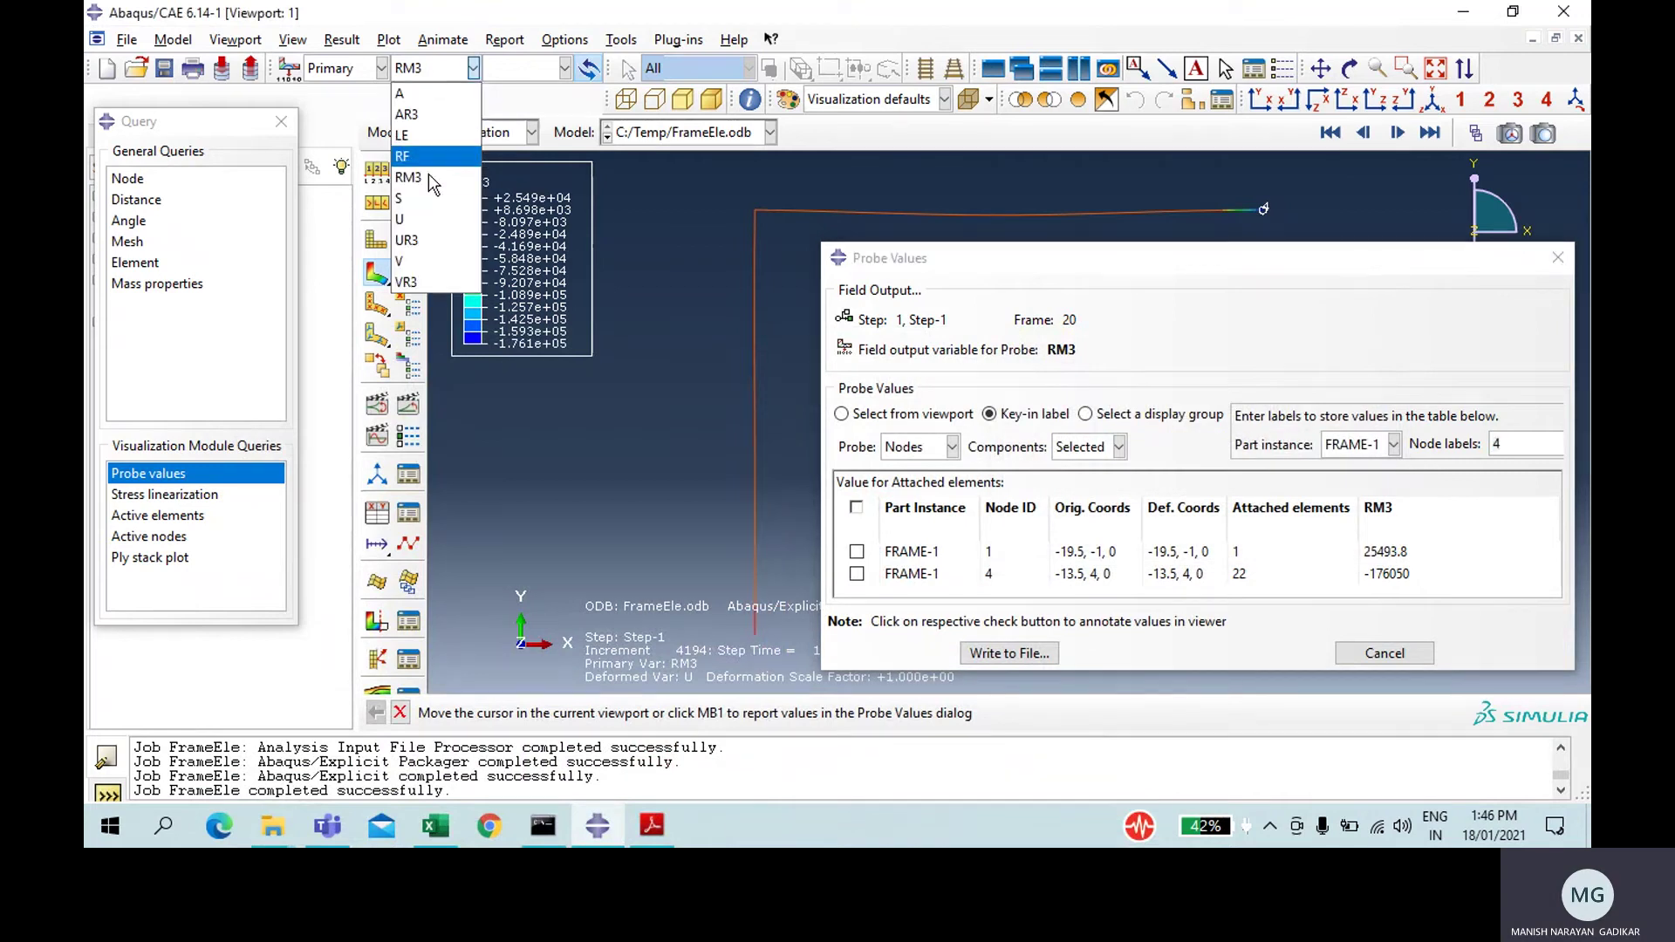
{"action": "left_click", "coordinate": [424, 233]}
{"action": "left_click", "coordinate": [837, 480]}
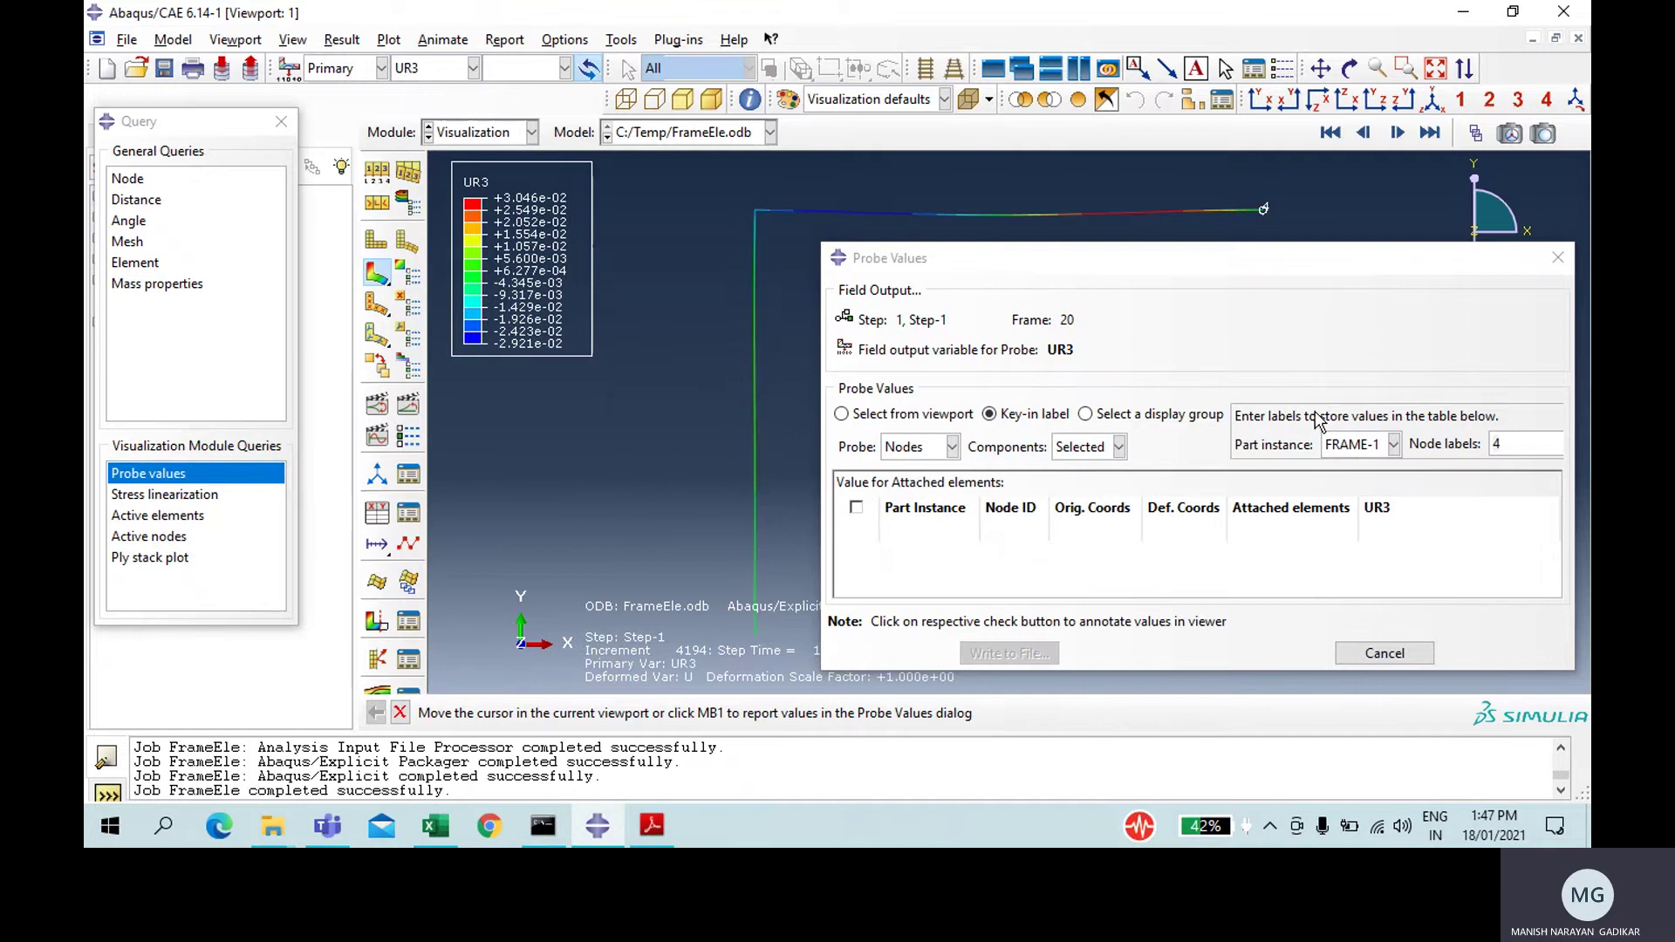
{"action": "left_click", "coordinate": [1503, 444]}
{"action": "type", "text": "2"}
{"action": "key", "text": "Return"}
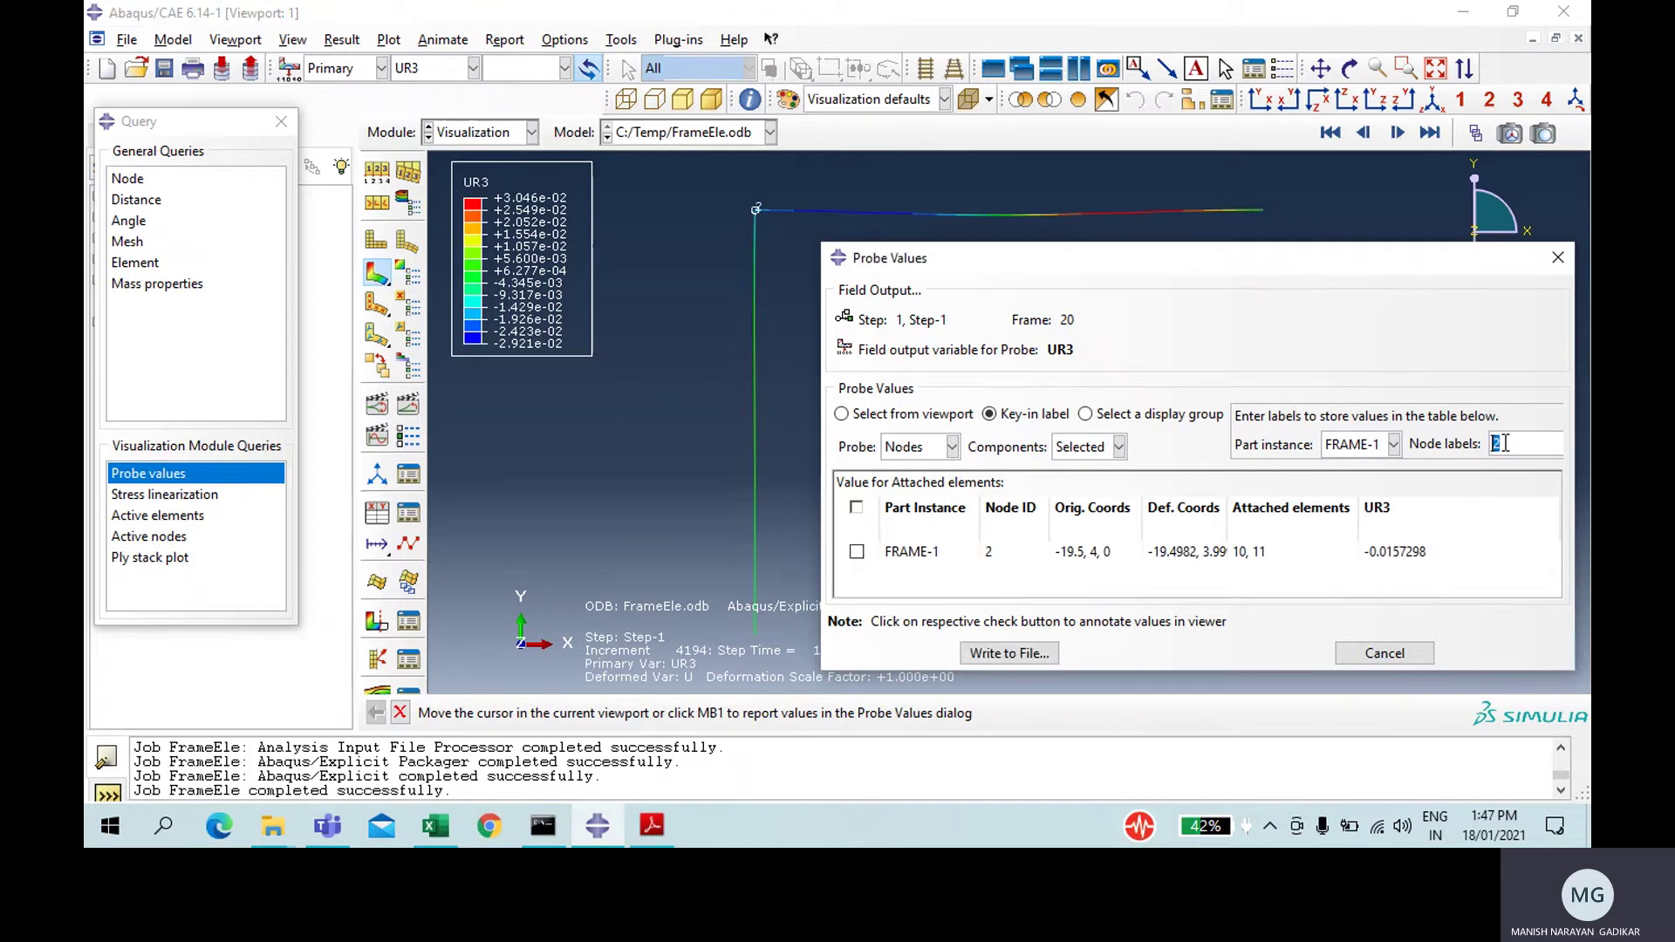
- Compare the probed UR3 value at node 2 with the joint rotation on the Qno 4 sheet in Excel, and return to Abaqus
{"action": "left_click", "coordinate": [1411, 562]}
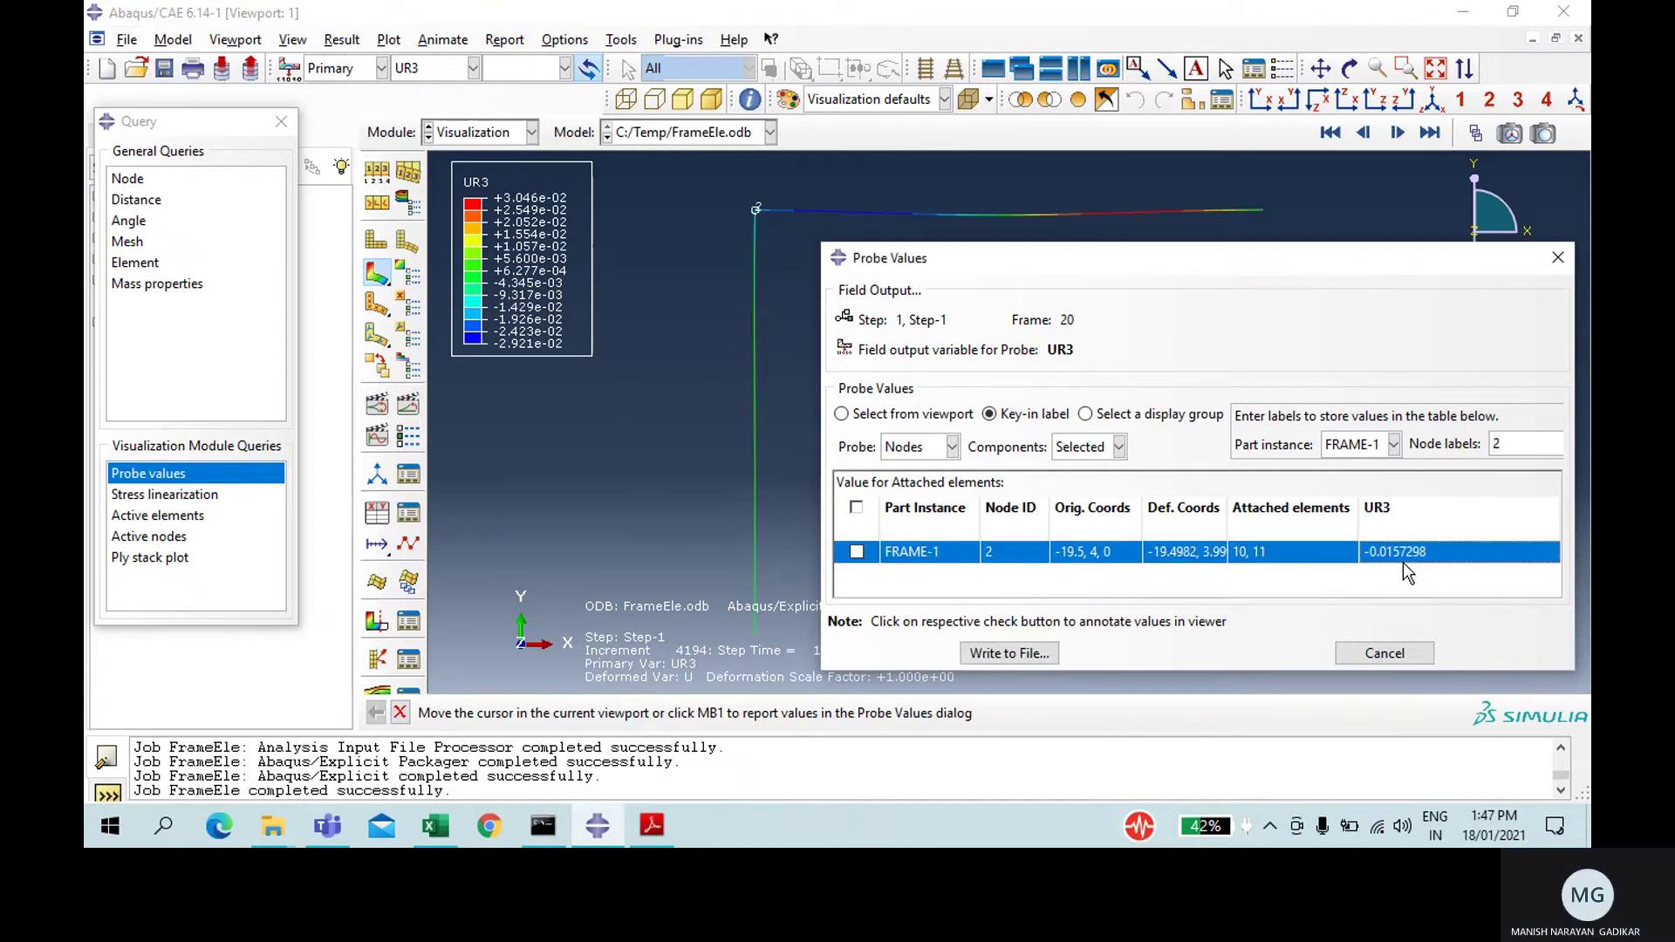
{"action": "left_click", "coordinate": [435, 825]}
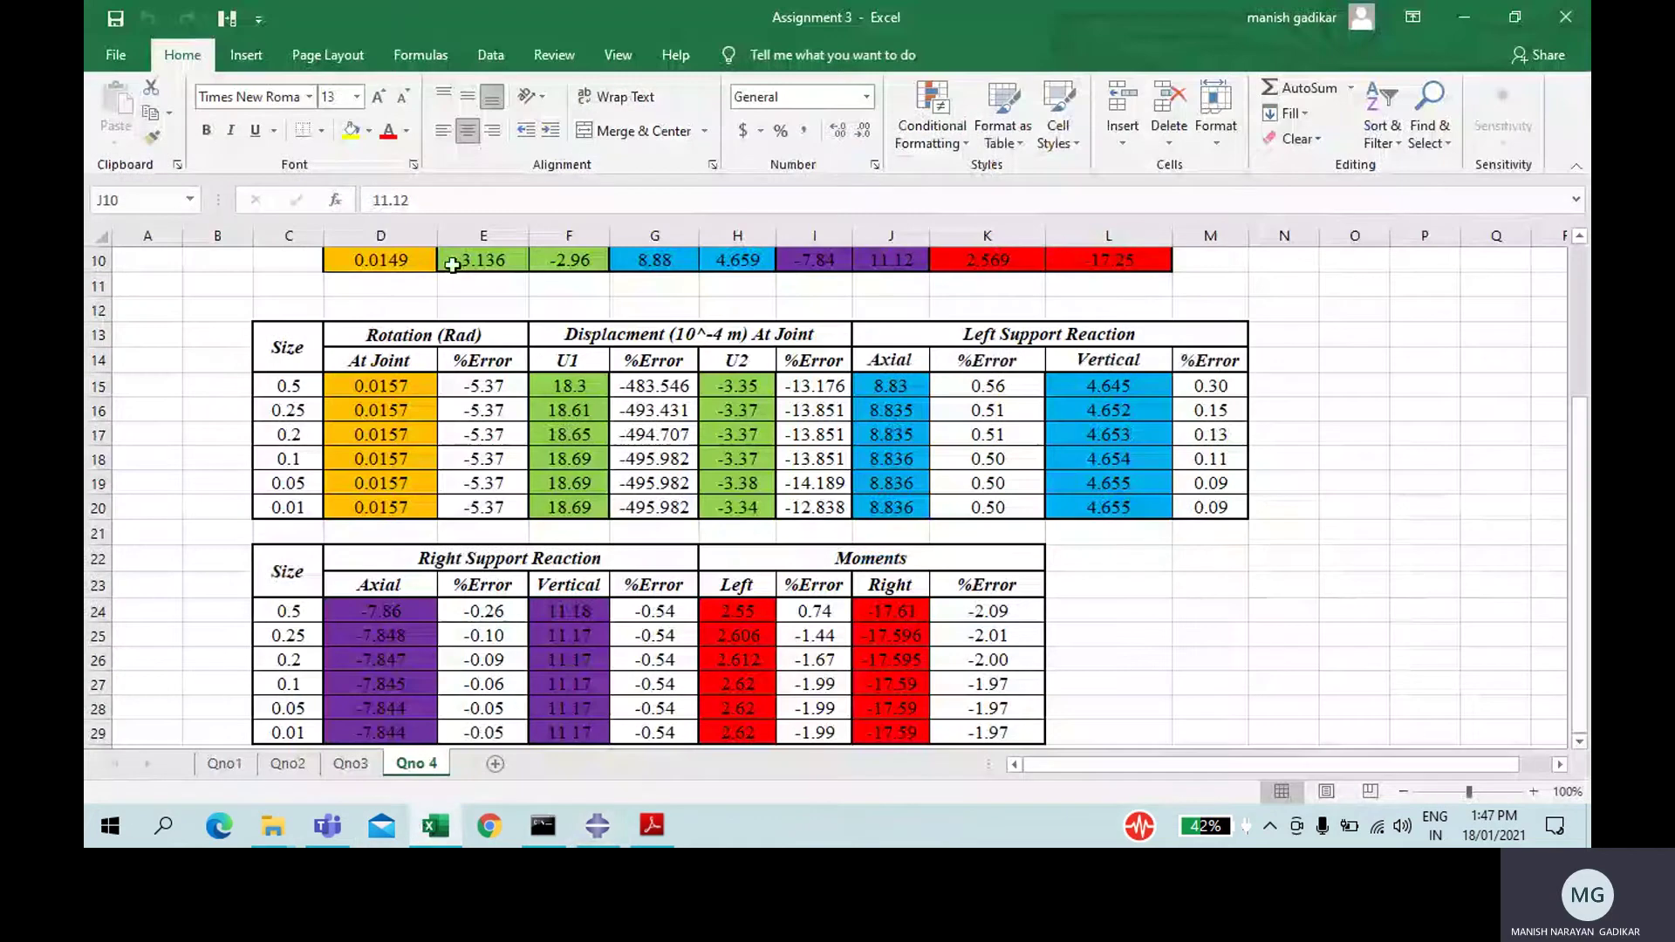
{"action": "left_click", "coordinate": [437, 826]}
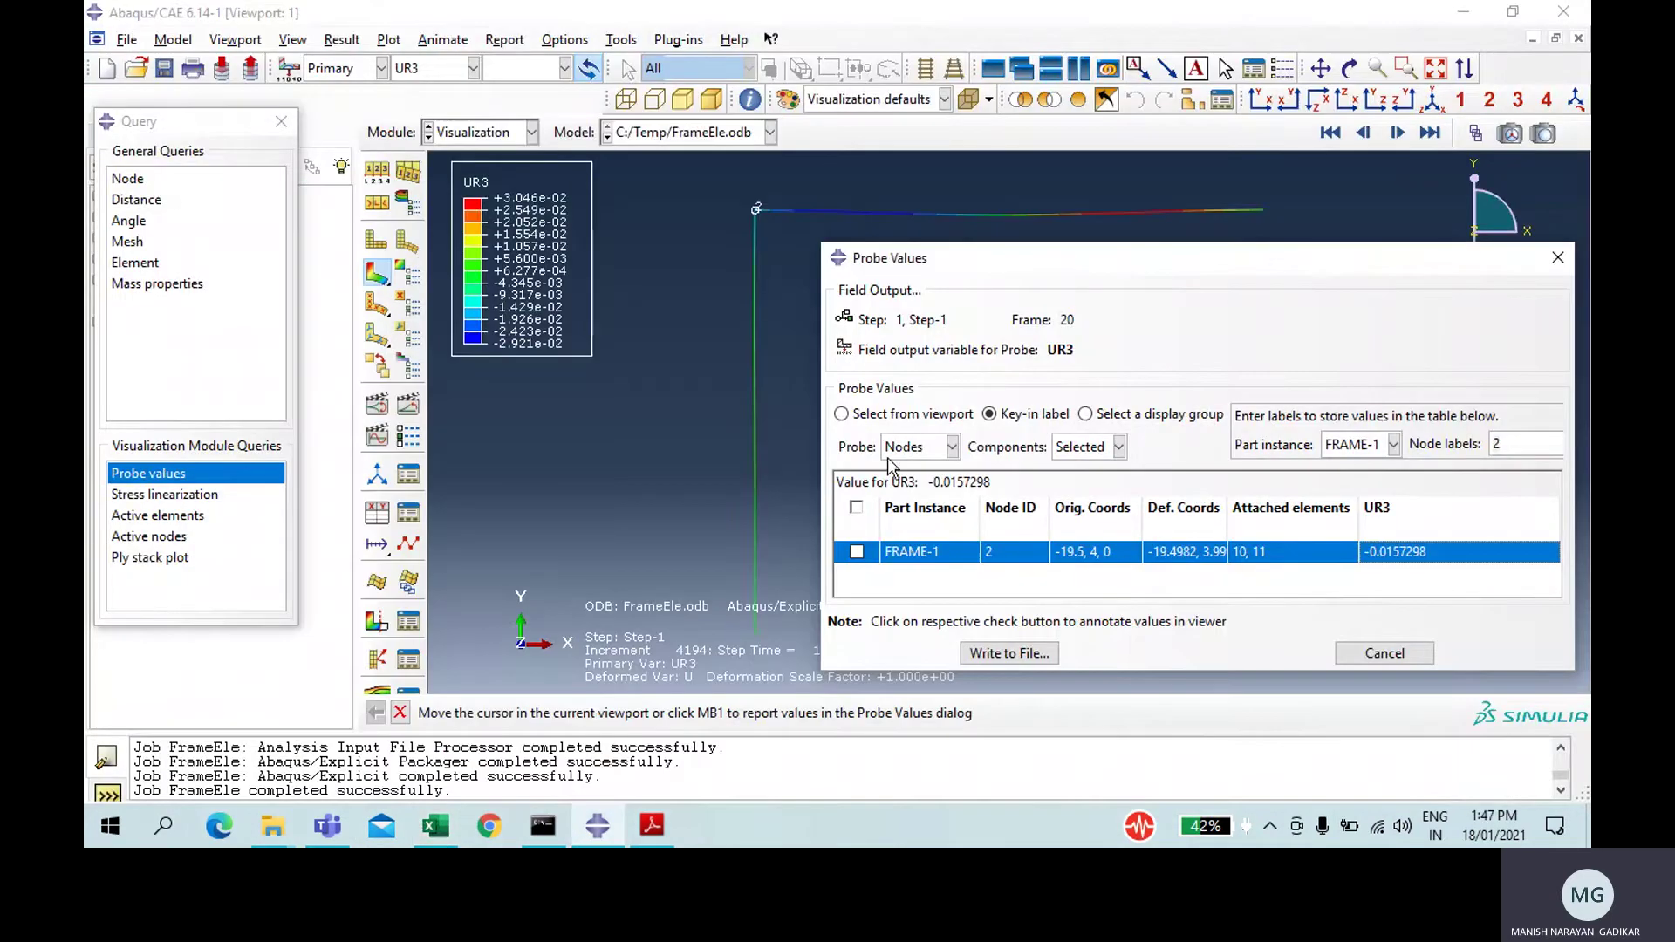
- Set the primary field output to displacement U with component U2, discarding the stored probe values, and probe node label 2
{"action": "left_click", "coordinate": [438, 66]}
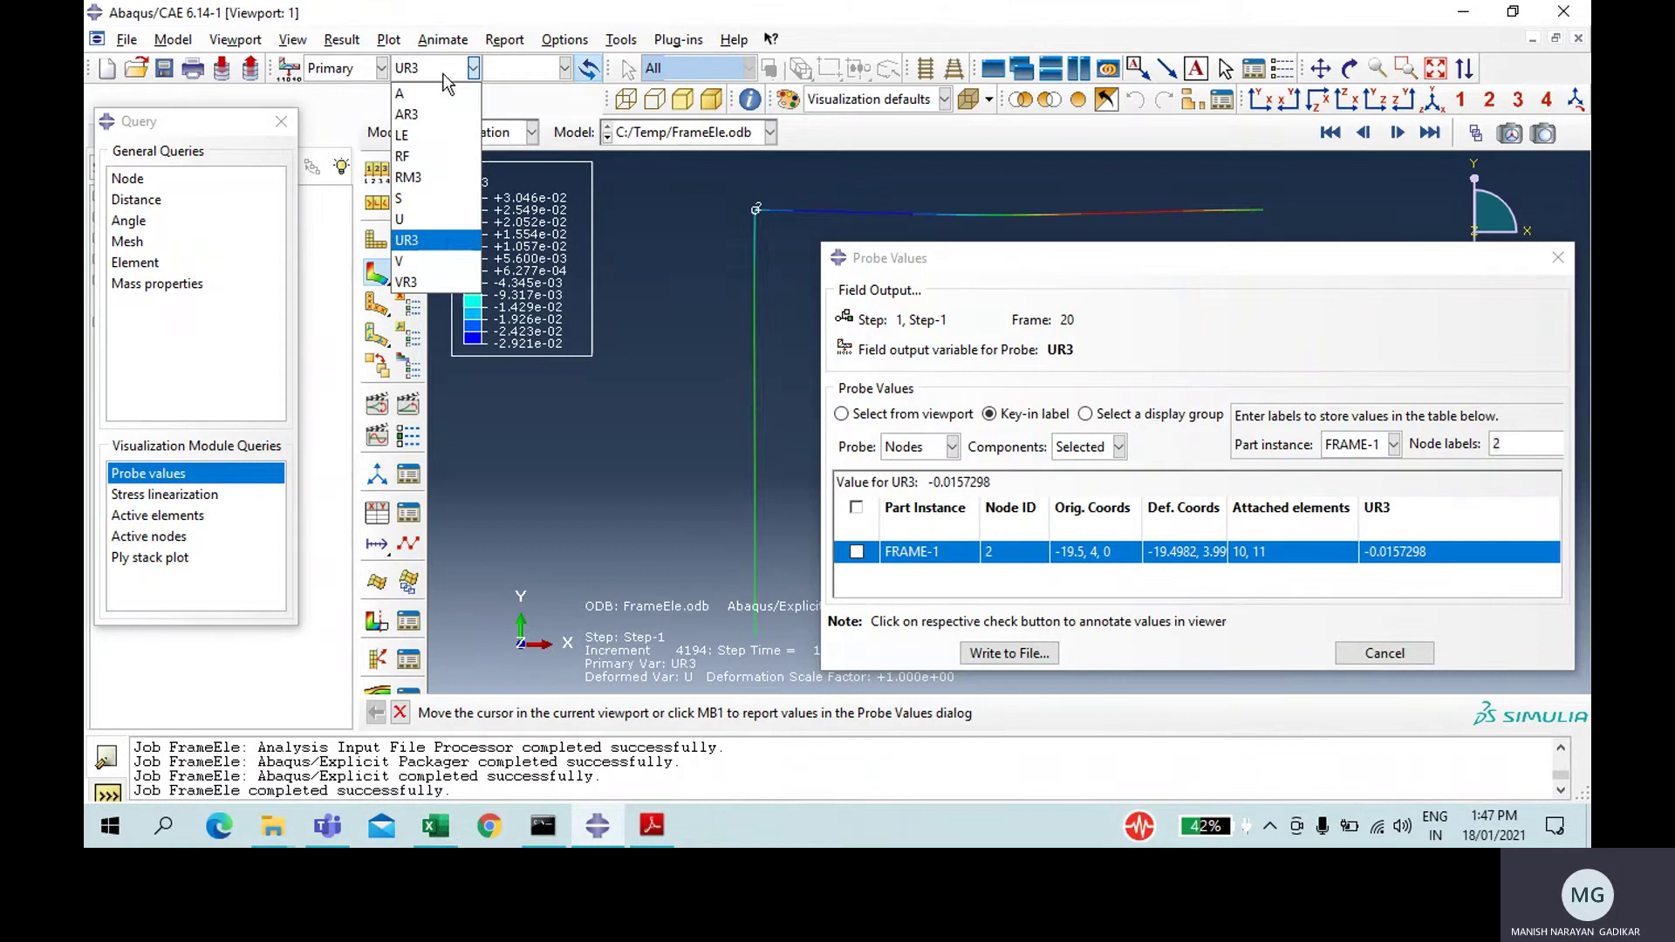
{"action": "left_click", "coordinate": [432, 221]}
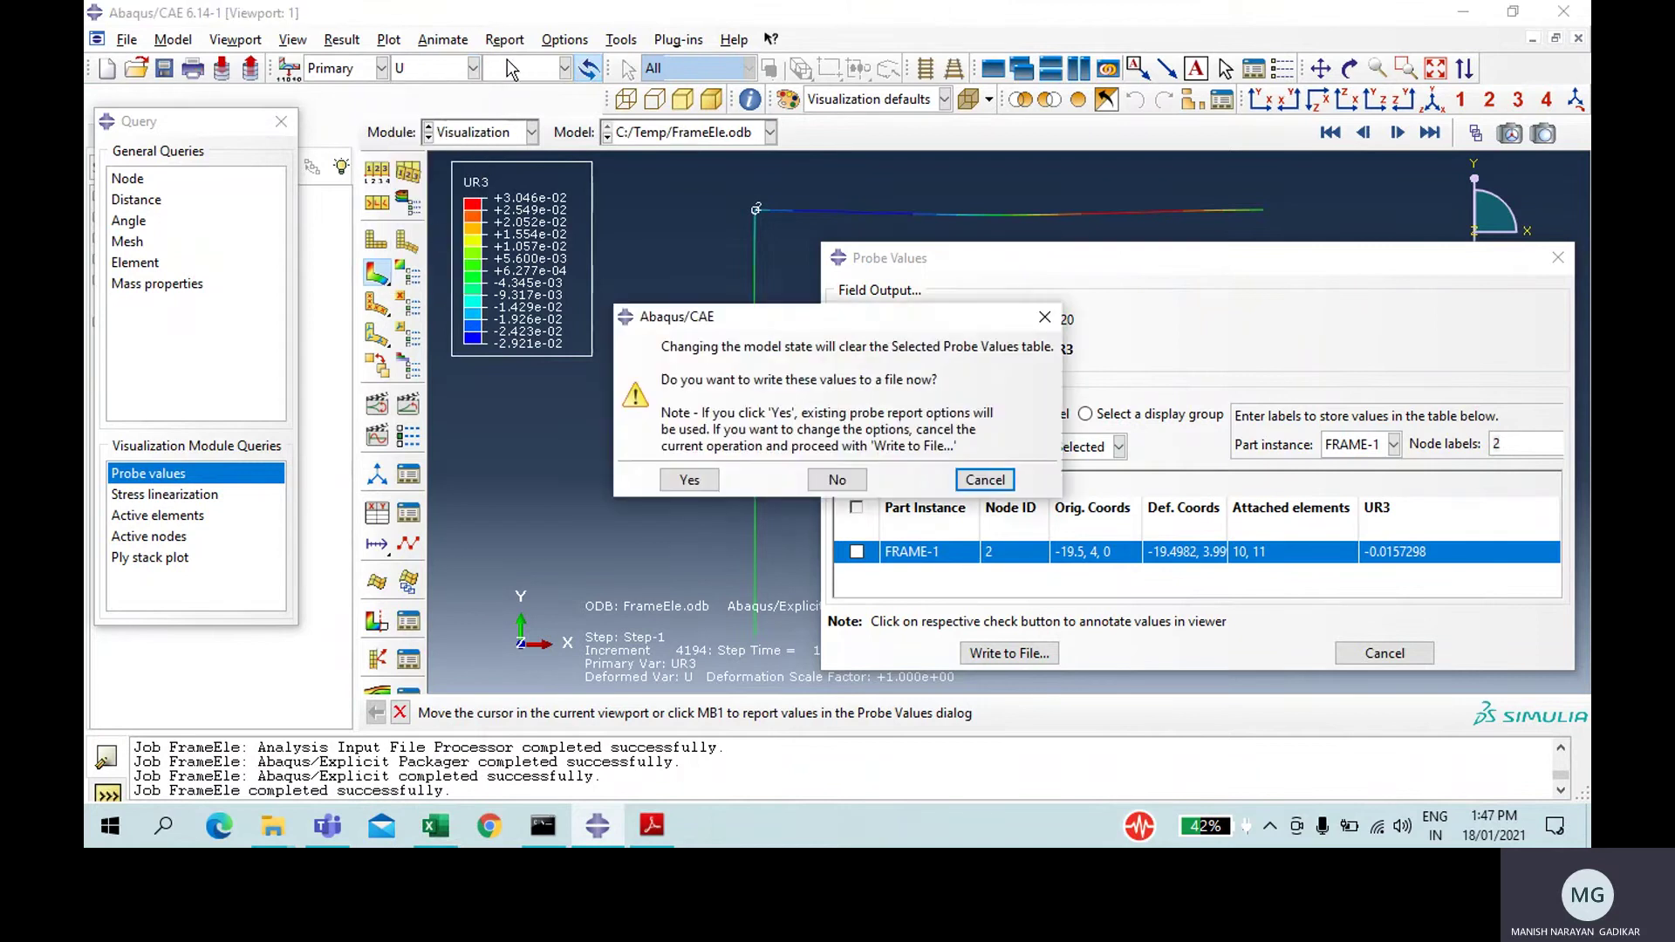
{"action": "left_click", "coordinate": [838, 481]}
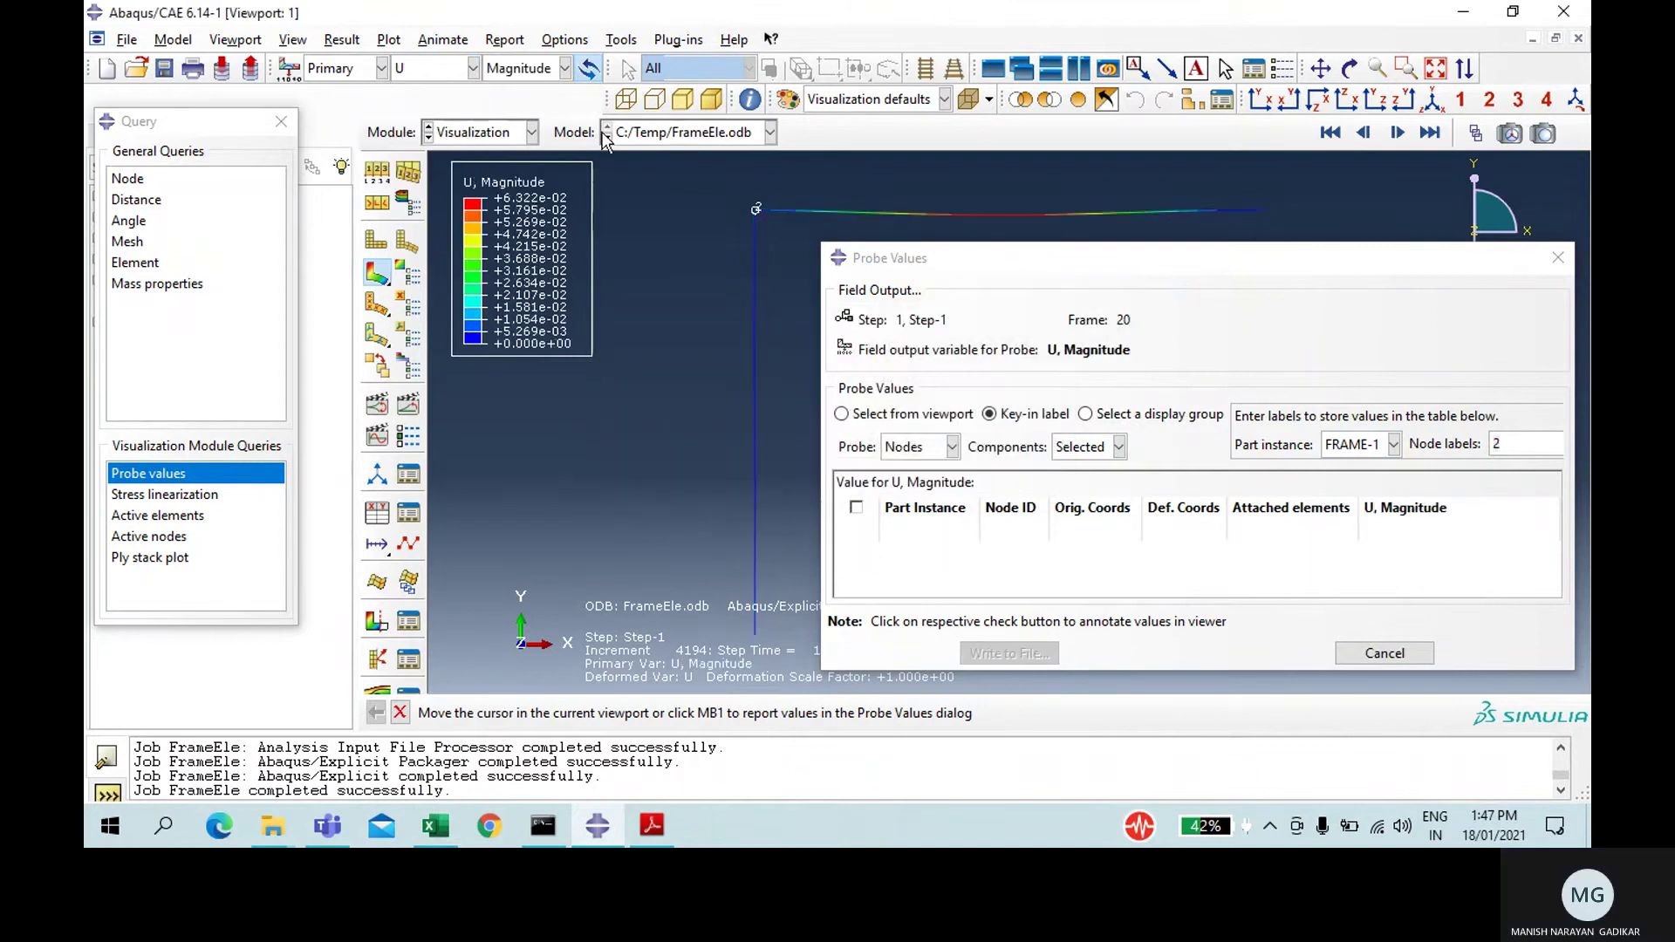
{"action": "left_click", "coordinate": [526, 76]}
{"action": "left_click", "coordinate": [515, 134]}
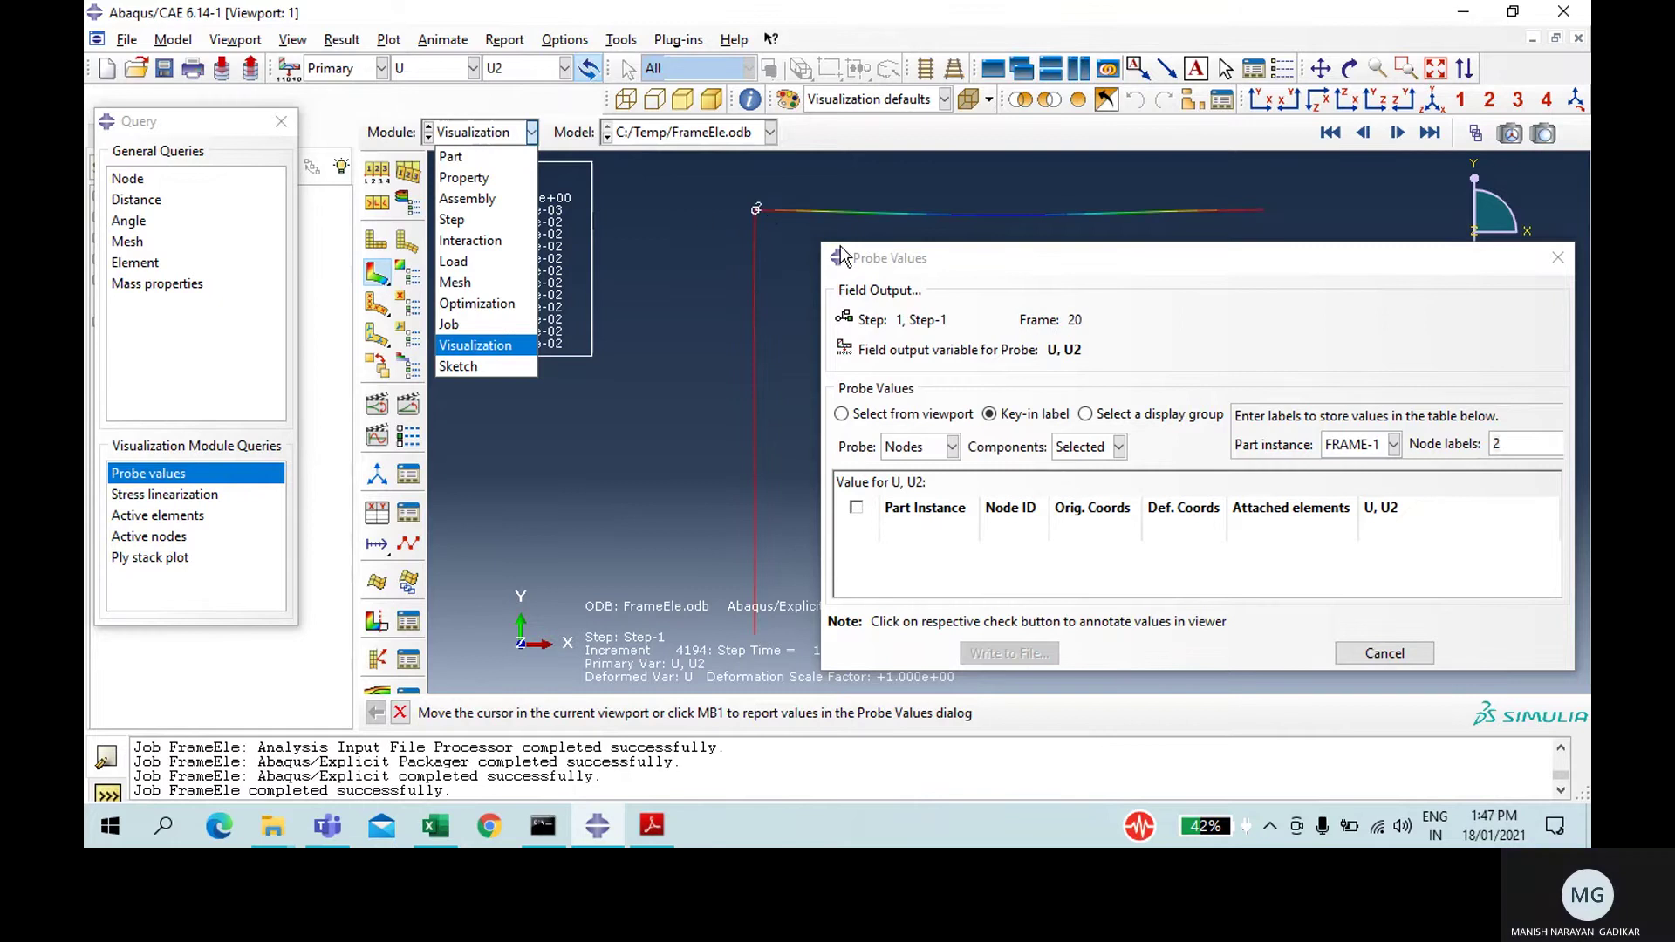
{"action": "left_click", "coordinate": [1520, 448]}
{"action": "key", "text": "Return"}
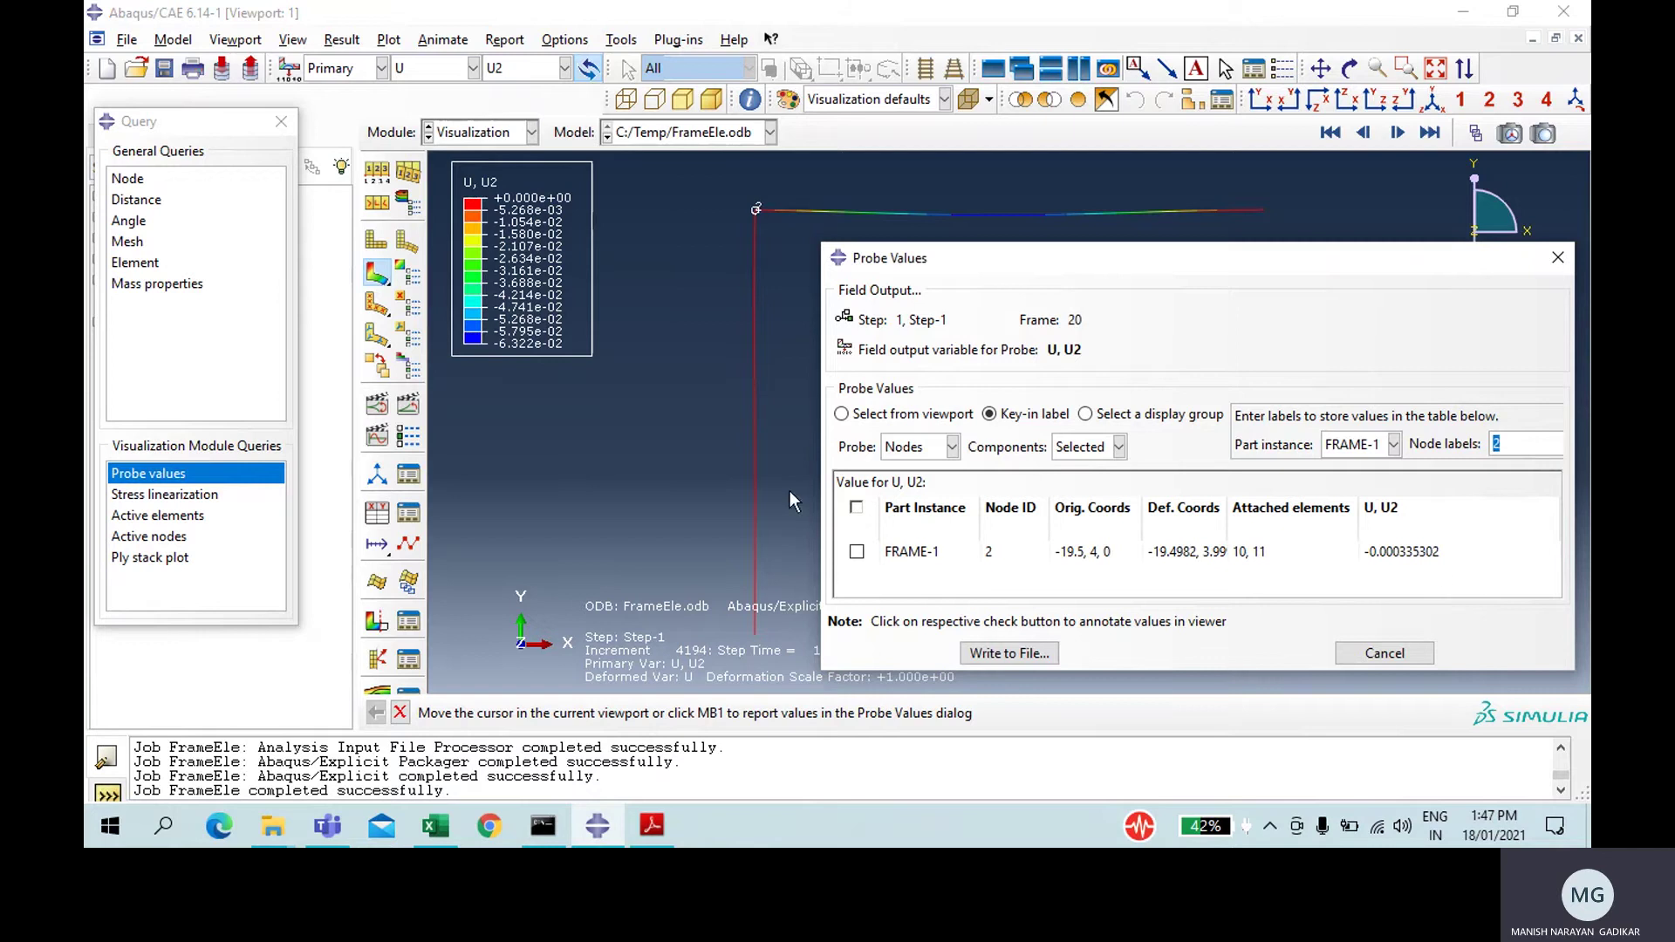
- Compare the probed U2 displacement at node 2 with the joint displacements on the Qno 4 sheet in Excel, and return to Abaqus
{"action": "left_click", "coordinate": [436, 825]}
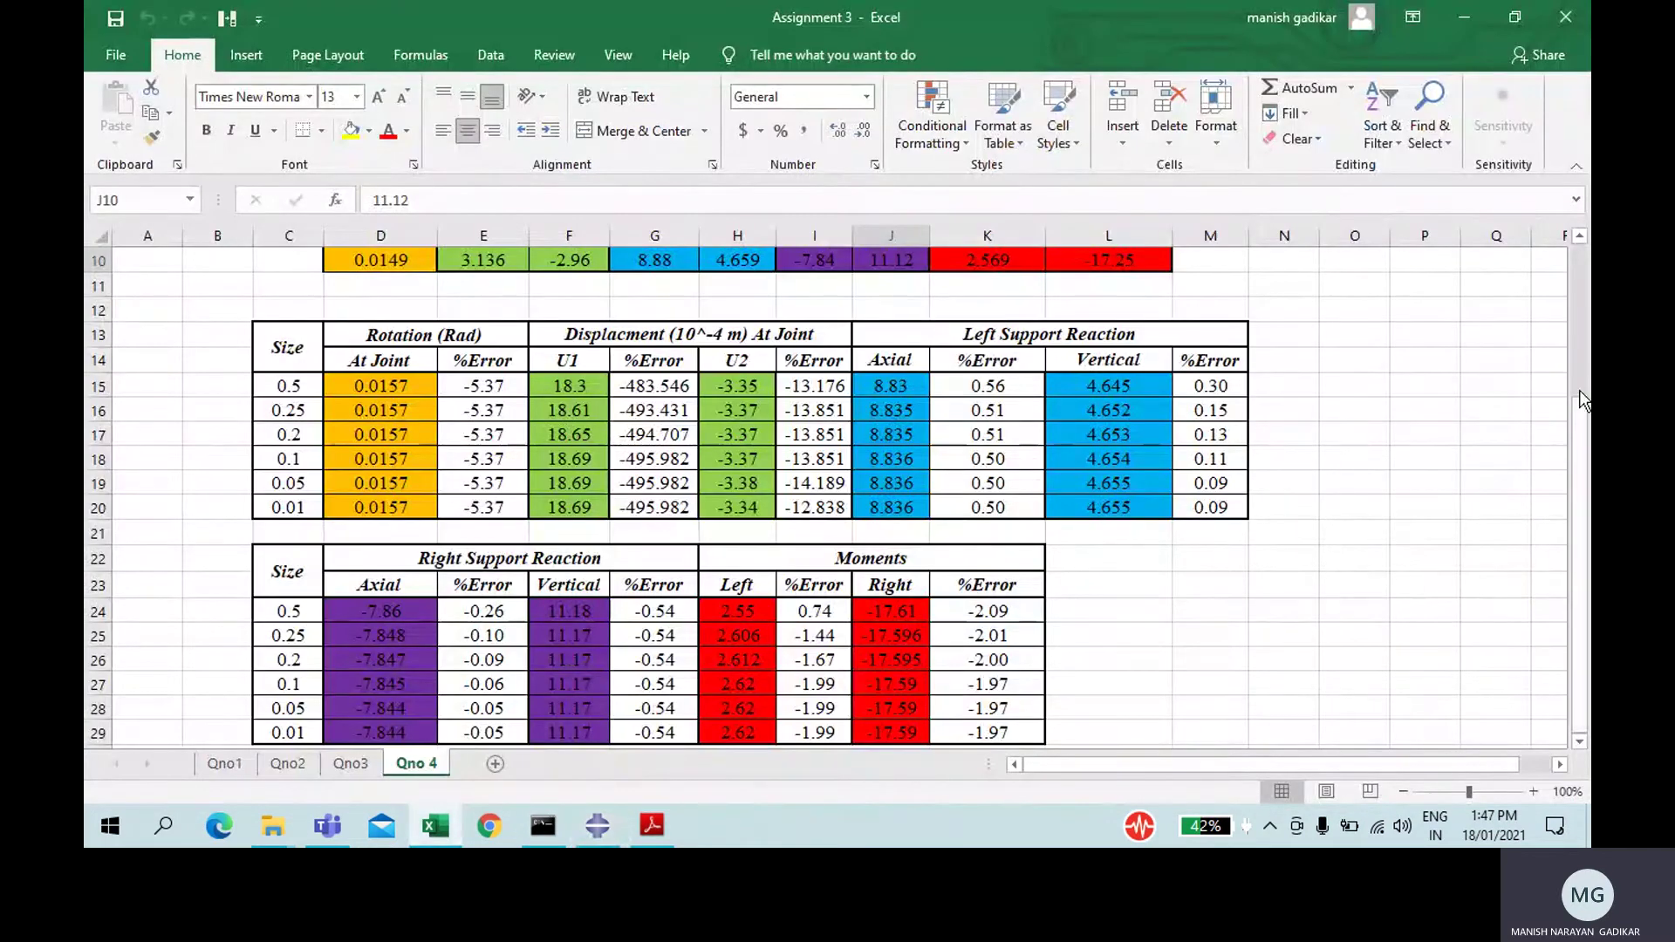
{"action": "scroll", "coordinate": [571, 572], "scroll_direction": "up", "scroll_amount": 3}
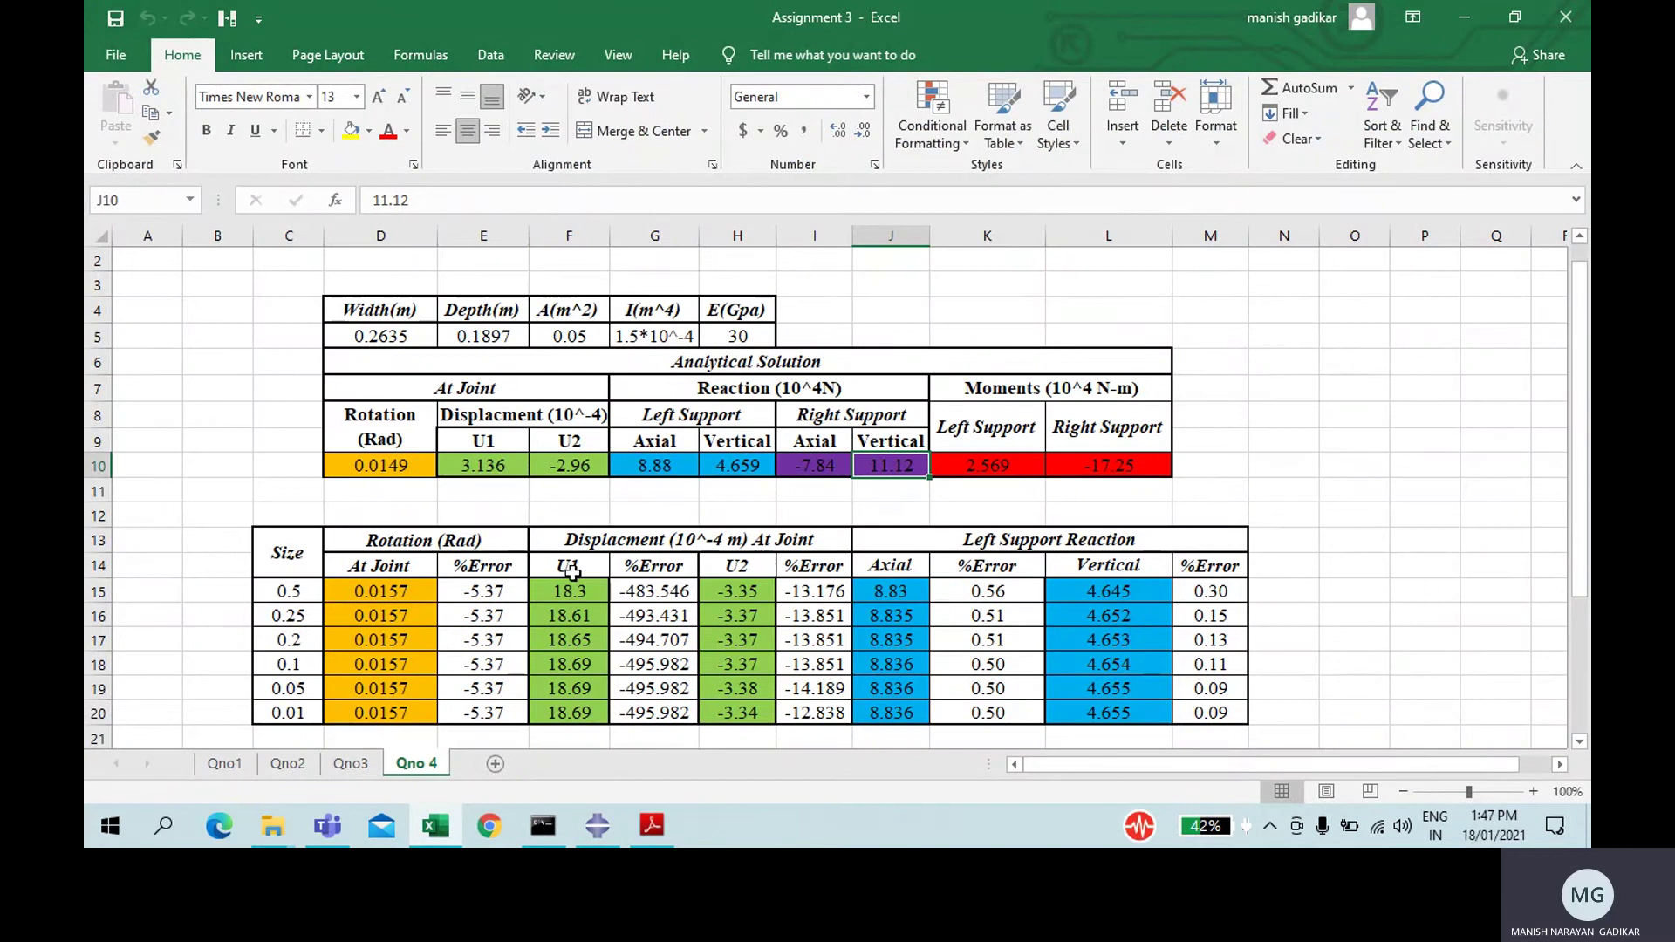
{"action": "left_click", "coordinate": [598, 826]}
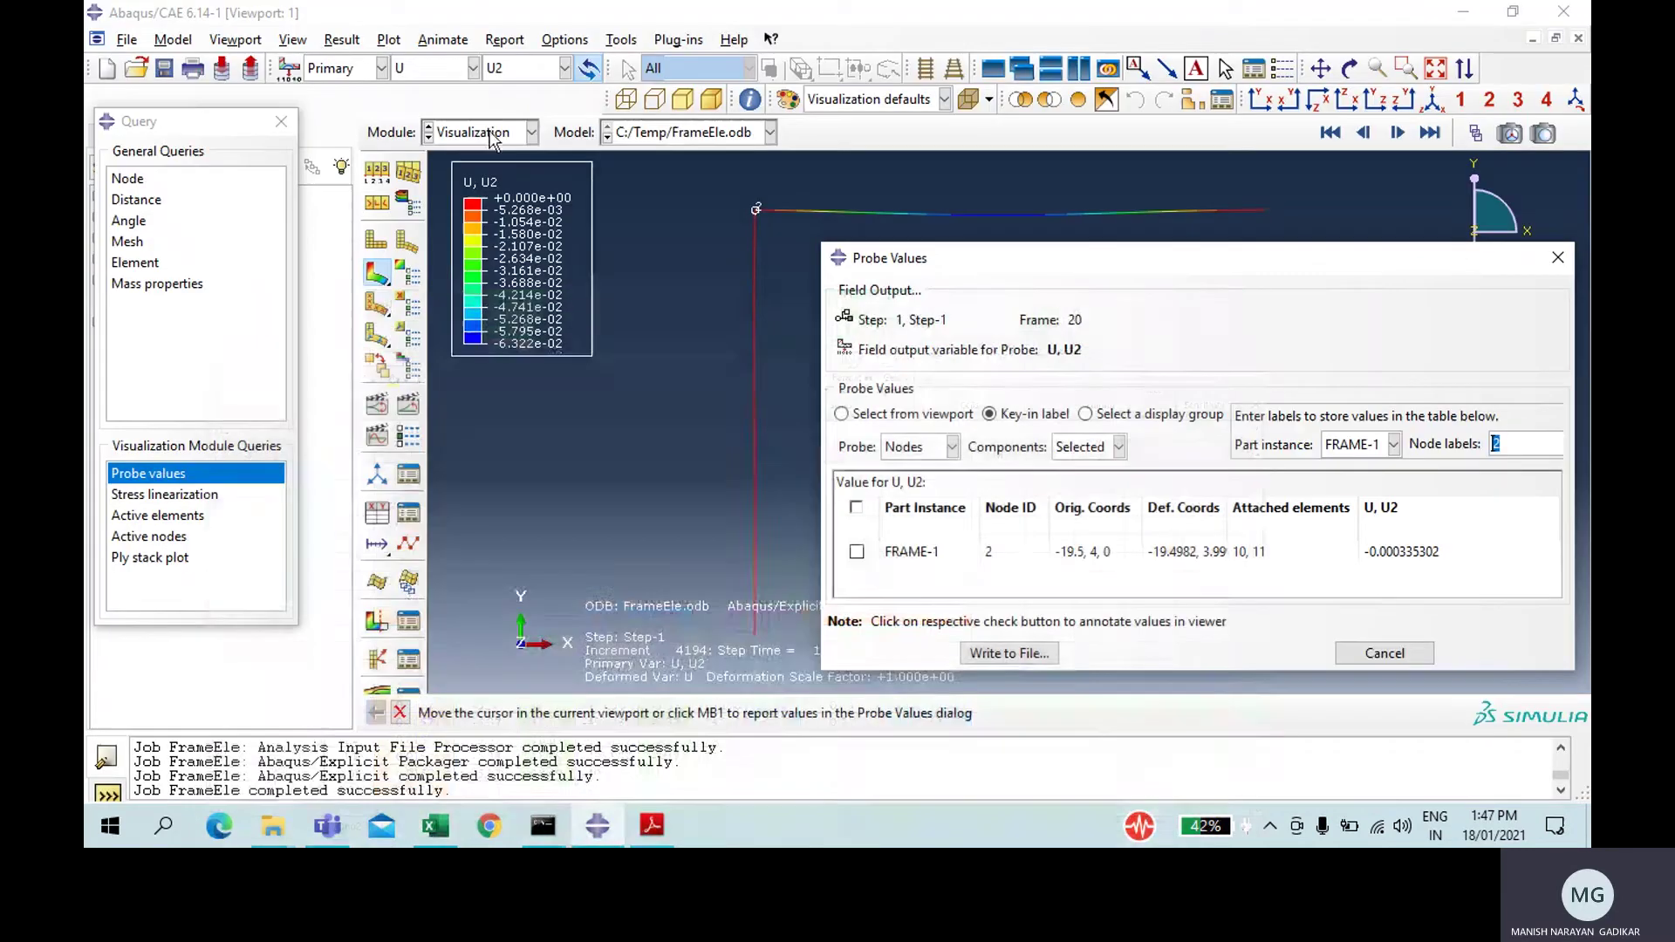
- Set the primary displacement component to U1 without writing the stored probe values to a file, and probe node label 2
{"action": "left_click", "coordinate": [498, 70]}
{"action": "left_click", "coordinate": [494, 114]}
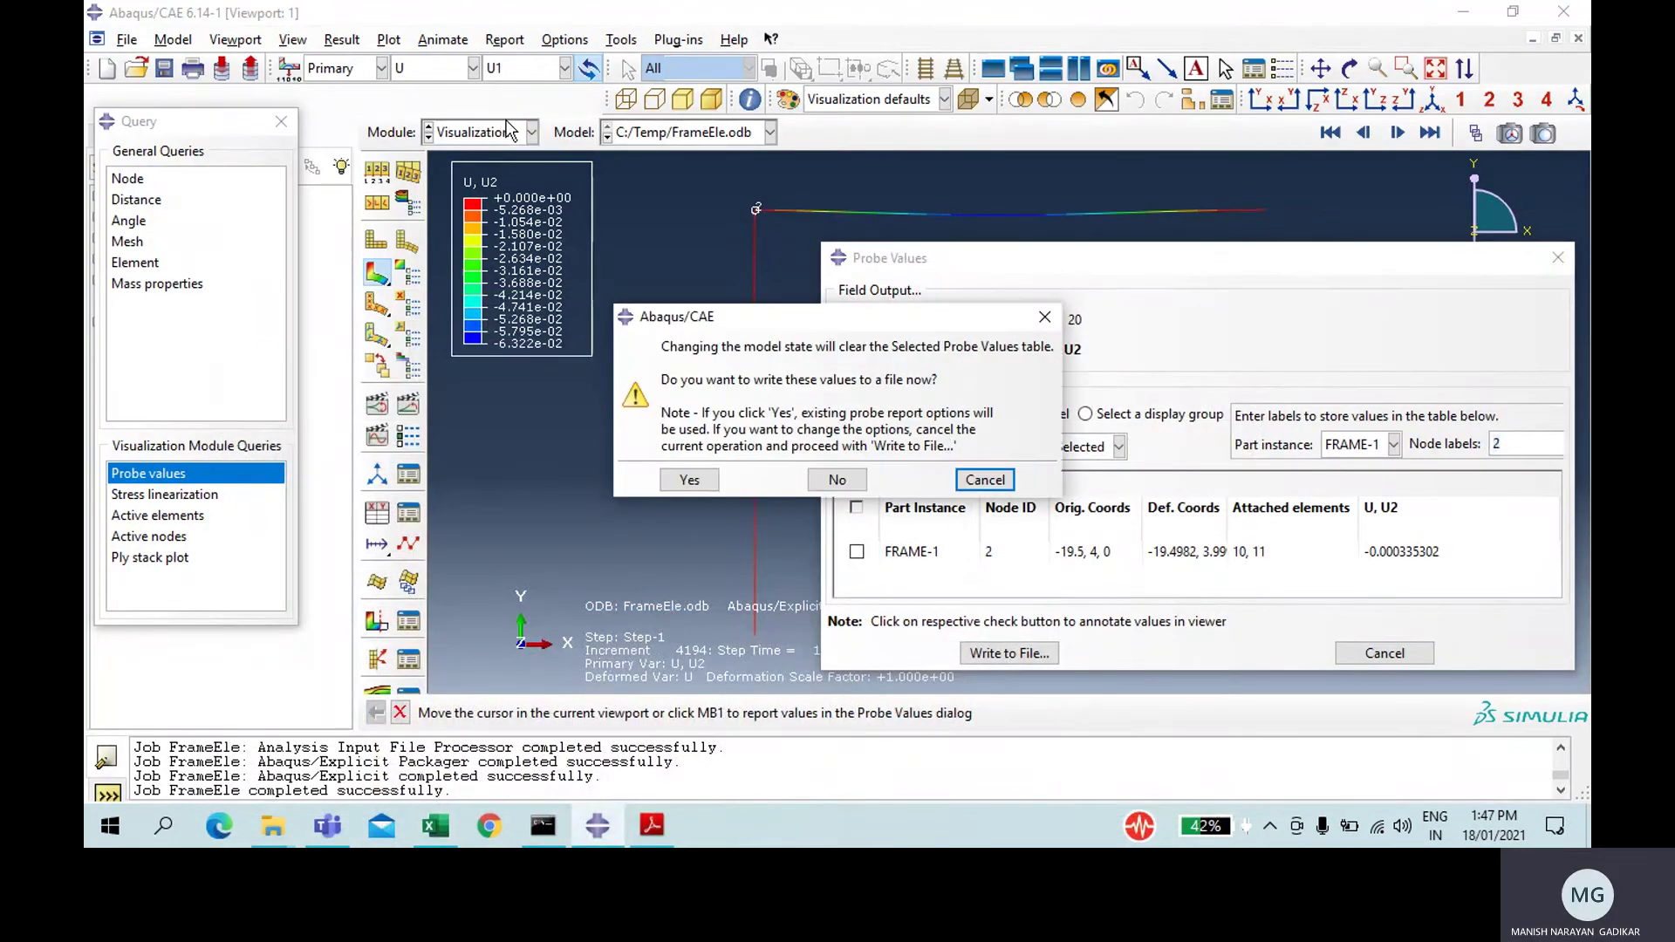
{"action": "left_click", "coordinate": [837, 480]}
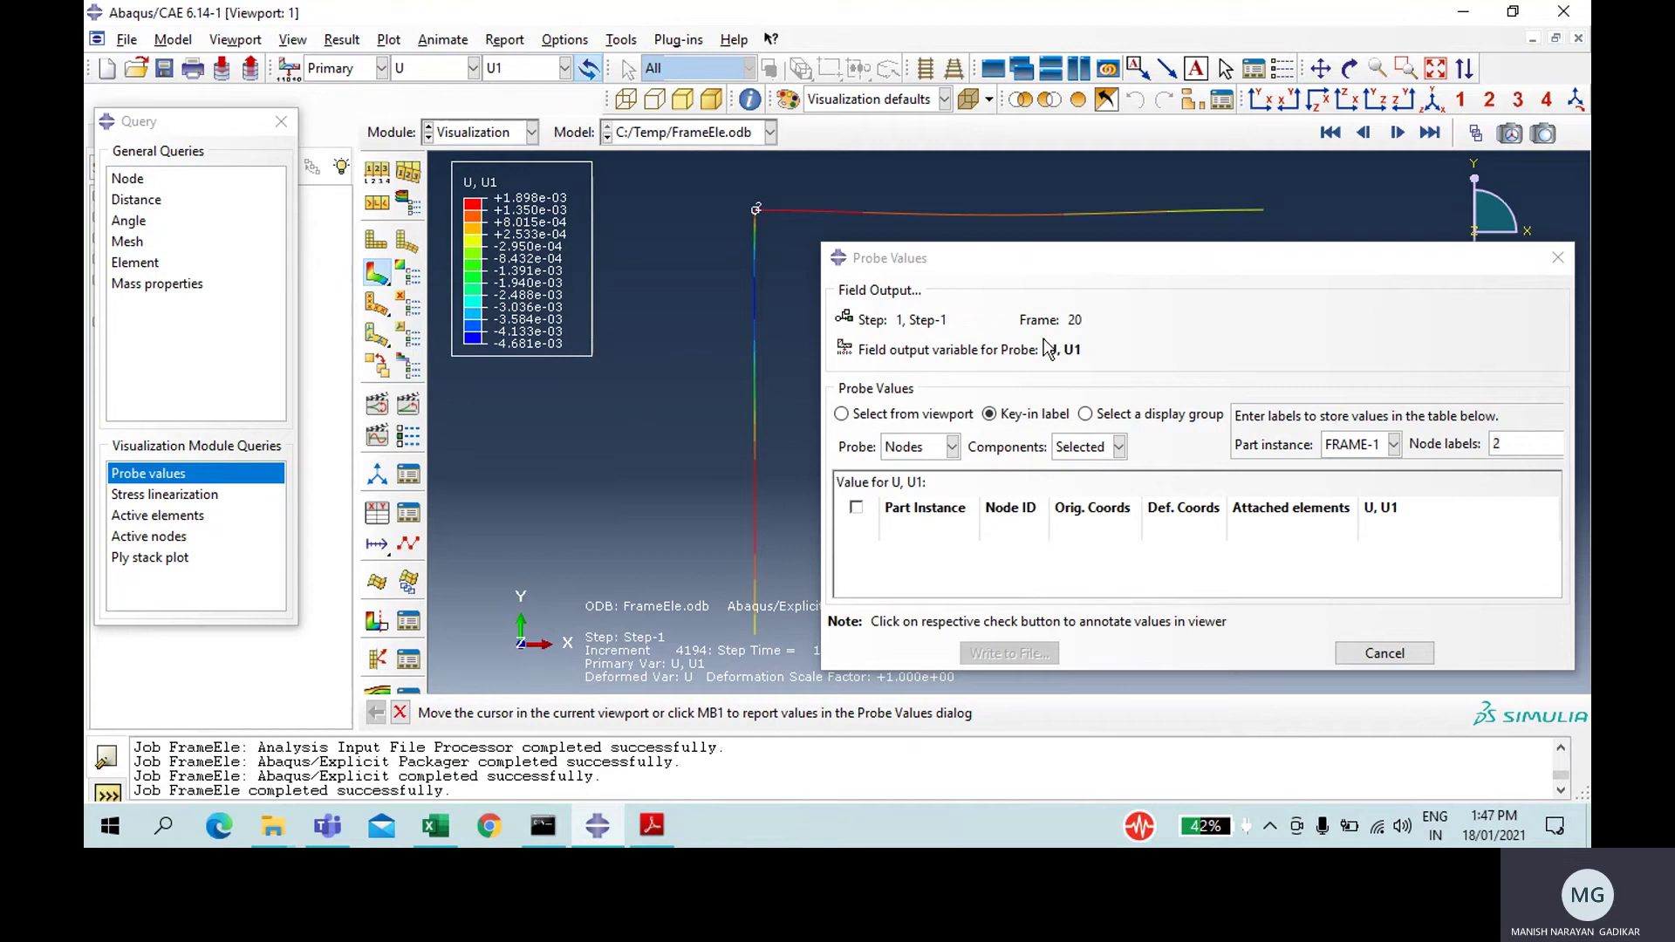
{"action": "left_click", "coordinate": [1518, 445]}
{"action": "key", "text": "Return"}
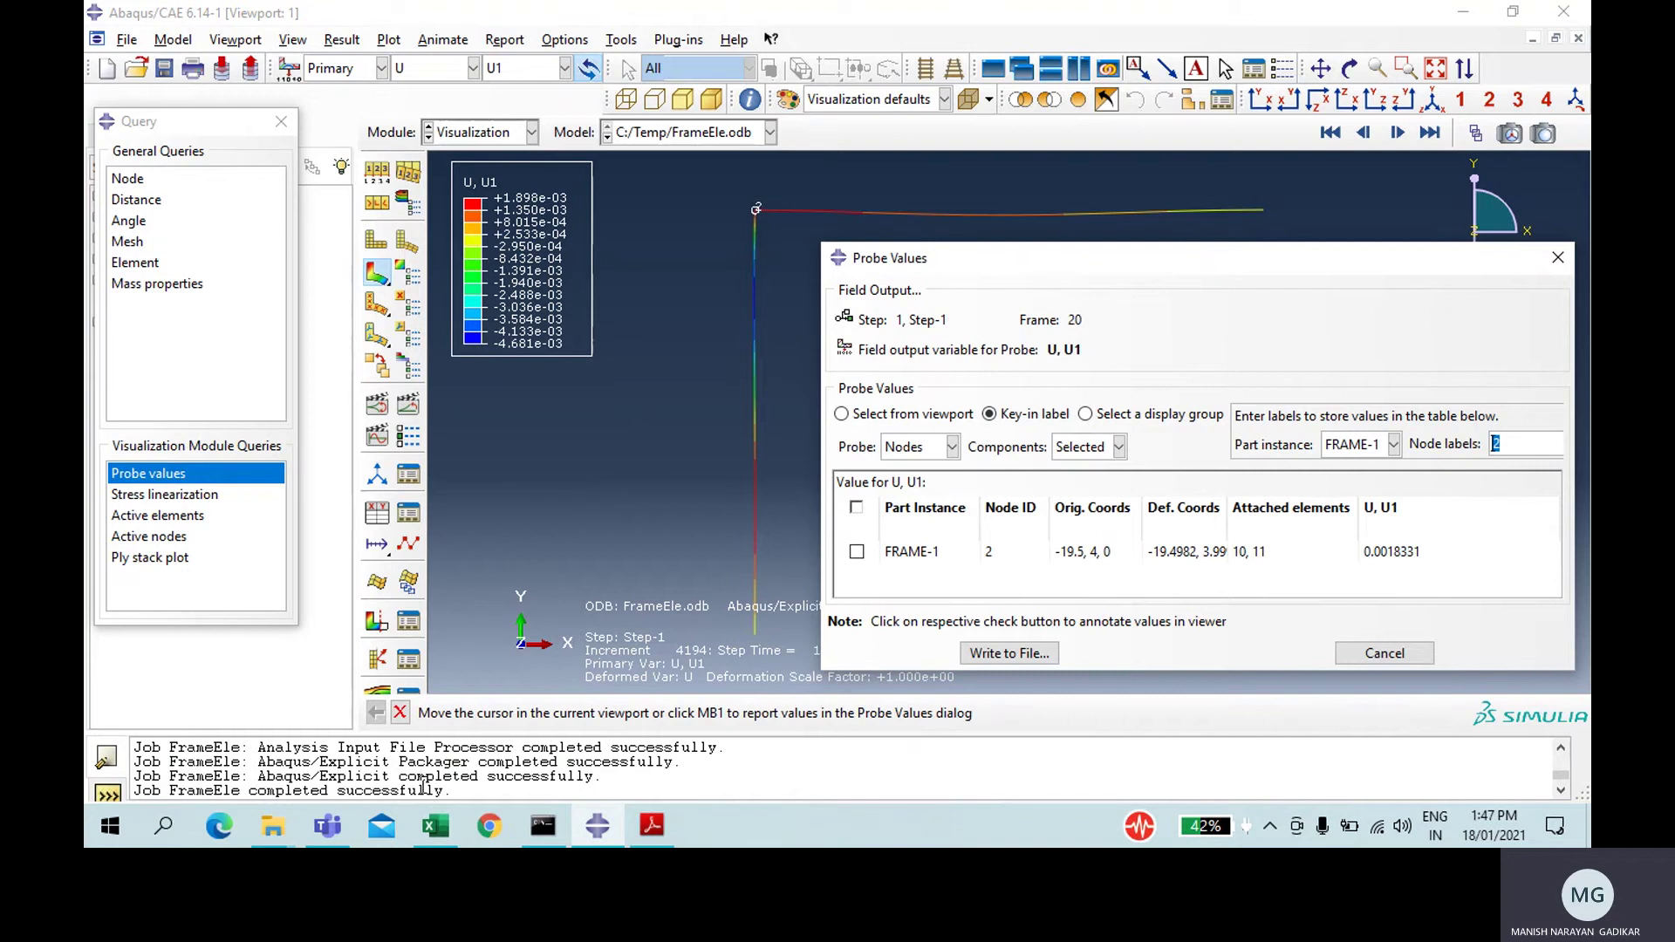
- Compare the probed U1 displacement with the analytical and tabulated joint U1 values on the Qno 4 sheet in Excel
{"action": "left_click", "coordinate": [435, 826]}
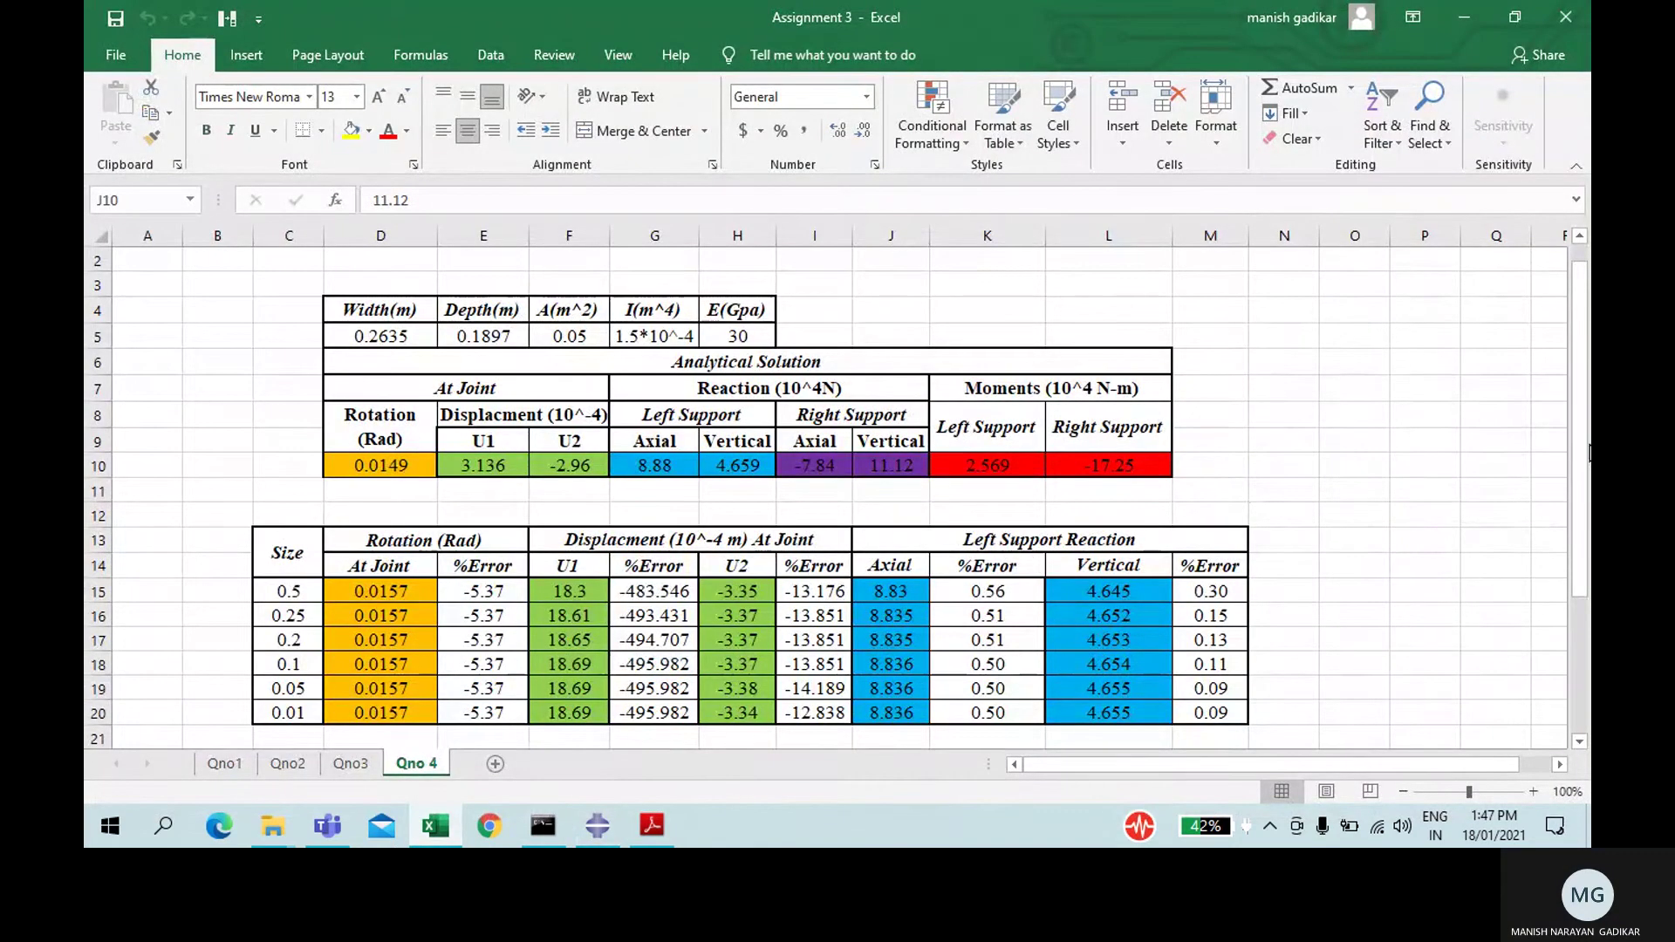
{"action": "left_click_drag", "start_coordinate": [1589, 453], "coordinate": [1590, 383]}
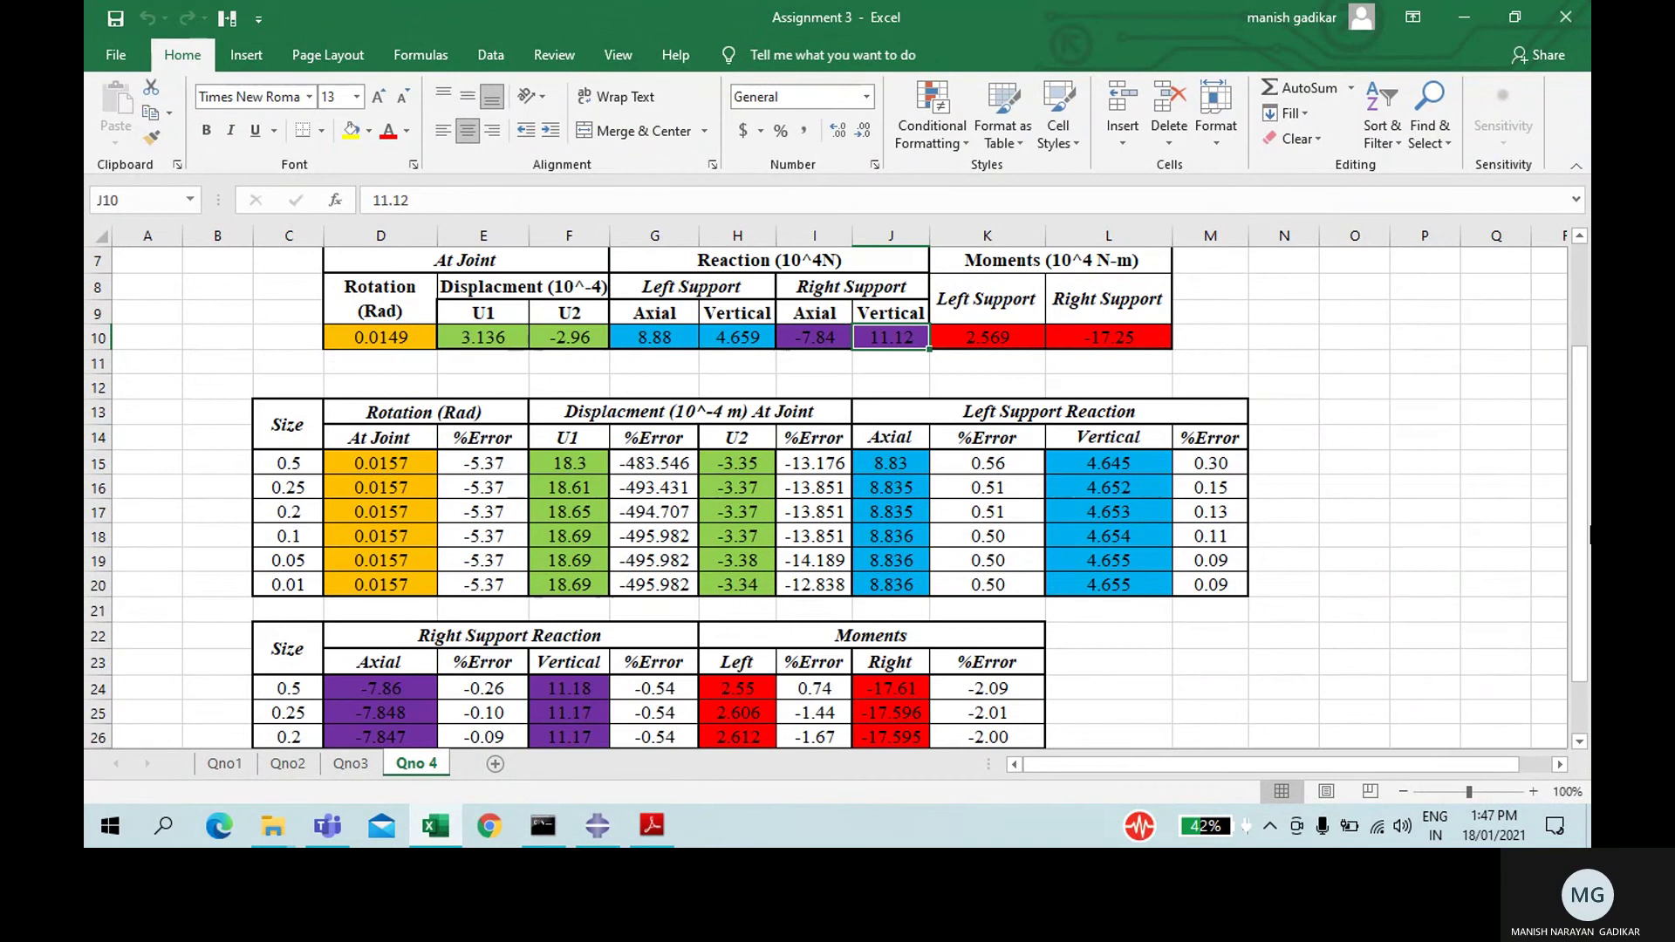
{"action": "left_click", "coordinate": [515, 336]}
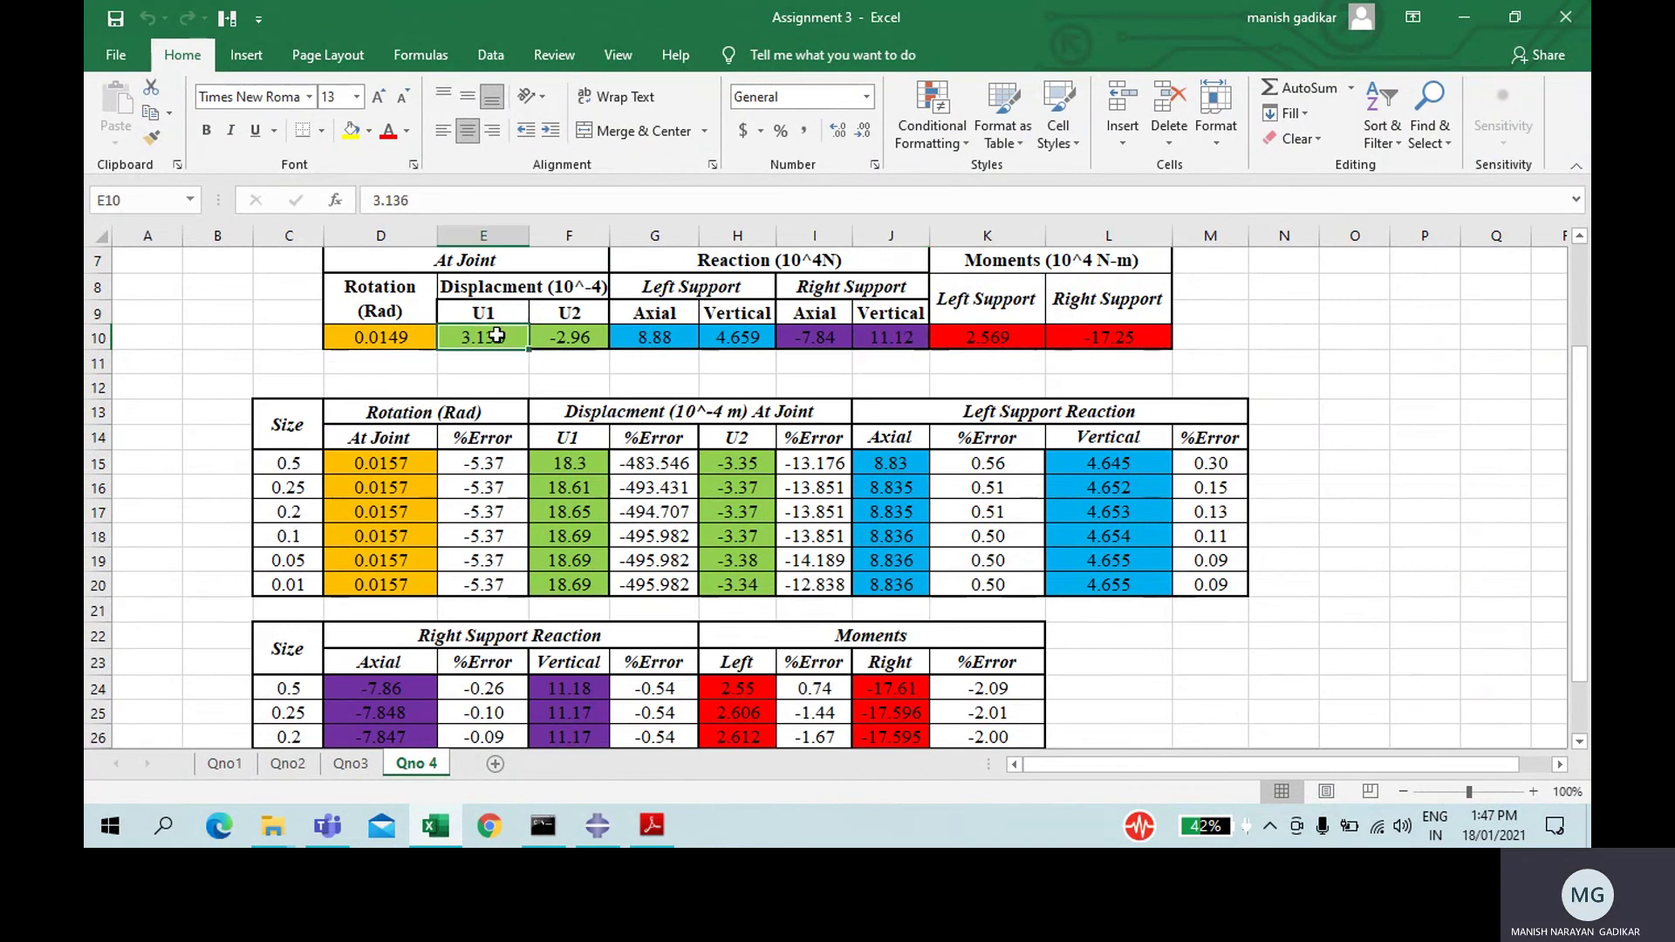
{"action": "left_click", "coordinate": [1551, 434]}
{"action": "scroll", "coordinate": [1575, 426], "scroll_direction": "up", "scroll_amount": 3}
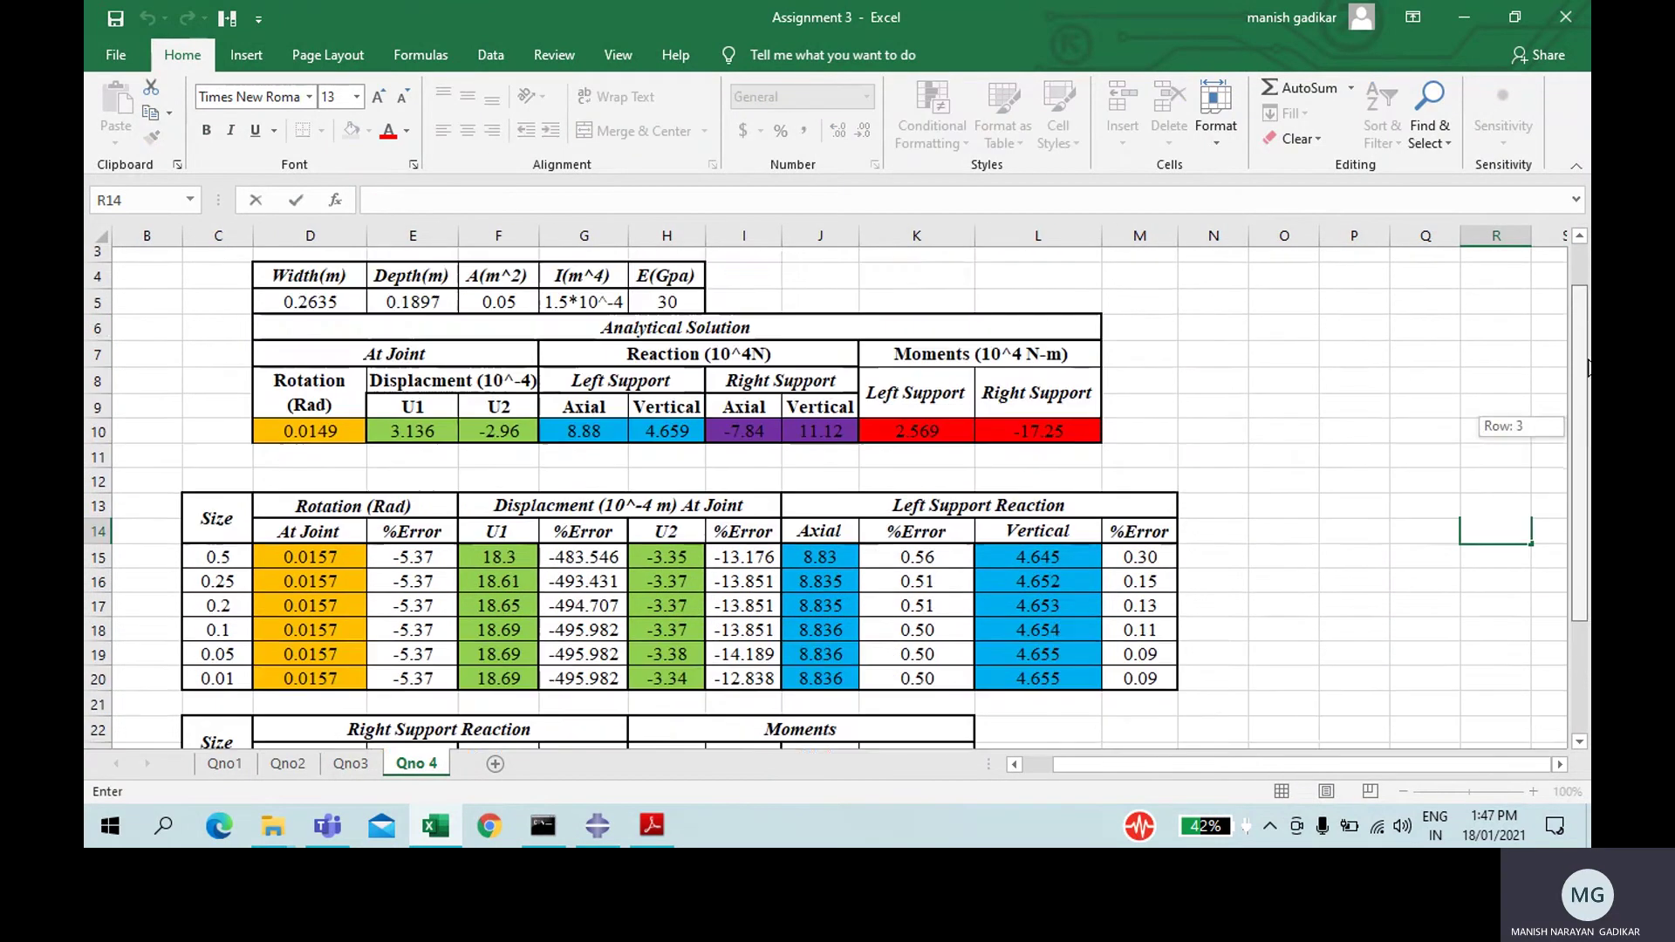
{"action": "scroll", "coordinate": [1575, 425], "scroll_direction": "down", "scroll_amount": 3}
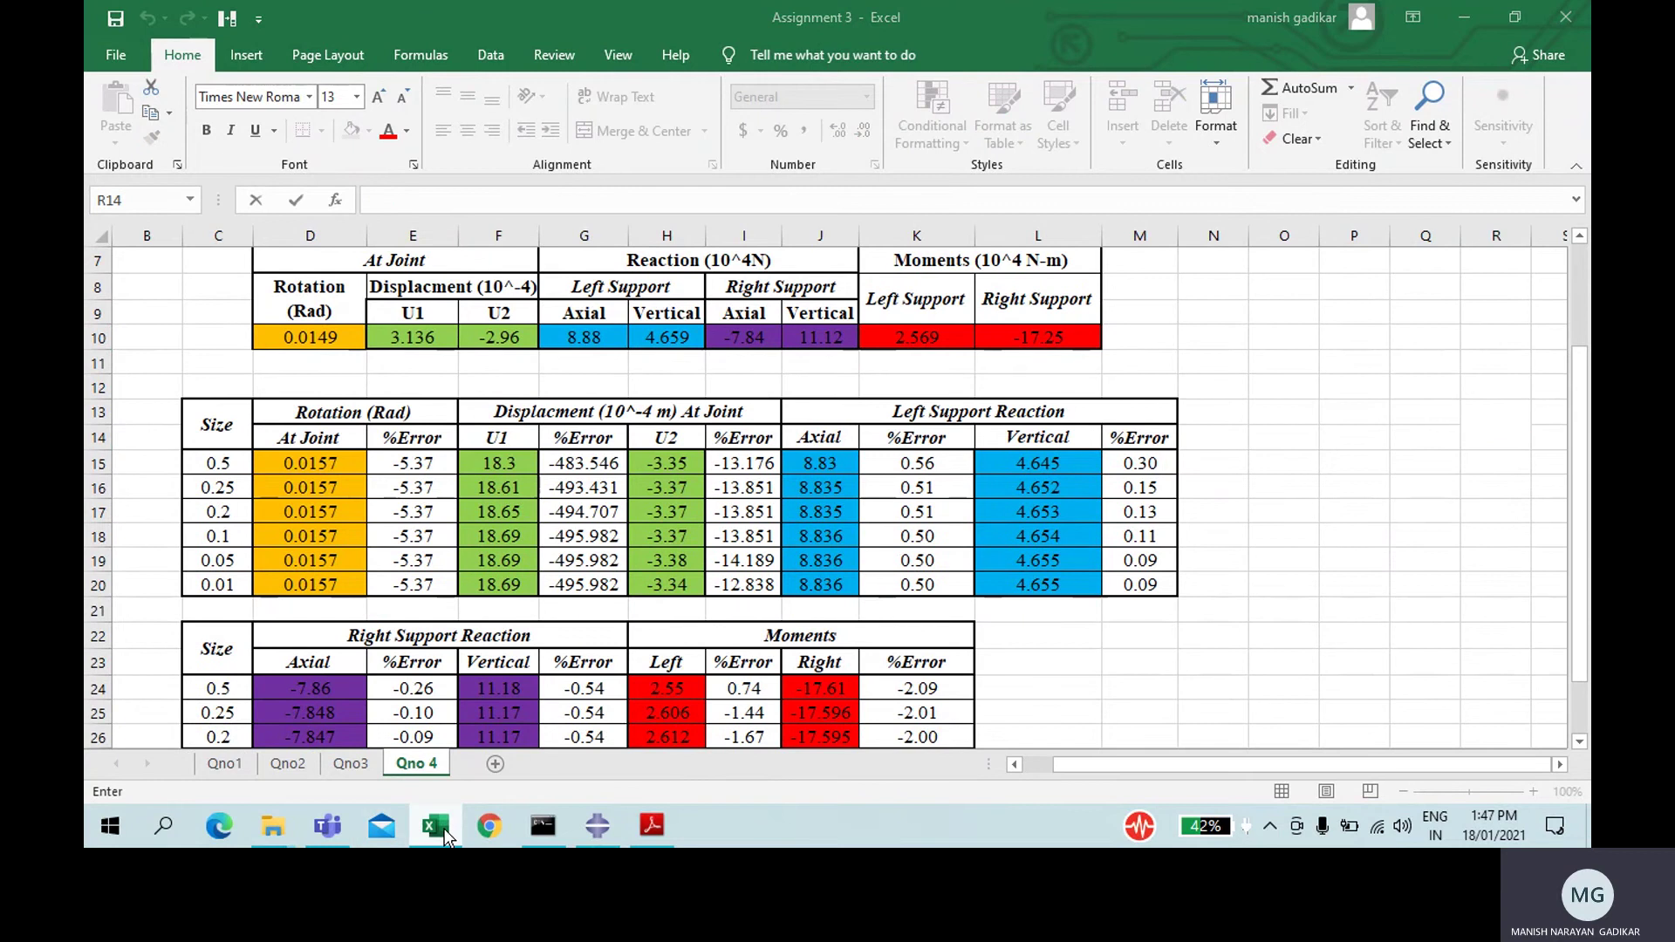
- Return to Abaqus and close the value probe without writing the stored values to a file
{"action": "left_click", "coordinate": [598, 826]}
{"action": "left_click", "coordinate": [1552, 256]}
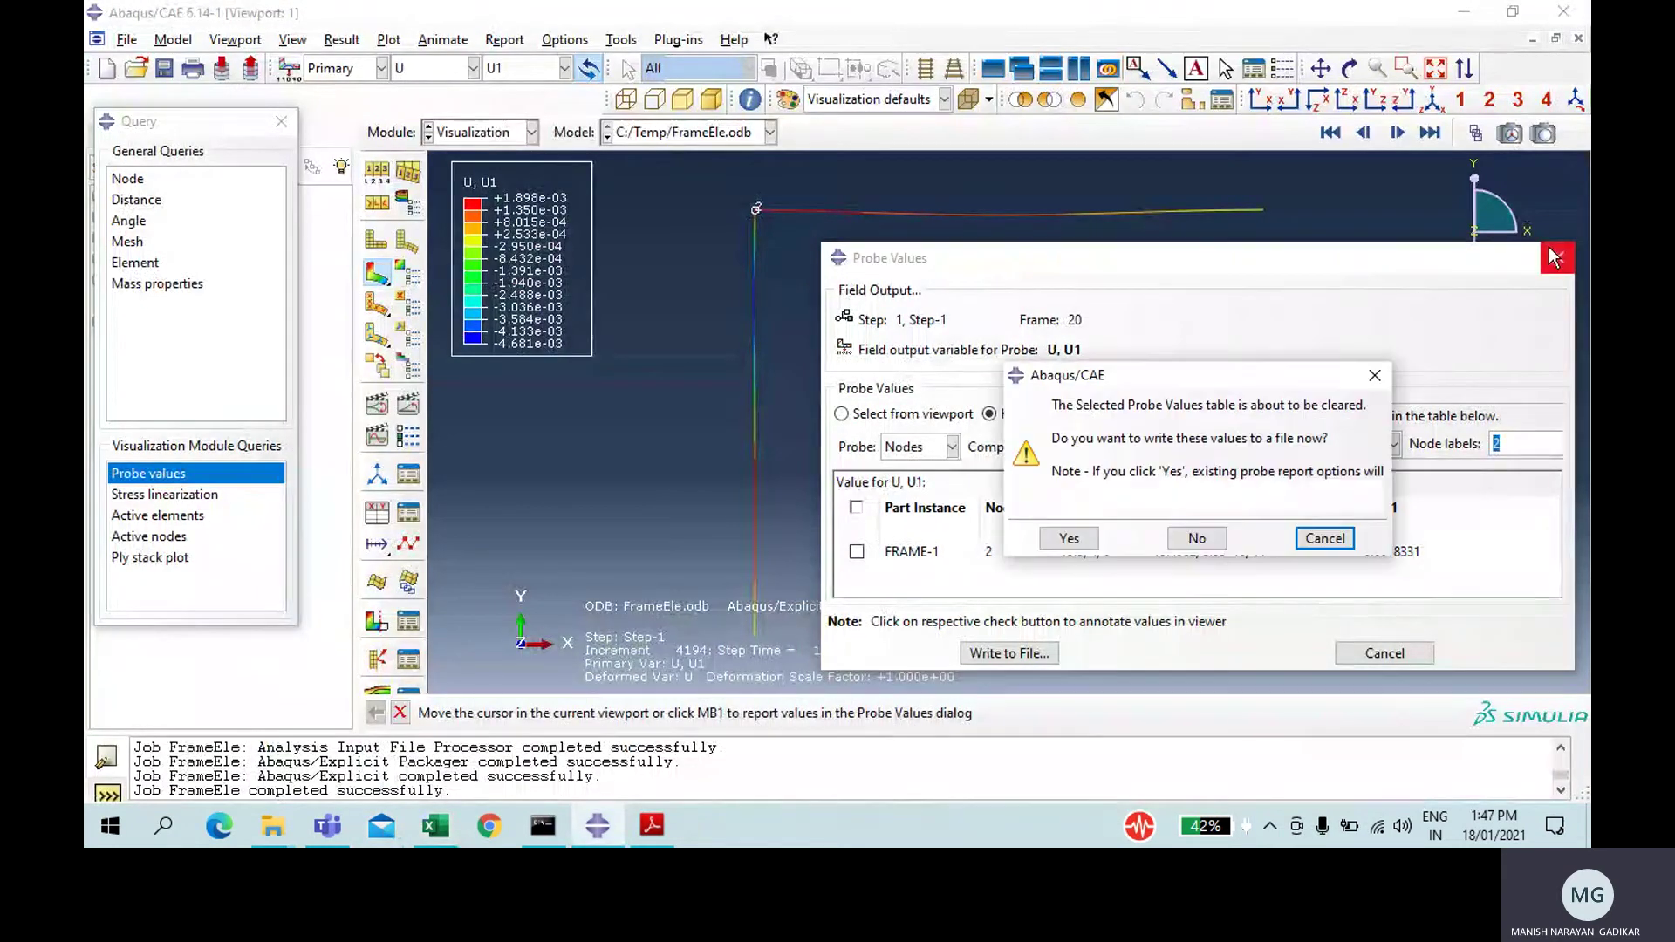
{"action": "left_click", "coordinate": [1195, 540]}
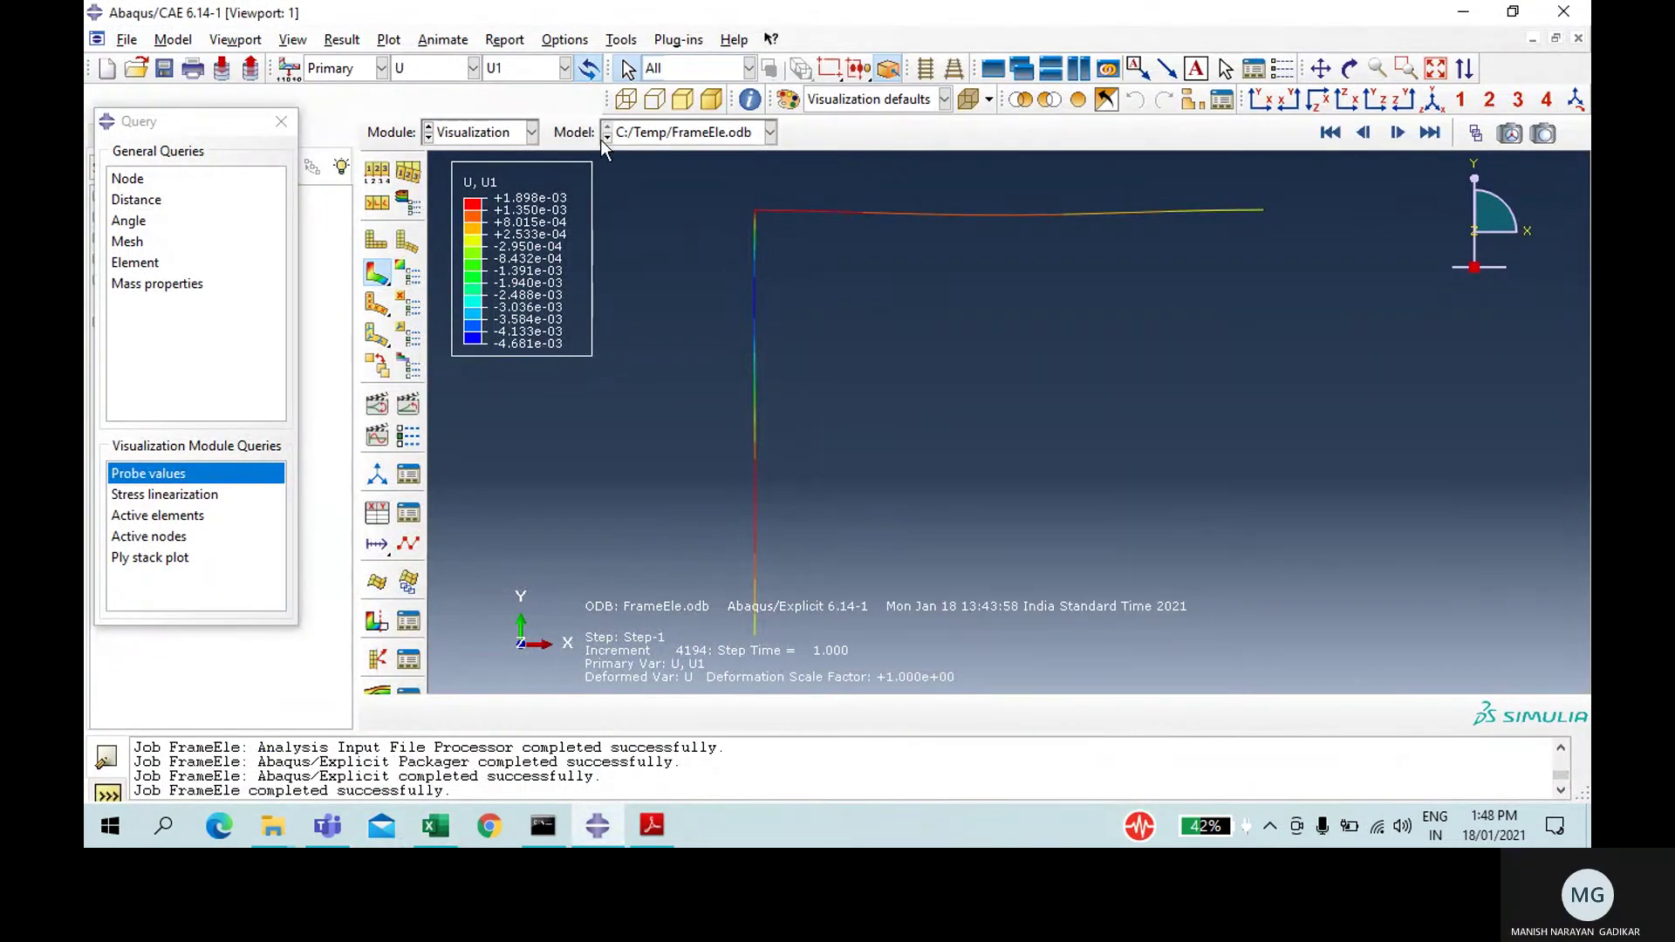
- Switch the field output to a symbol plot and show the frame's displacement component U1, followed by U2
{"action": "left_click", "coordinate": [381, 68]}
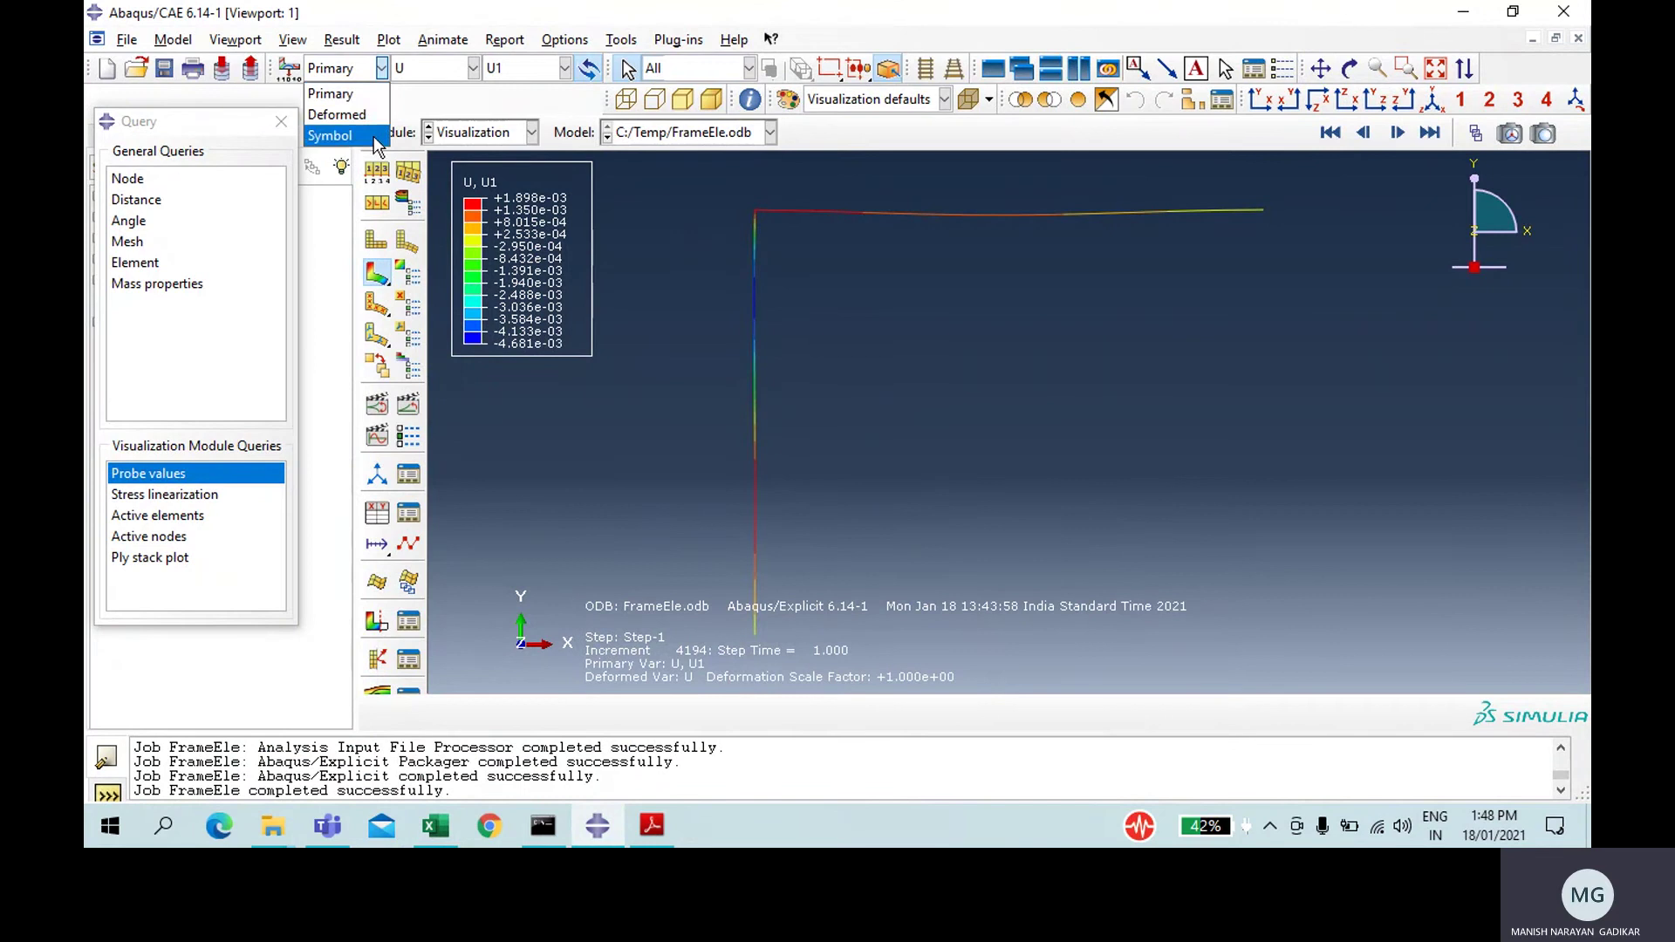
{"action": "left_click", "coordinate": [336, 135]}
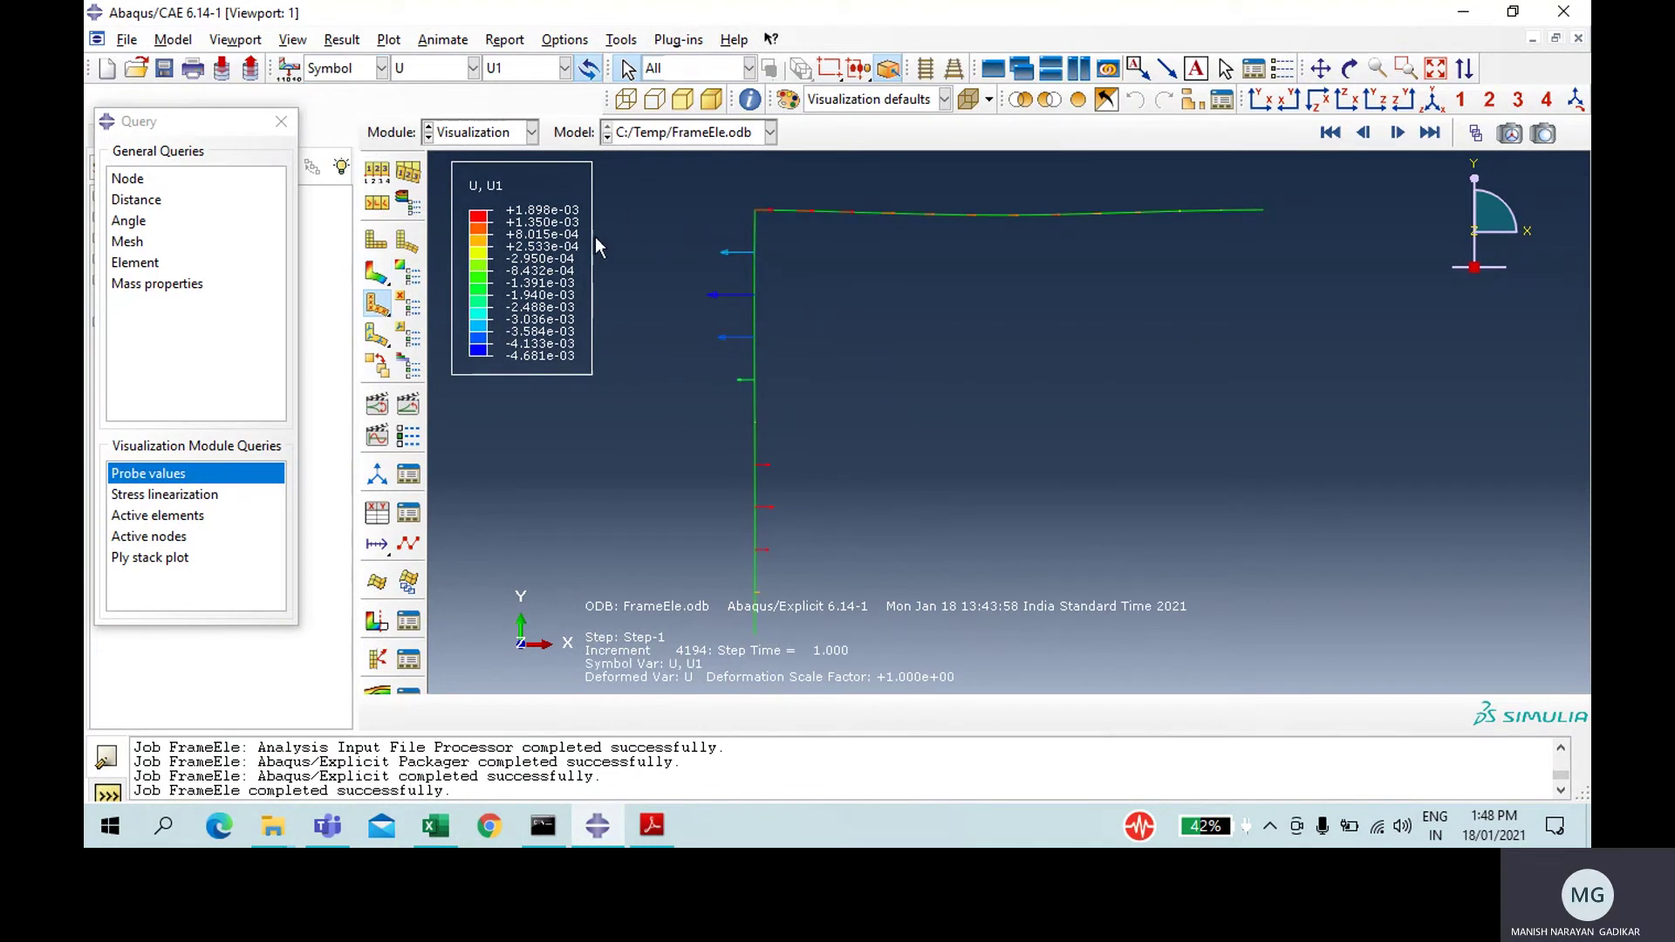
{"action": "left_click", "coordinate": [527, 68]}
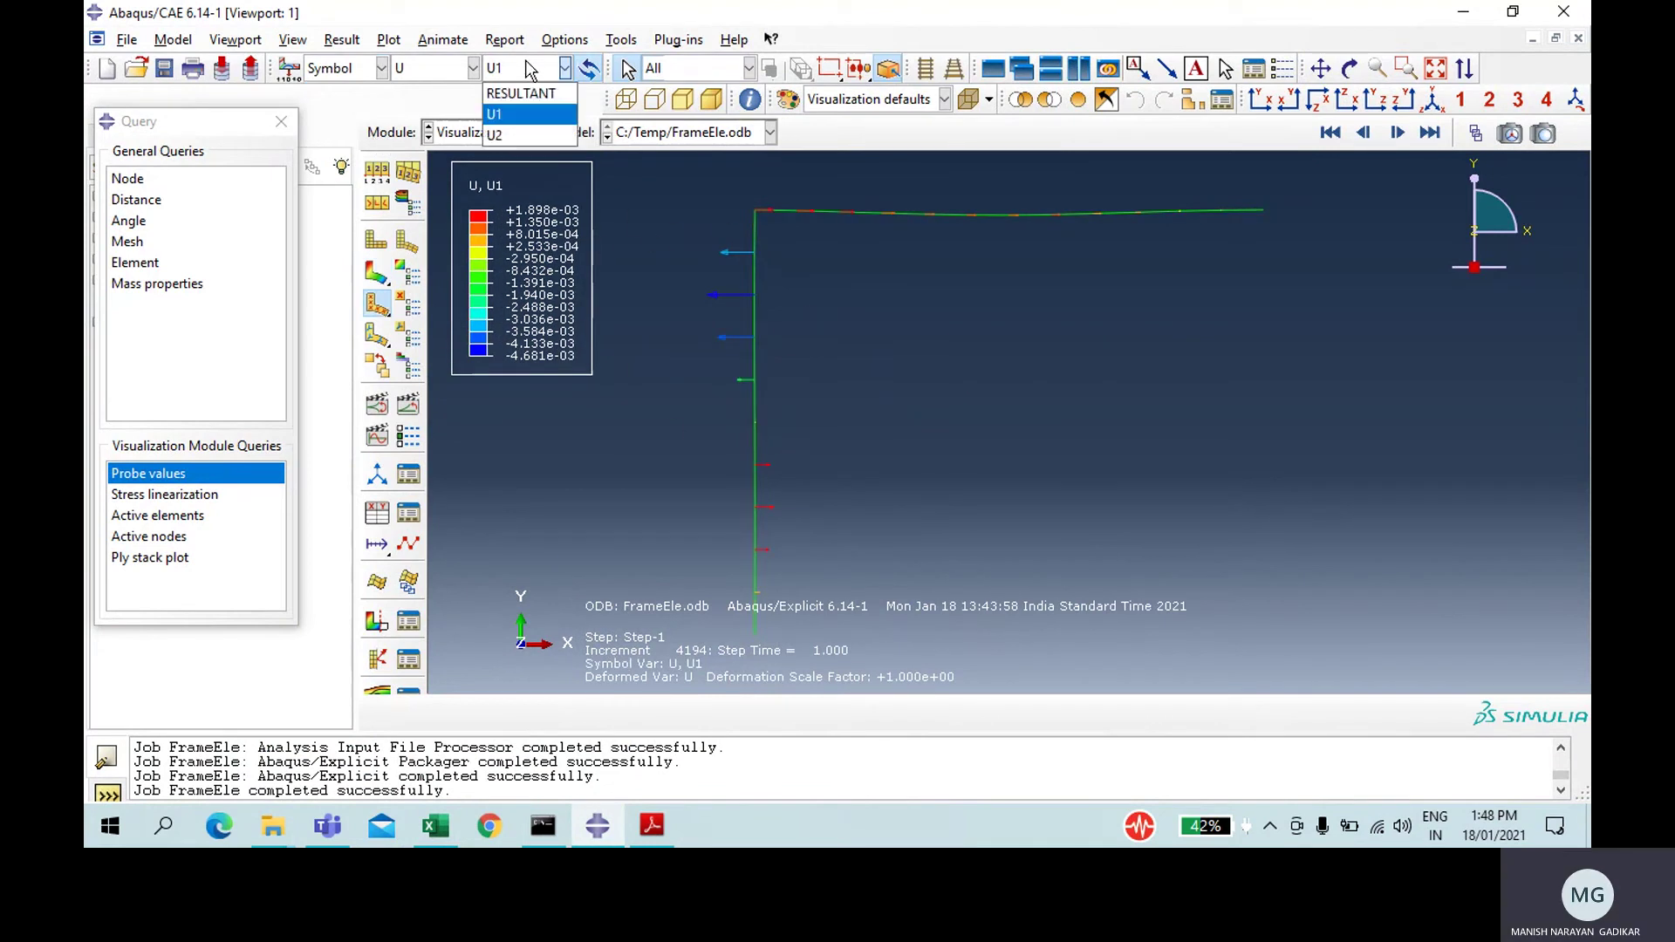
{"action": "left_click", "coordinate": [522, 136]}
{"action": "left_click", "coordinate": [526, 132]}
- Set the symbol plot variable to reaction force RF and view the resultant, RF1 and finally RF2 arrows at the supports
{"action": "left_click", "coordinate": [402, 80]}
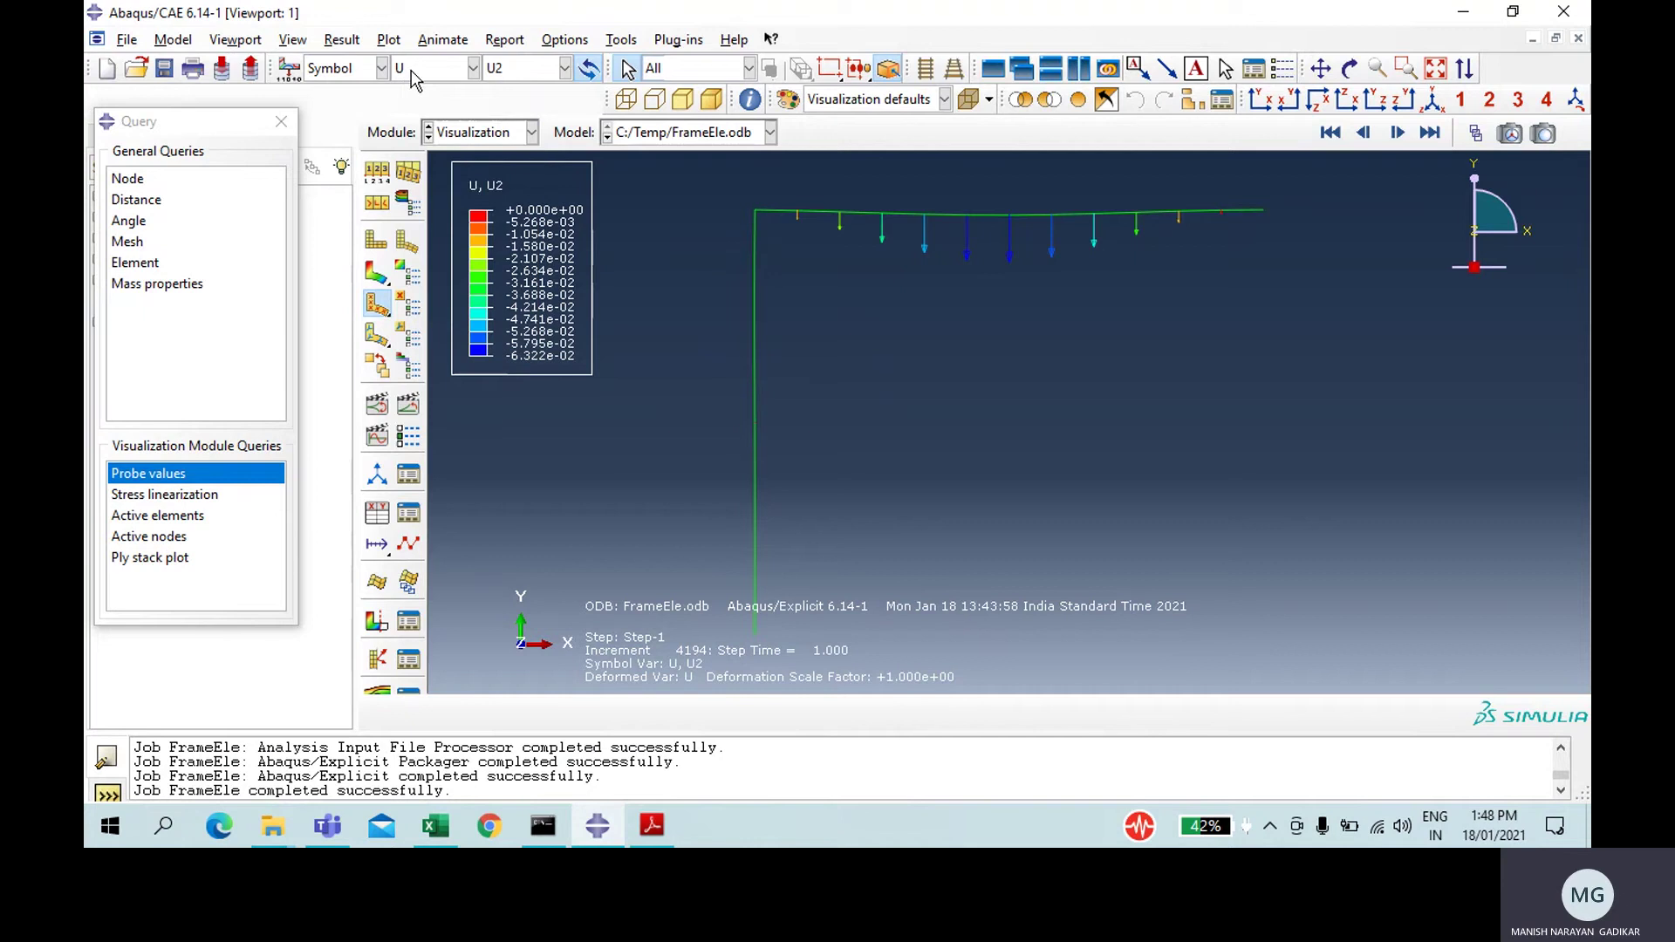
{"action": "left_click", "coordinate": [411, 70]}
{"action": "left_click", "coordinate": [406, 144]}
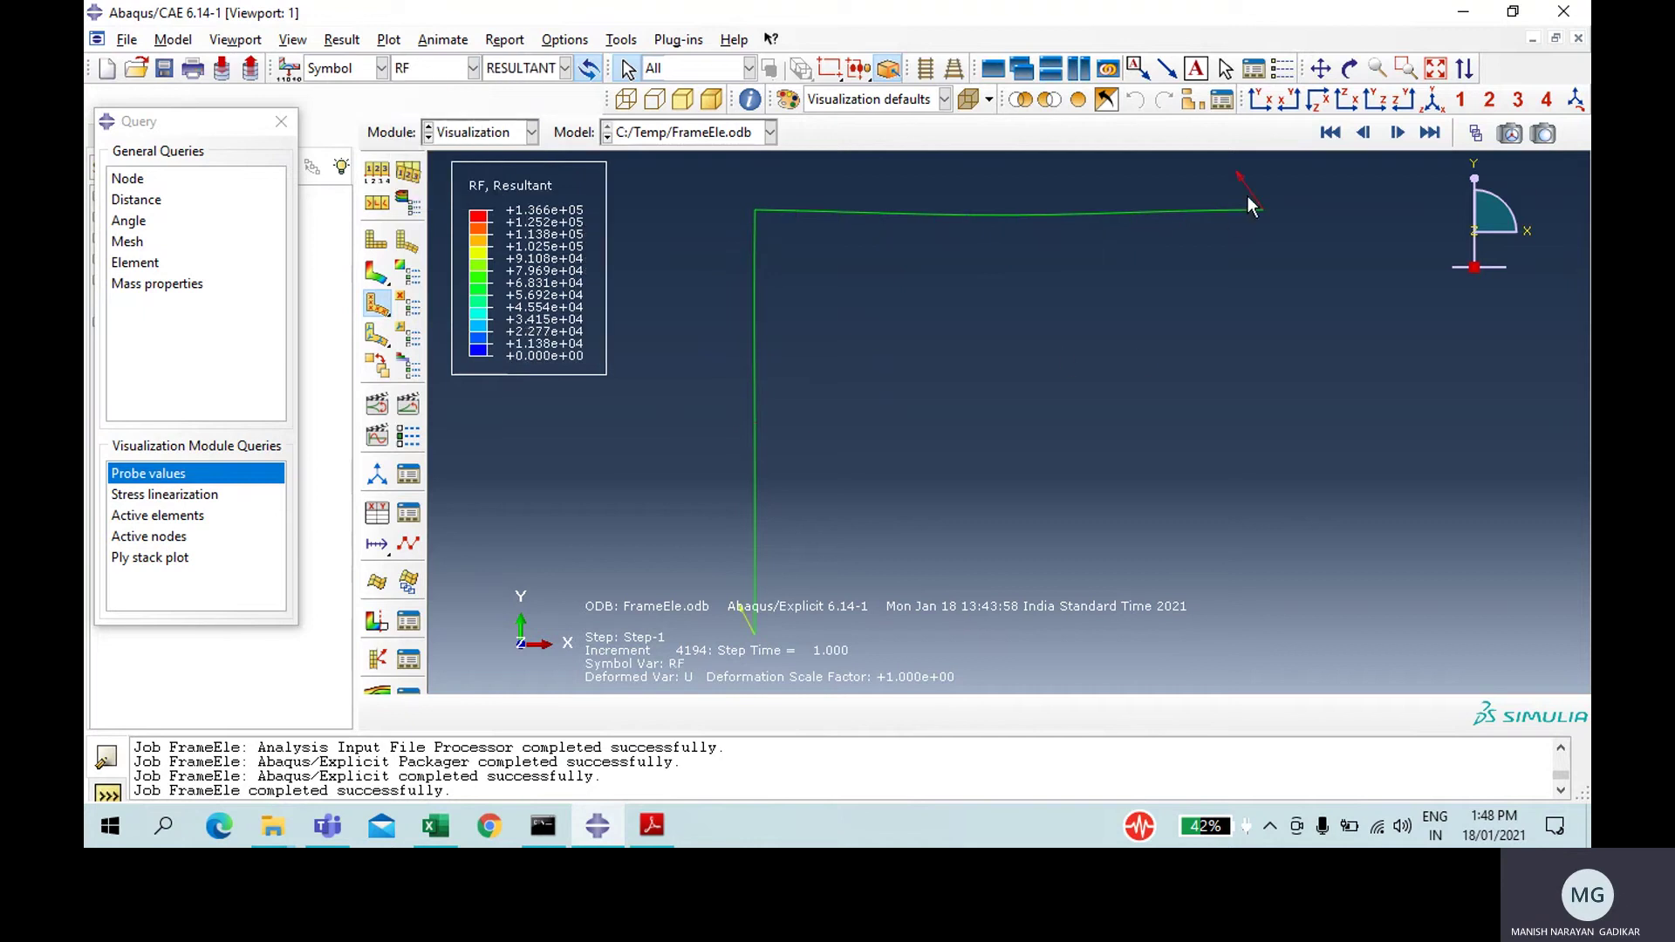
{"action": "left_click", "coordinate": [500, 69]}
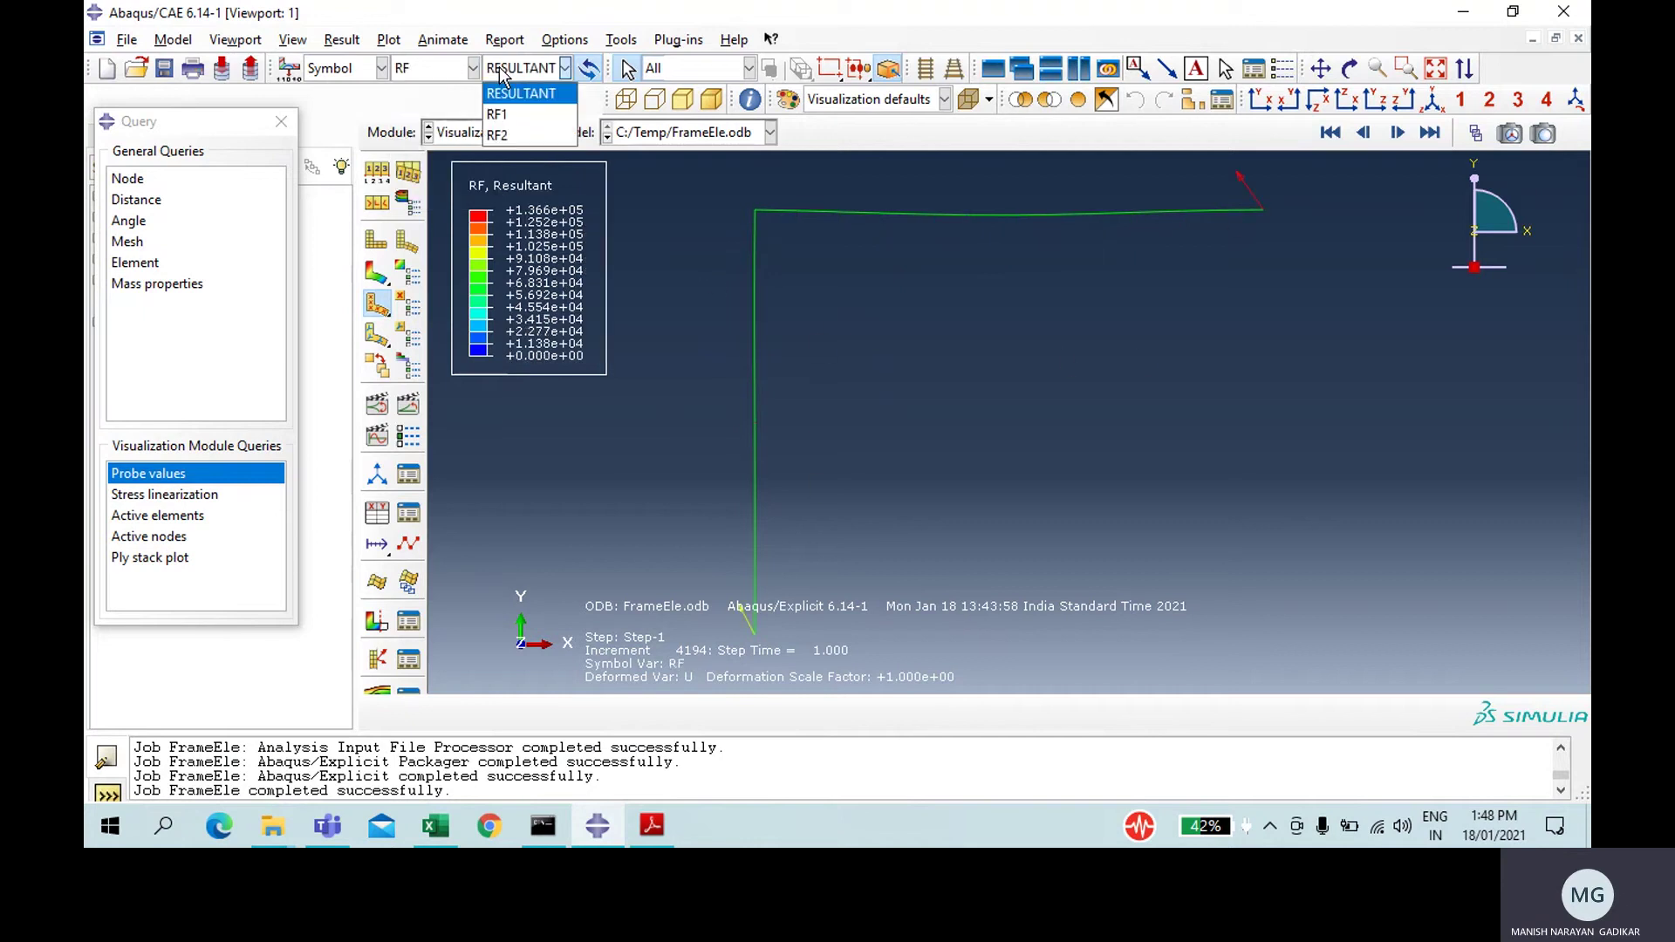
{"action": "left_click", "coordinate": [496, 115]}
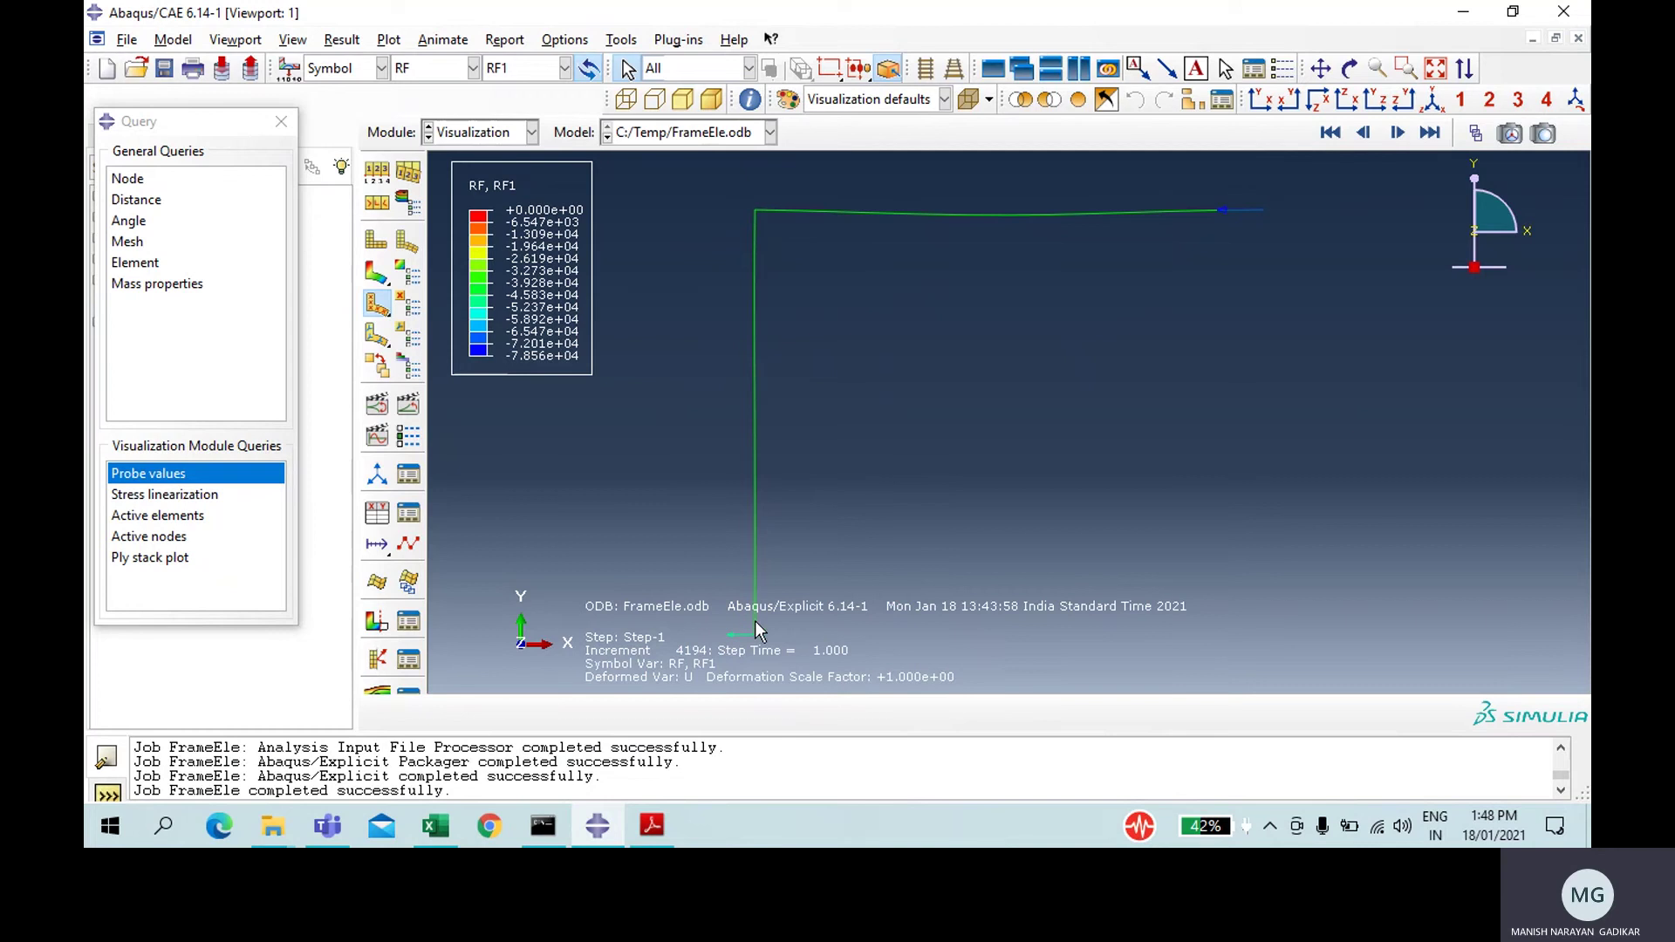
{"action": "left_click", "coordinate": [509, 70]}
{"action": "left_click", "coordinate": [501, 134]}
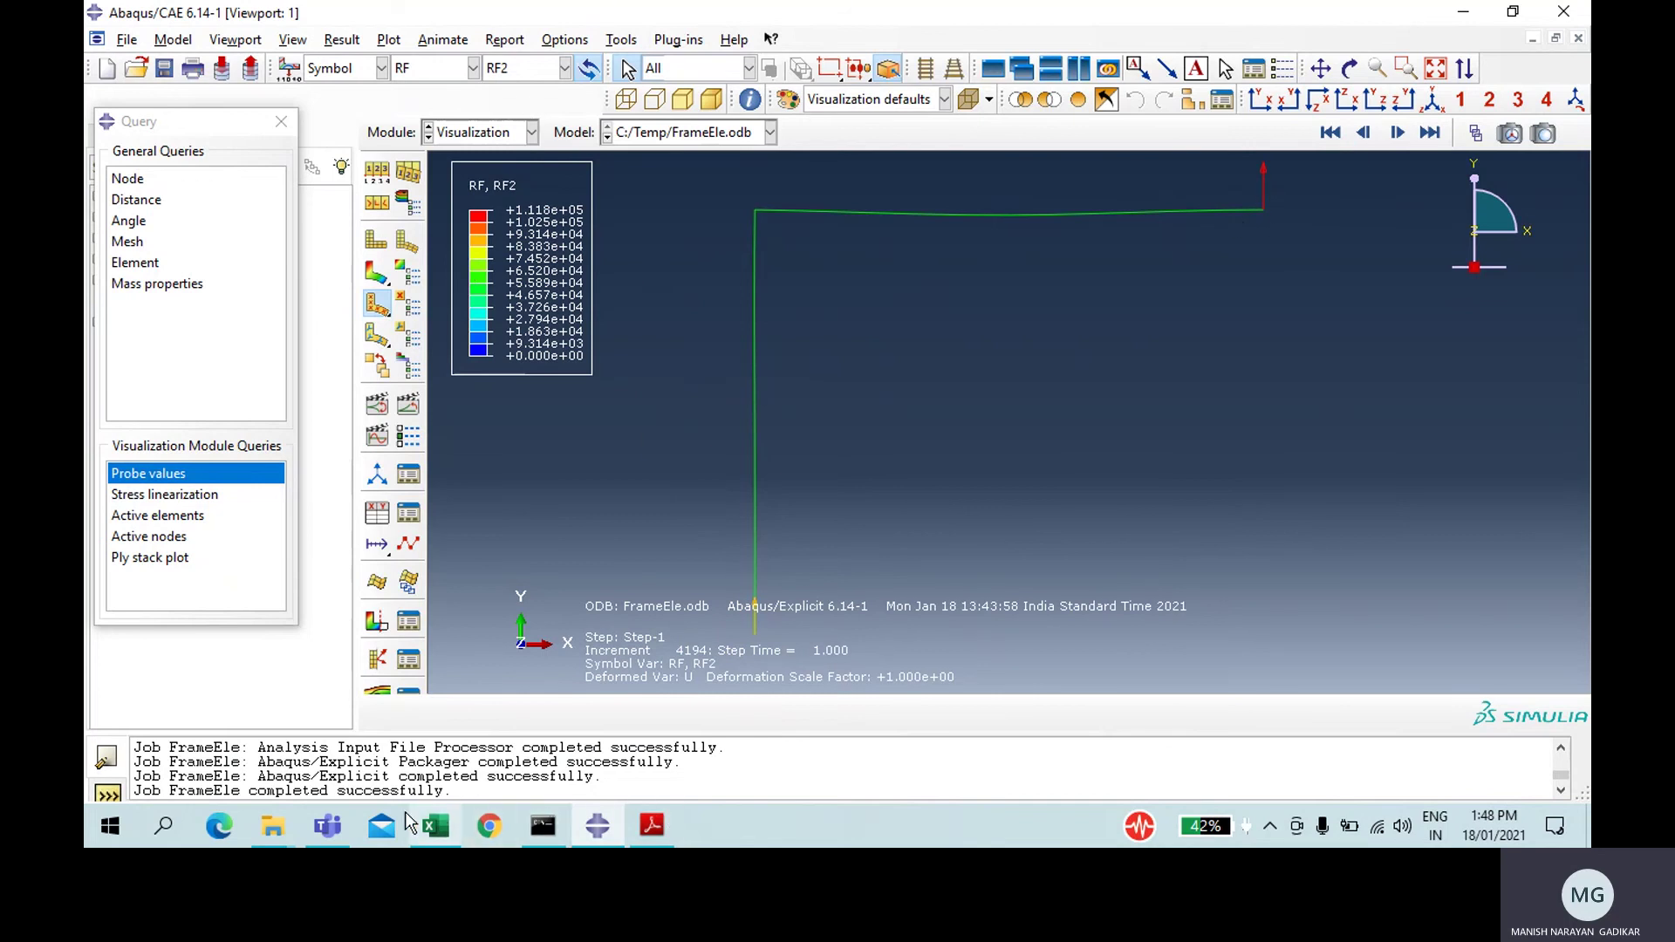
- Switch to the Teams meeting and request that its recording be stopped
{"action": "left_click", "coordinate": [344, 830]}
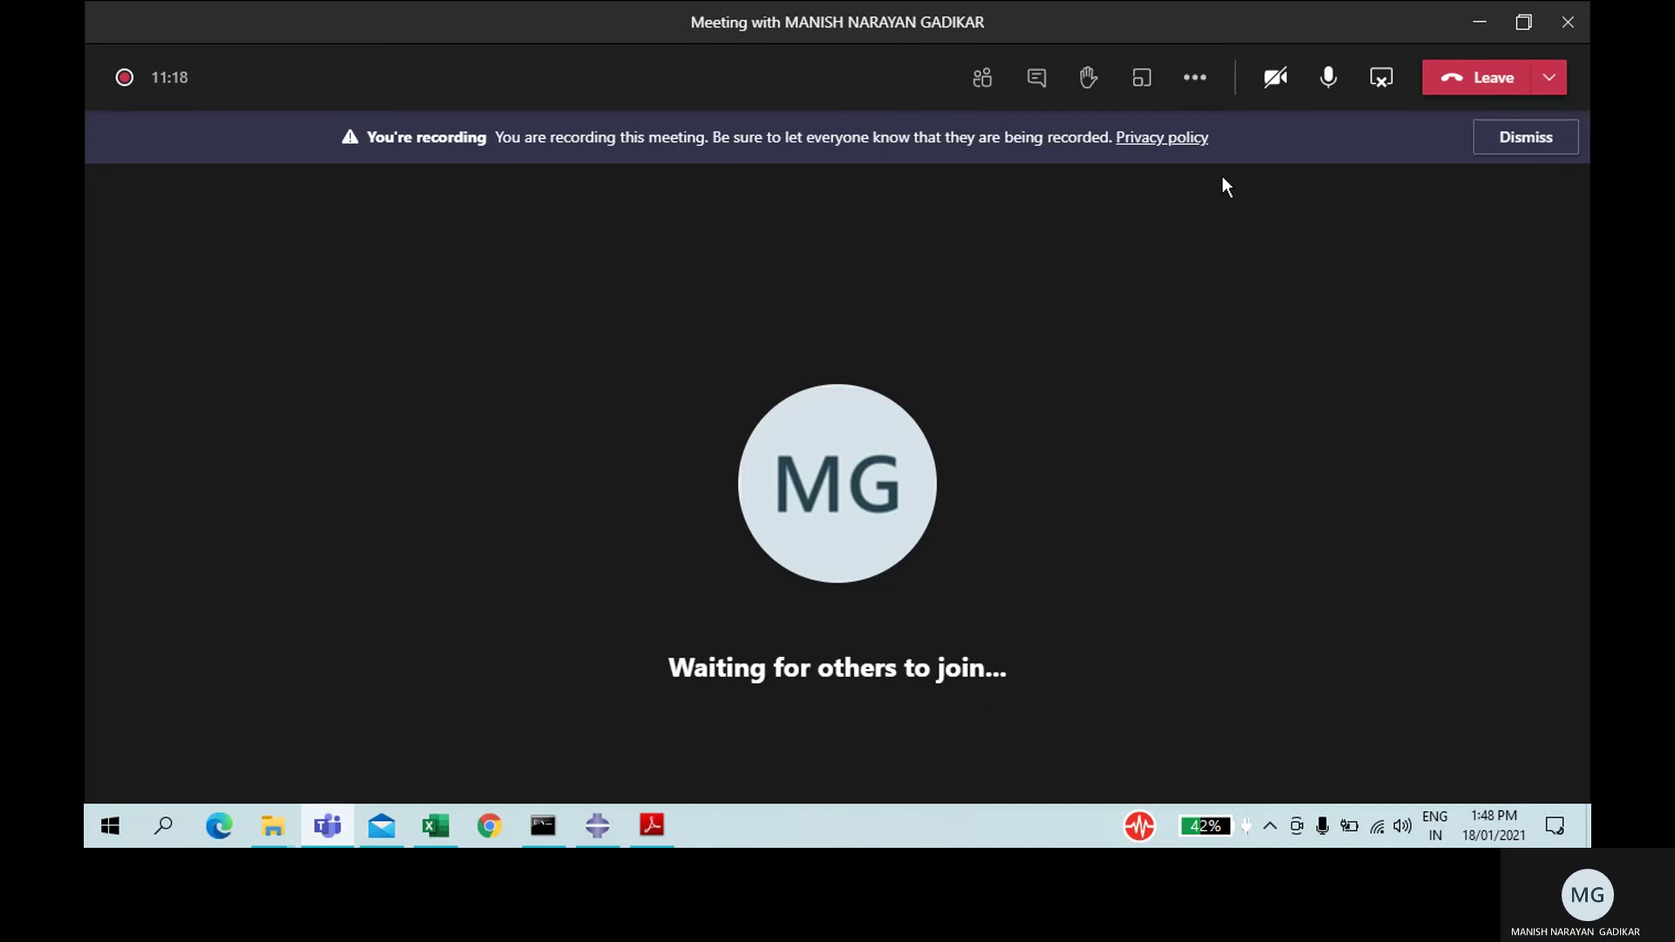
{"action": "left_click", "coordinate": [1185, 86]}
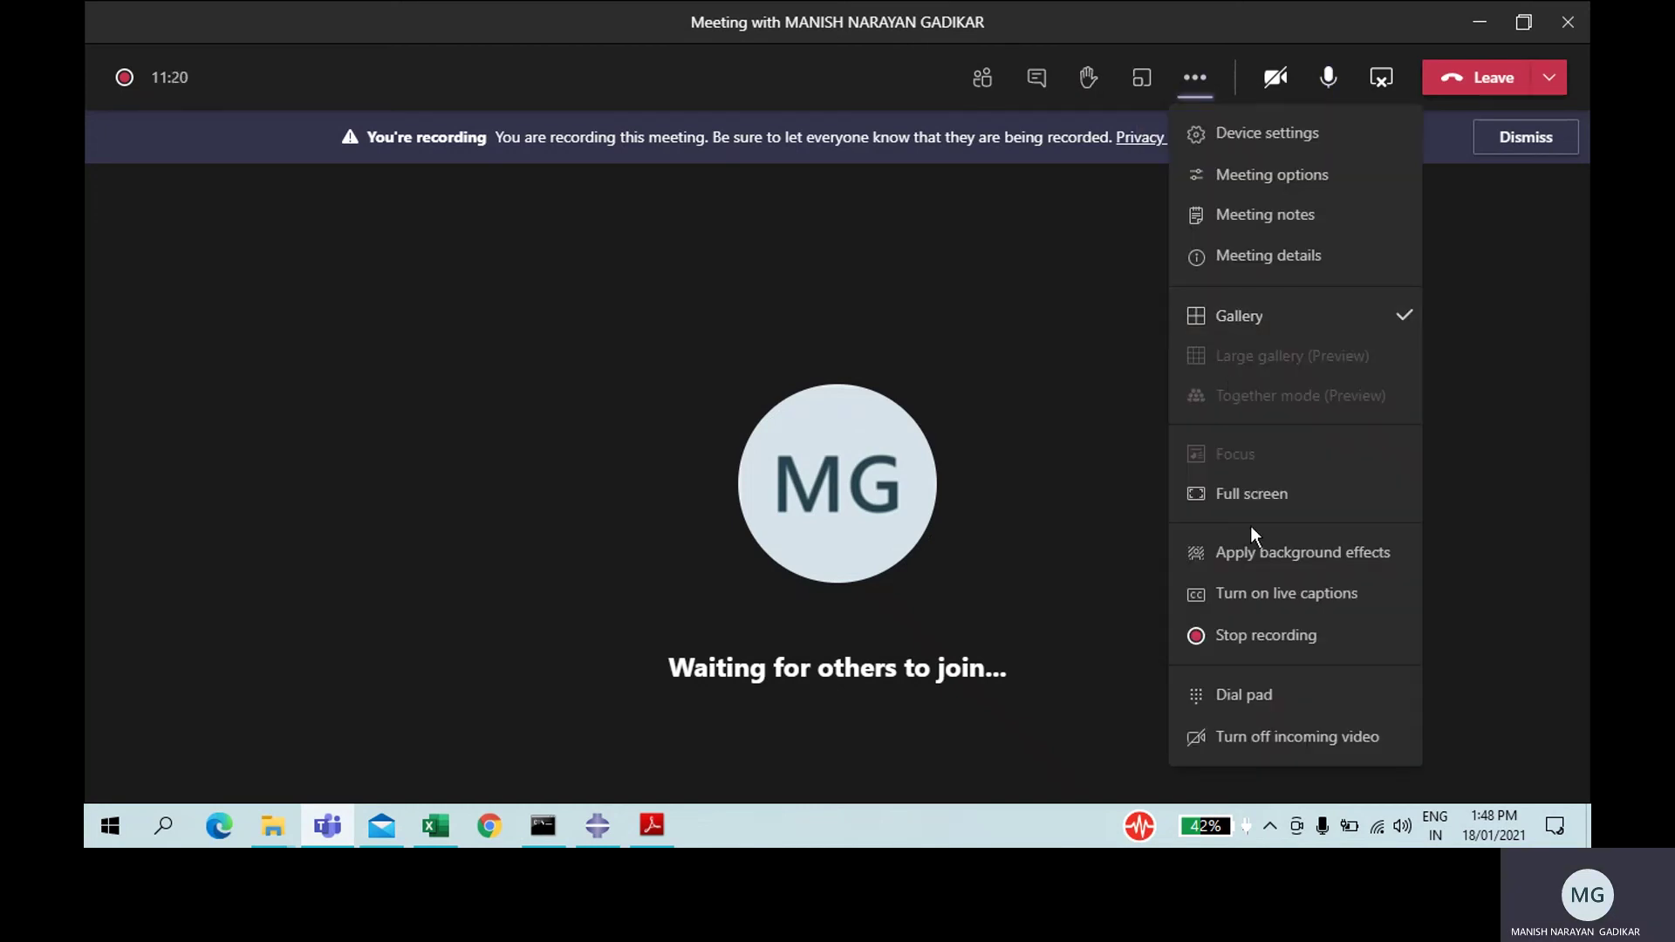
{"action": "left_click", "coordinate": [1250, 634]}
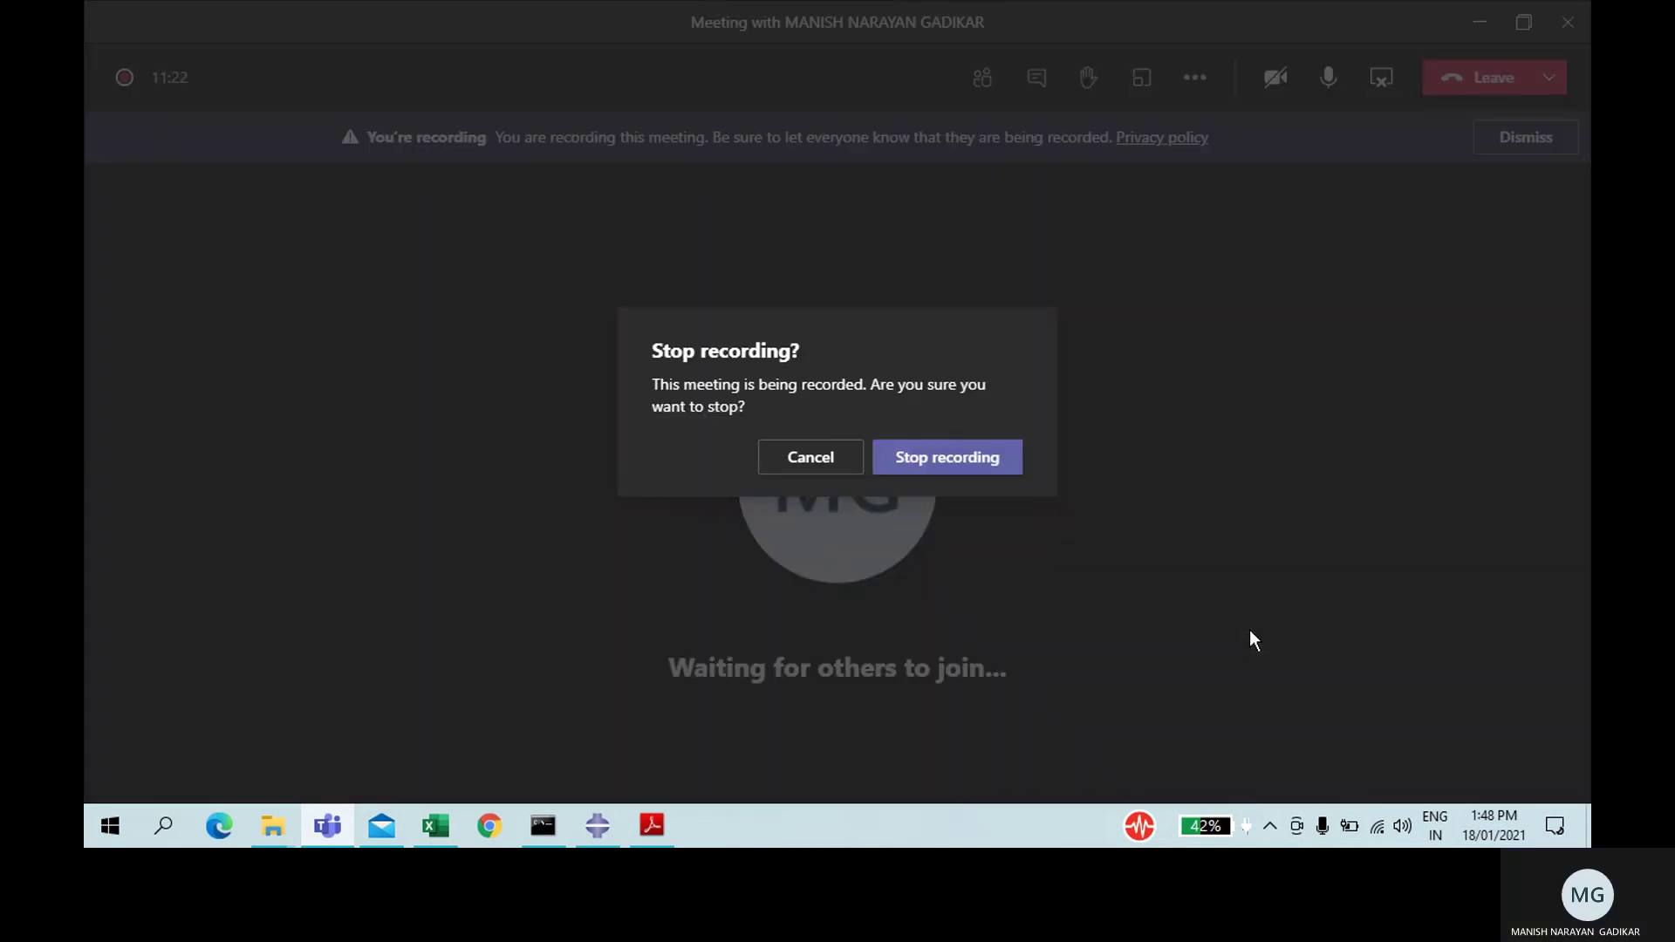